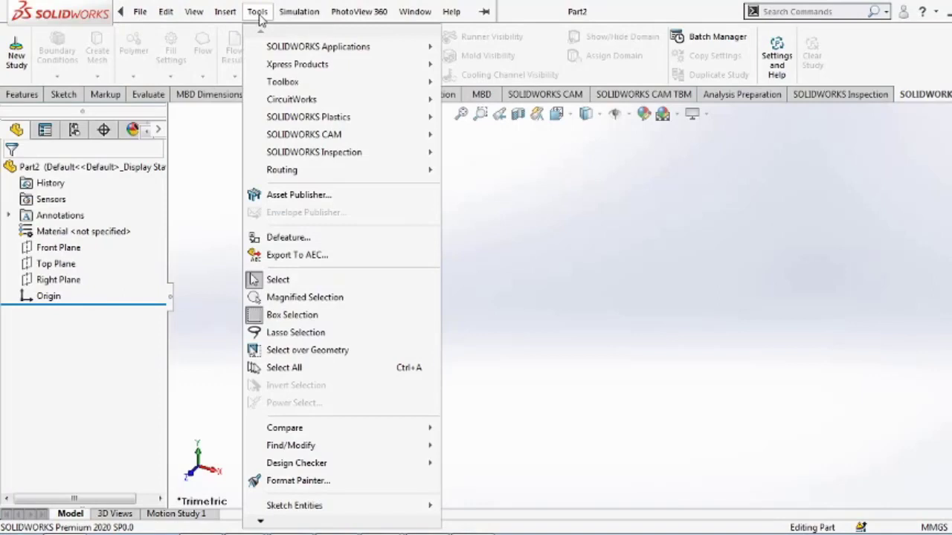
Add a global variable d equal to 10 in the part's equations, with the comment "bolt diameter".
mouse_move(271, 525)
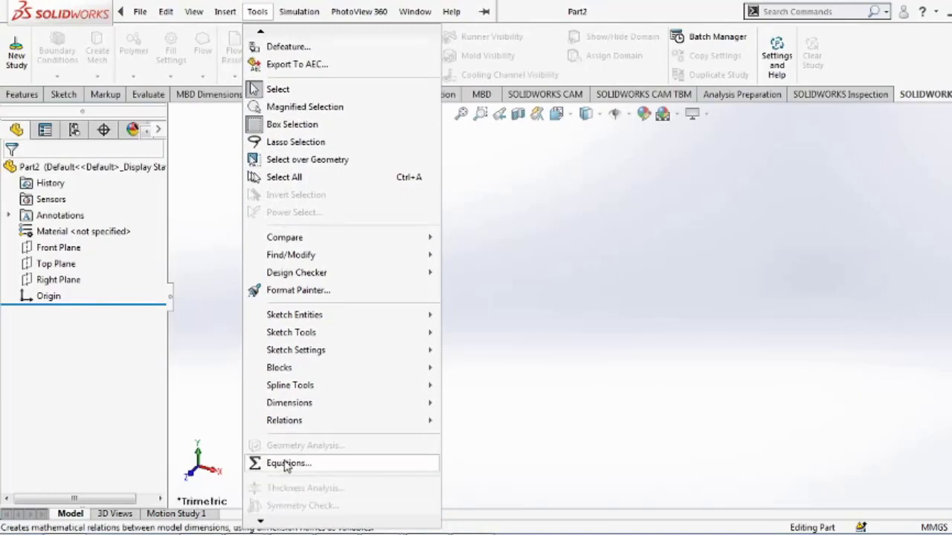
left_click(287, 464)
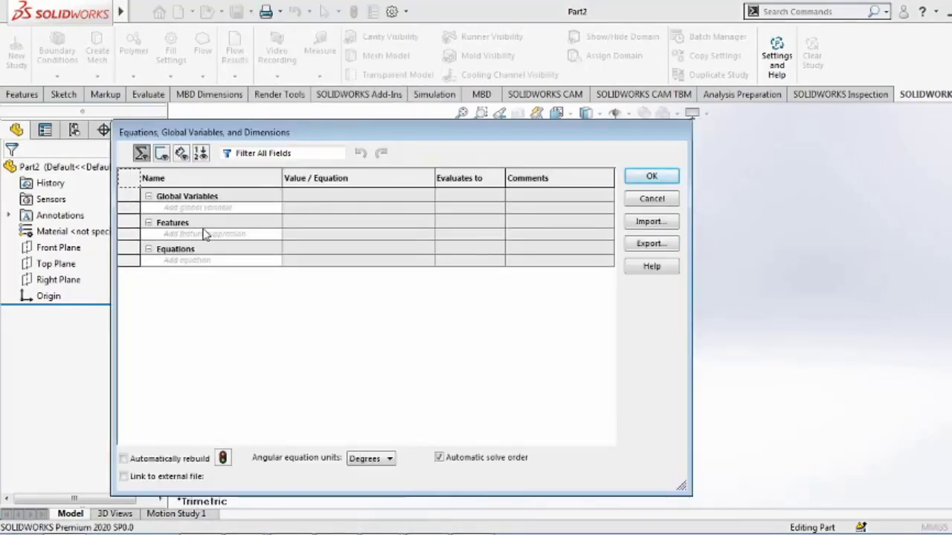
left_click(208, 206)
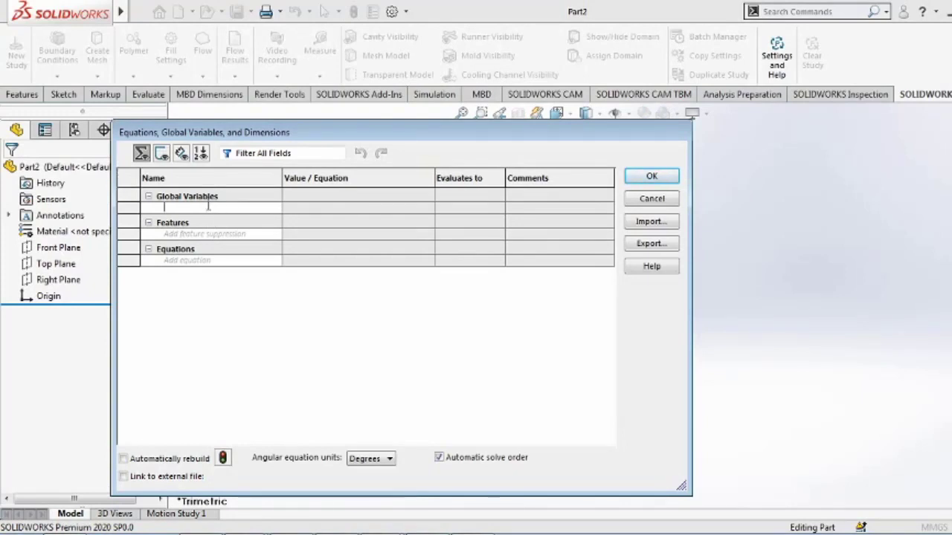
key("Tab")
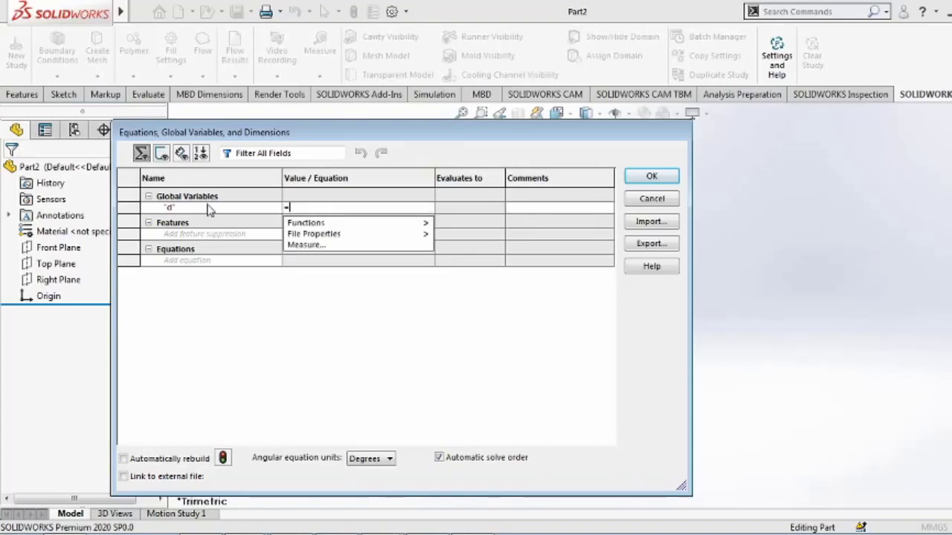
type("10")
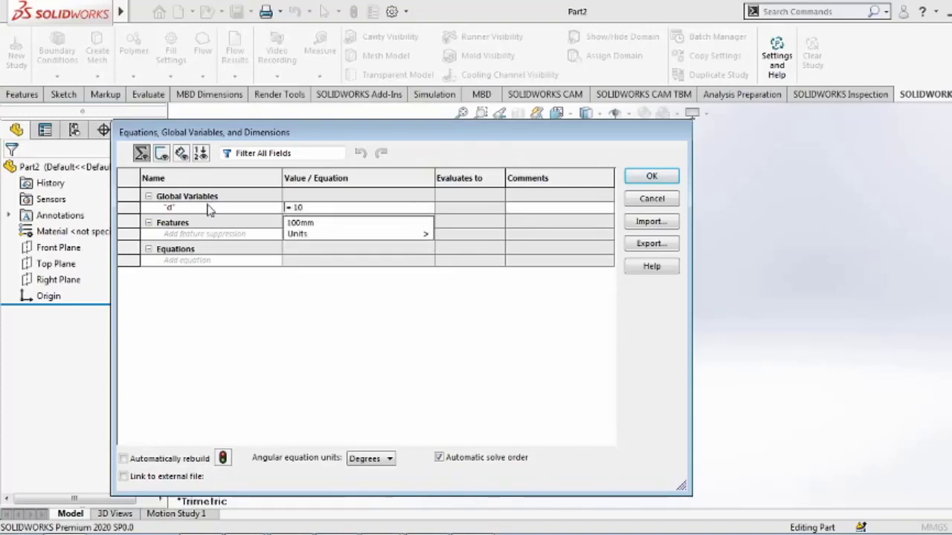
key("Tab")
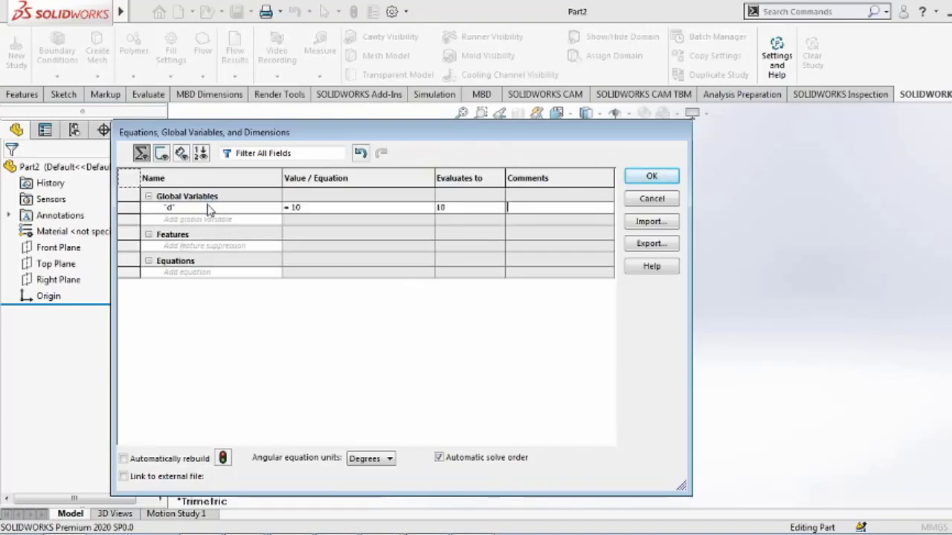
type("bolt diameter")
key("Tab")
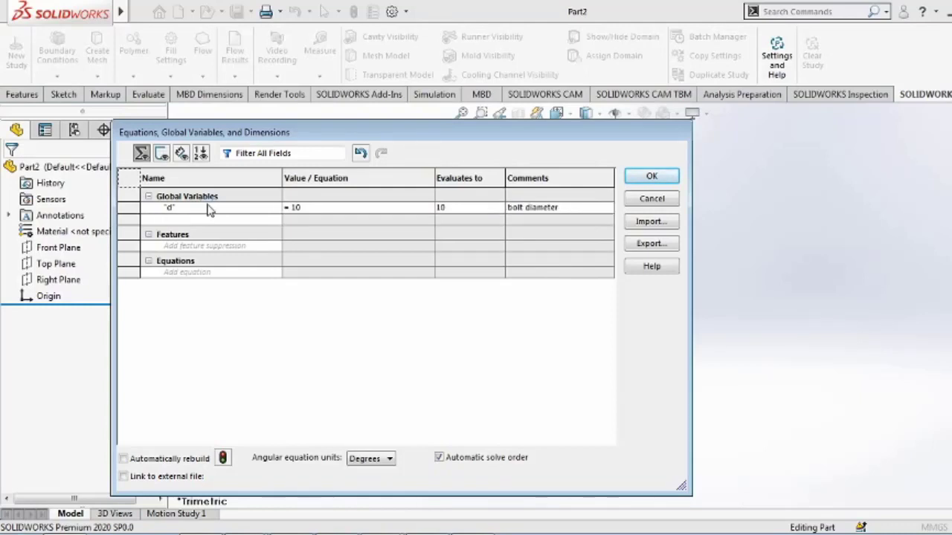
Add a global variable l equal to 30 with the comment "bolt length", accept the equations and expand them in the feature tree.
type("=30")
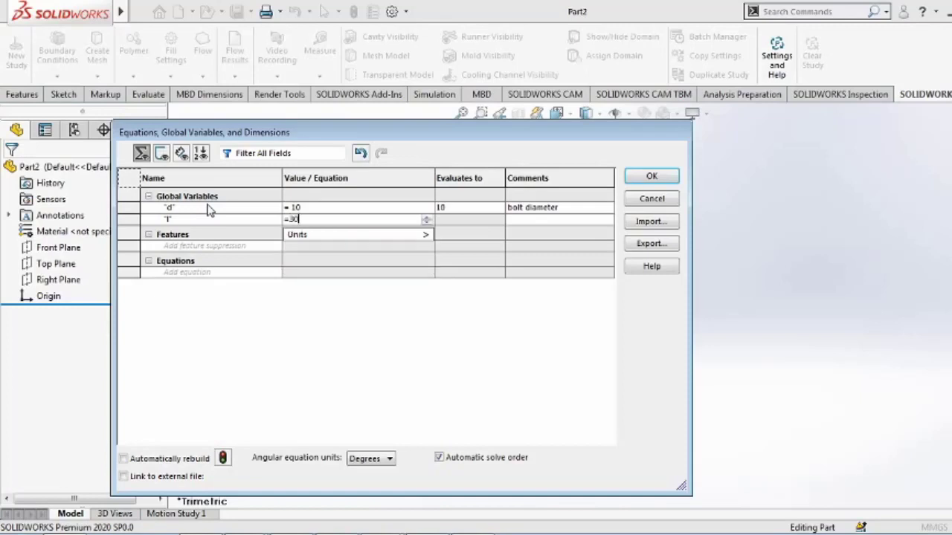
key("Tab")
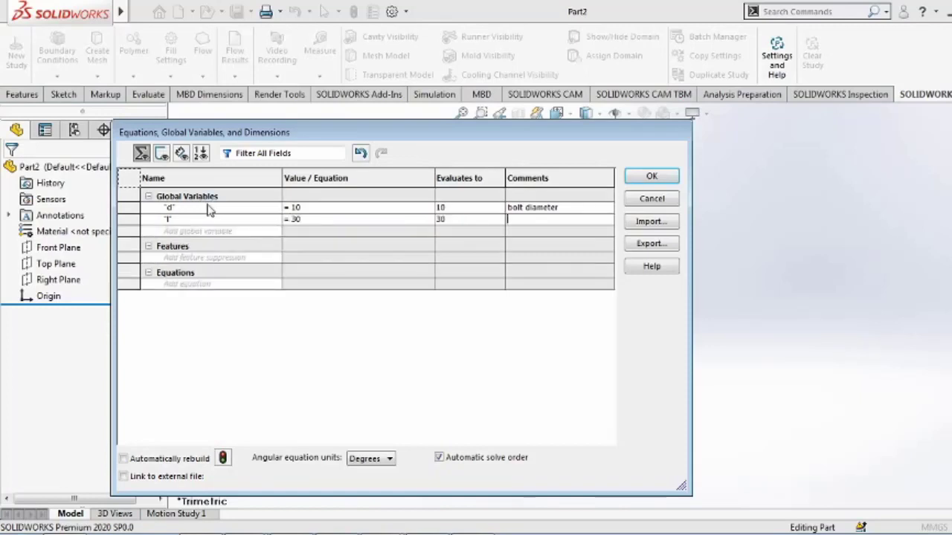
type("bolt length")
left_click(644, 177)
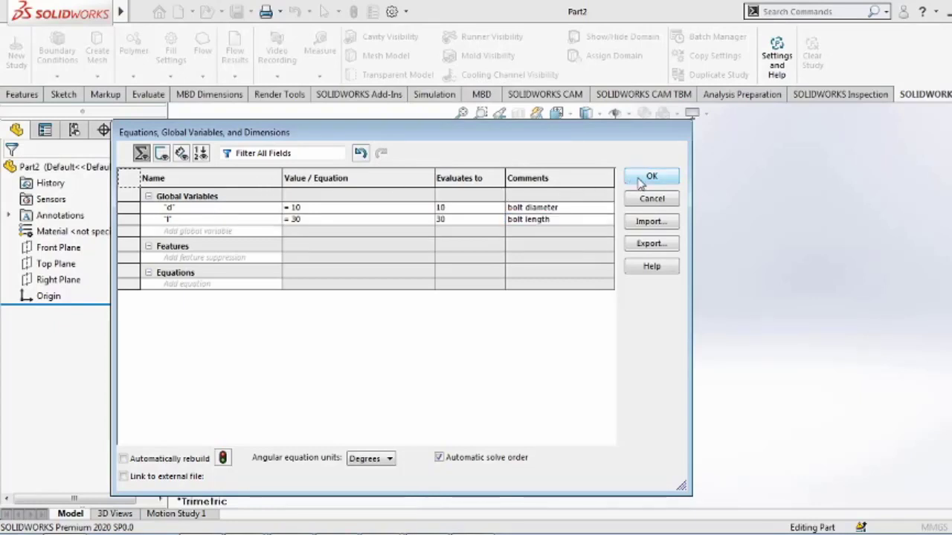
left_click(638, 179)
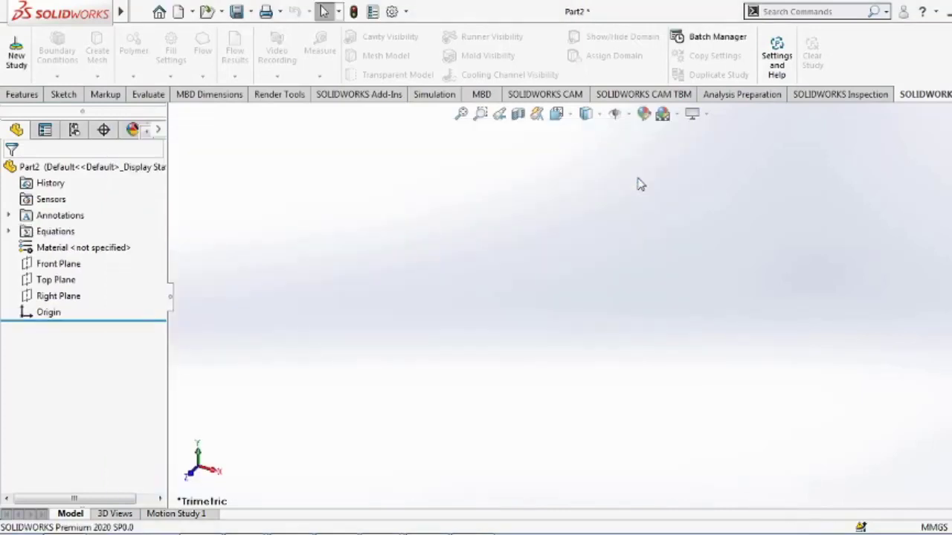
left_click(9, 232)
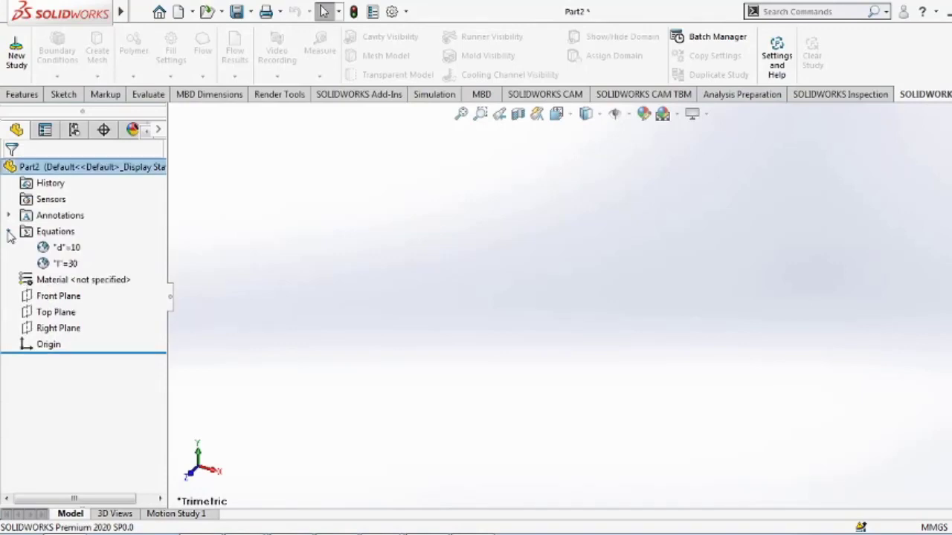
On the Top Plane, sketch a six-sided inscribed-circle polygon centred on the origin, about 68 mm across flats.
left_click(59, 317)
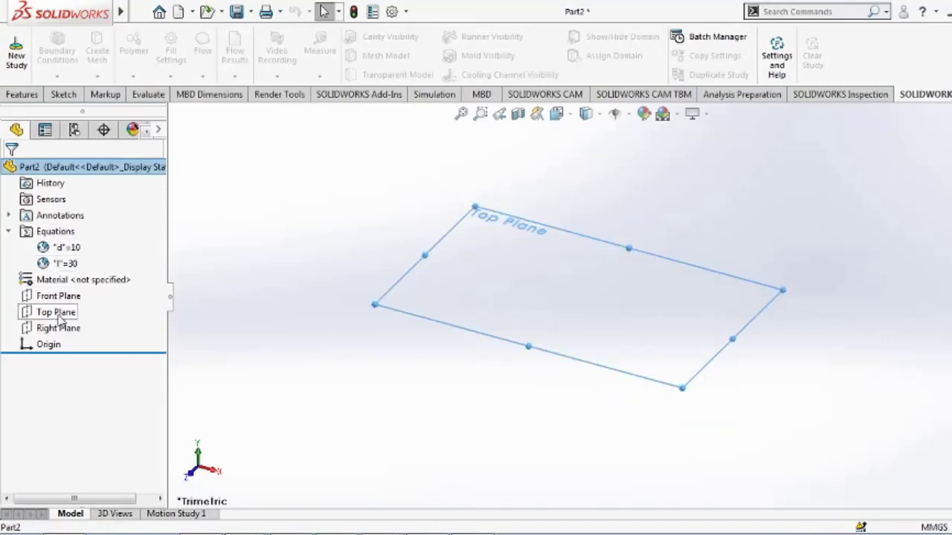
left_click(145, 298)
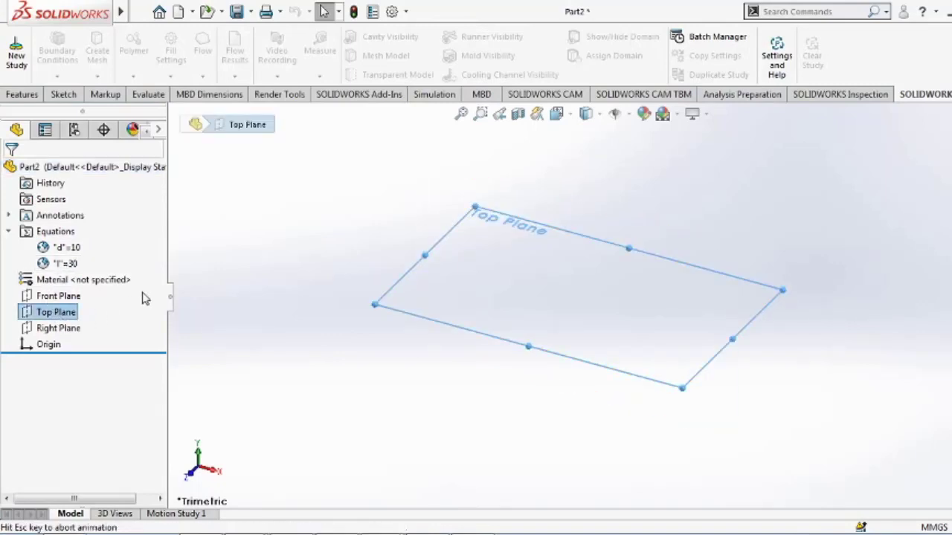
left_click(64, 95)
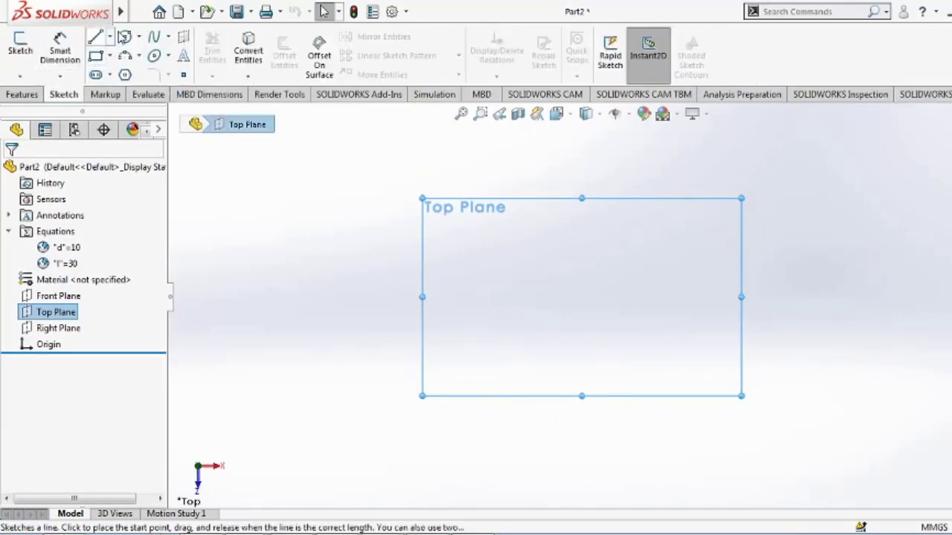
left_click(126, 78)
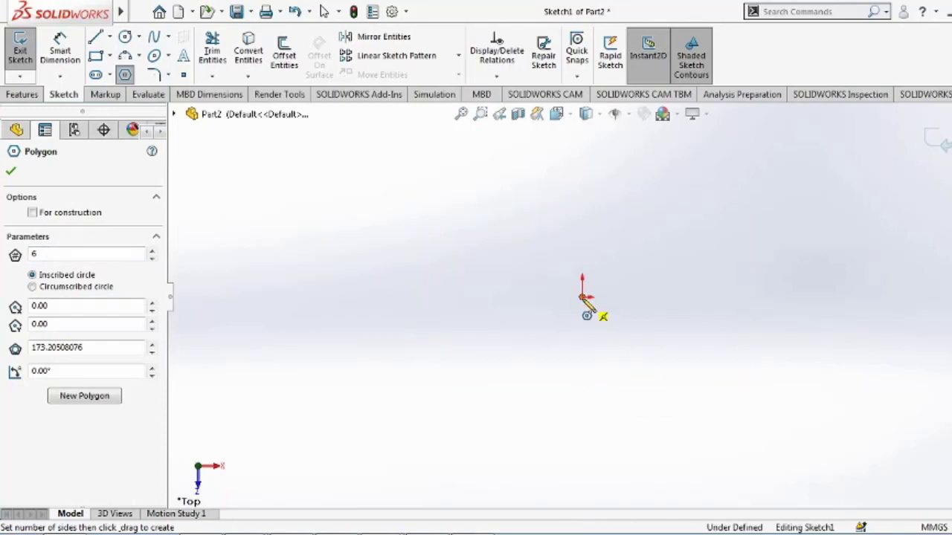
left_click_drag(584, 299, 618, 364)
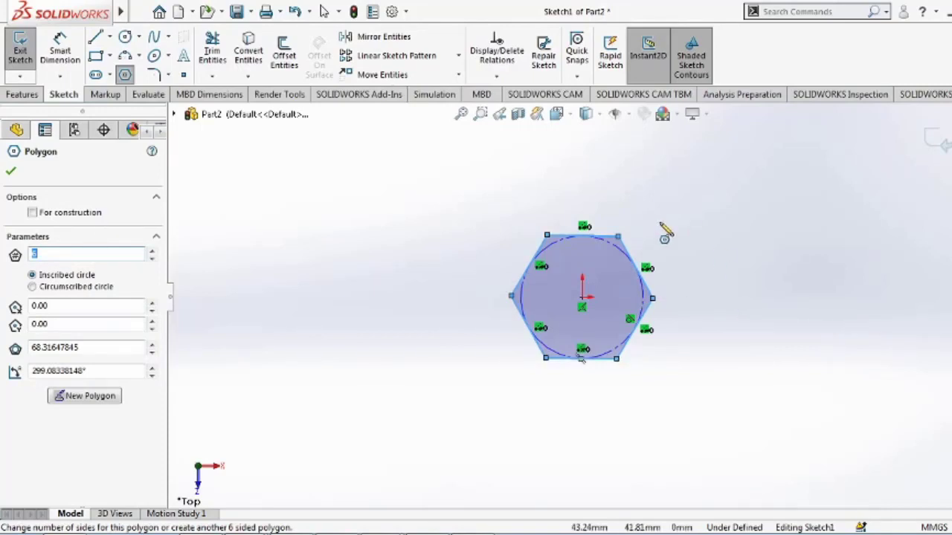
key("Escape")
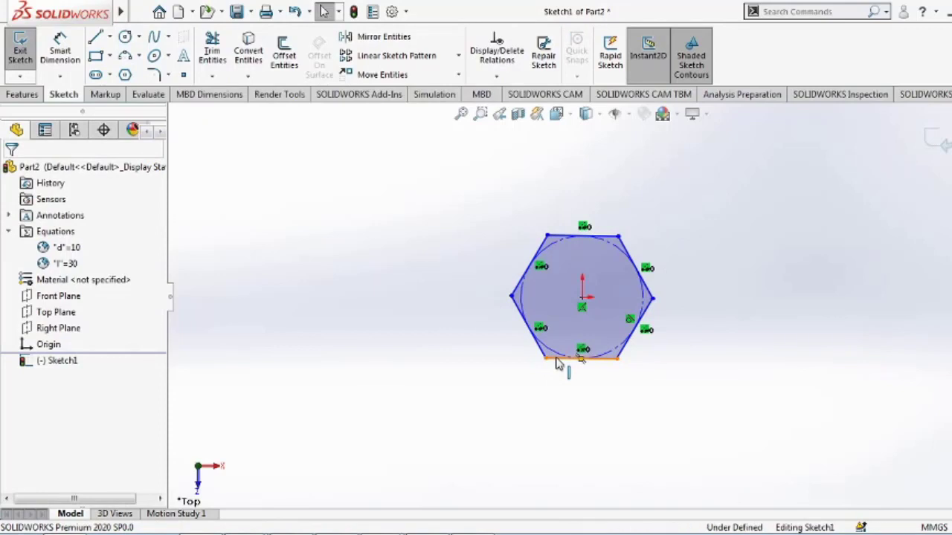
Apply a horizontal relation to the hexagon's lower side.
left_click(559, 360)
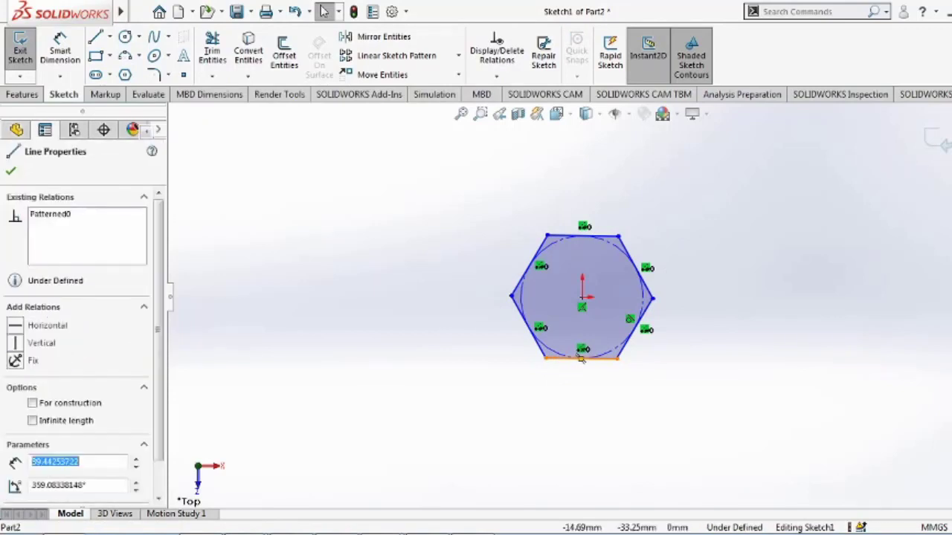
left_click(23, 326)
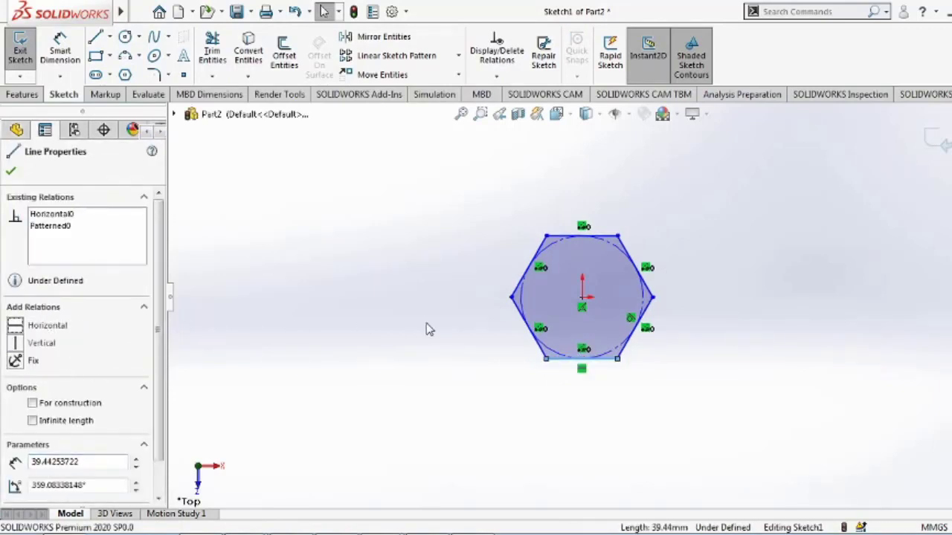
left_click(11, 171)
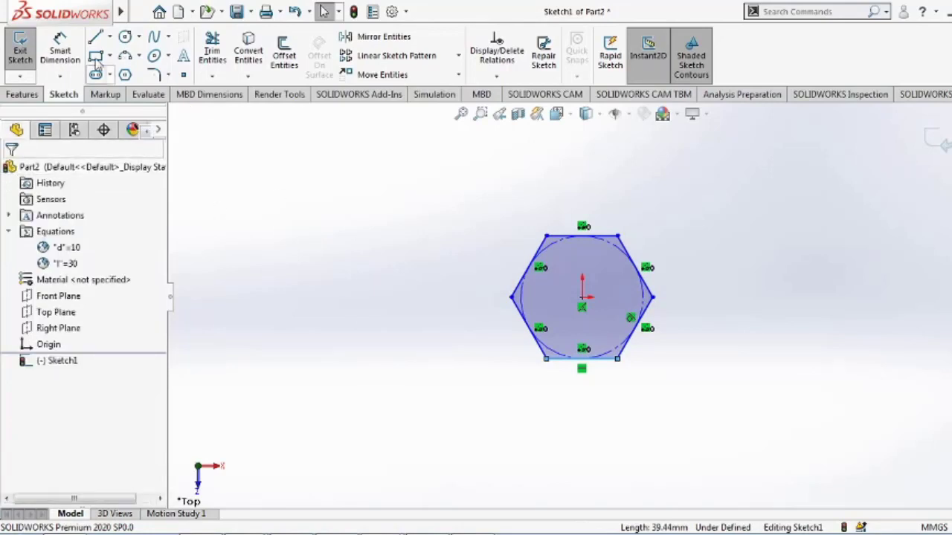
Dimension the distance between the hexagon's upper and lower sides, placing the dimension to the right of the shape.
left_click(60, 47)
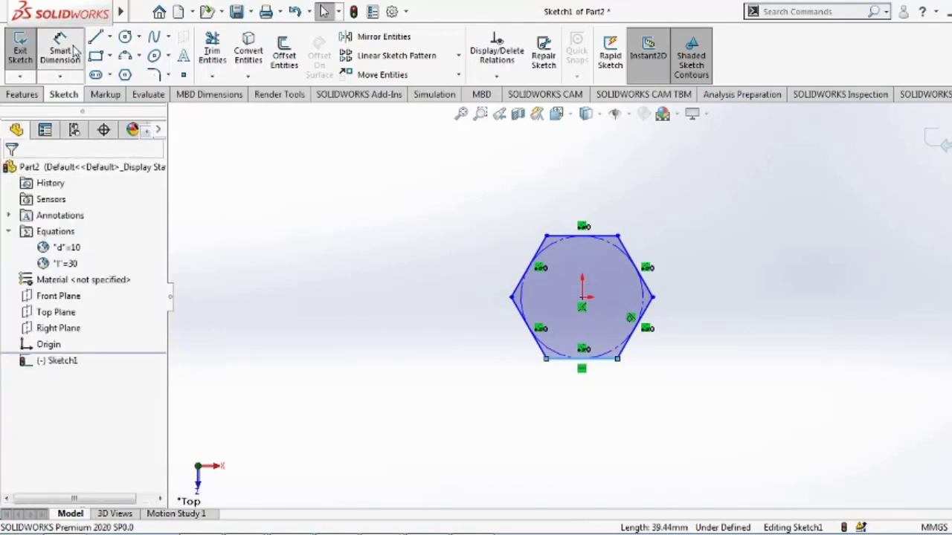
left_click(598, 239)
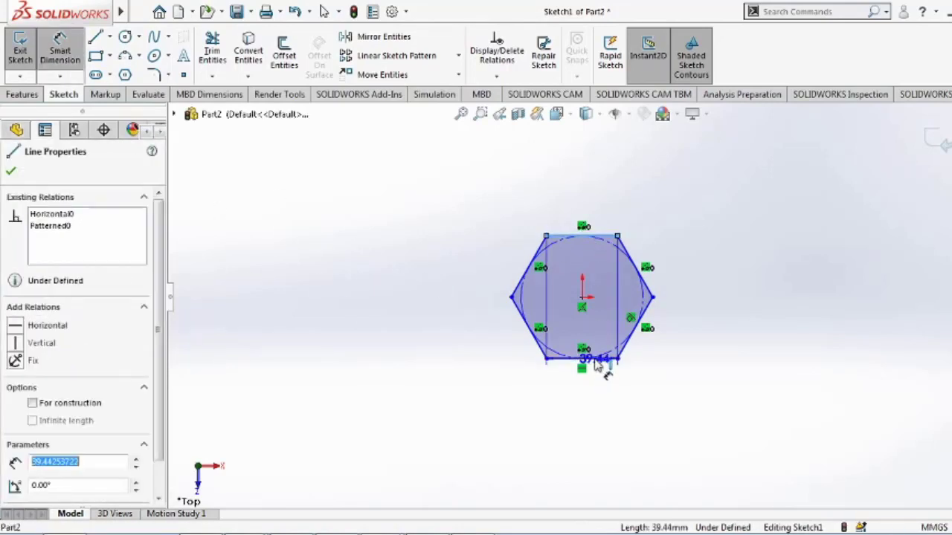
left_click(596, 359)
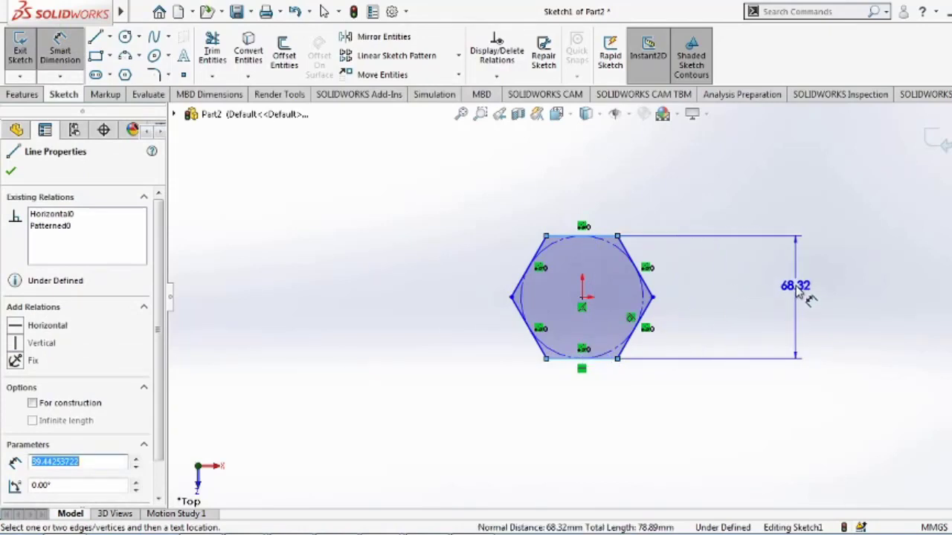
left_click(798, 295)
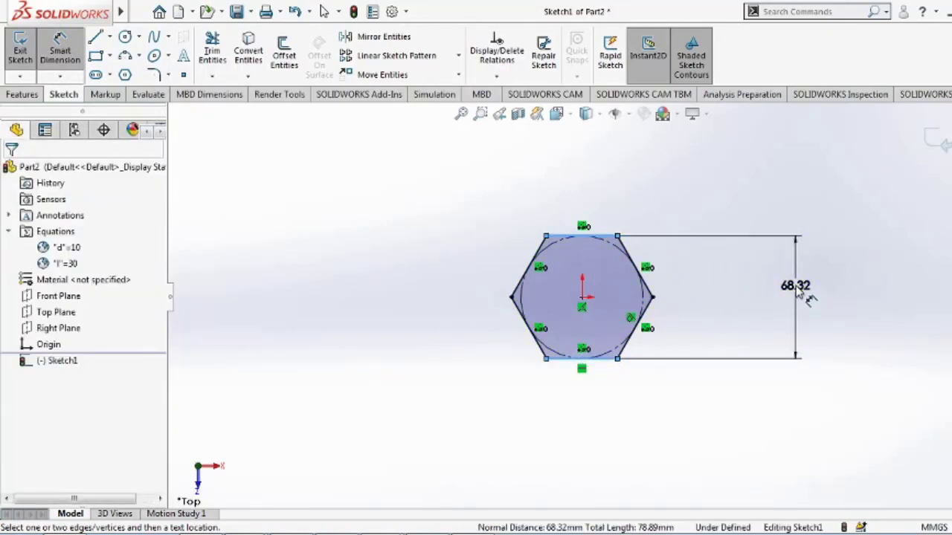
Set the hexagon's across-flats dimension to the equation "d"*1.7 using the global variable d.
double_click(799, 292)
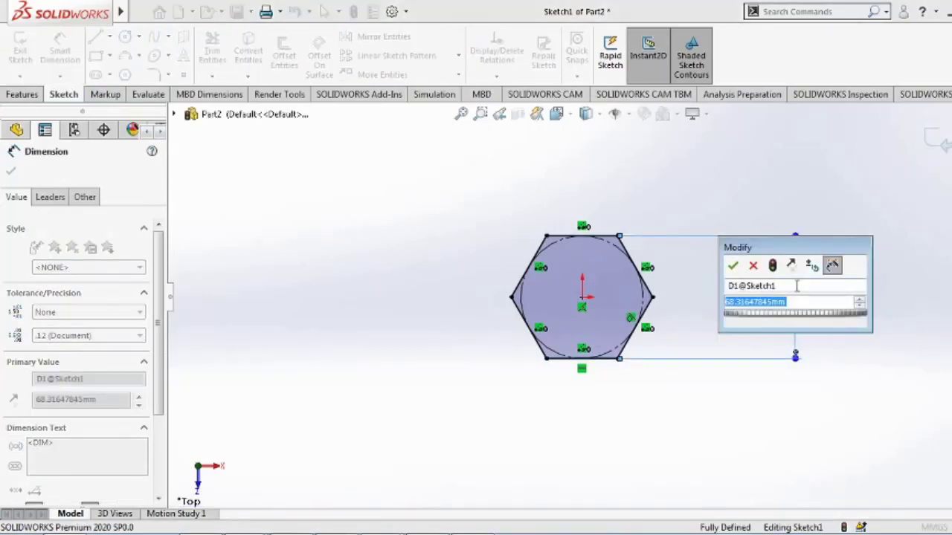
type("=")
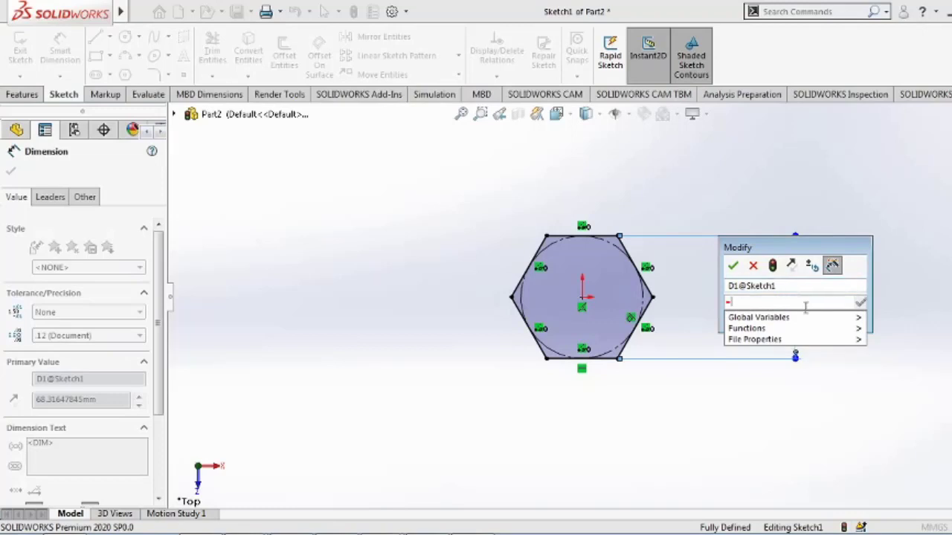
mouse_move(810, 320)
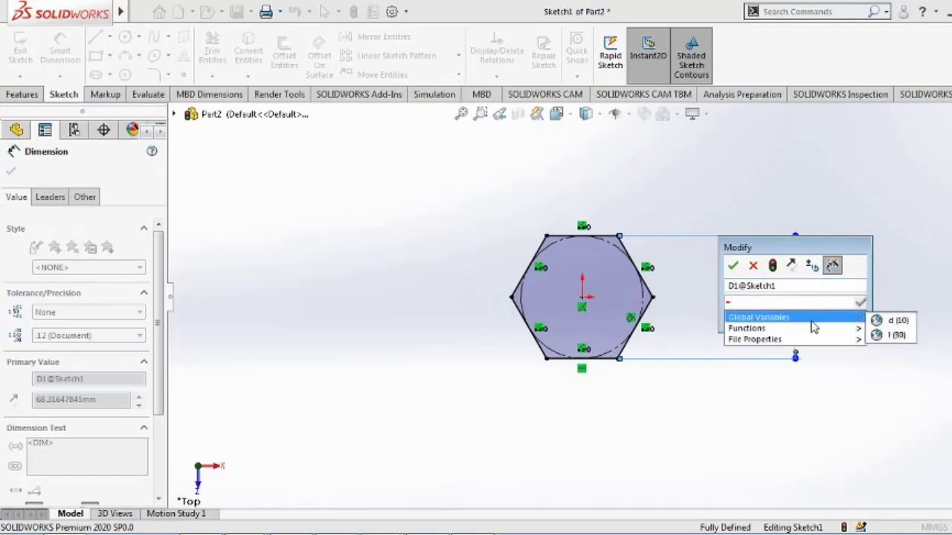
left_click(897, 322)
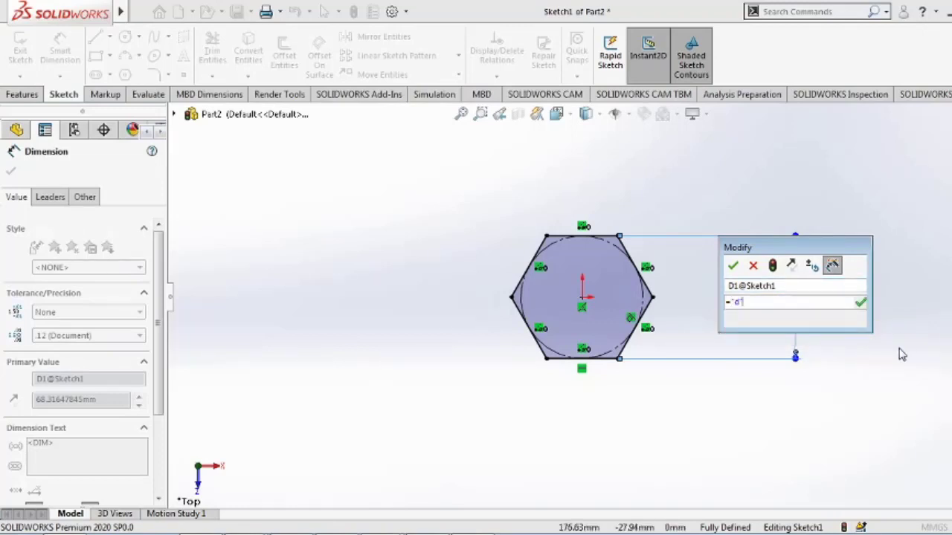
type("*l")
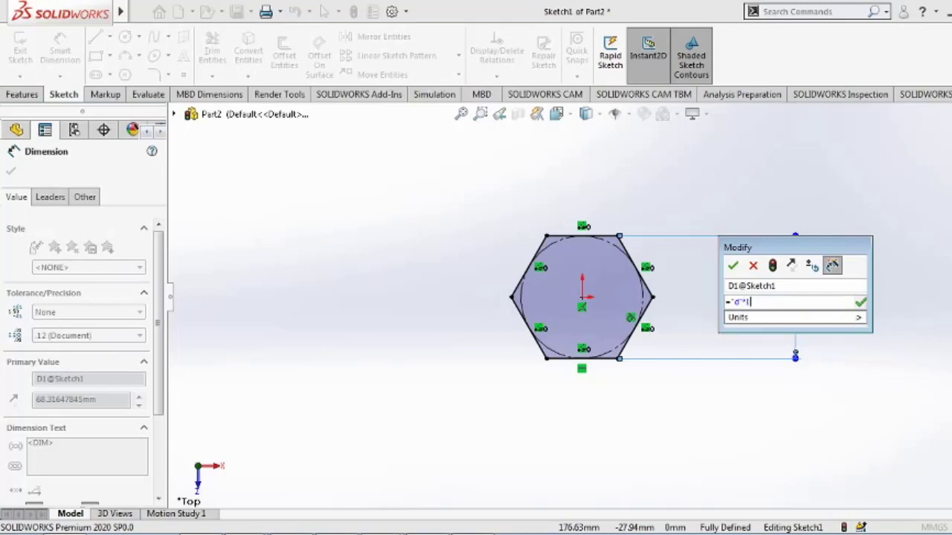
type(".7")
key("Return")
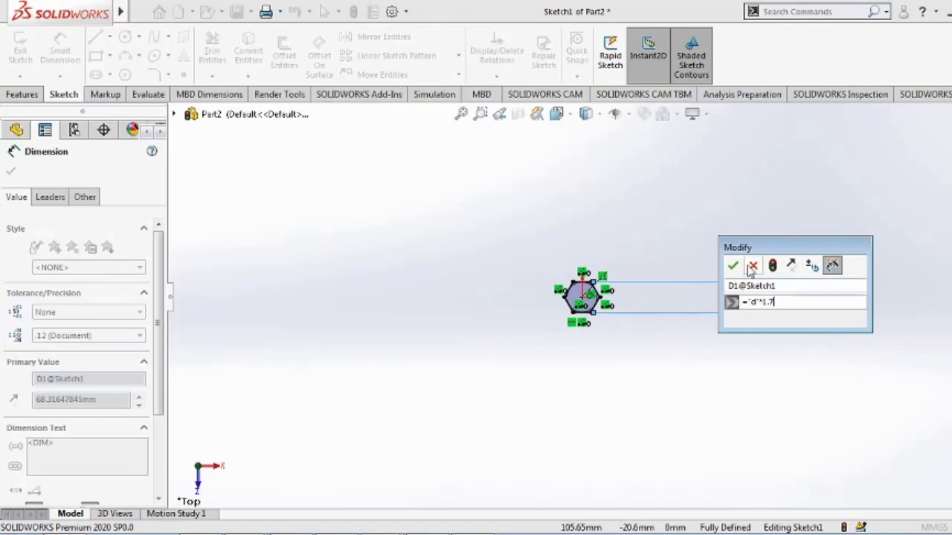
left_click(733, 265)
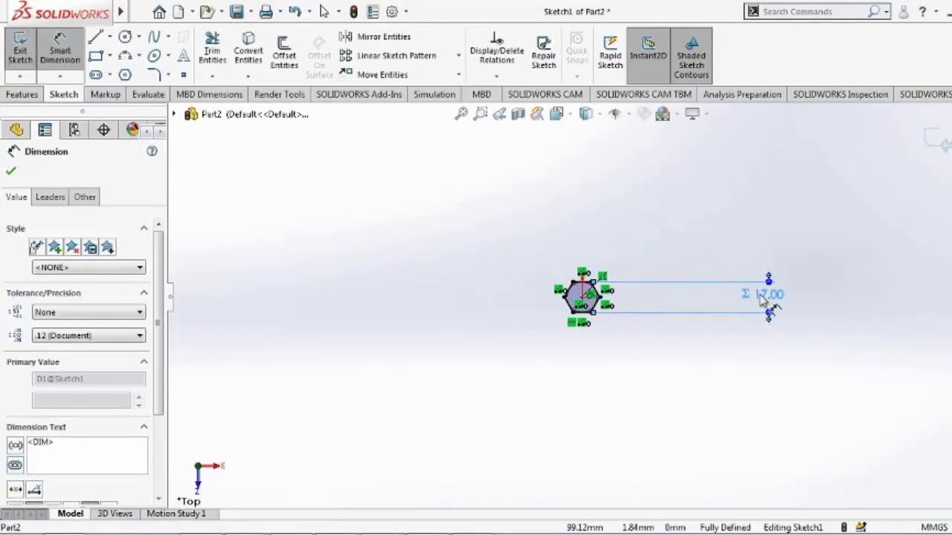
Move the across-flats dimension closer to the hexagon's right side.
left_click_drag(761, 300, 646, 301)
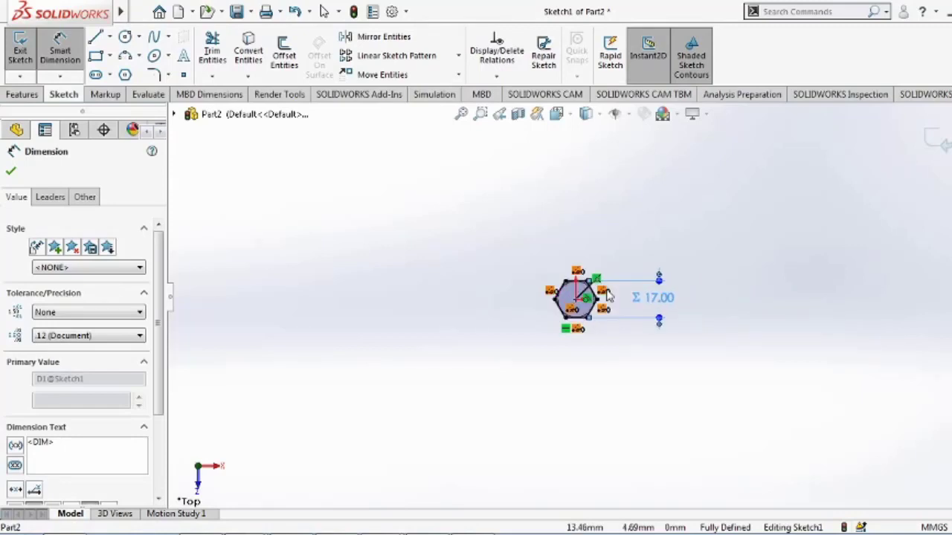
scroll(606, 297, "down", 5)
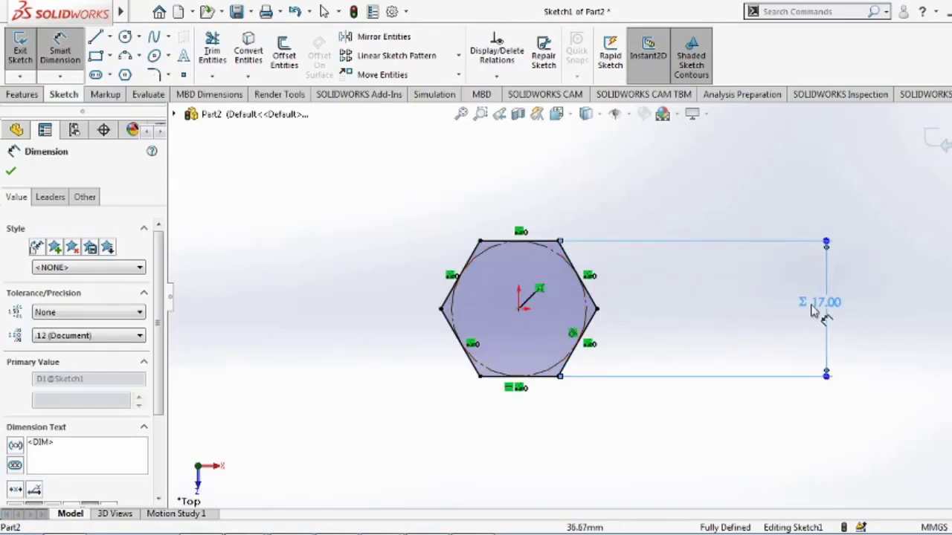
left_click_drag(821, 311, 672, 310)
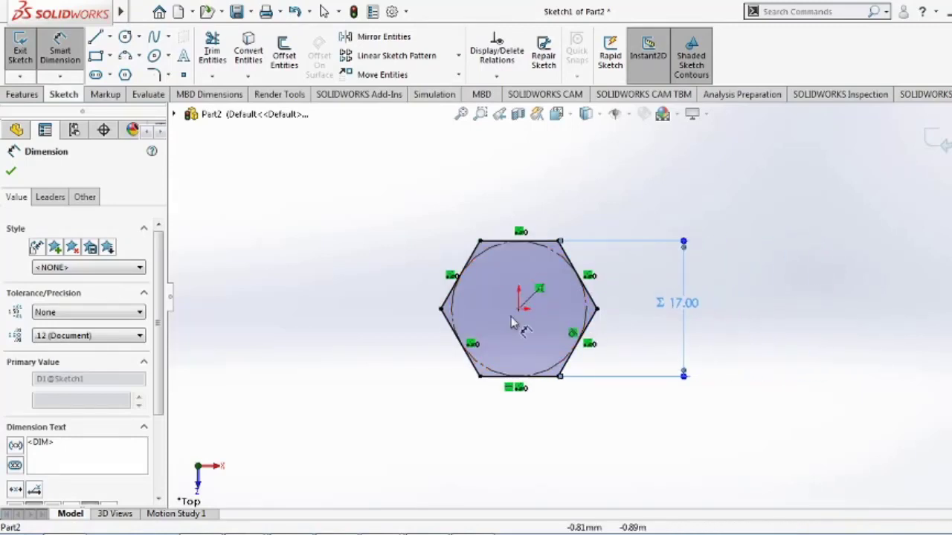
Finish dimensioning the hexagon and exit its sketch.
scroll(505, 319, "down", 3)
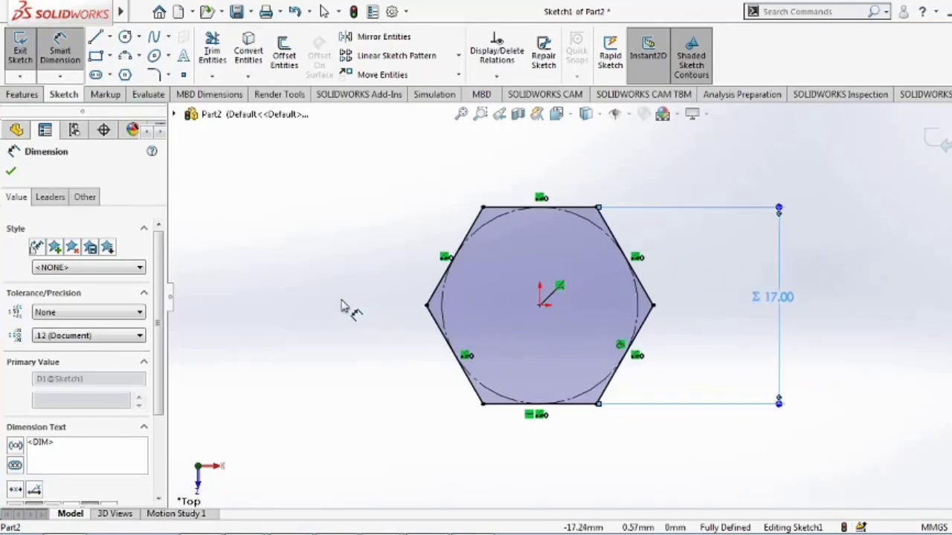
left_click(11, 171)
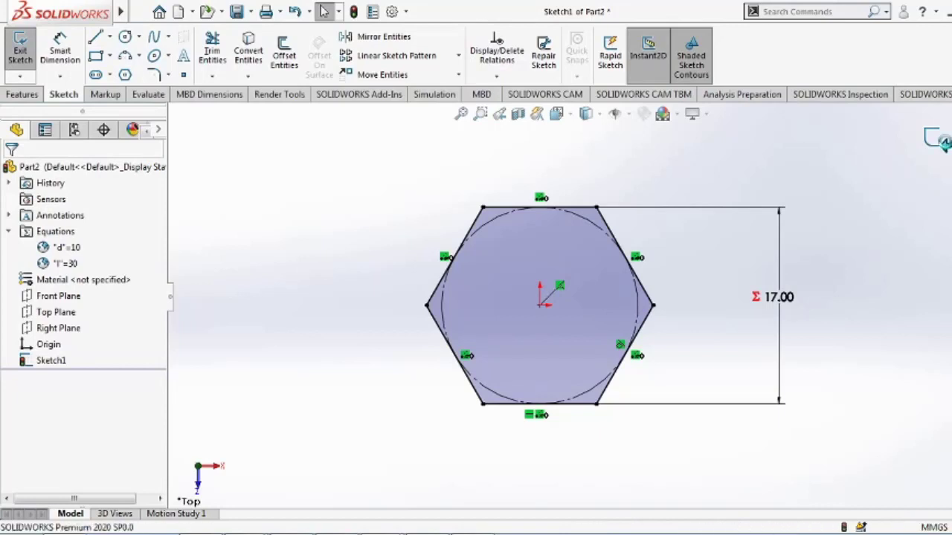
left_click(937, 141)
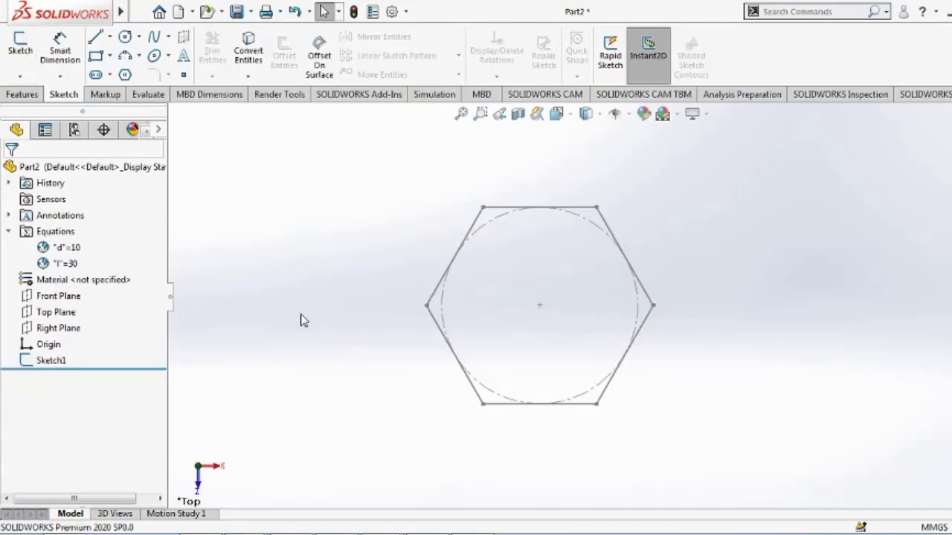
Start a blind boss extrusion of the hexagon sketch and reverse its direction so it extends below the sketch plane.
left_click(52, 361)
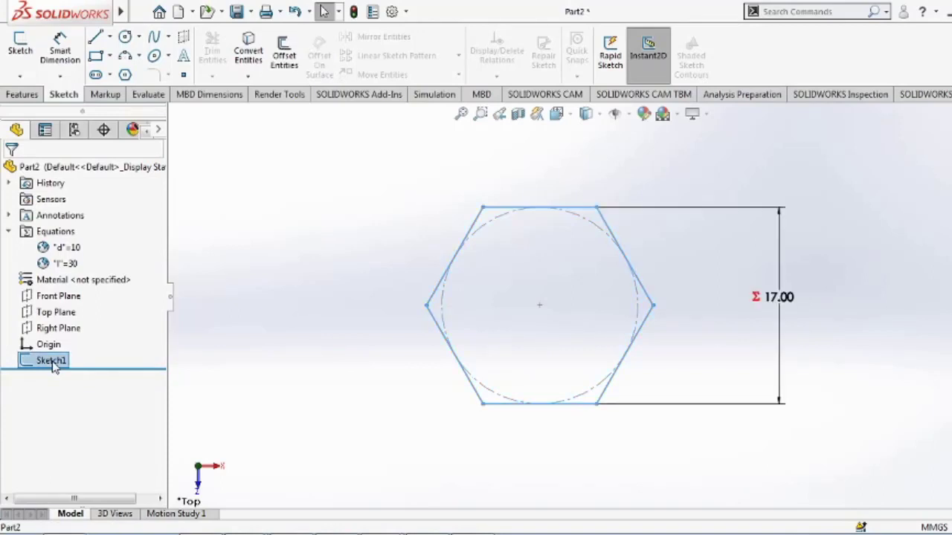
left_click(21, 94)
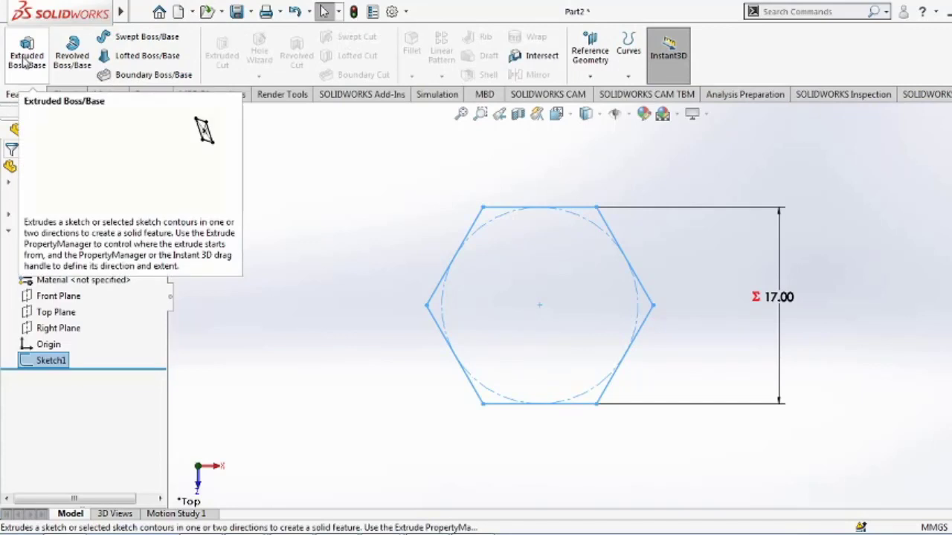
left_click(25, 61)
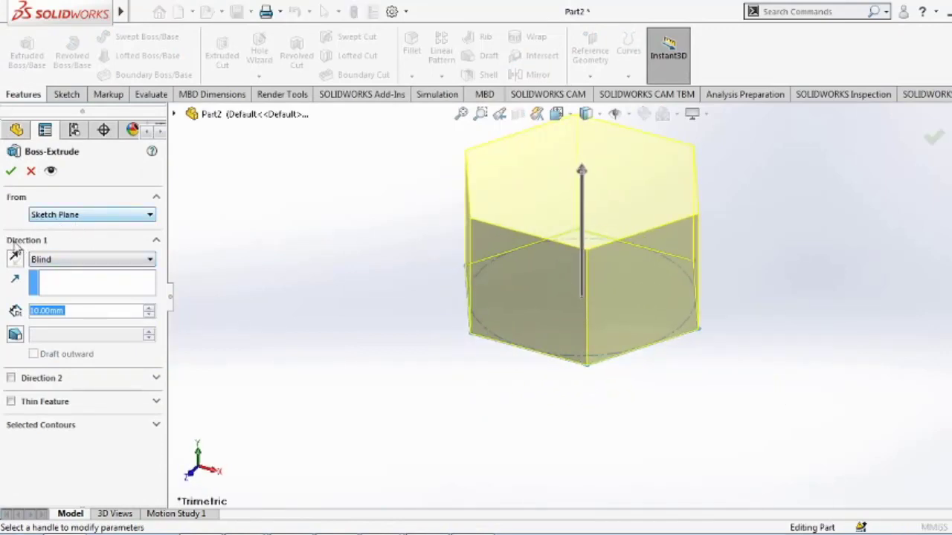
left_click(15, 257)
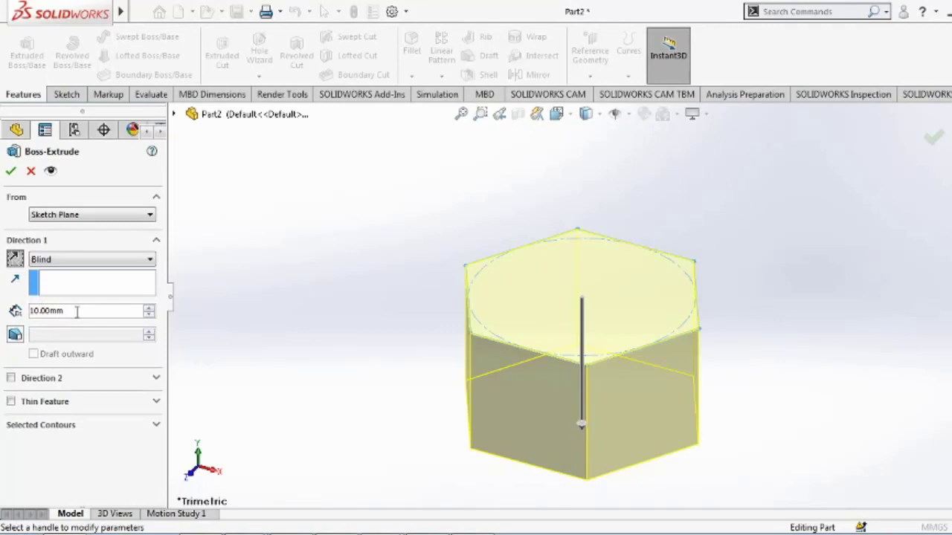
Set the extrusion depth to the equation "d"*0.65 using the global variable d, and create the bolt head.
left_click_drag(70, 312, 3, 312)
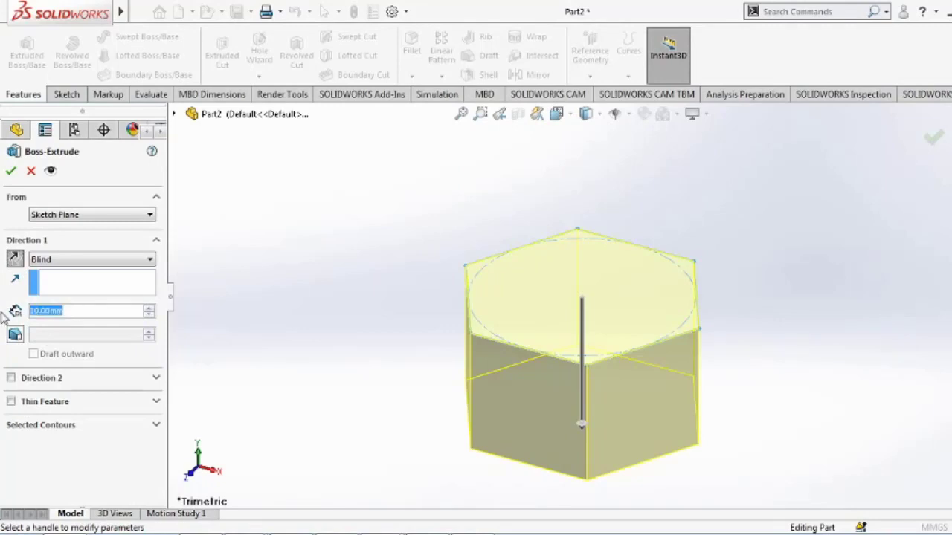
type("=")
mouse_move(64, 329)
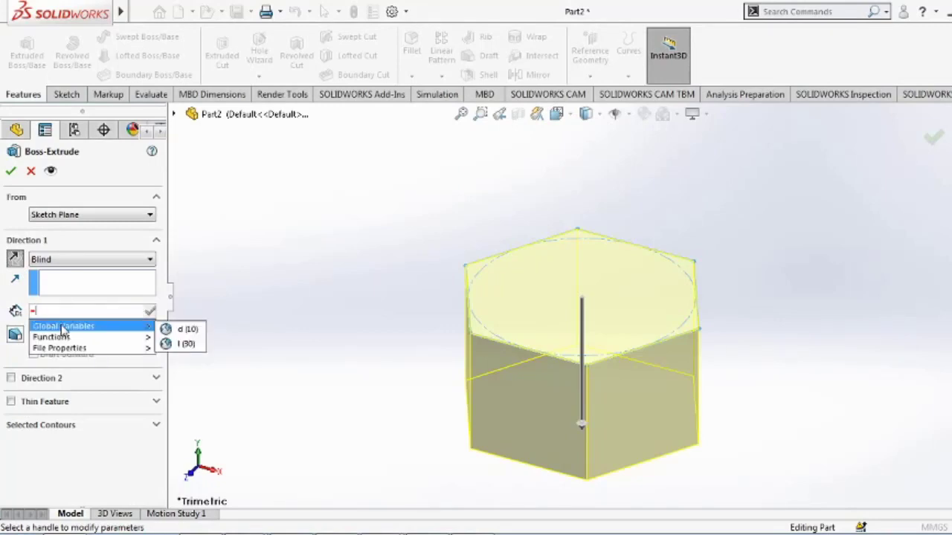
left_click(186, 329)
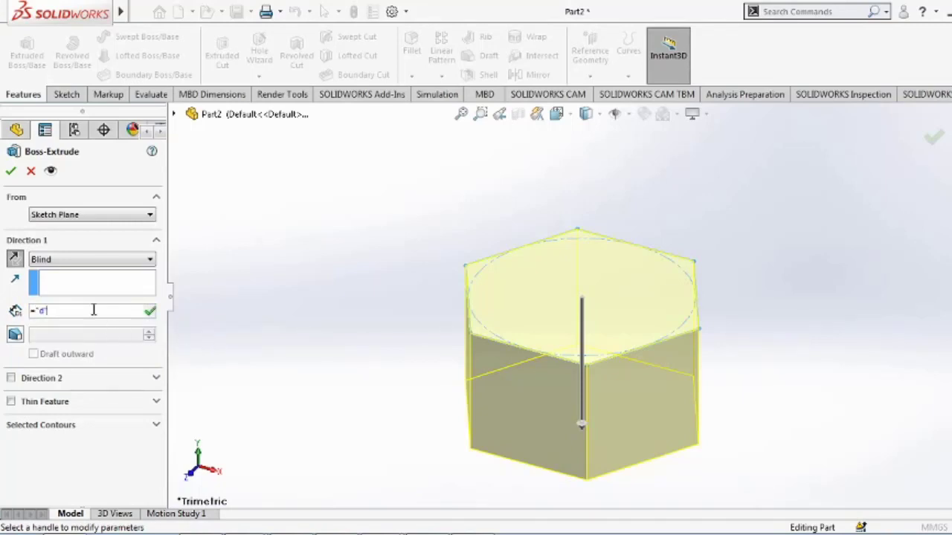
type("*")
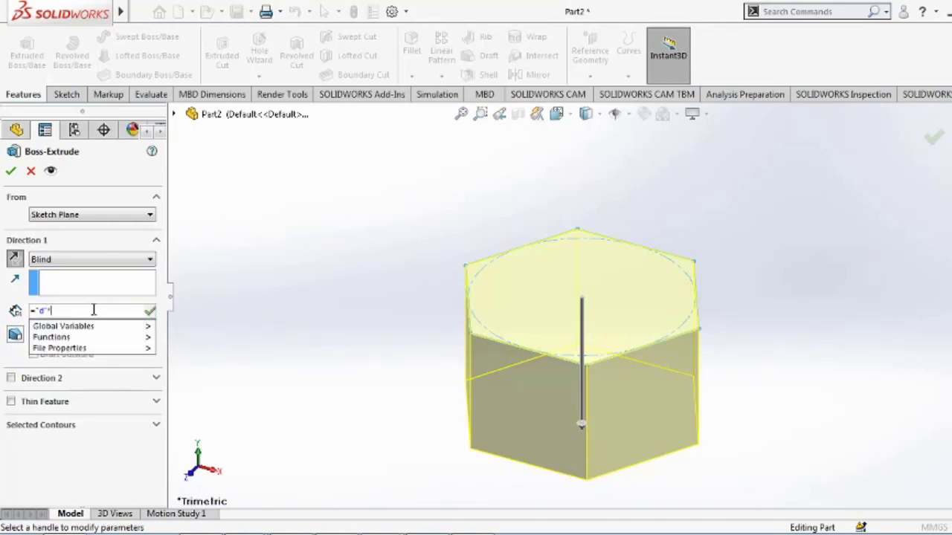
type("0.65")
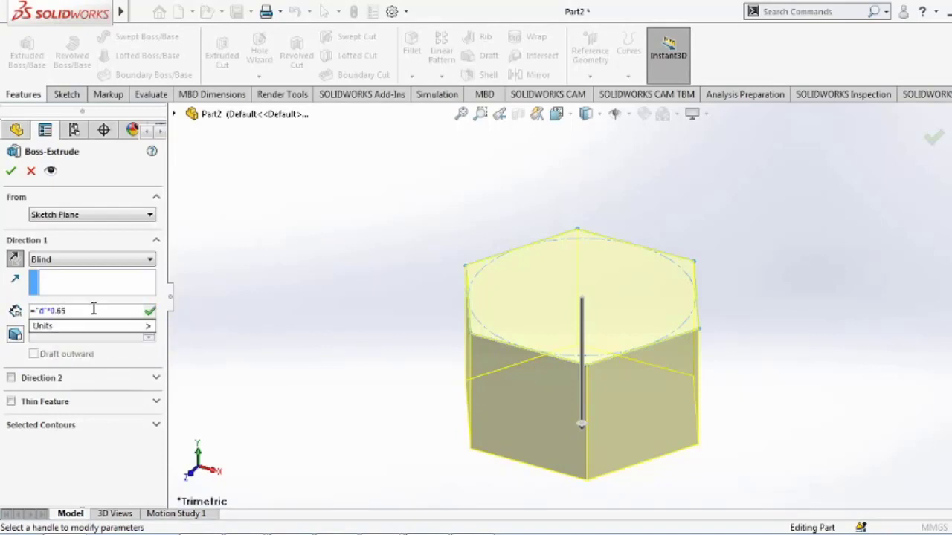
key("Return")
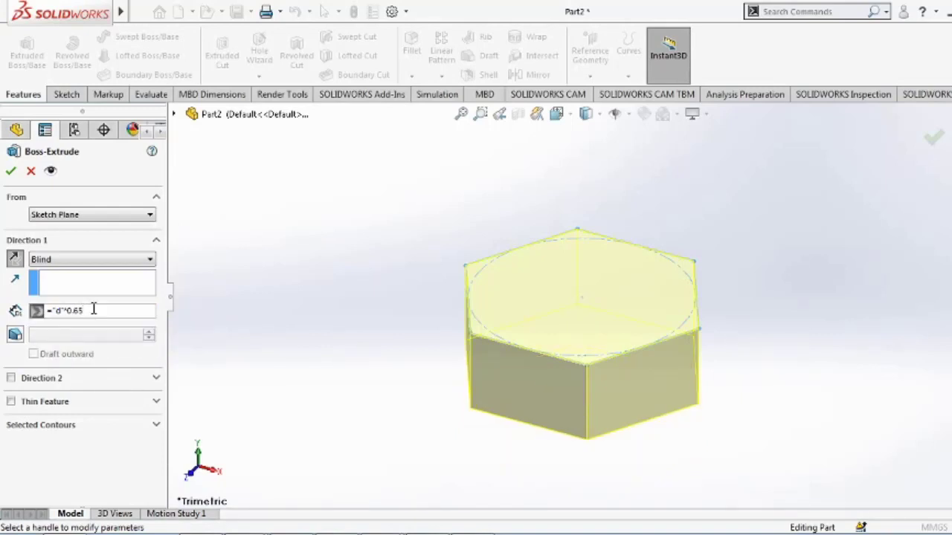
left_click(10, 171)
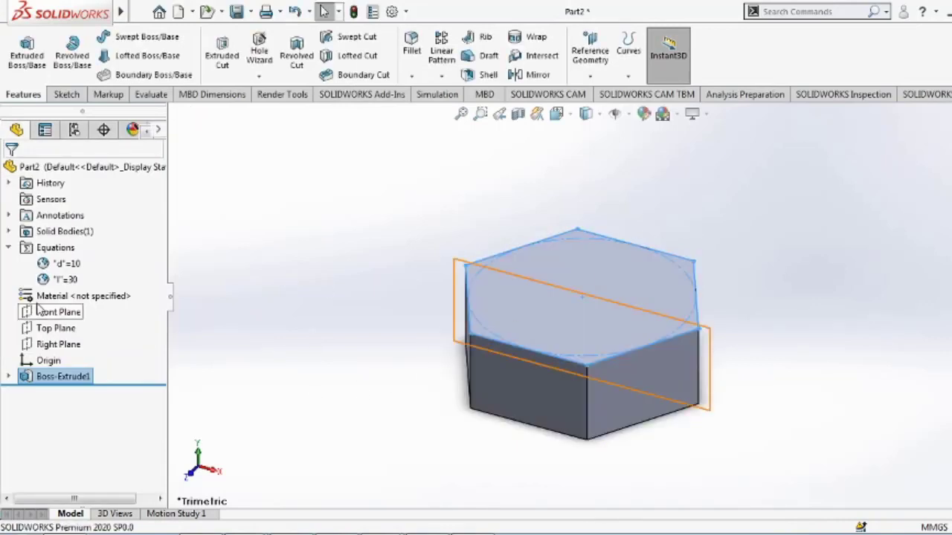
Sketch a circle about 17 mm in diameter on the Top Plane, centred on the origin and reaching the hexagon's sides.
left_click(54, 332)
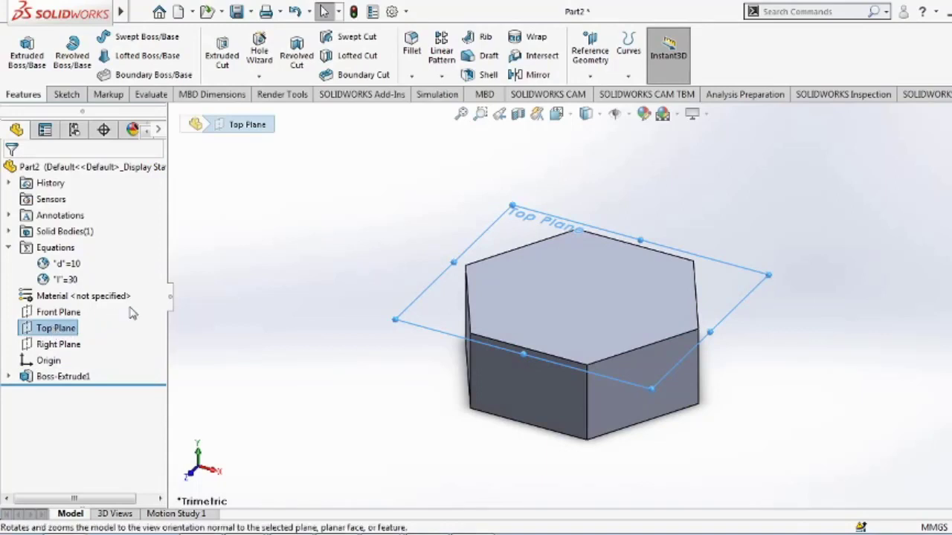
left_click(130, 312)
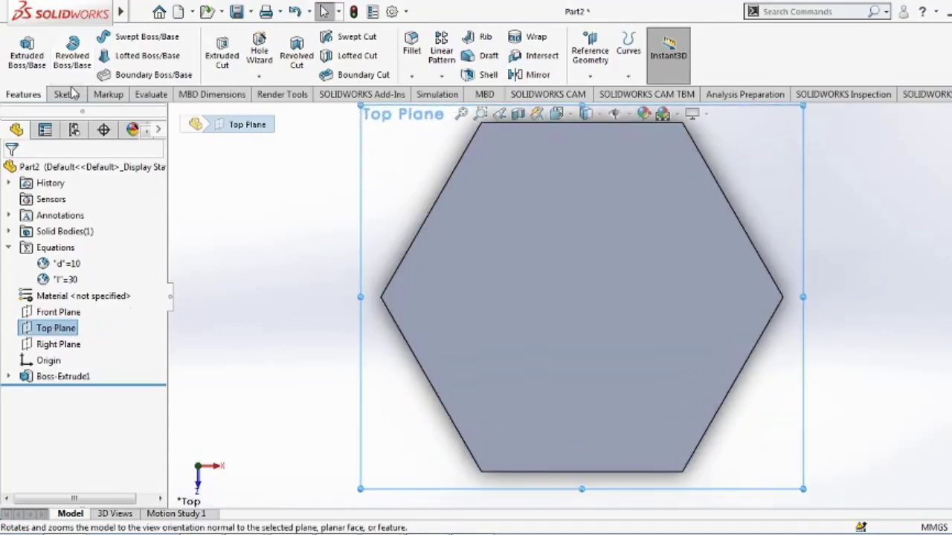
left_click(67, 94)
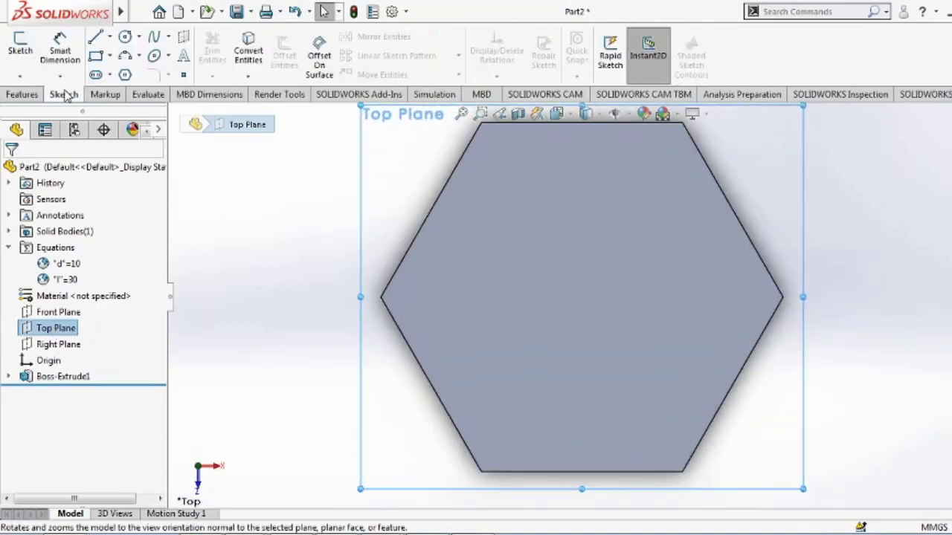
left_click(125, 37)
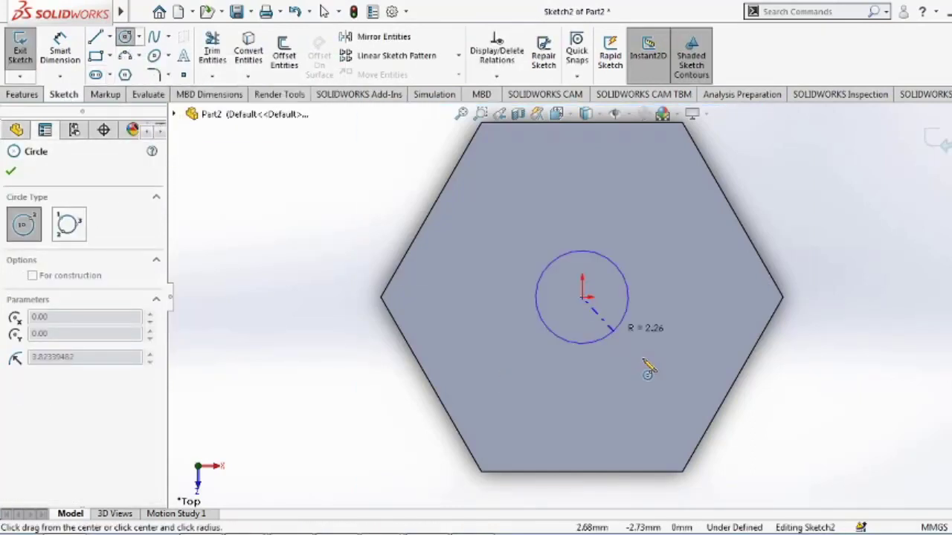
left_click(716, 413)
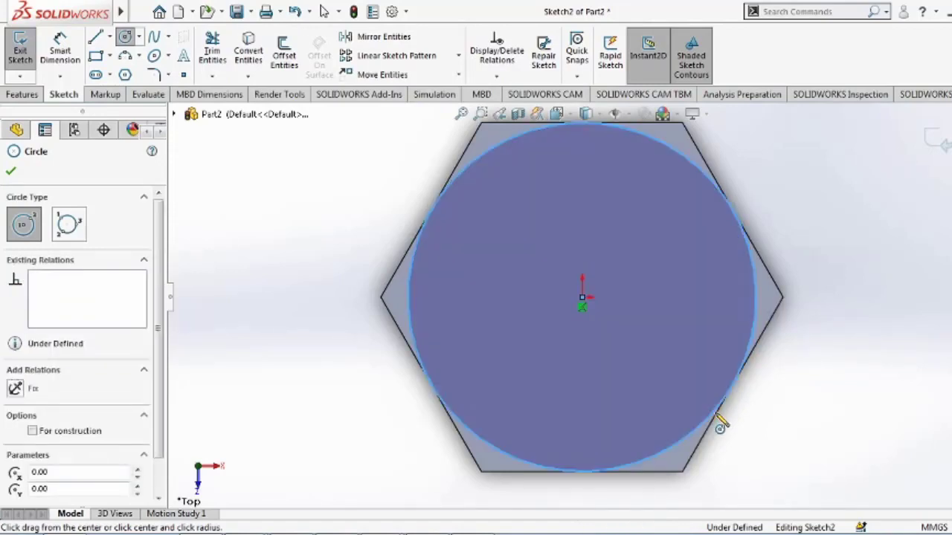
key("Escape")
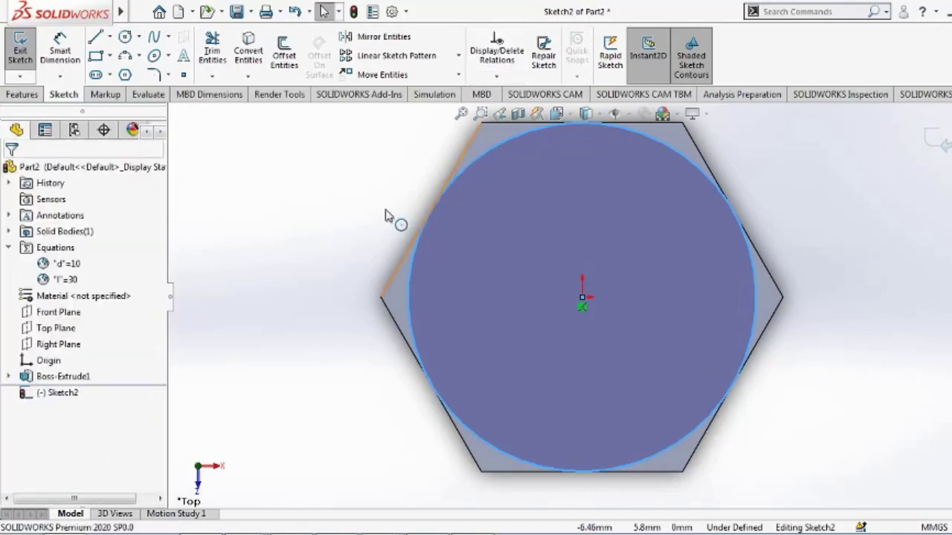
Make the circle tangent to the hexagon's upper-left edge and exit the sketch.
left_click(483, 157)
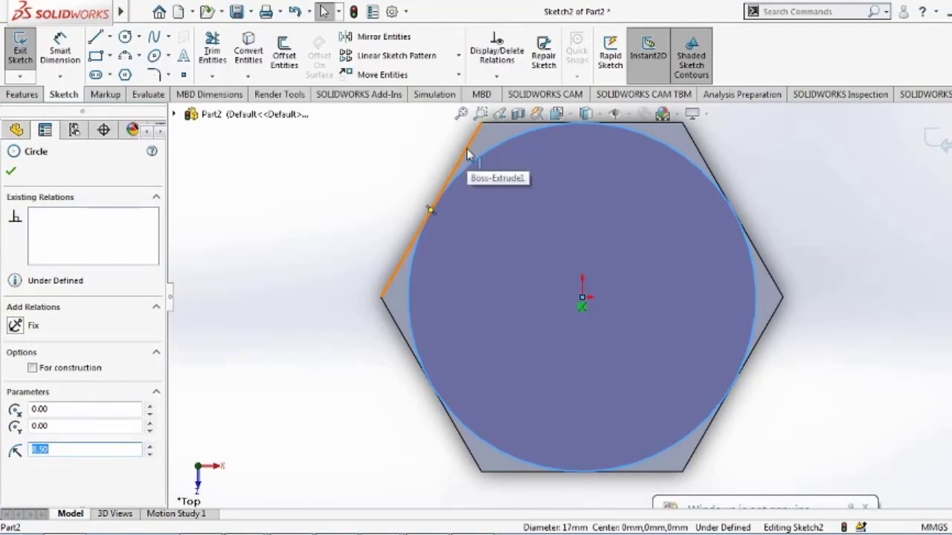
left_click(469, 154, "ctrl")
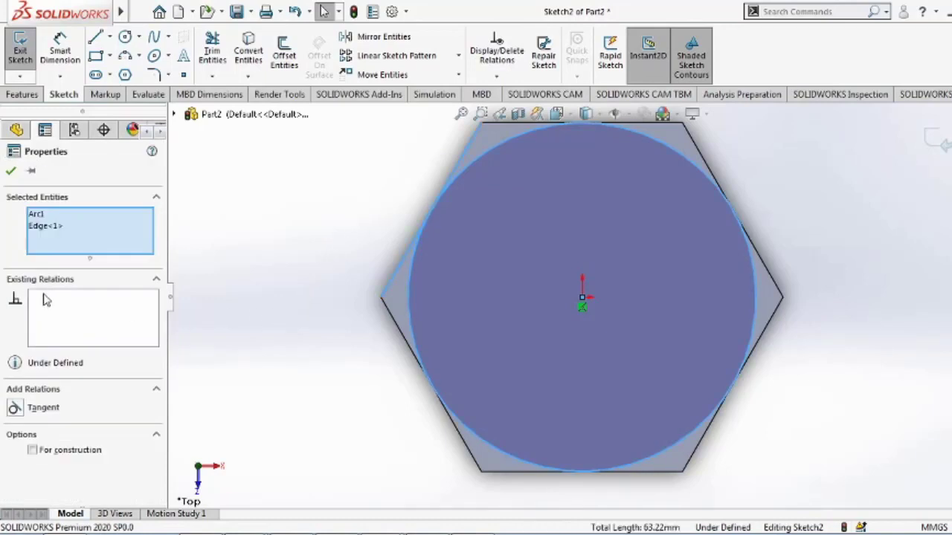
left_click(15, 409)
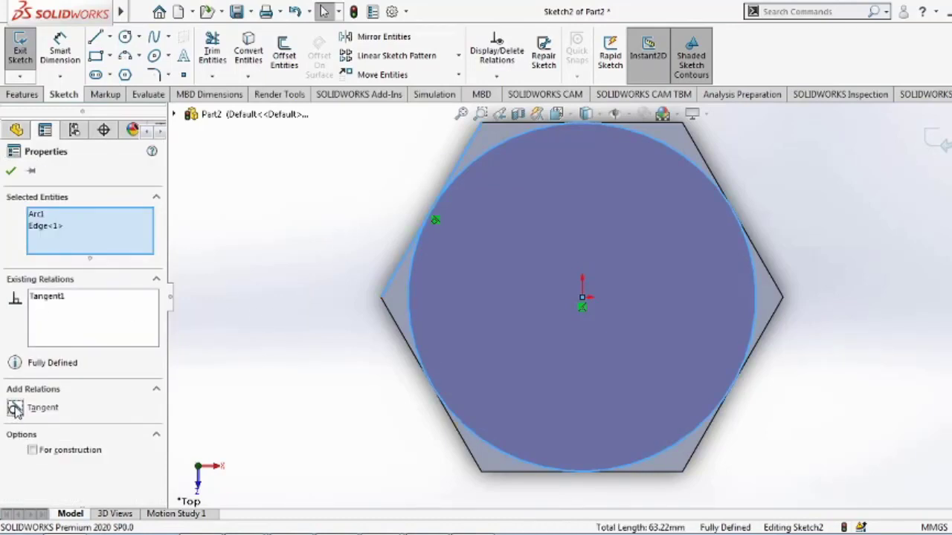
left_click(12, 171)
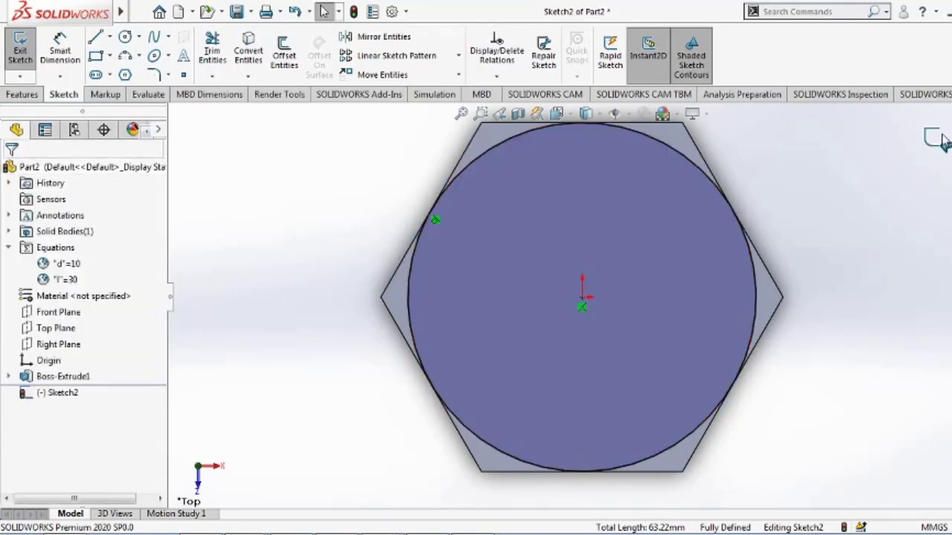
left_click(934, 138)
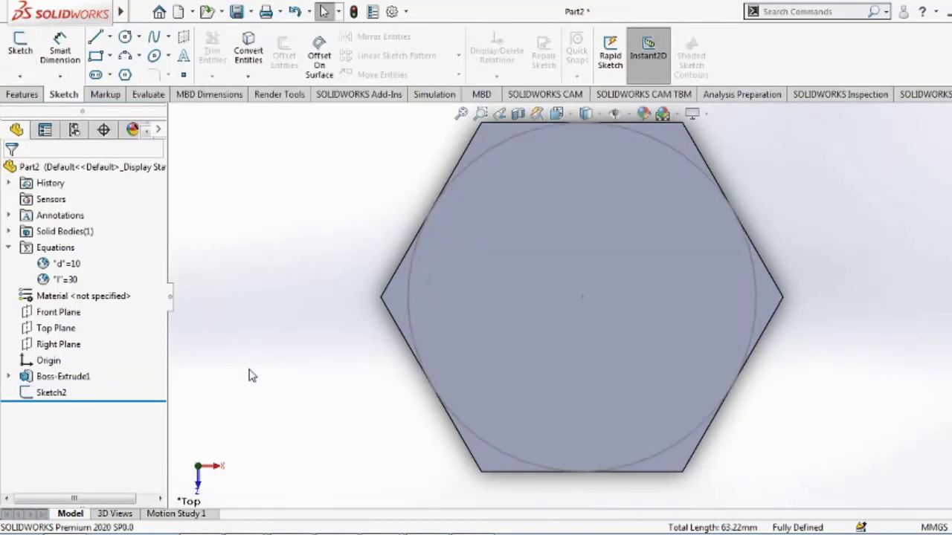
Start an extruded cut from the circle sketch, set to Through All with the side to cut flipped.
left_click(52, 394)
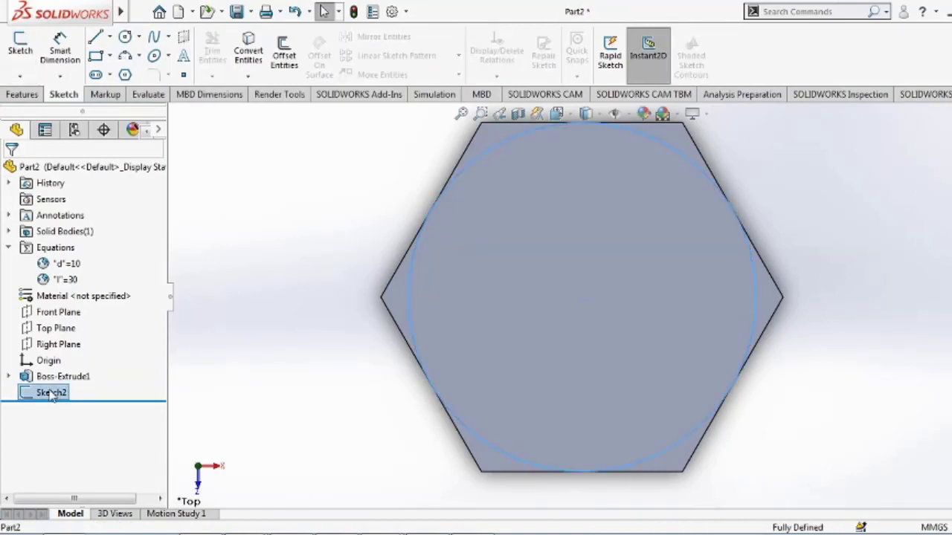
left_click(21, 95)
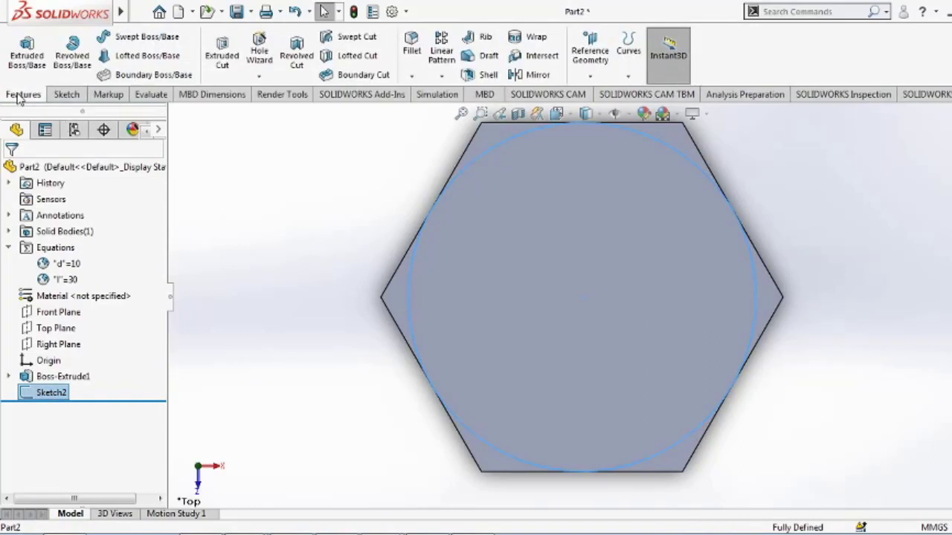
left_click(232, 47)
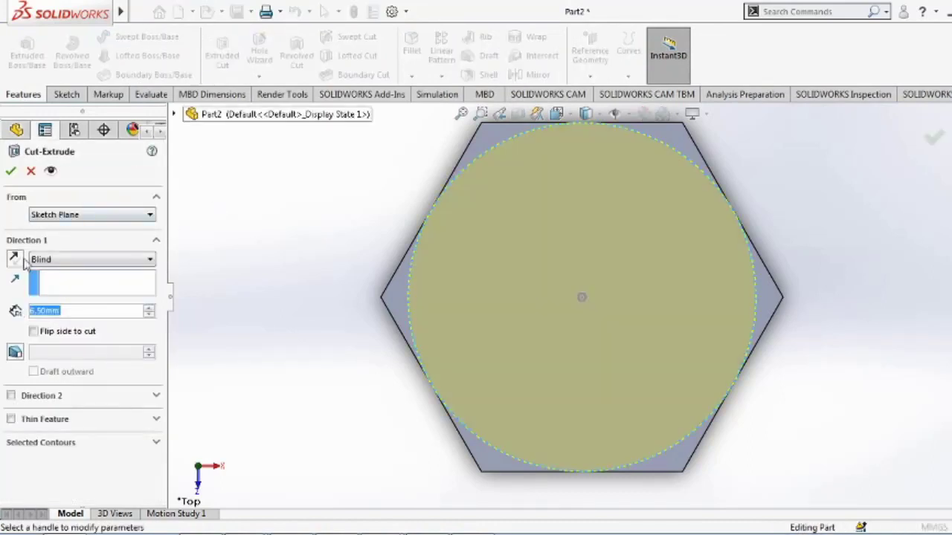
left_click(151, 261)
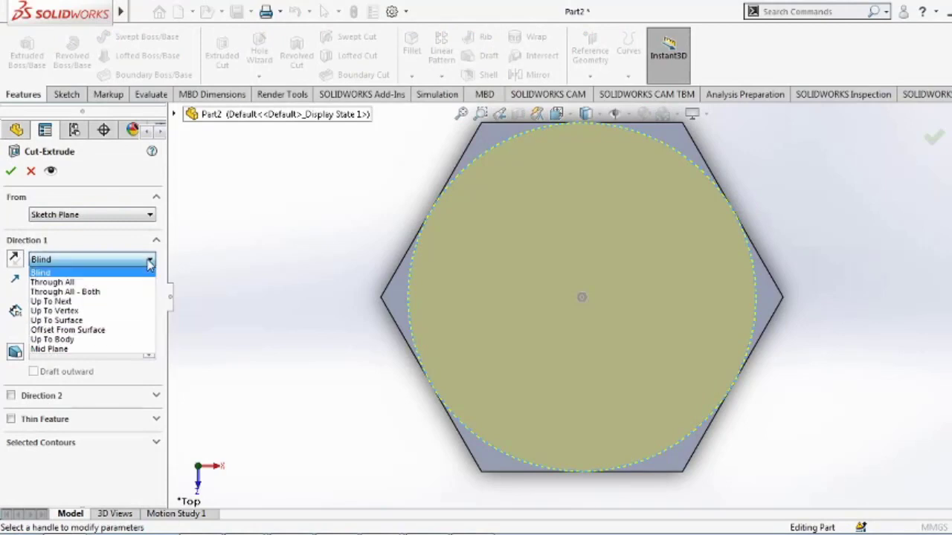
left_click(70, 283)
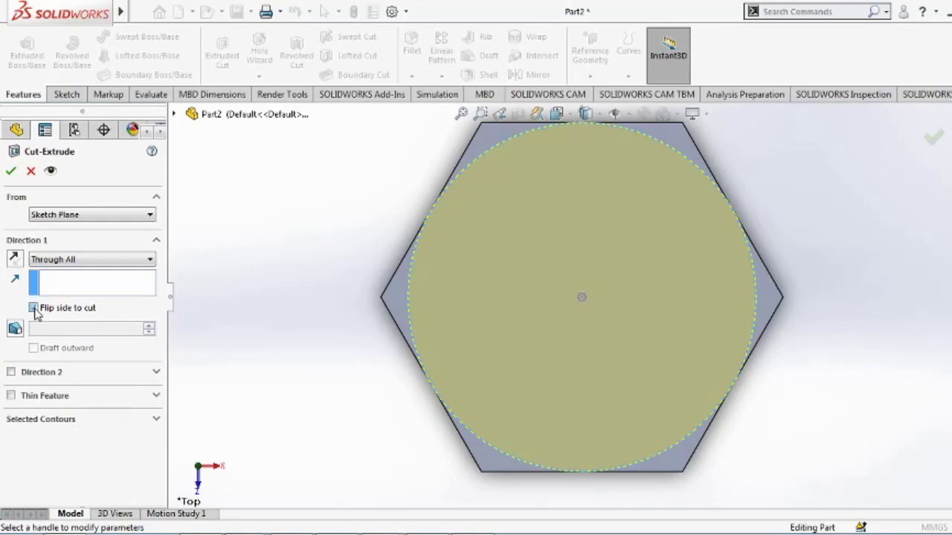
left_click(33, 309)
Add a 60-degree draft to the cut and create it to chamfer the bolt head's corners.
left_click(15, 328)
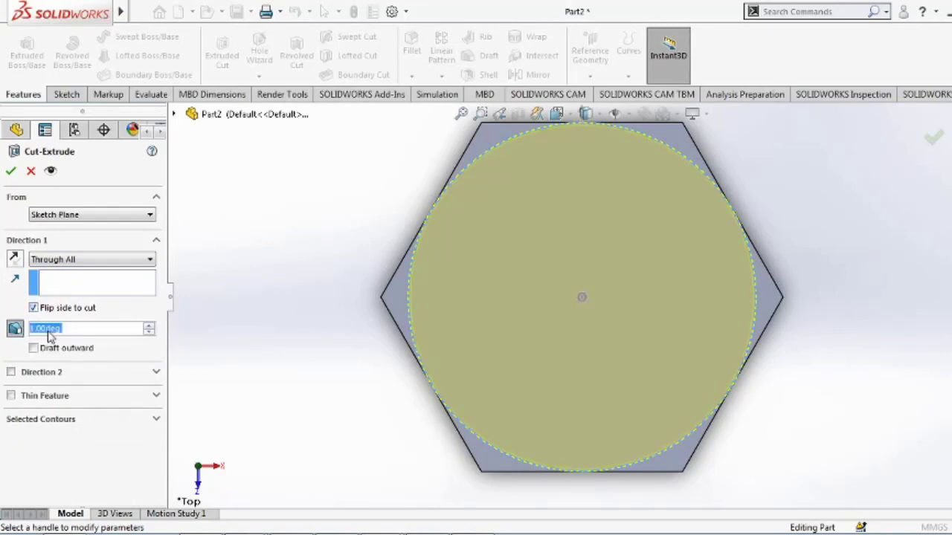
left_click_drag(67, 329, 24, 334)
type("60")
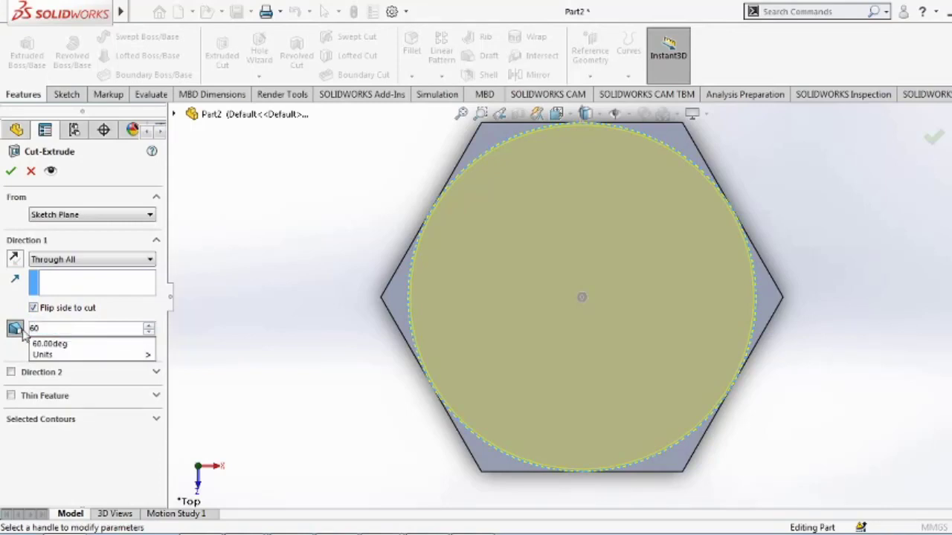
left_click(49, 344)
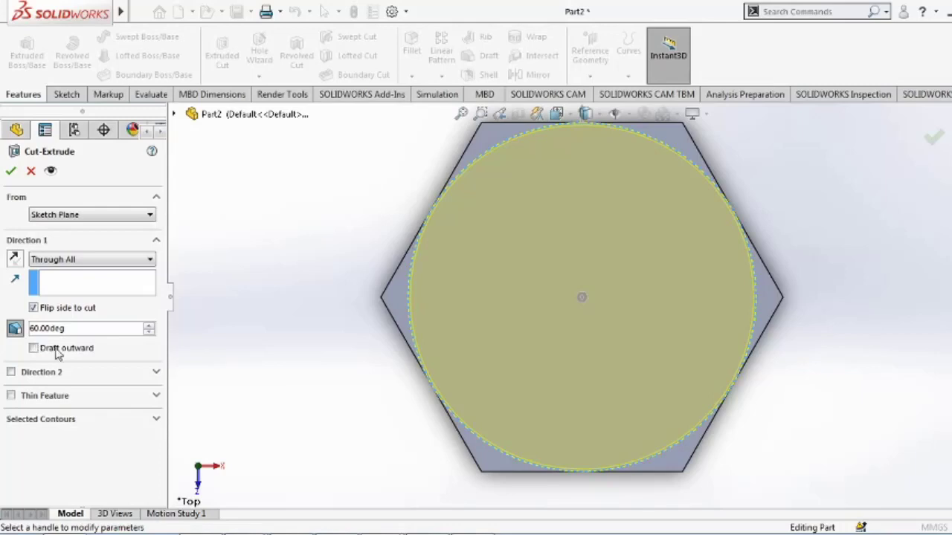
left_click(9, 171)
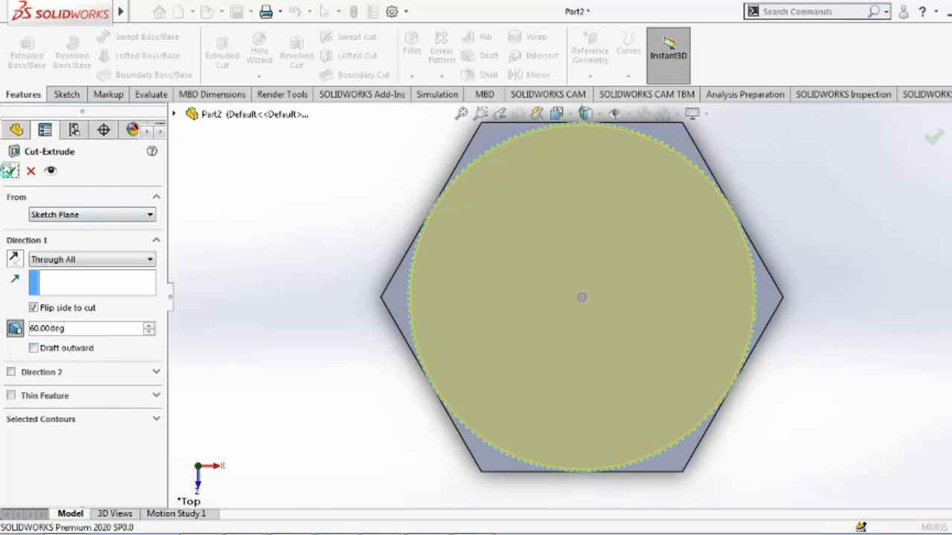
left_click(310, 261)
scroll(428, 317, "up", 1)
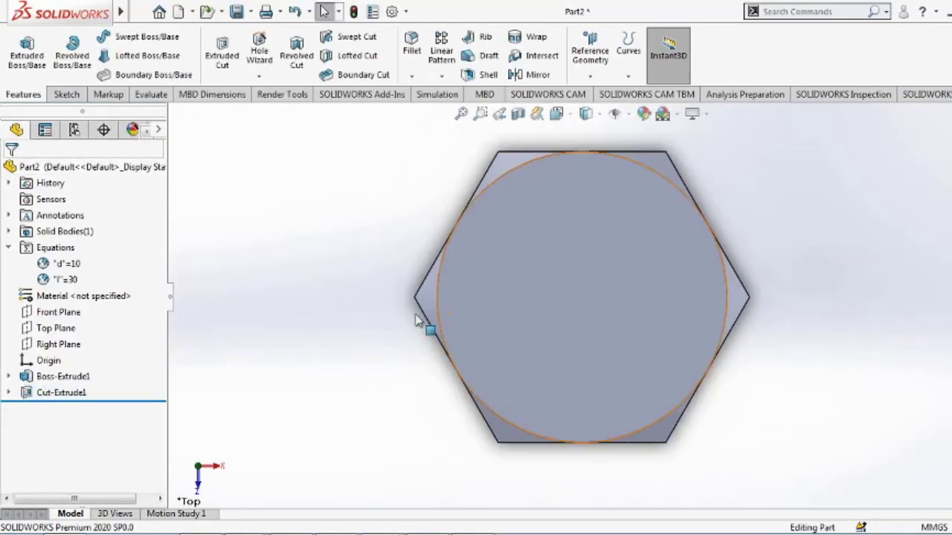
Examine the chamfered corner faces around the hex bolt head.
middle_click_drag(333, 331, 393, 320)
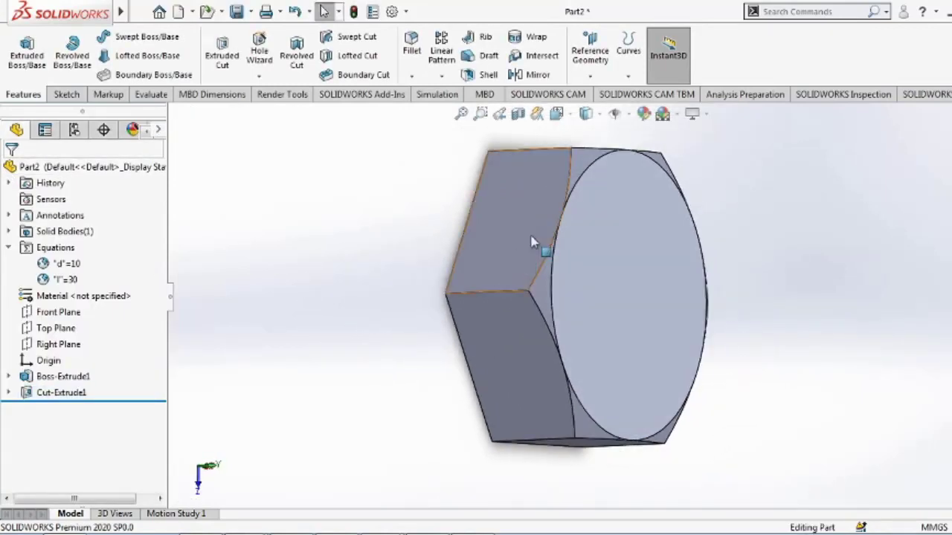
left_click(585, 158)
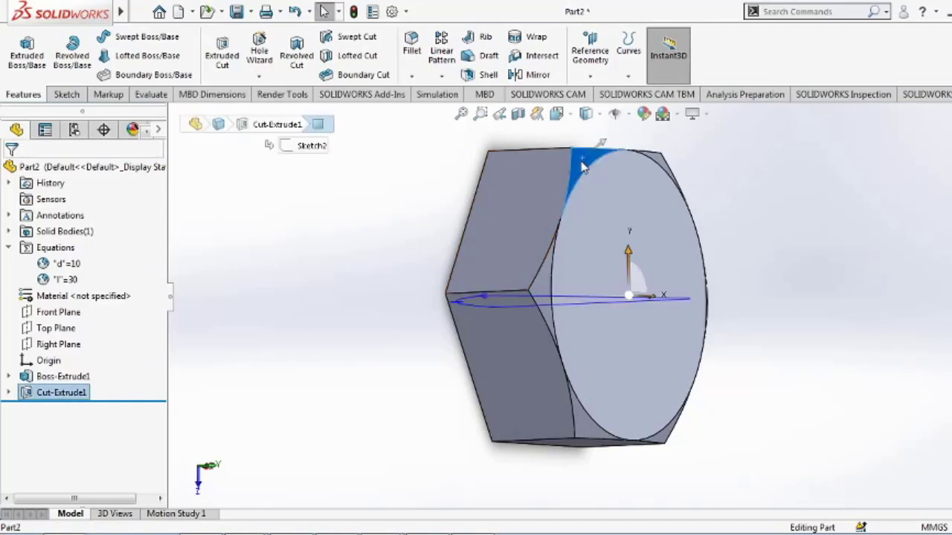
left_click(543, 284)
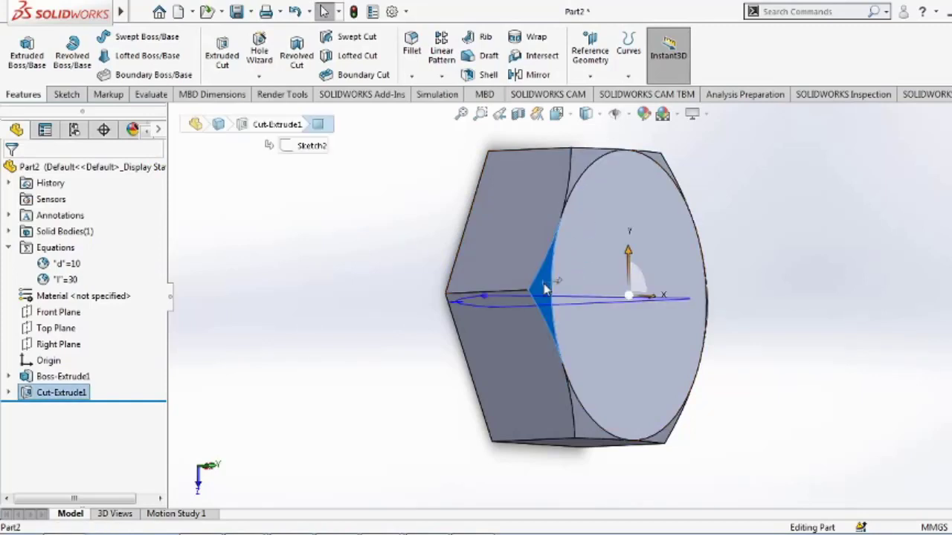
left_click(346, 304)
scroll(422, 364, "up", 2)
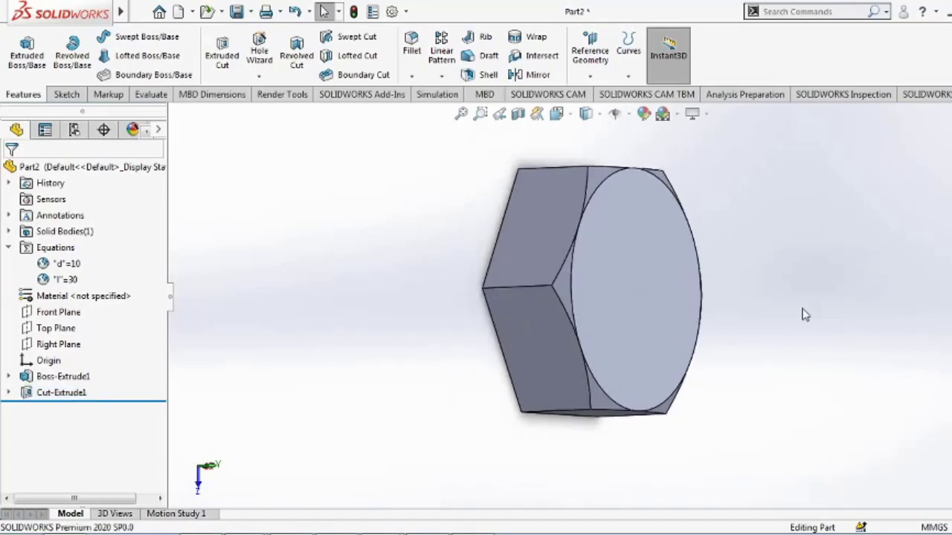
middle_click_drag(803, 314, 845, 220)
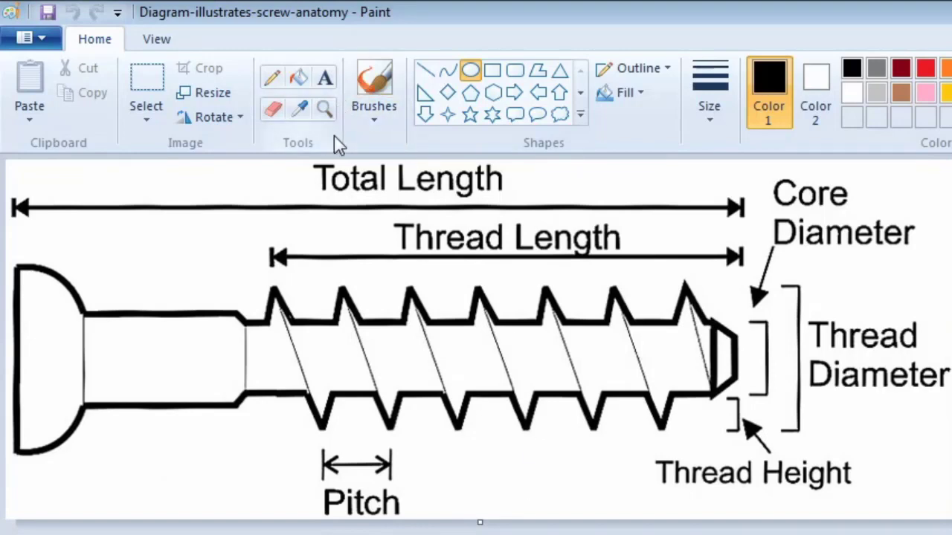
Switch to Paint and draw red ellipses around the Pitch and Thread Length labels on the screw diagram.
left_click(925, 70)
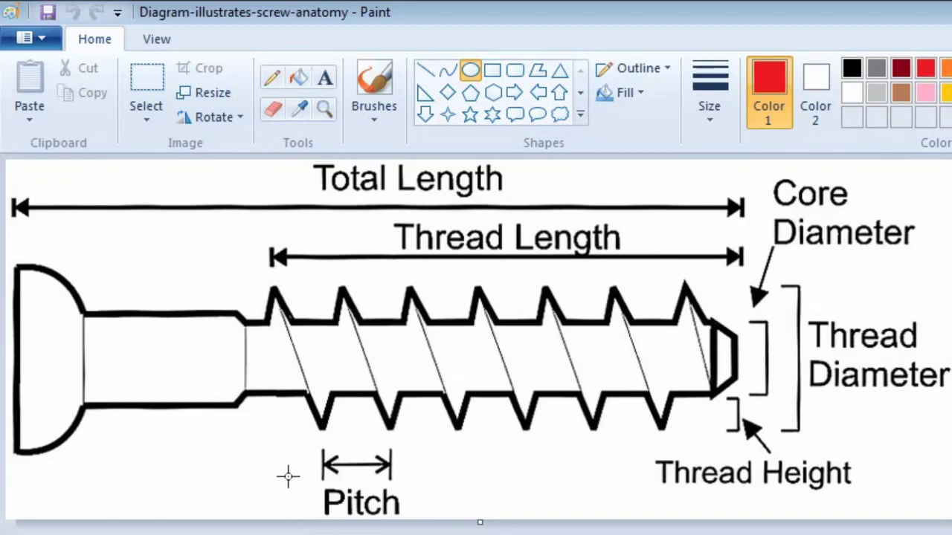
mouse_move(287, 475)
left_mouse_down()
mouse_move(335, 524)
mouse_move(418, 532)
left_mouse_up()
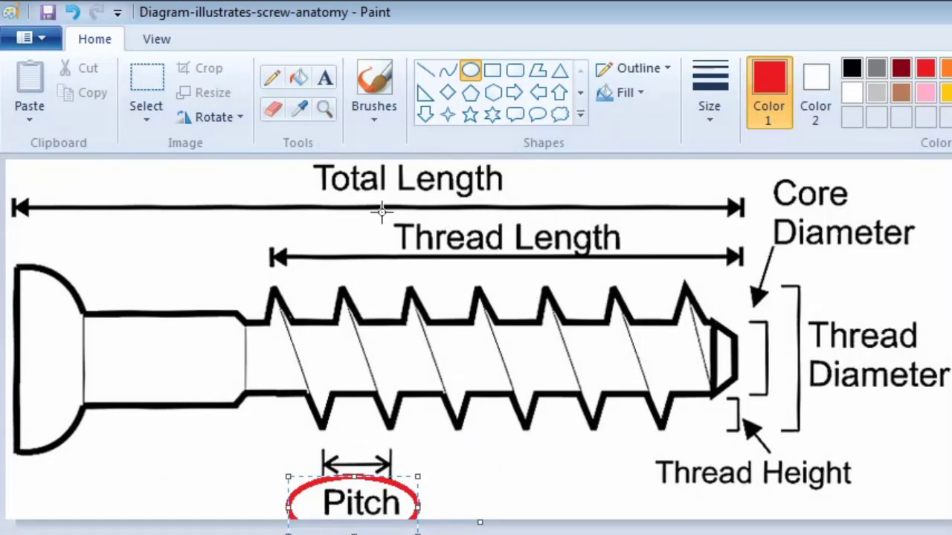
left_click_drag(379, 211, 657, 274)
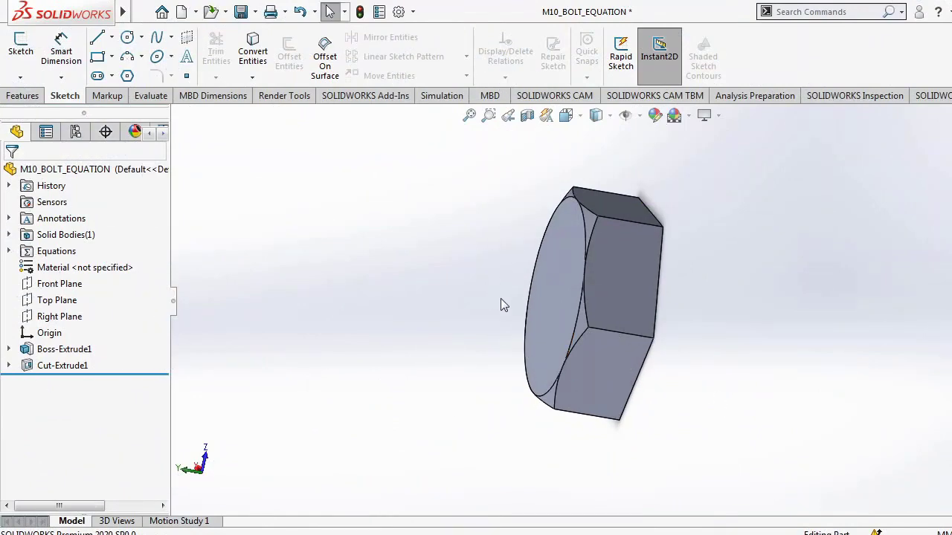
Switch to SOLIDWORKS and add a global variable p with value 2 and the comment "thread pitch".
right_click(60, 258)
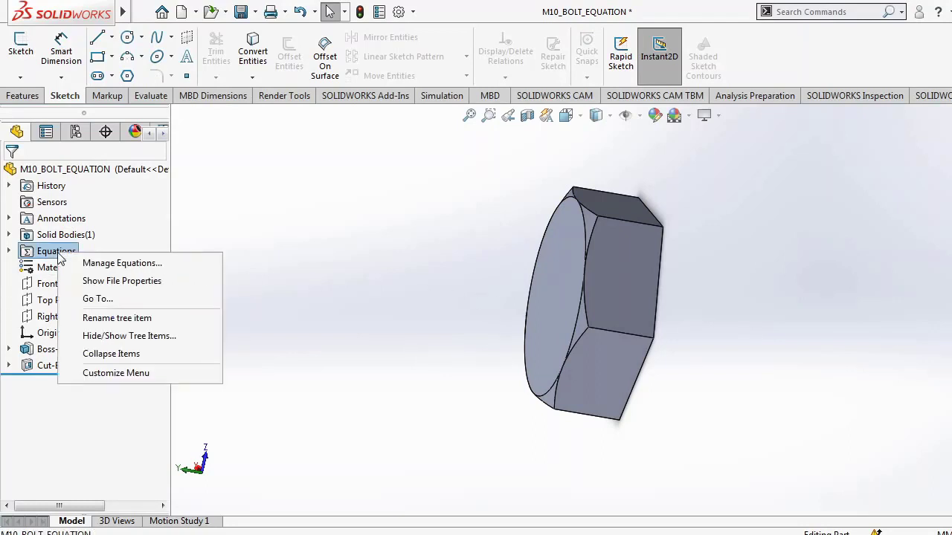
left_click(98, 265)
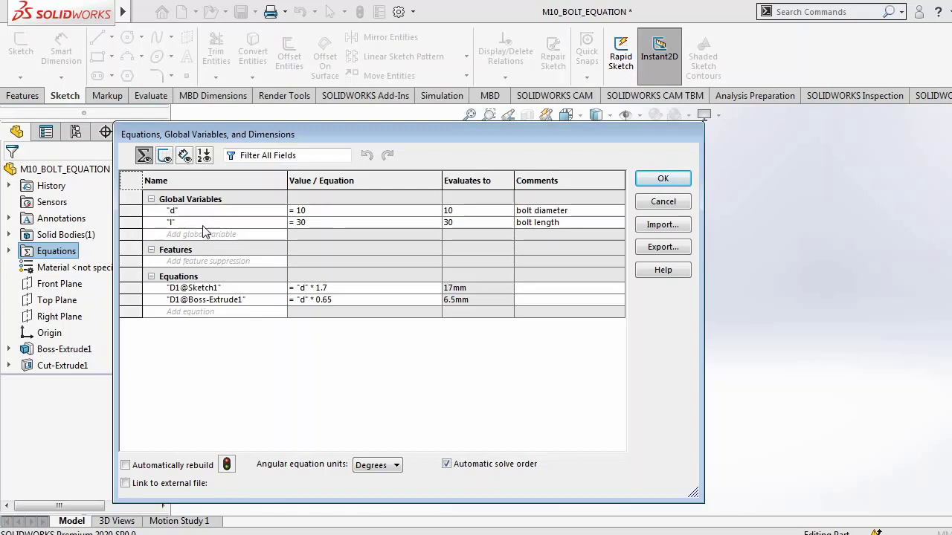
left_click(202, 233)
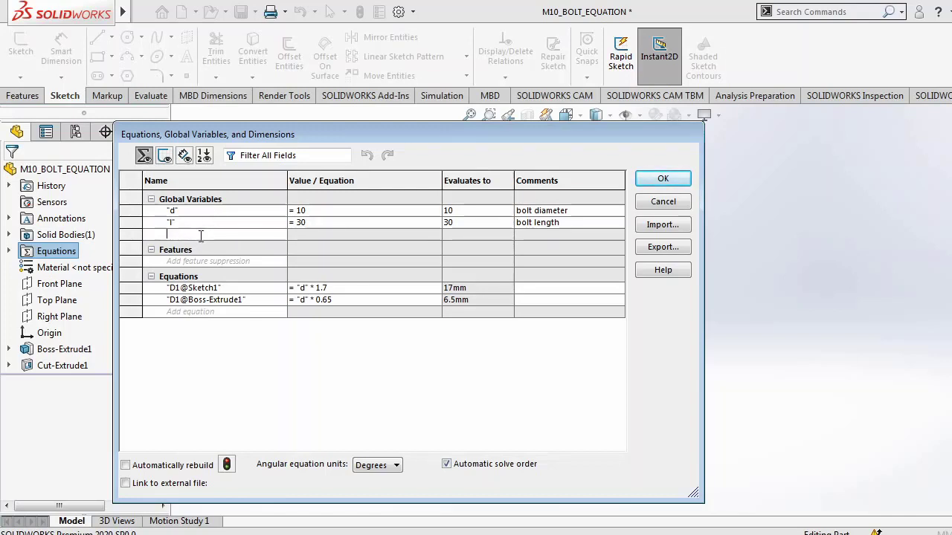
type("p")
key("Tab")
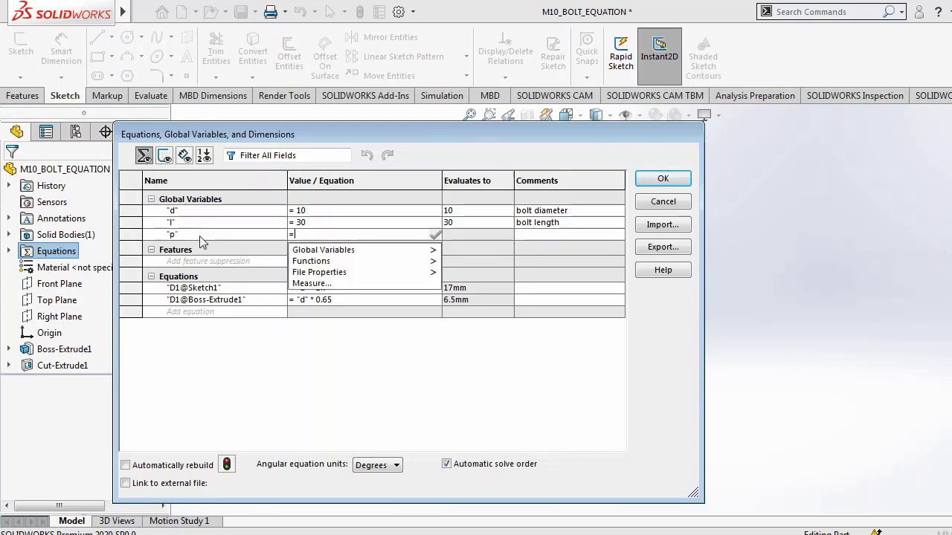
type("2")
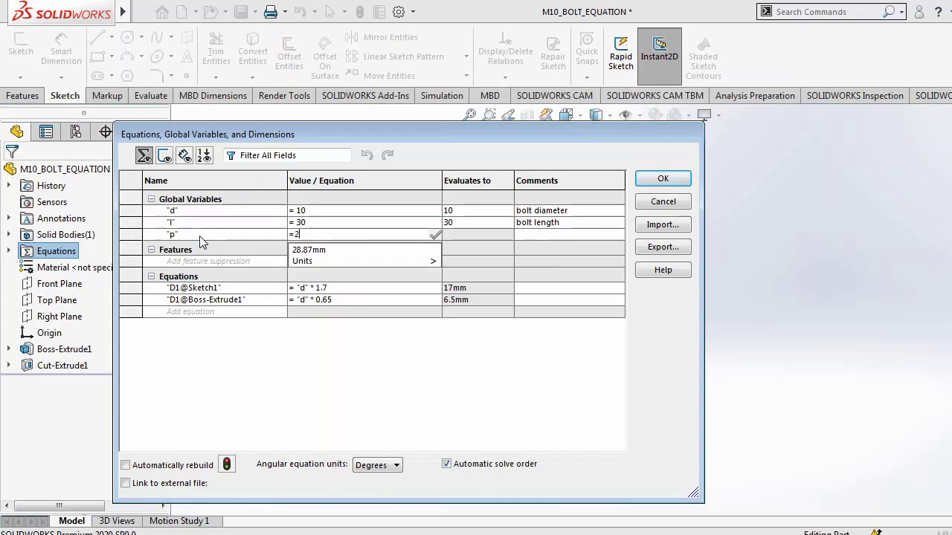
key("Tab")
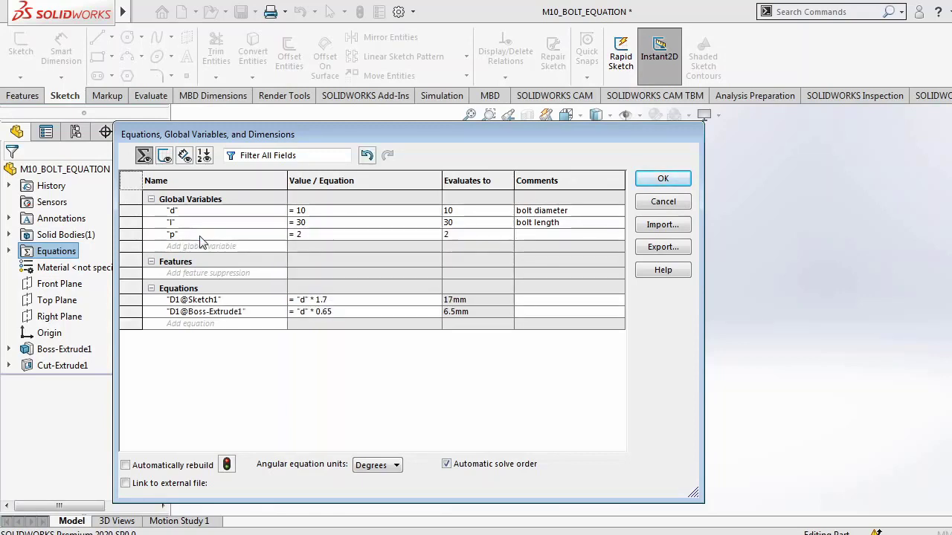
type("thread pitch")
key("Return")
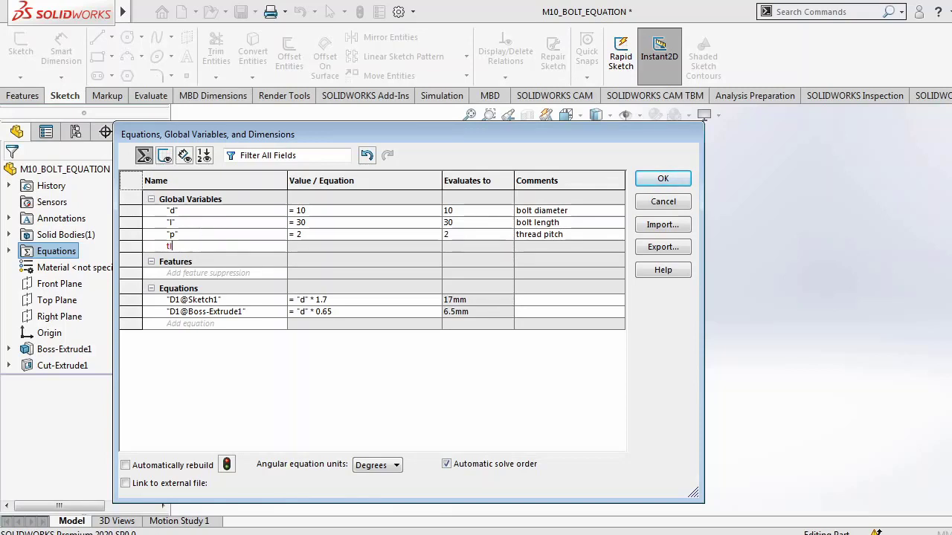
Add a global variable tl with value 25 and the comment "thread length", and accept the equations.
type("tl")
key("Tab")
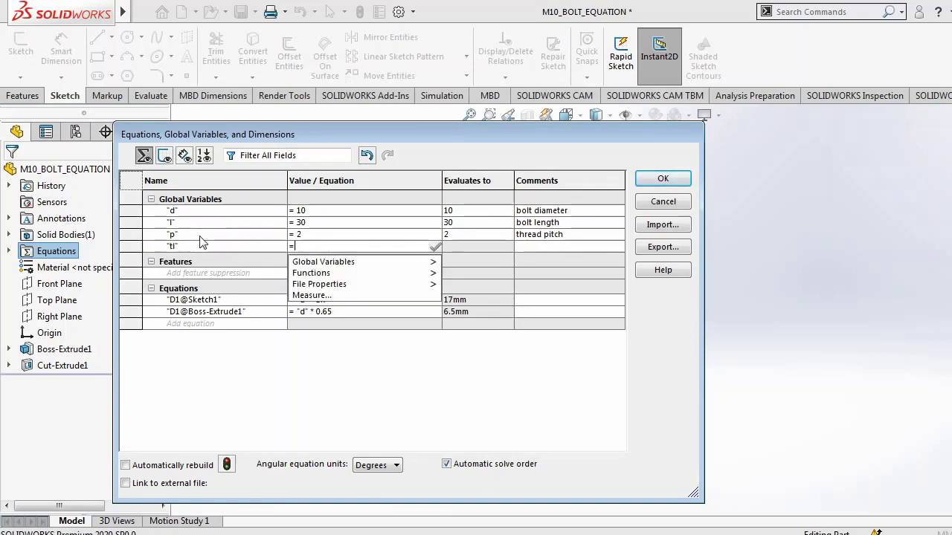
type("25")
key("Tab")
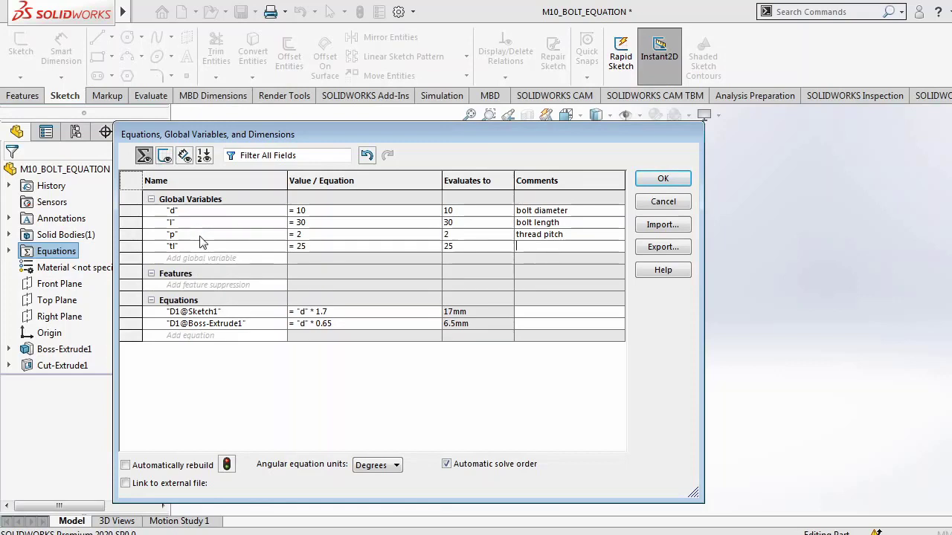
type("thread length")
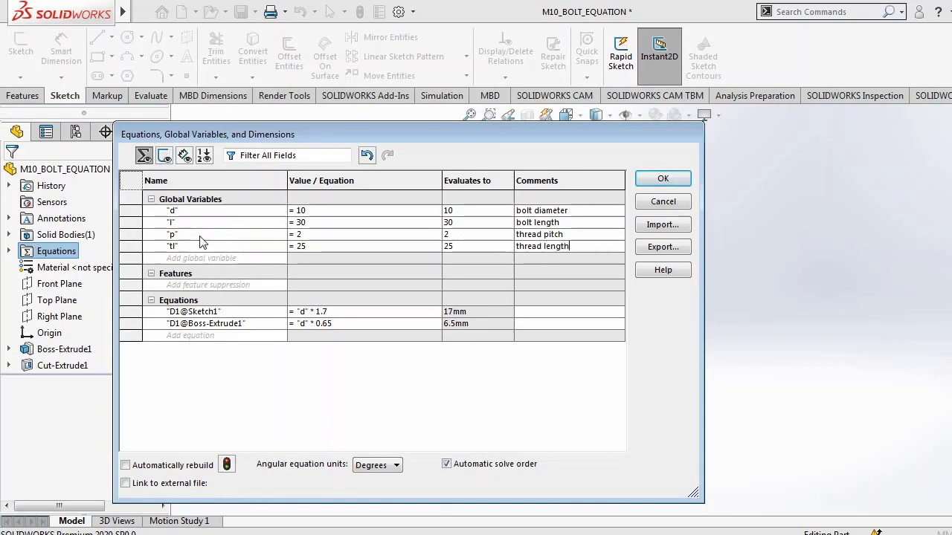
left_click(644, 178)
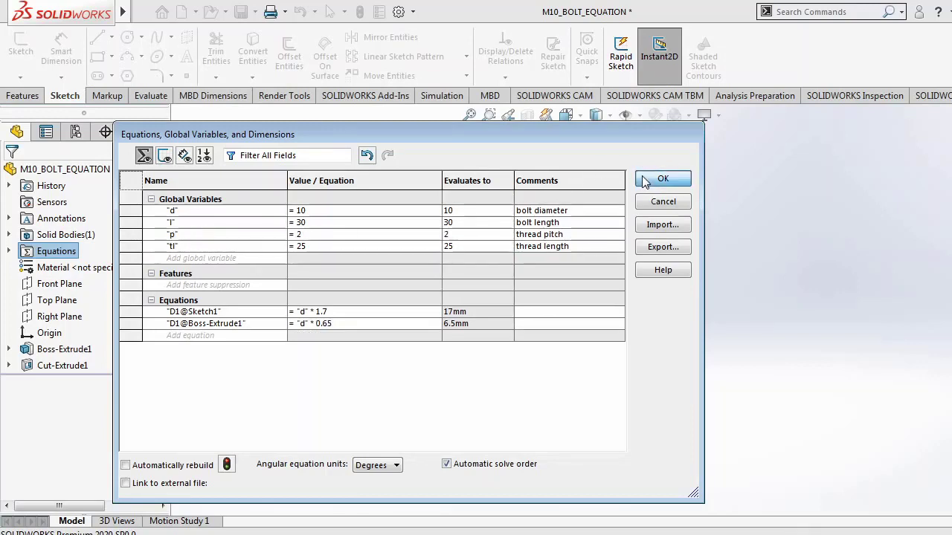
left_click(644, 180)
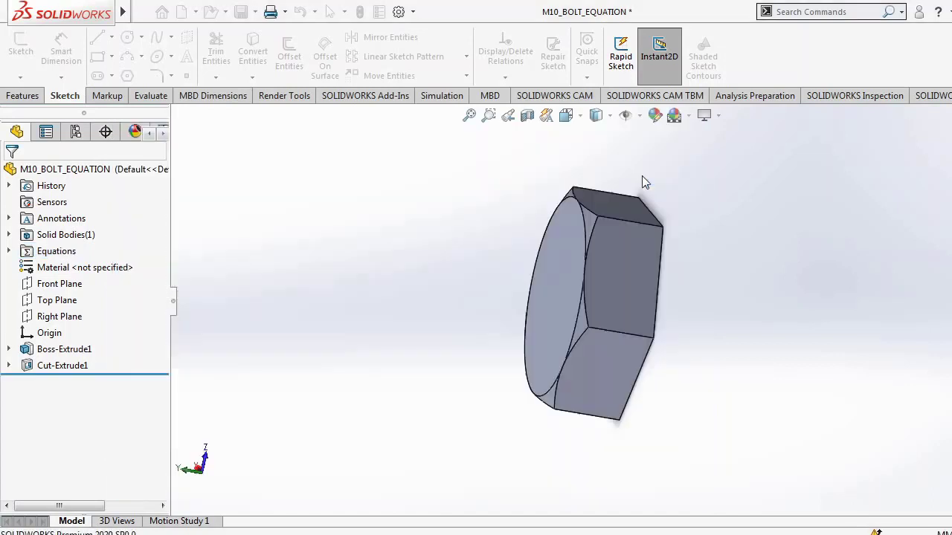
Sketch a circle about 7.3 mm in diameter, centred on the origin, on the head's flat unchamfered hexagonal face.
left_click(48, 305)
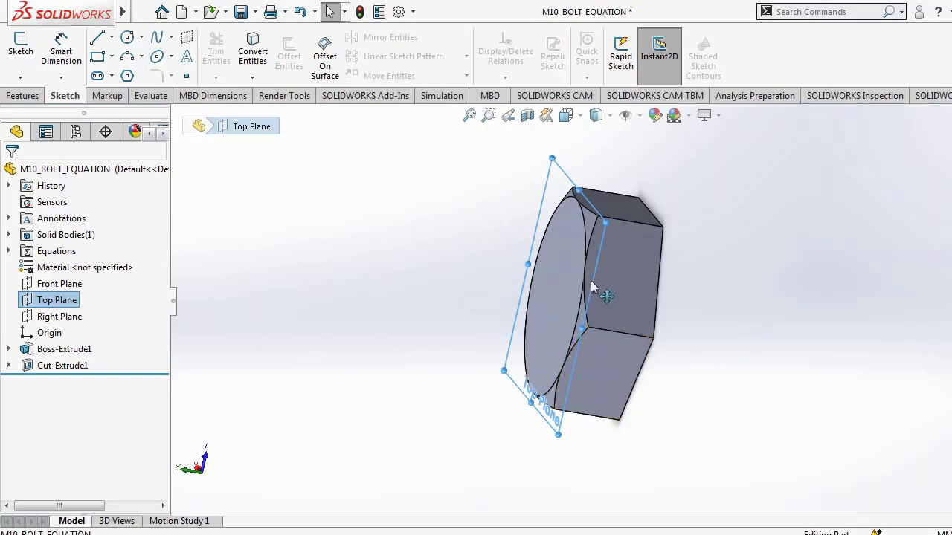
middle_click_drag(416, 400, 390, 391)
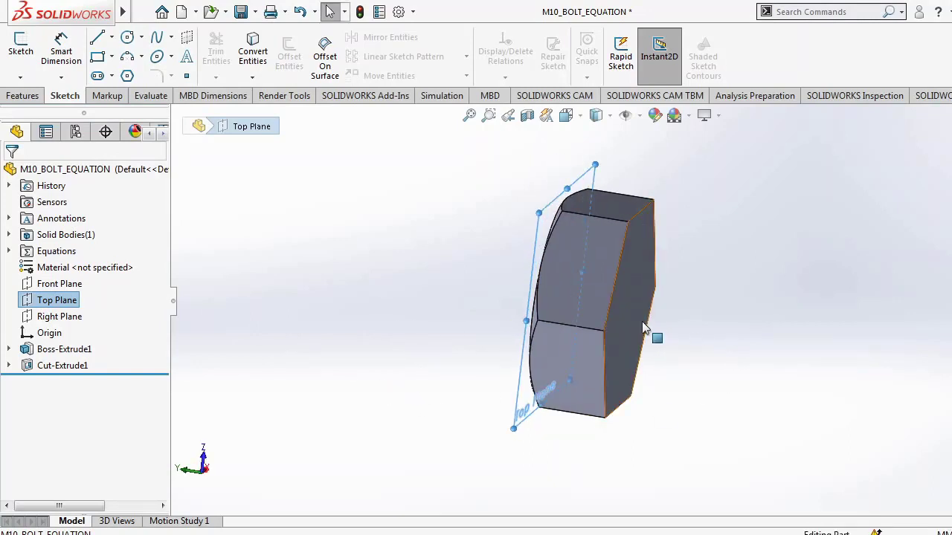
left_click(628, 349)
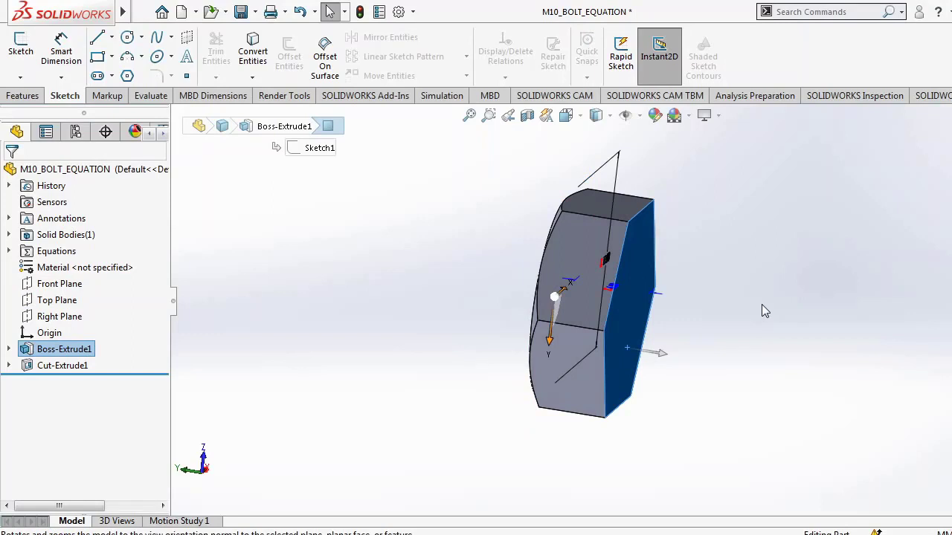
key("ctrl+8")
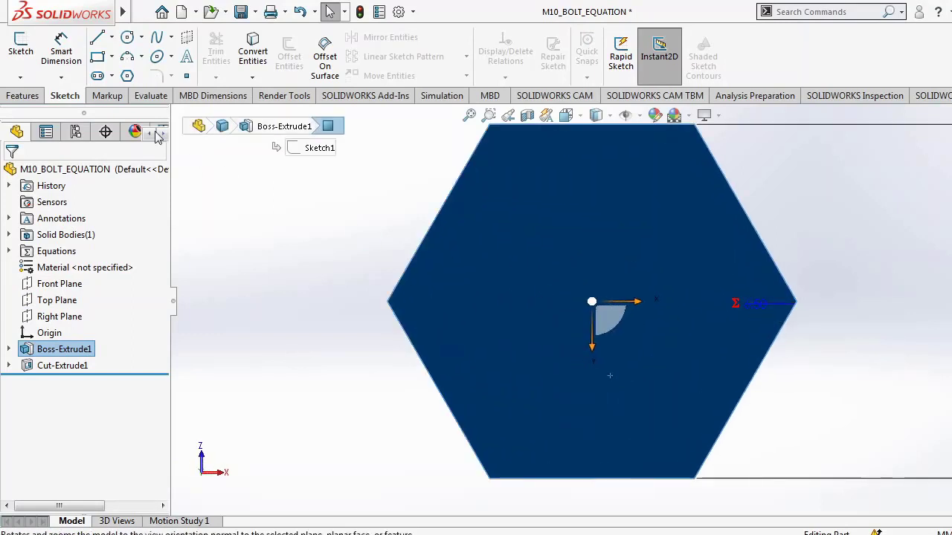
left_click(127, 37)
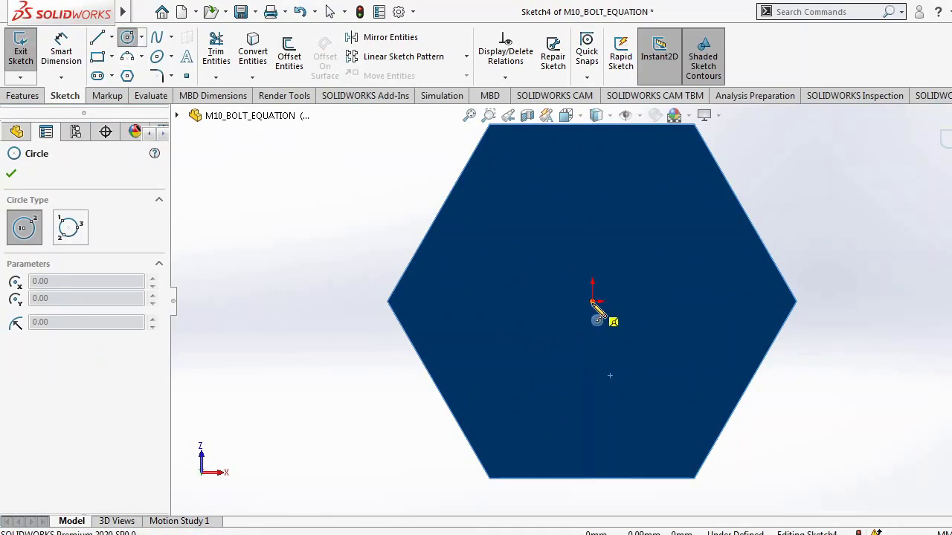
left_click(593, 303)
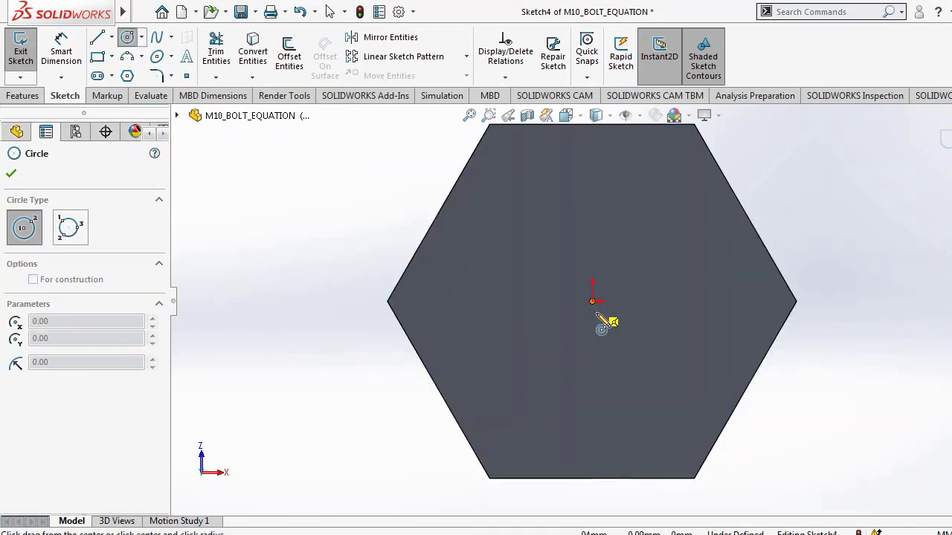
left_click(634, 368)
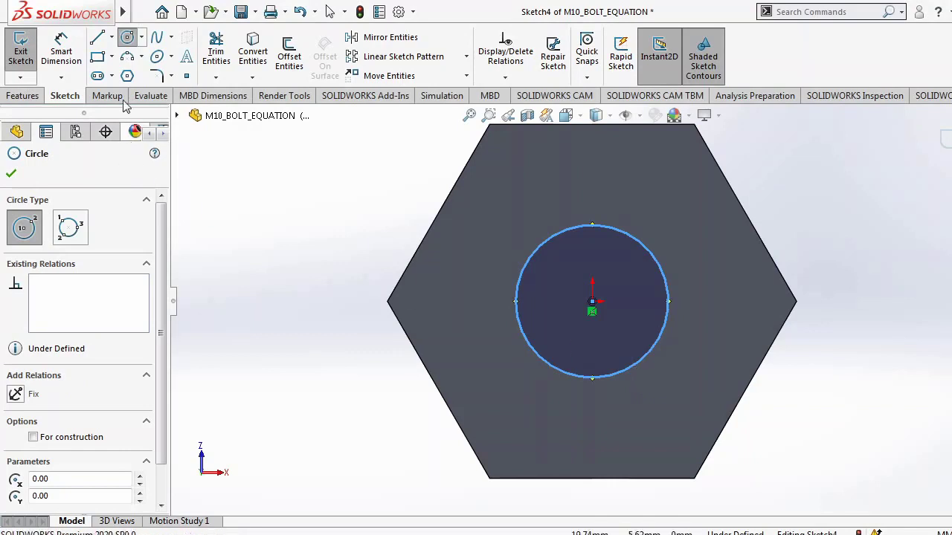
key("Escape")
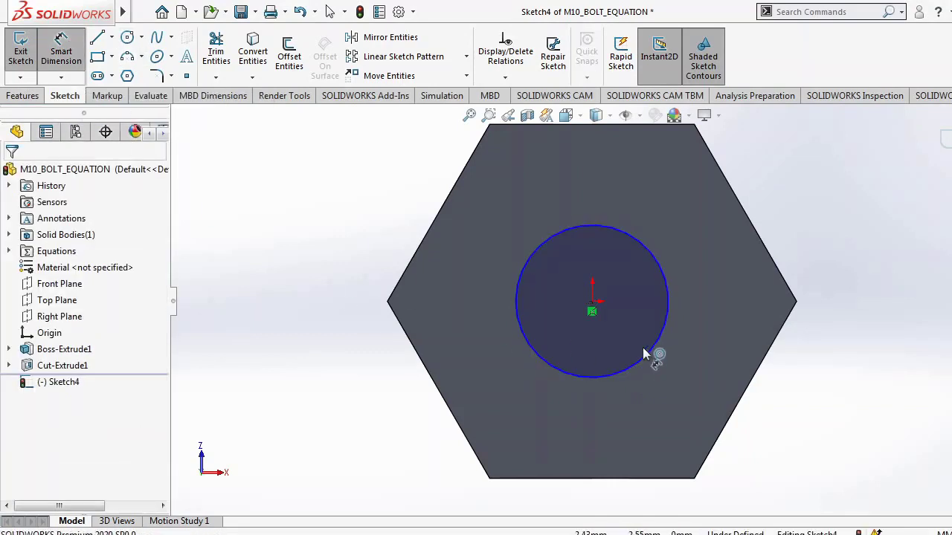
Dimension the circle's diameter and link it to the global variable "d".
left_click(666, 303)
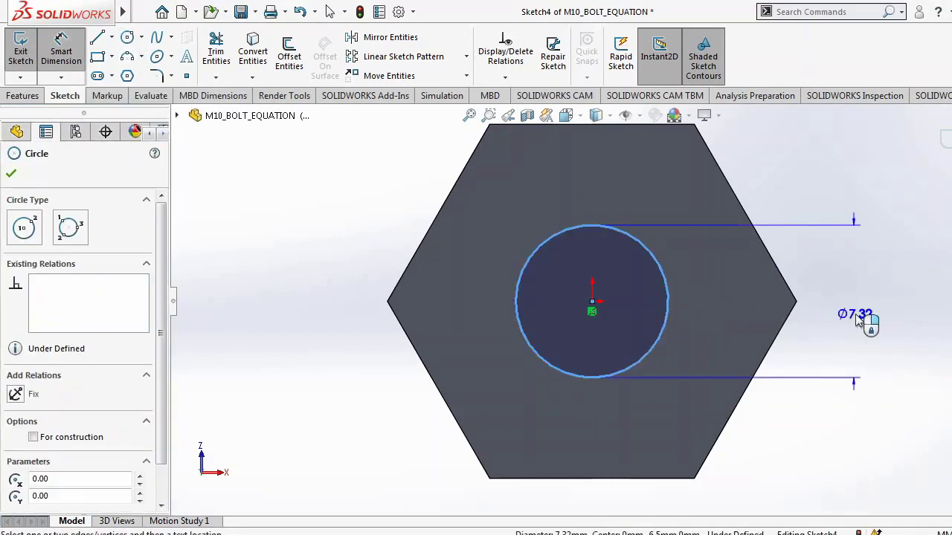
left_click(875, 319)
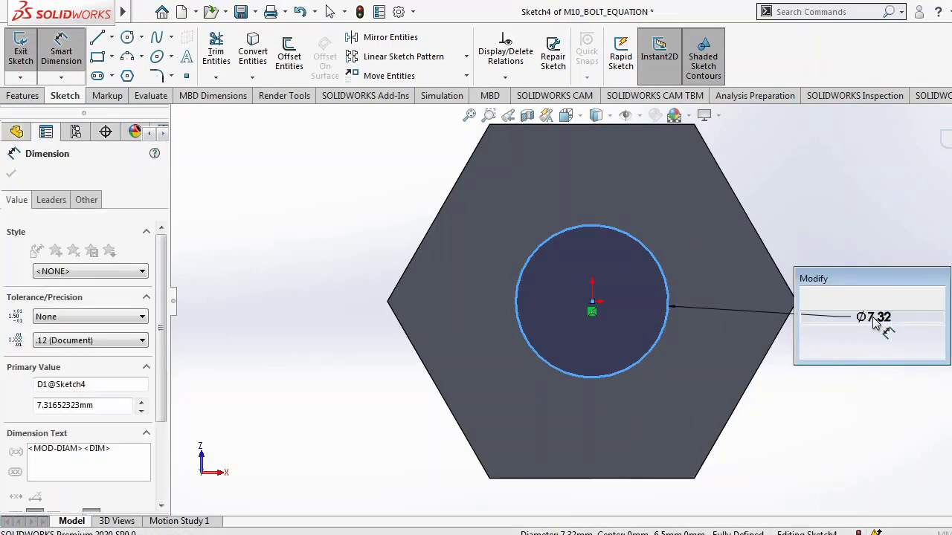
type("=")
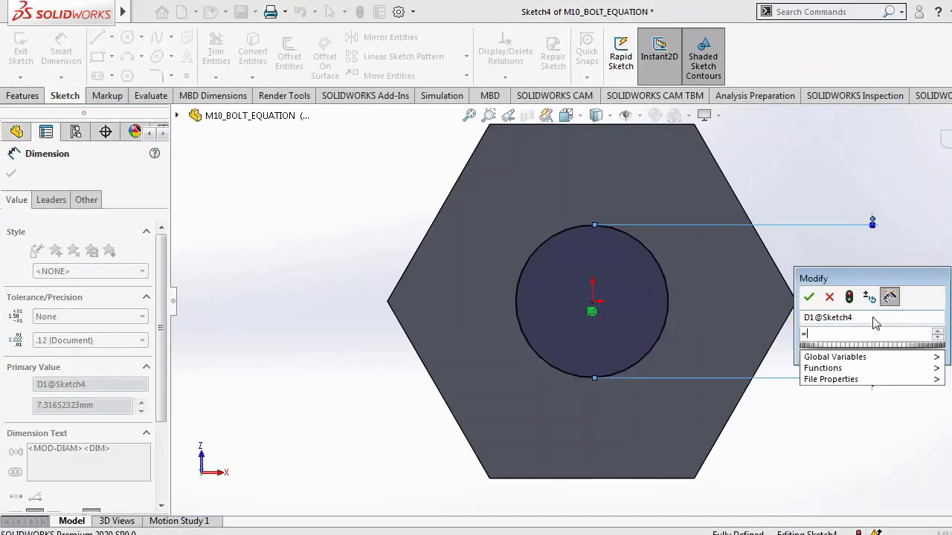
mouse_move(925, 351)
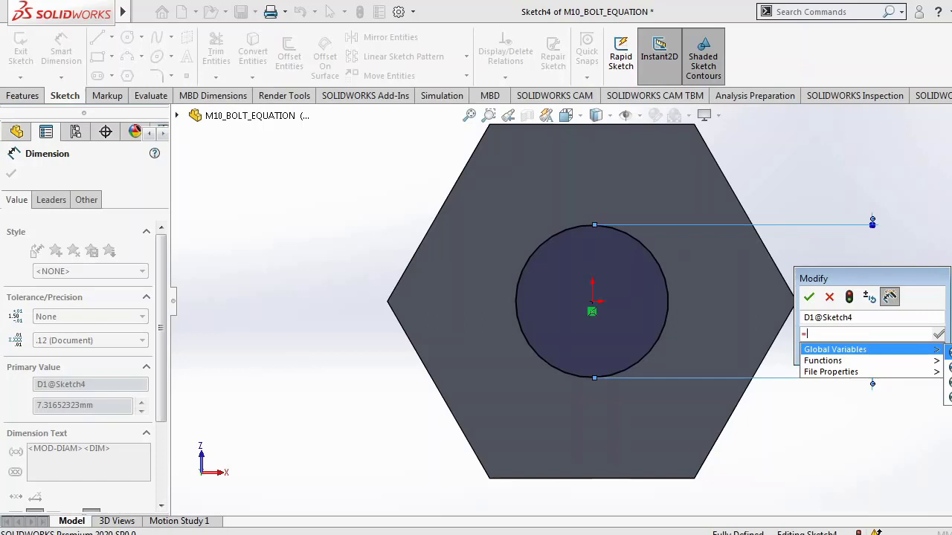
left_click(949, 352)
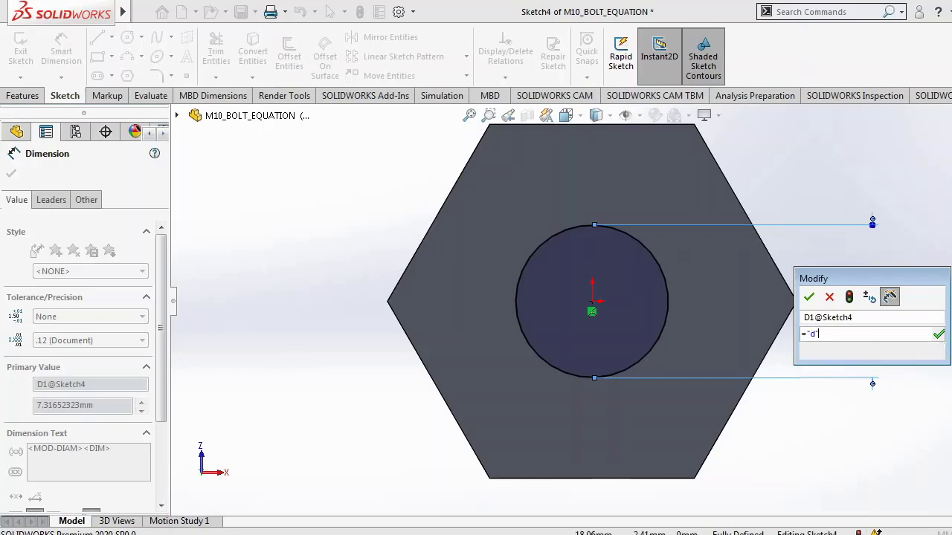
left_click(810, 298)
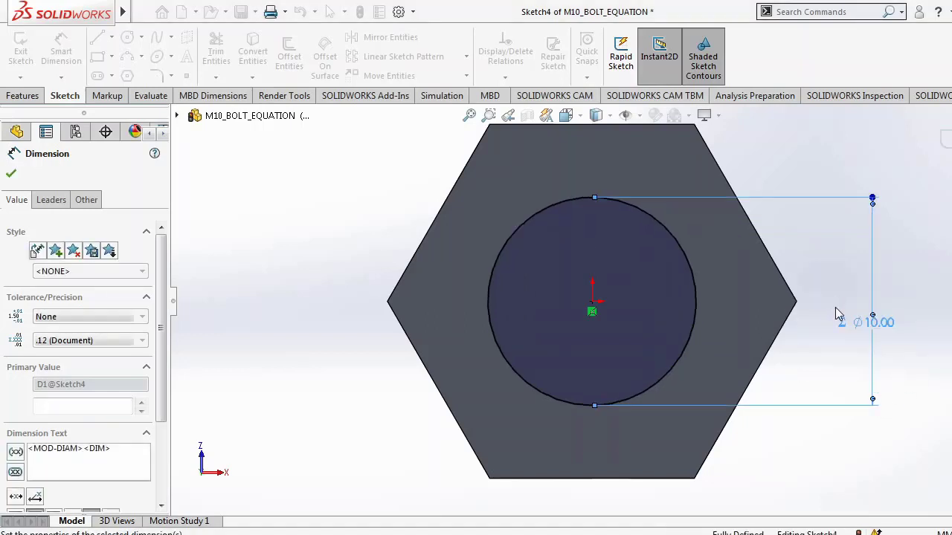
mouse_move(313, 366)
middle_mouse_down()
mouse_move(340, 365)
mouse_move(350, 333)
mouse_move(334, 342)
middle_mouse_up()
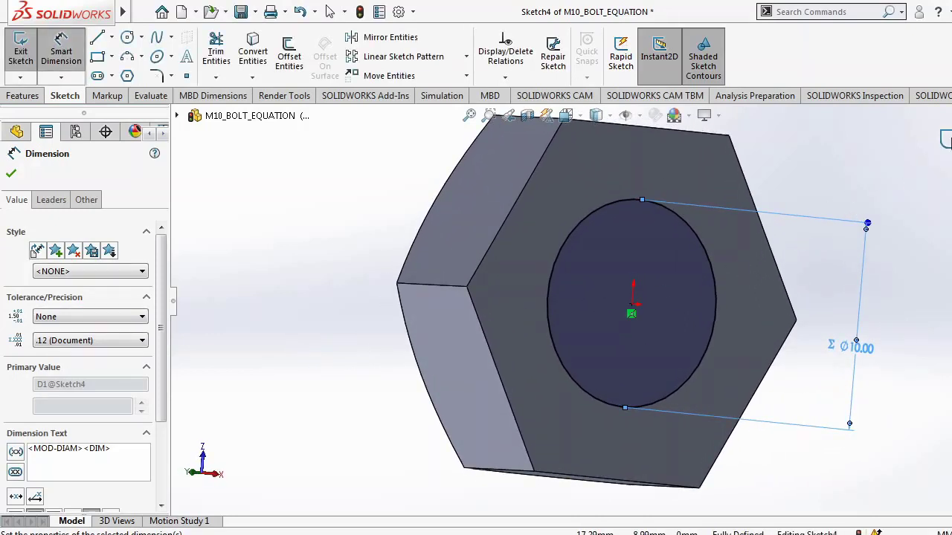
Close the circle sketch and extrude it blind from the head's face, linking the depth to the global variable "l".
left_click(946, 140)
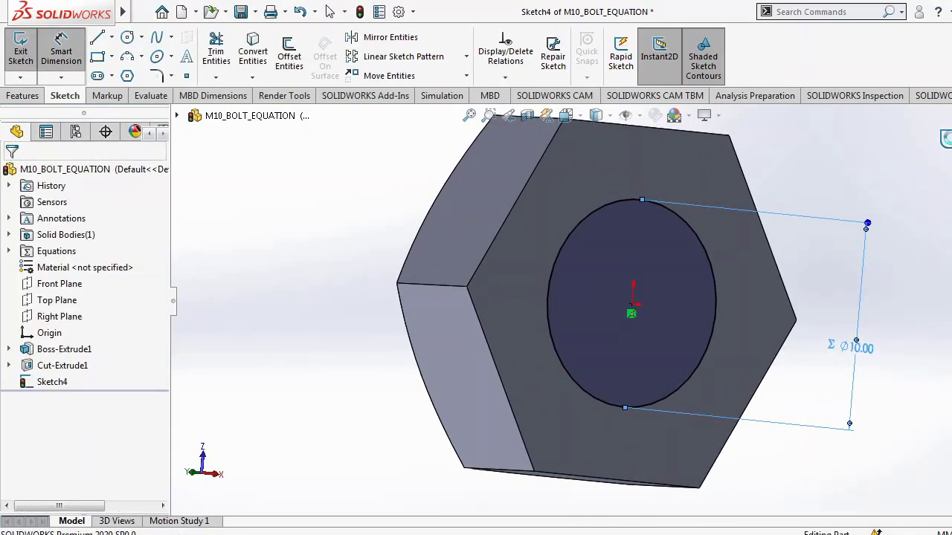
left_click(946, 140)
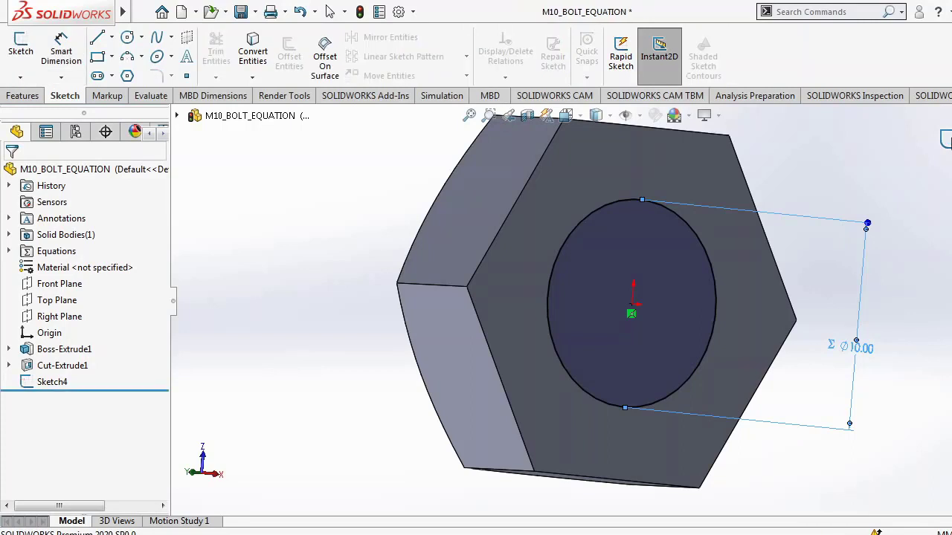
left_click(17, 99)
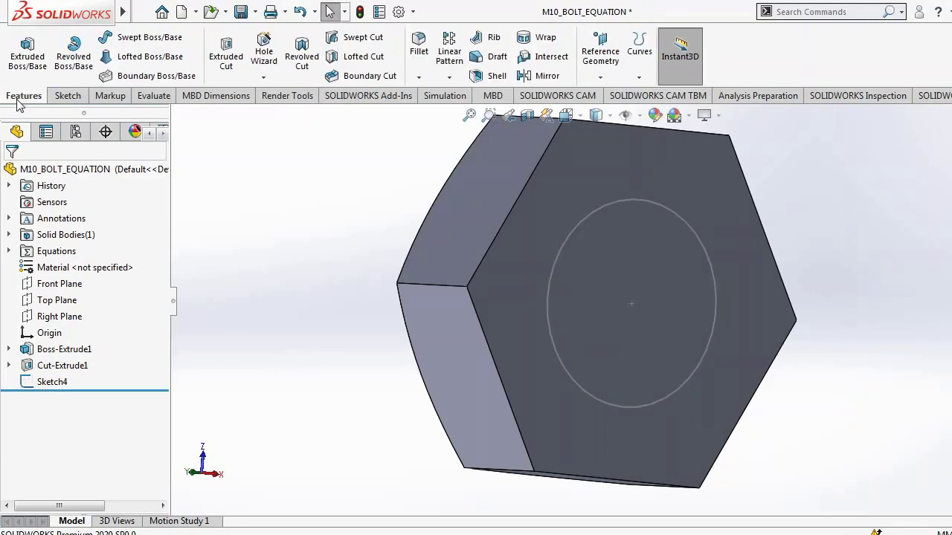
left_click(27, 61)
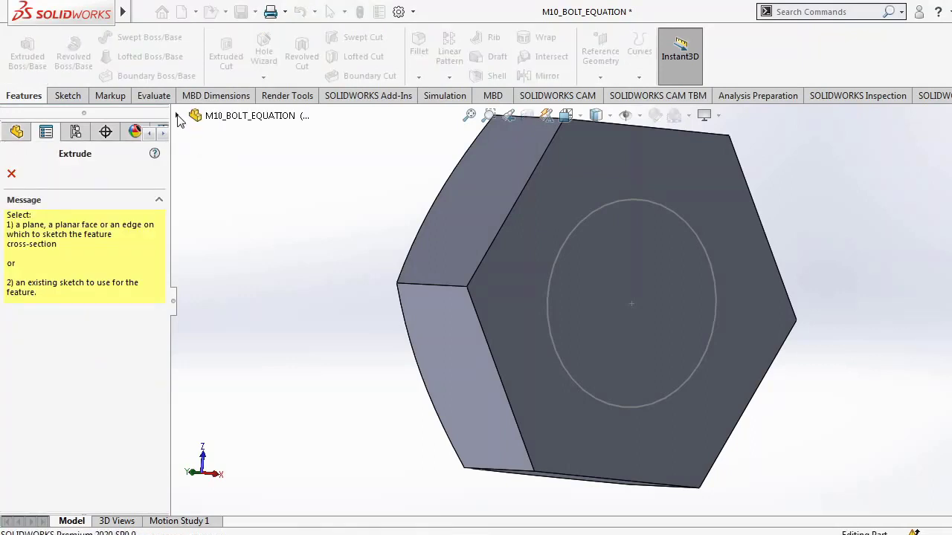
left_click(177, 116)
left_click(238, 328)
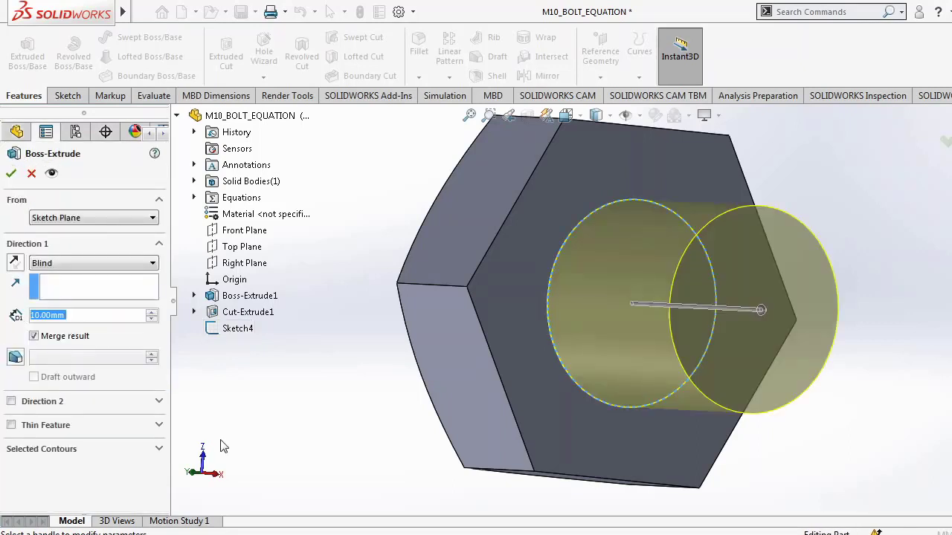
left_click(87, 315)
left_click_drag(89, 316, 2, 315)
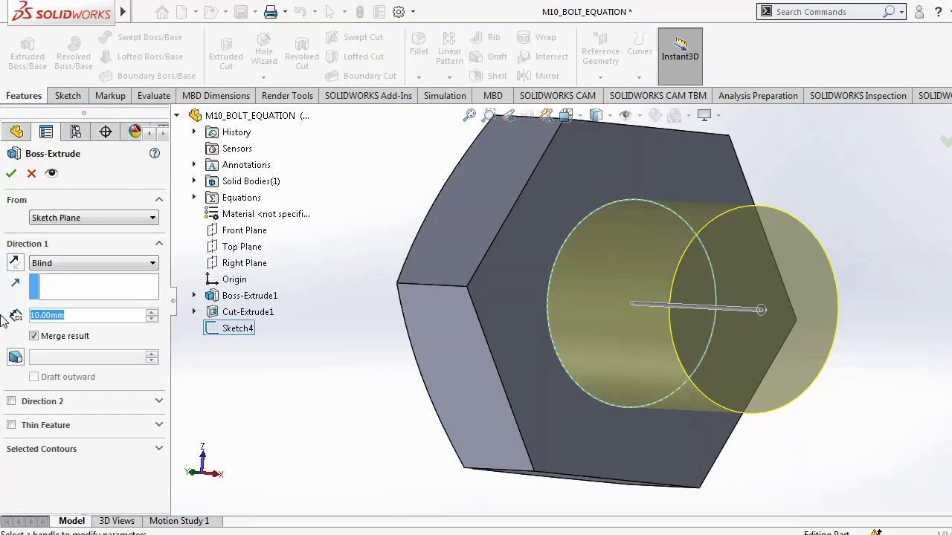
type("=")
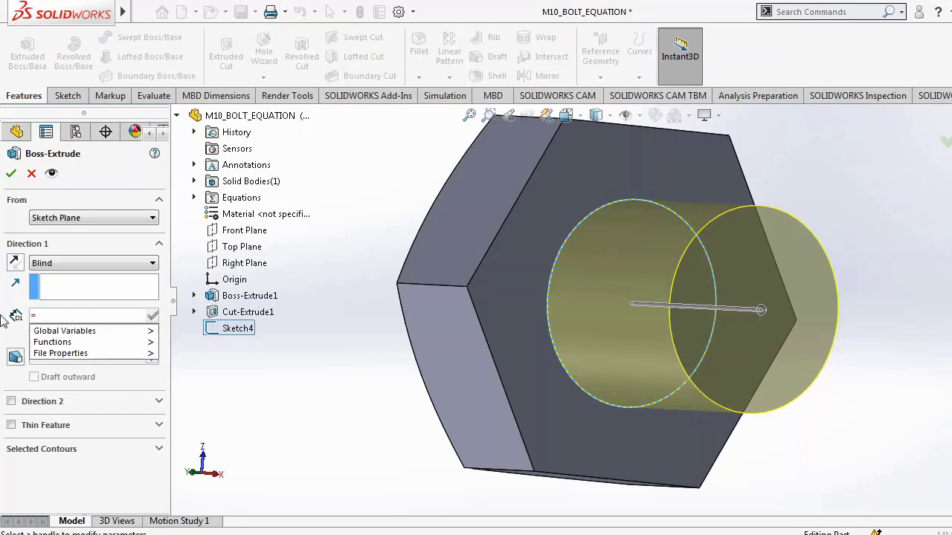
mouse_move(60, 330)
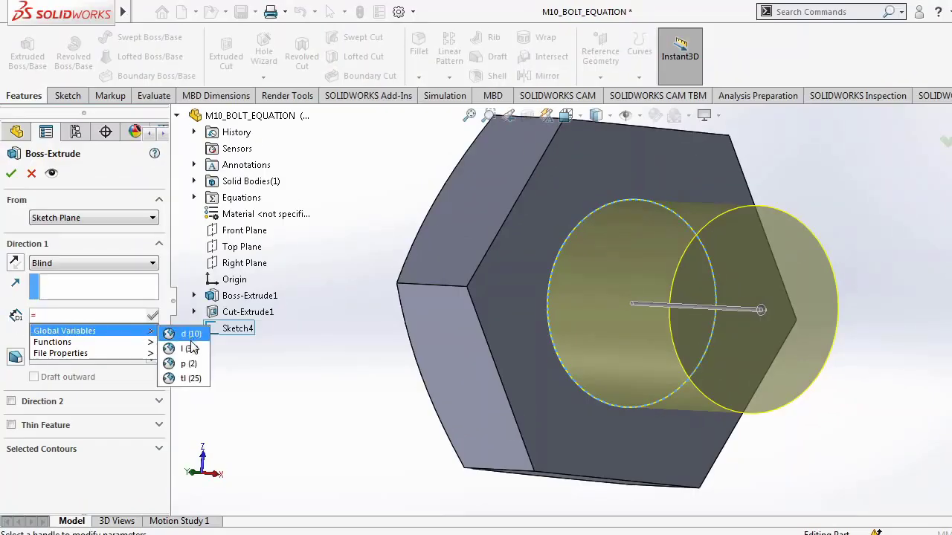
left_click(186, 330)
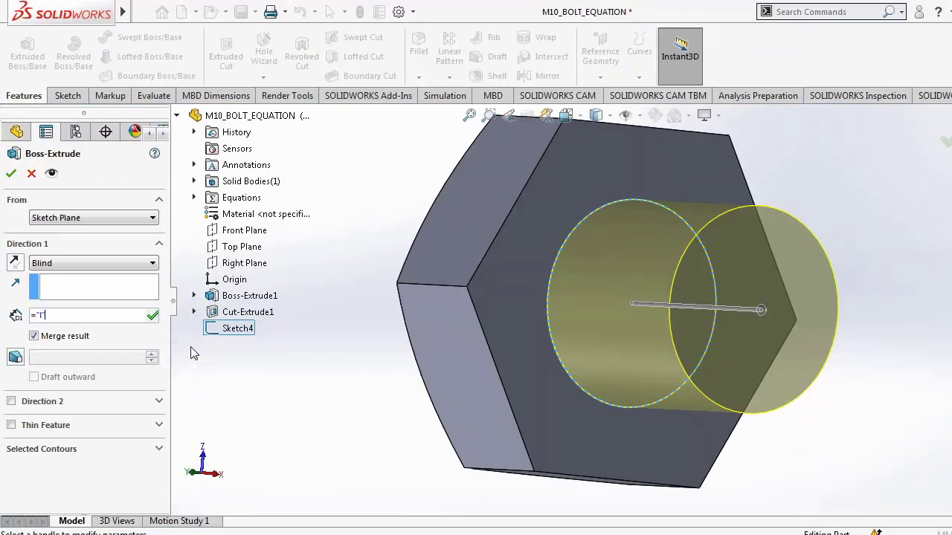
left_click(10, 175)
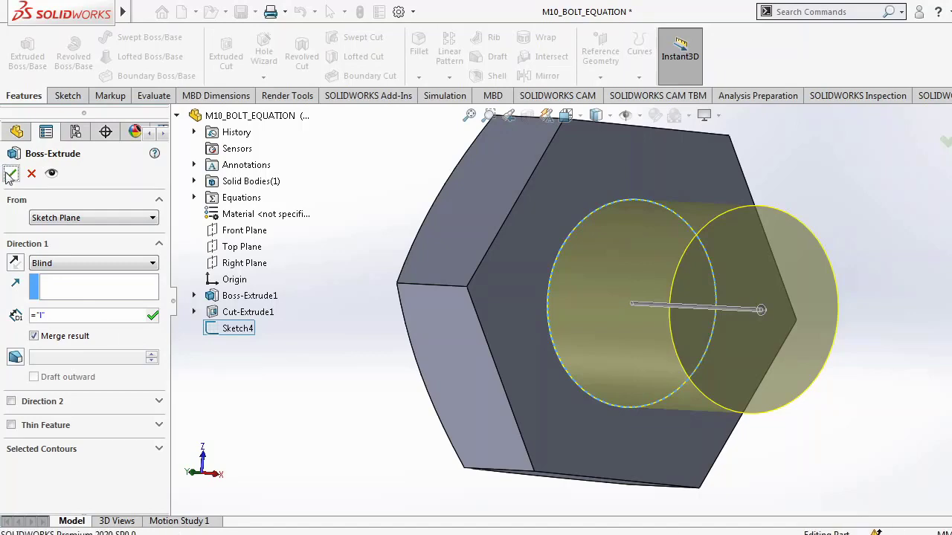
Chamfer the circular edge at the shank's free end at 45°, linking the distance to the global variable "p".
scroll(789, 334, "up", 3)
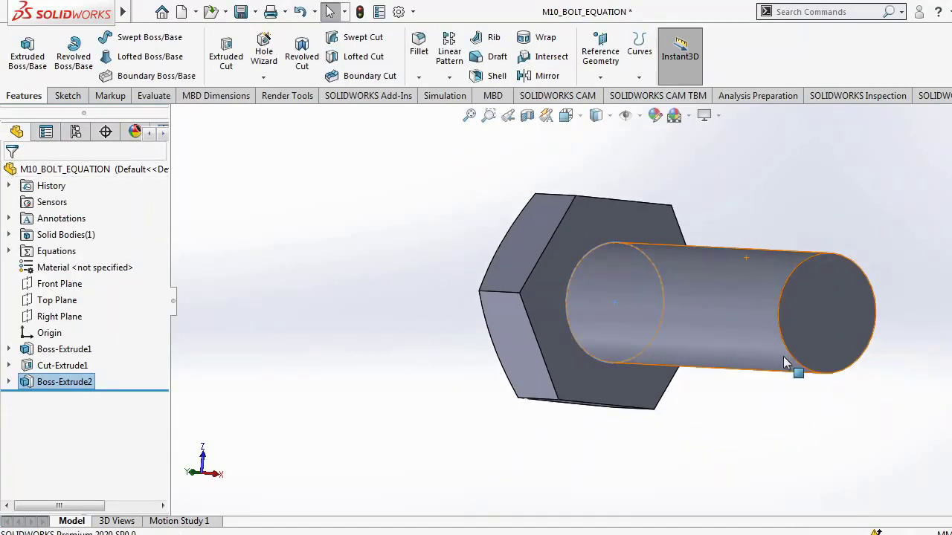
middle_click_drag(780, 444, 657, 438)
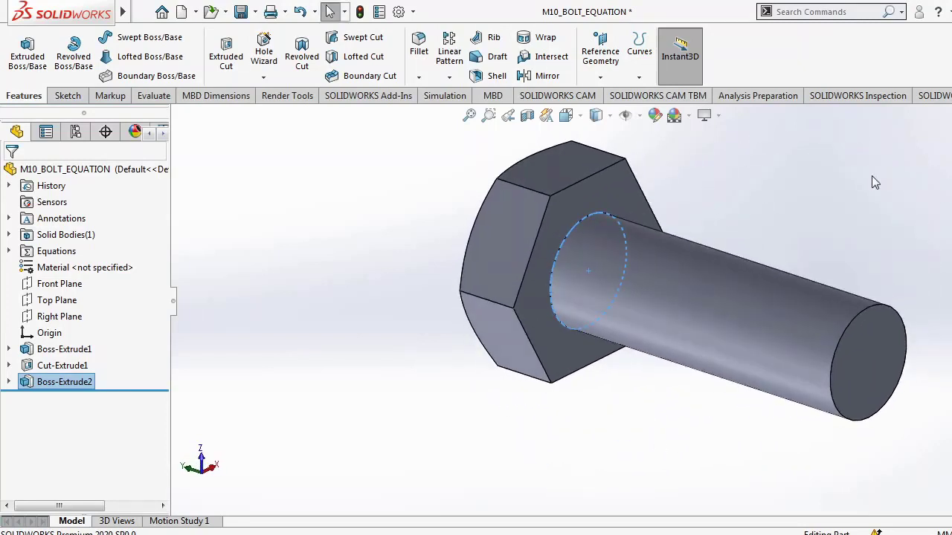
left_click(840, 416)
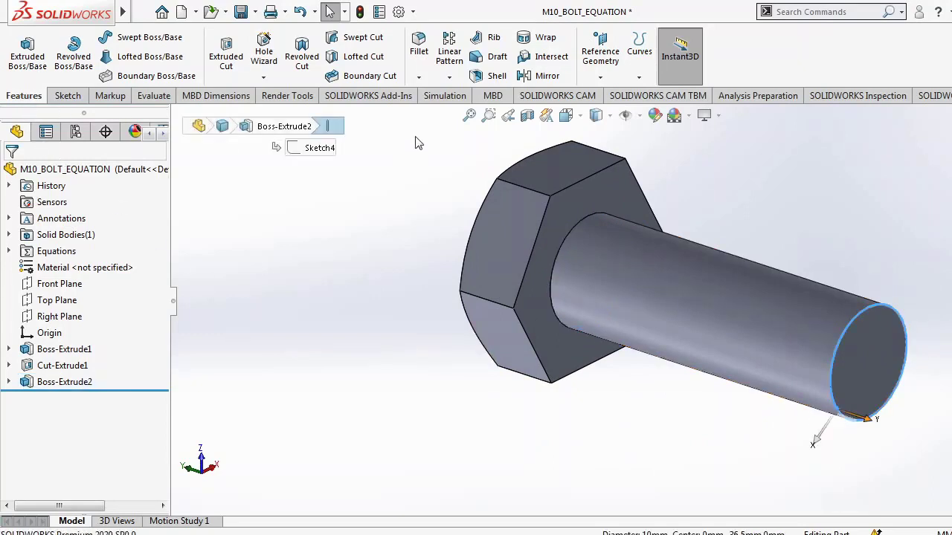
left_click(418, 77)
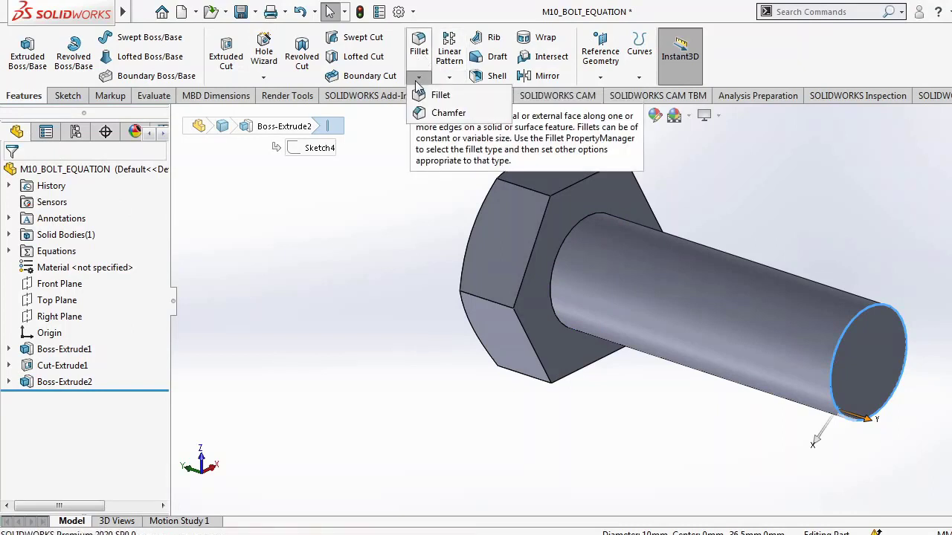
left_click(446, 113)
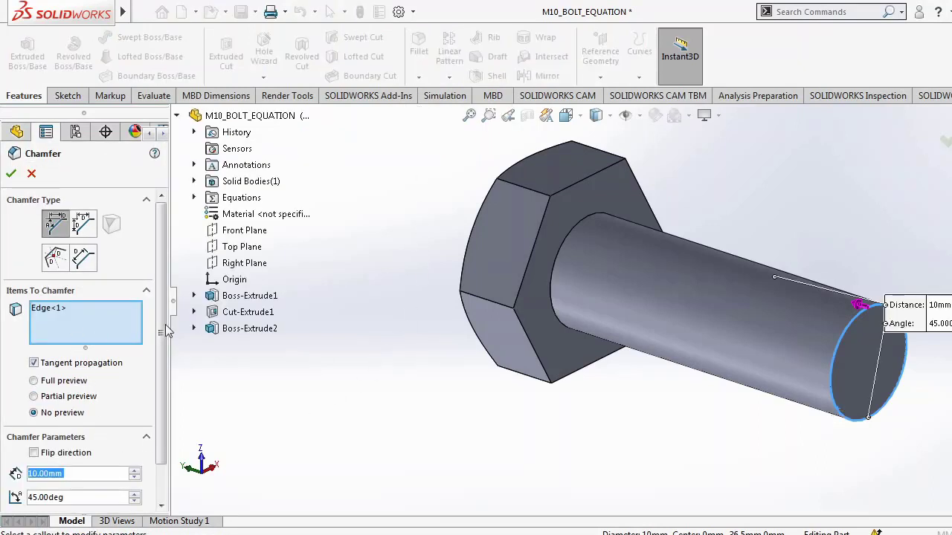
left_click_drag(162, 328, 161, 379)
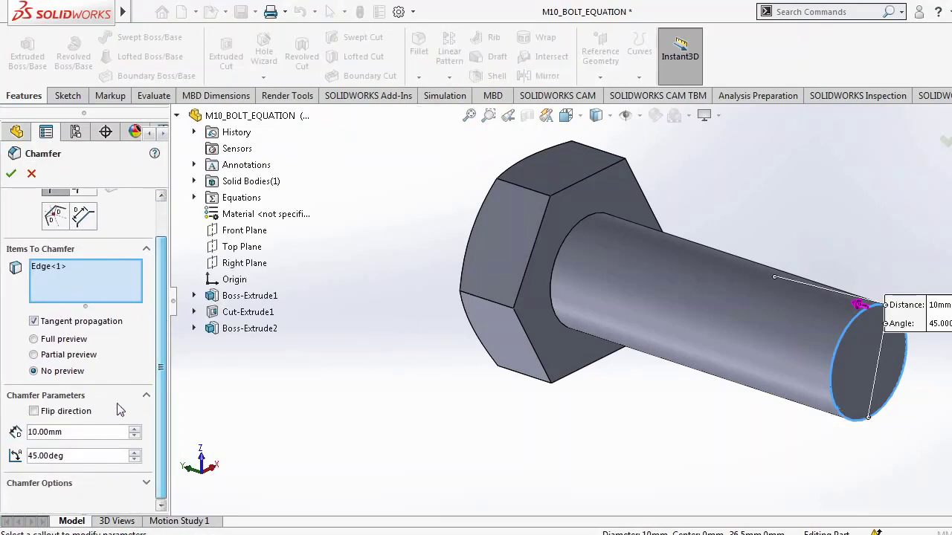
left_click_drag(100, 431, 30, 431)
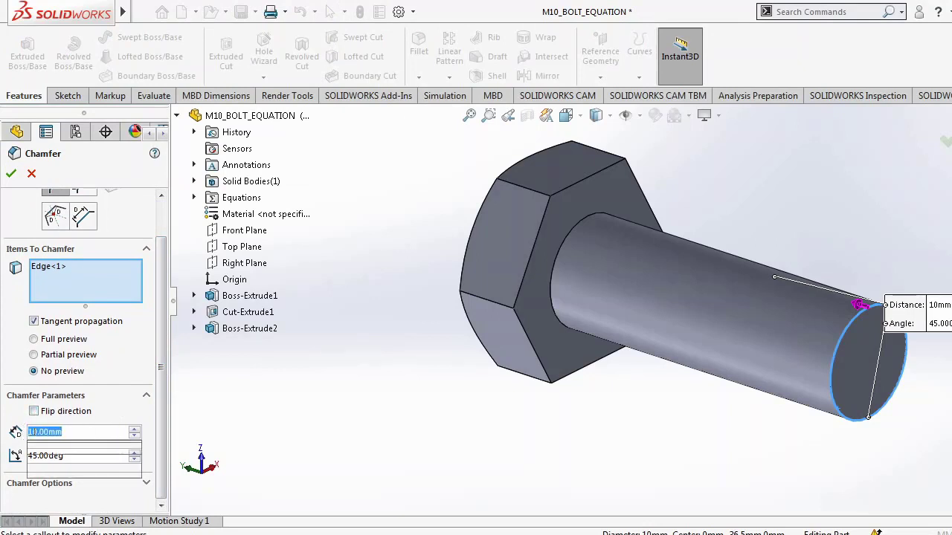
type("=")
mouse_move(78, 448)
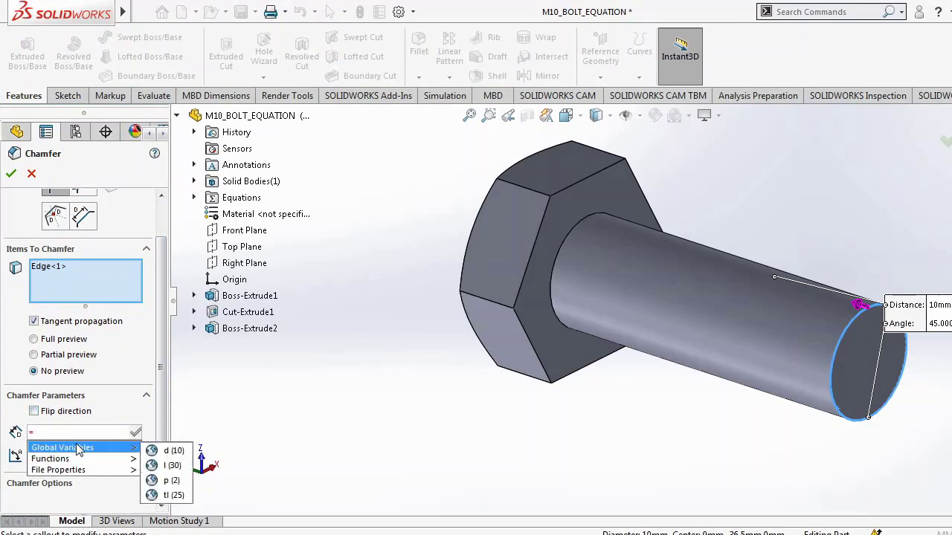
left_click(171, 481)
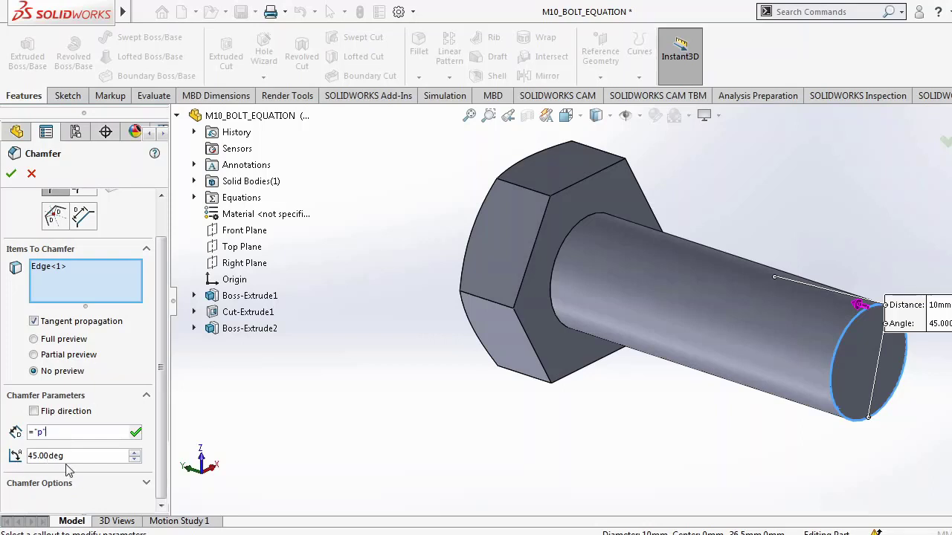
left_click(11, 174)
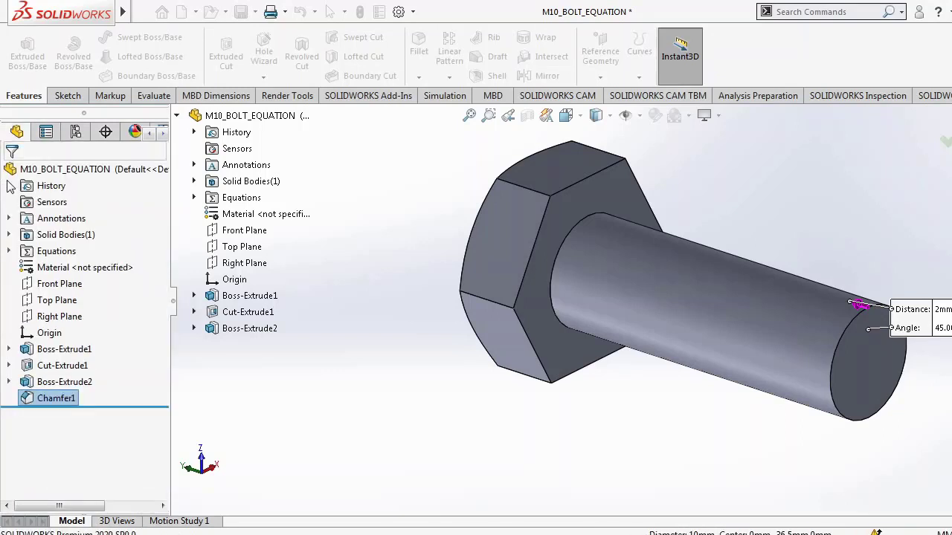
Start a sketch on the shank's flat end face and convert the chamfer's outer circular edge into it.
middle_click_drag(710, 467, 902, 429)
scroll(924, 371, "down", 2)
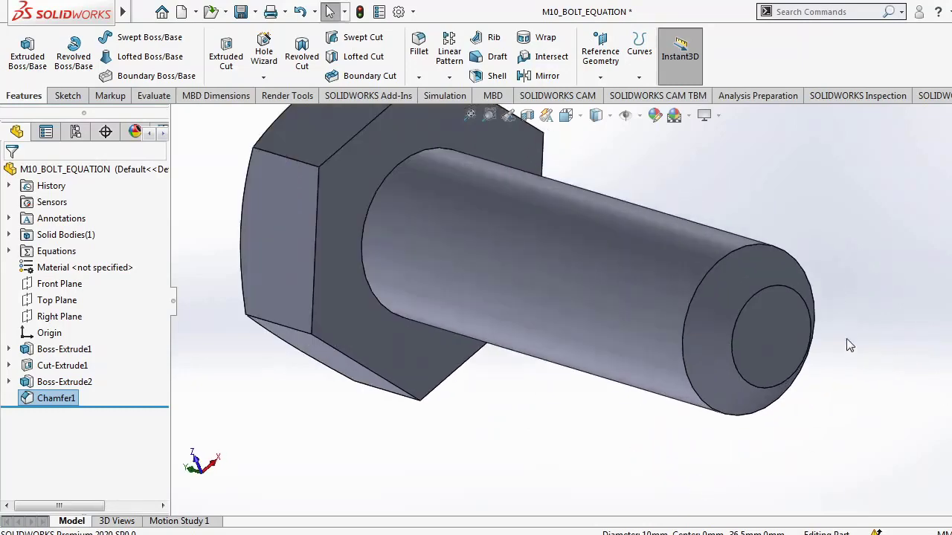
scroll(818, 270, "up", 2)
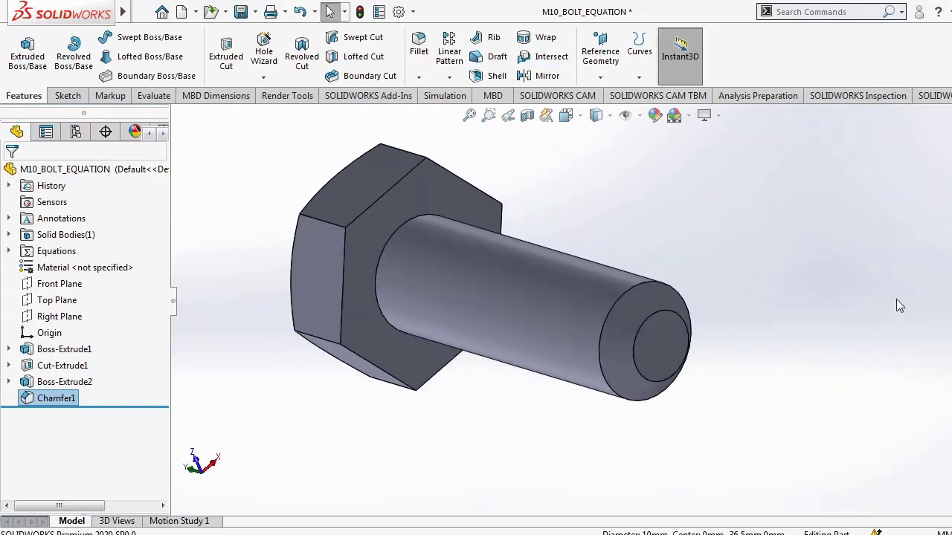
left_click(661, 355)
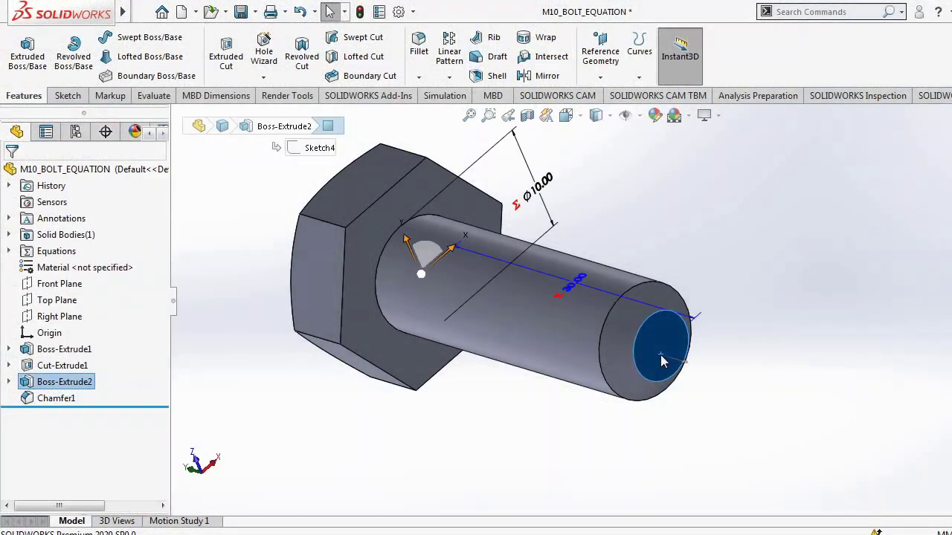
left_click(724, 315)
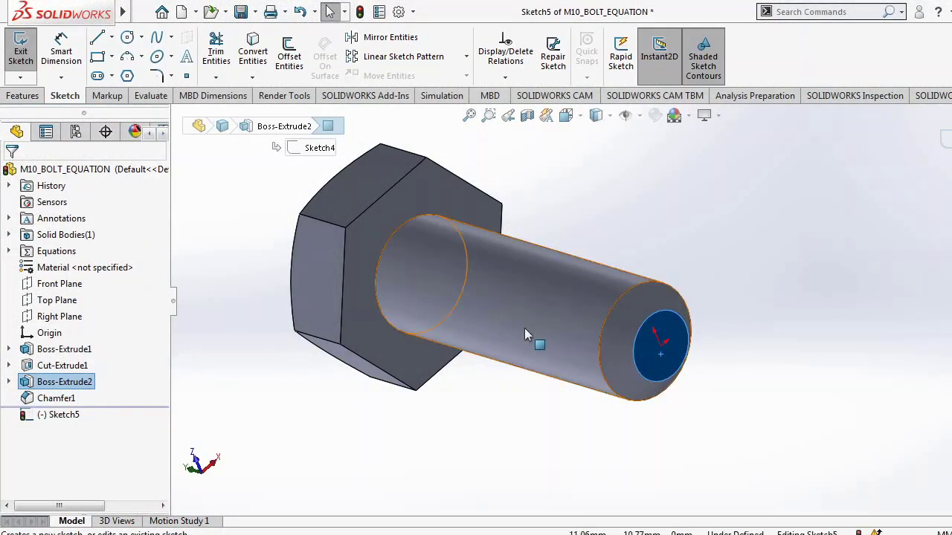
left_click(607, 388)
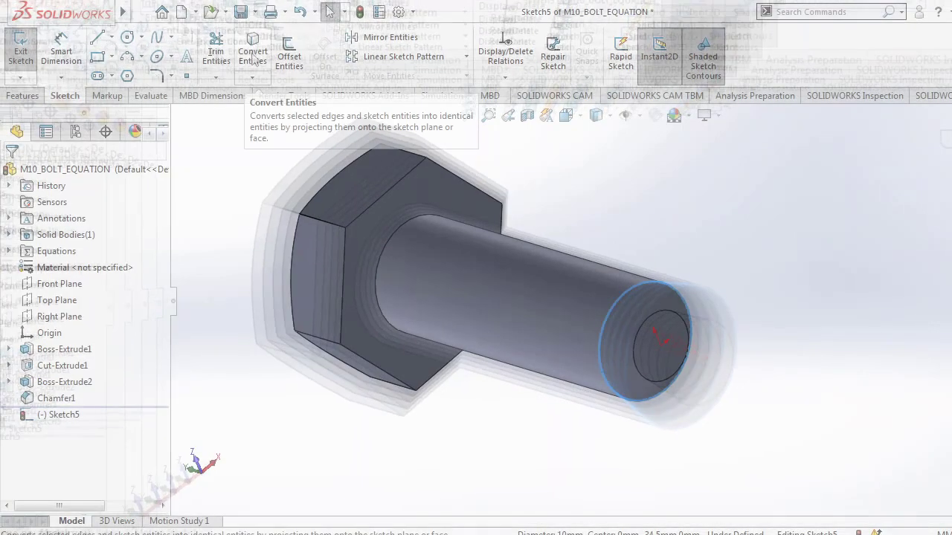
left_click(254, 58)
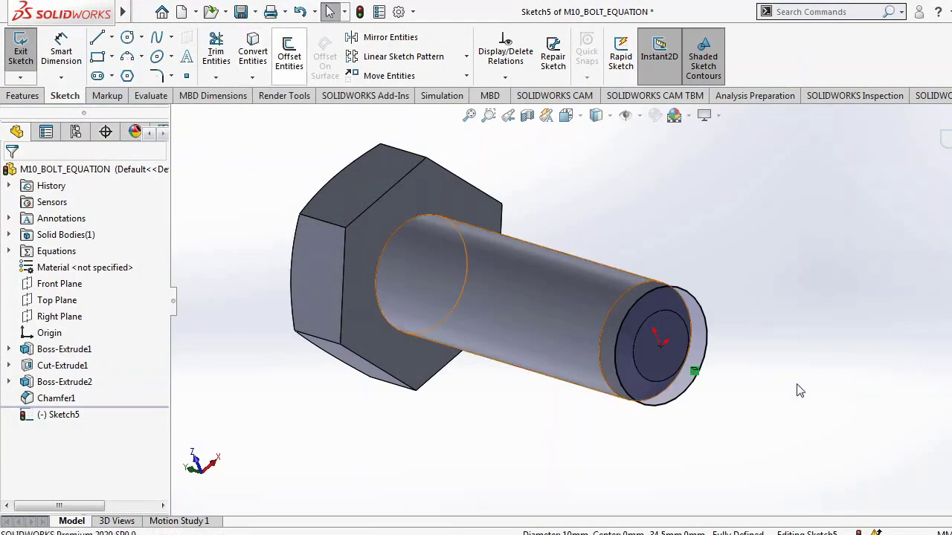
Start a Helix/Spiral from the converted circle on the shank's end and define it by Height and Pitch.
mouse_move(867, 320)
middle_mouse_down()
mouse_move(727, 333)
mouse_move(786, 335)
mouse_move(870, 306)
mouse_move(823, 370)
middle_mouse_up()
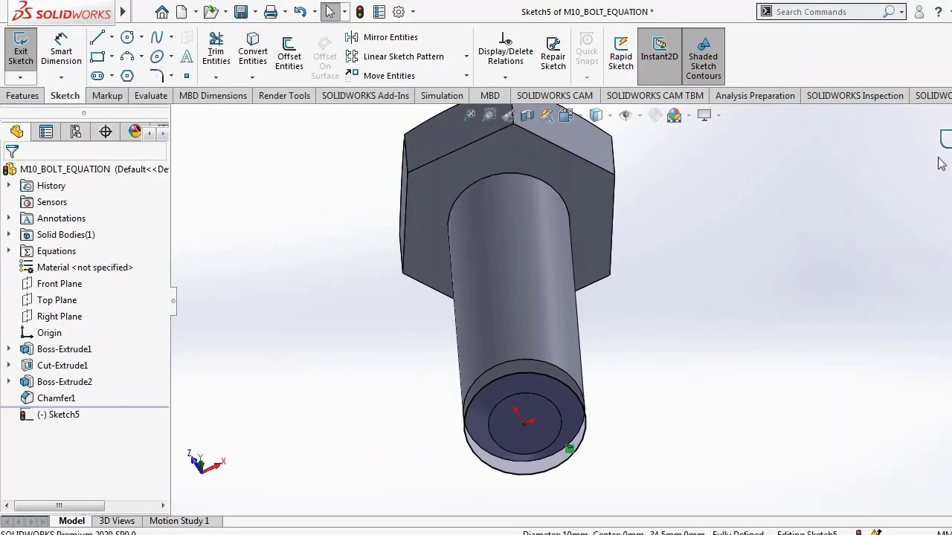
left_click(23, 96)
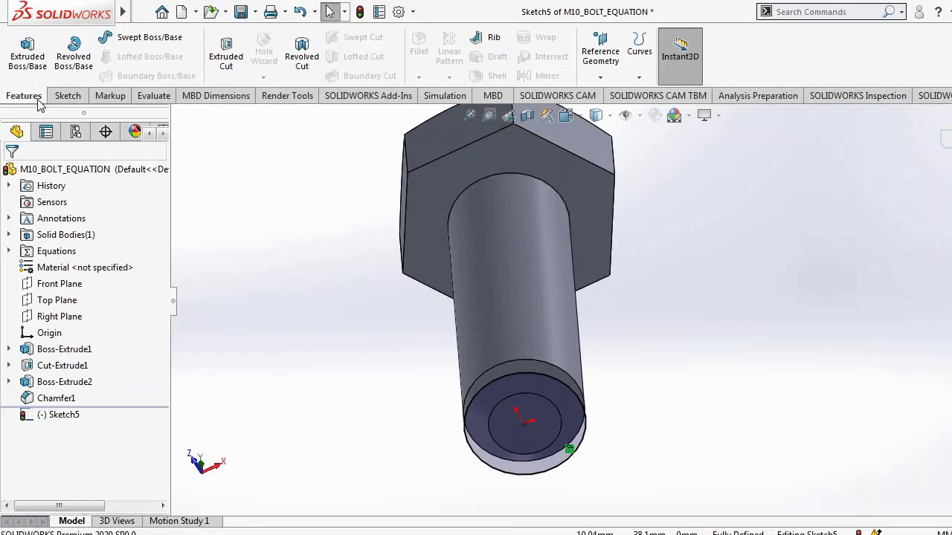
left_click(583, 428)
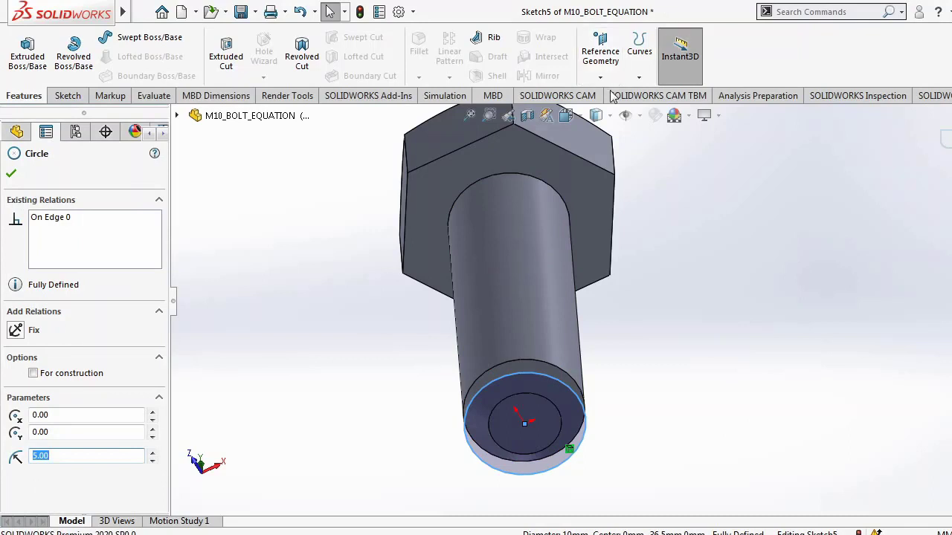
left_click(639, 78)
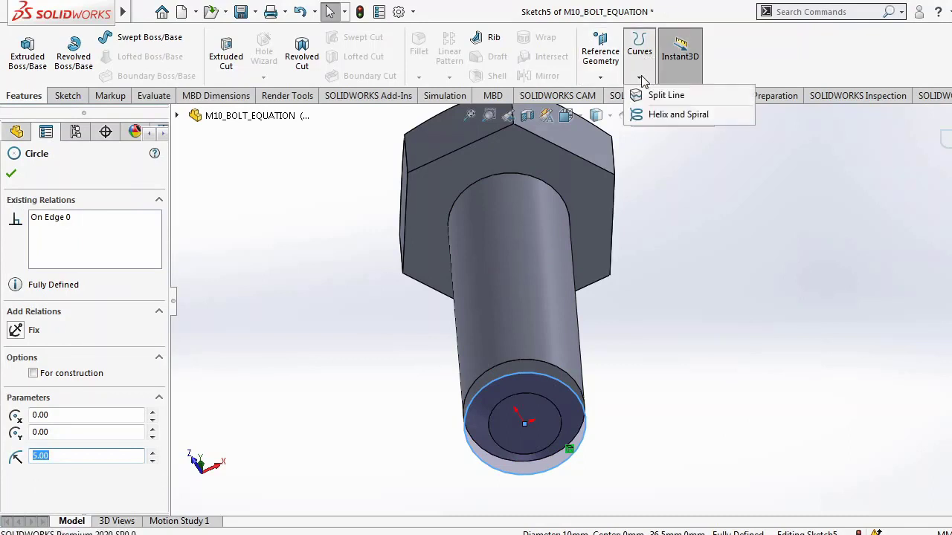
left_click(655, 118)
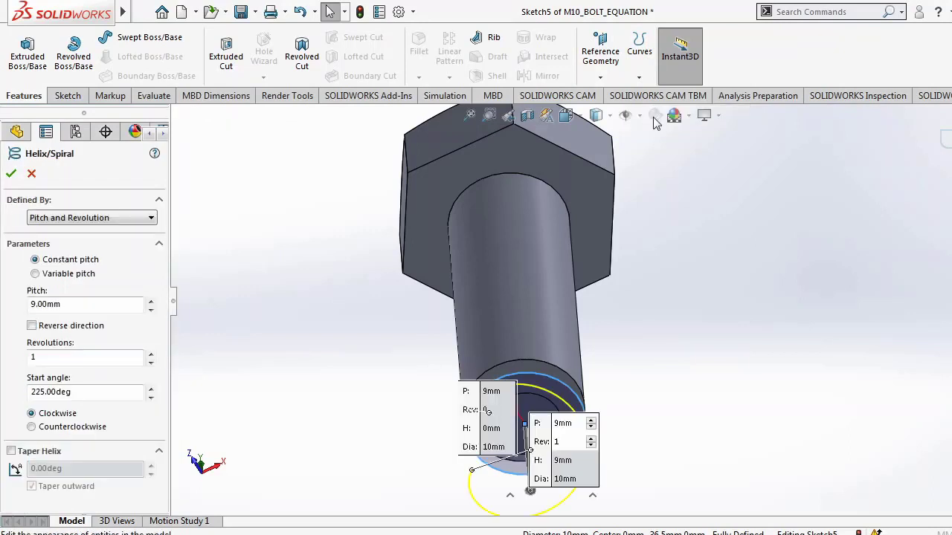
left_click(131, 218)
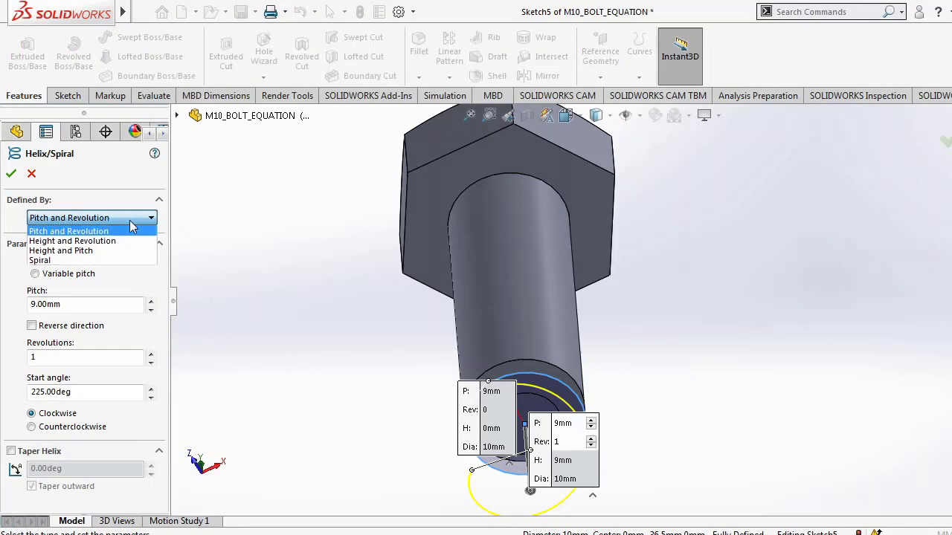
left_click(94, 252)
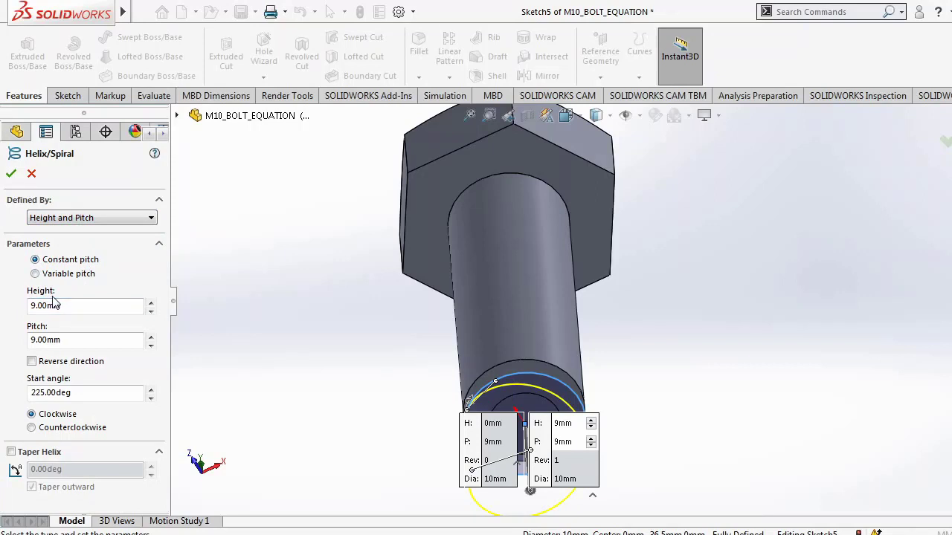
Create the constant-pitch helix with 10 mm height, 5 mm pitch, reversed direction and a 0° start angle.
left_click_drag(76, 306, 2, 308)
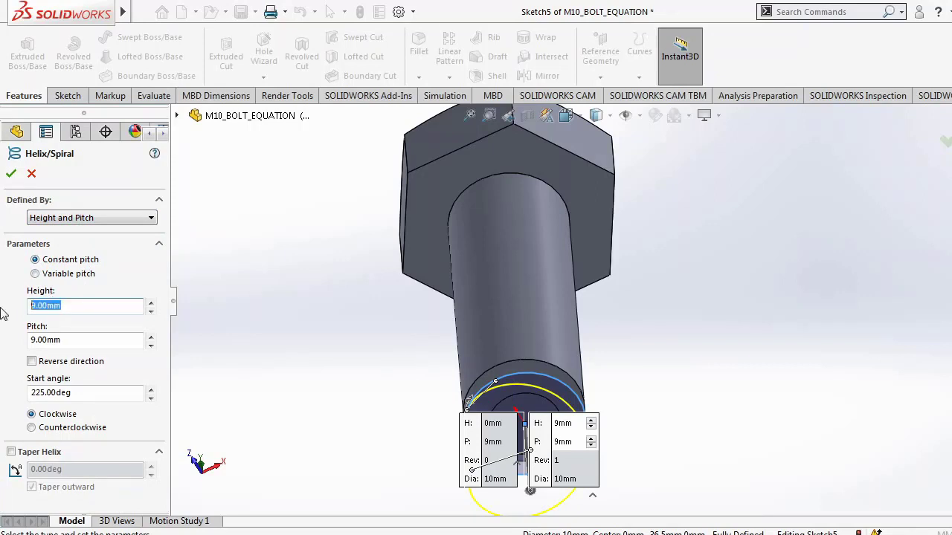
type("10")
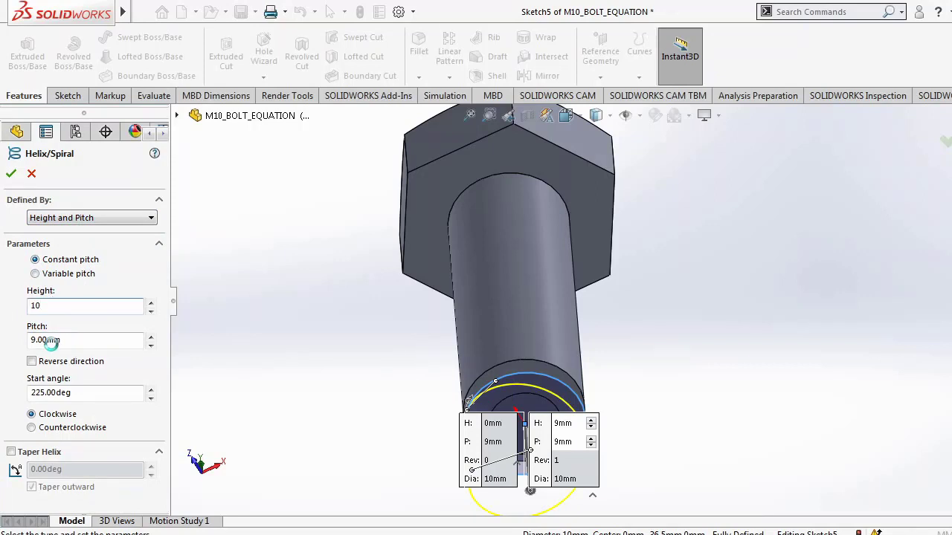
left_click_drag(52, 340, 13, 349)
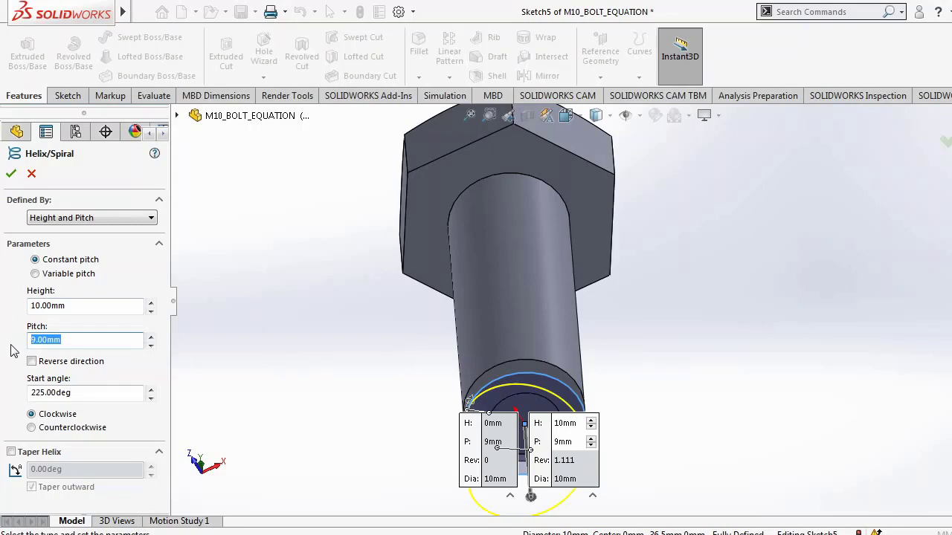
type("2")
left_click(31, 363)
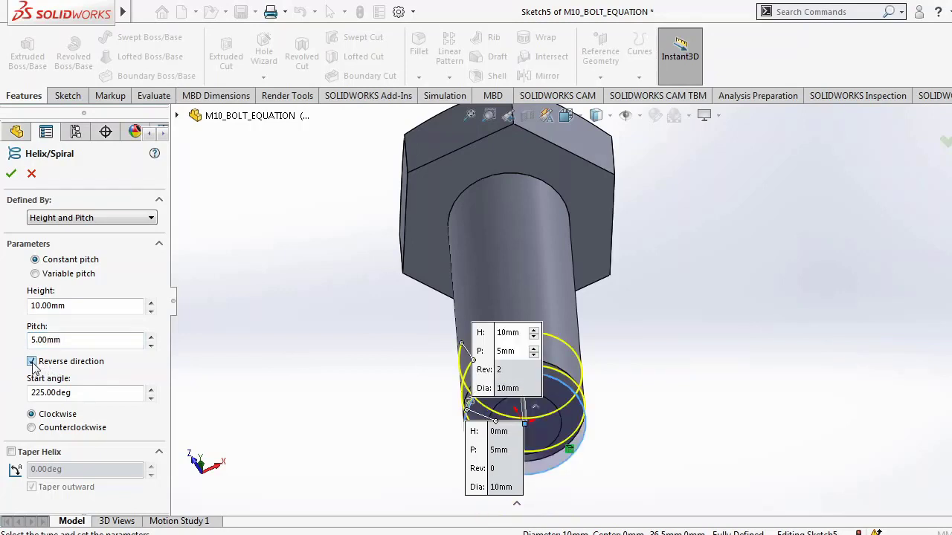
left_click_drag(93, 396, 2, 392)
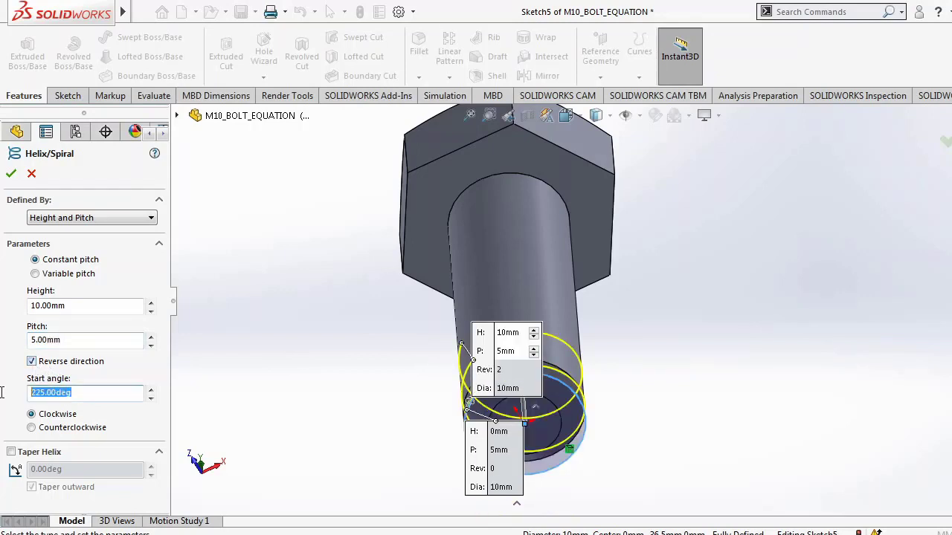
type("0")
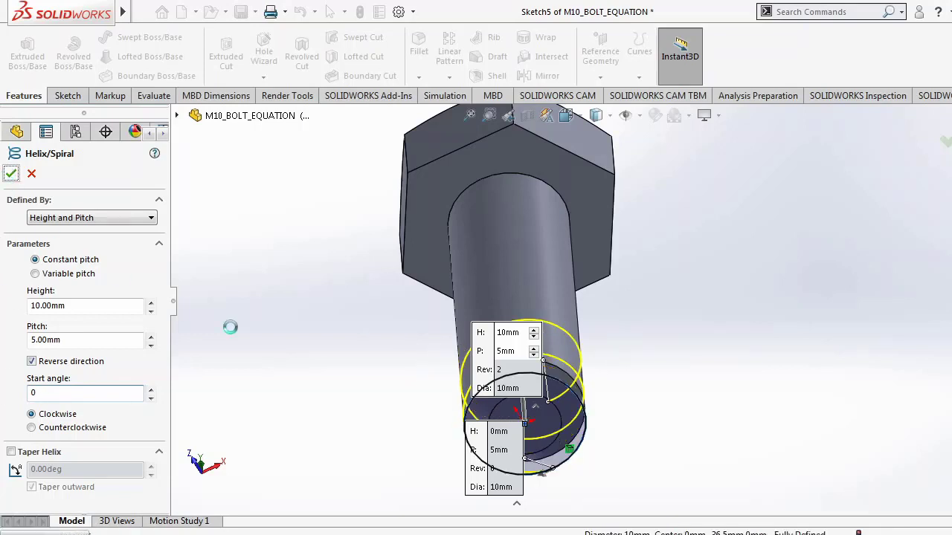
left_click(945, 144)
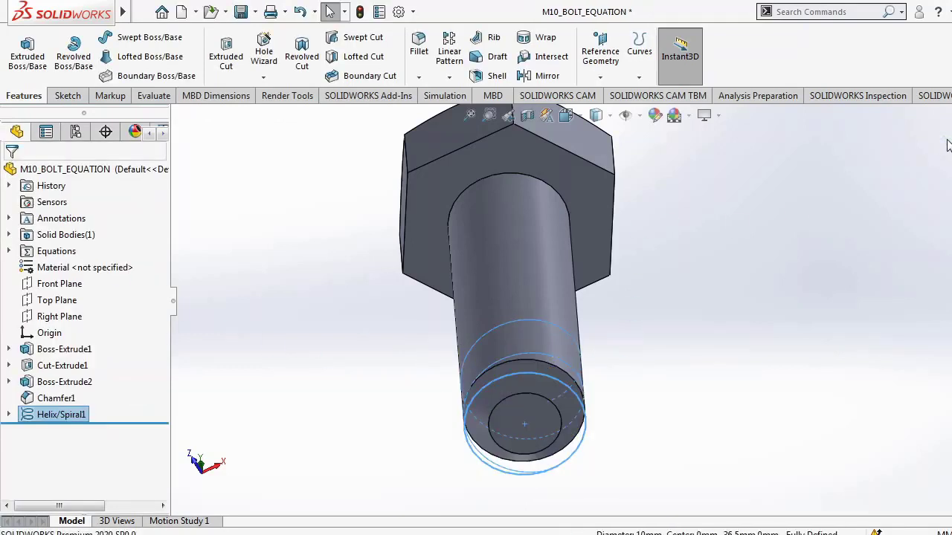
left_click(751, 336)
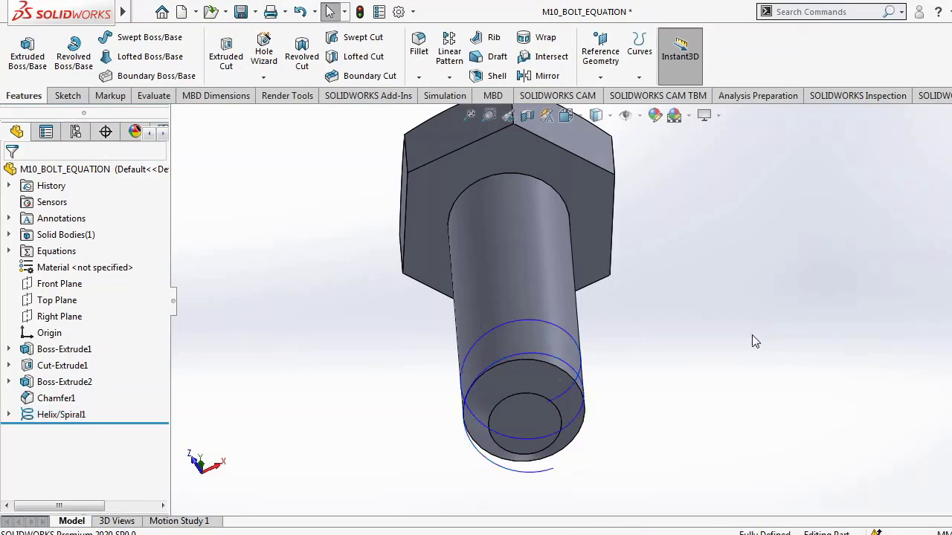
Show the helix's dimensions, move the height dimension clear of the shank and link it to the global variable "tl".
left_click(60, 420)
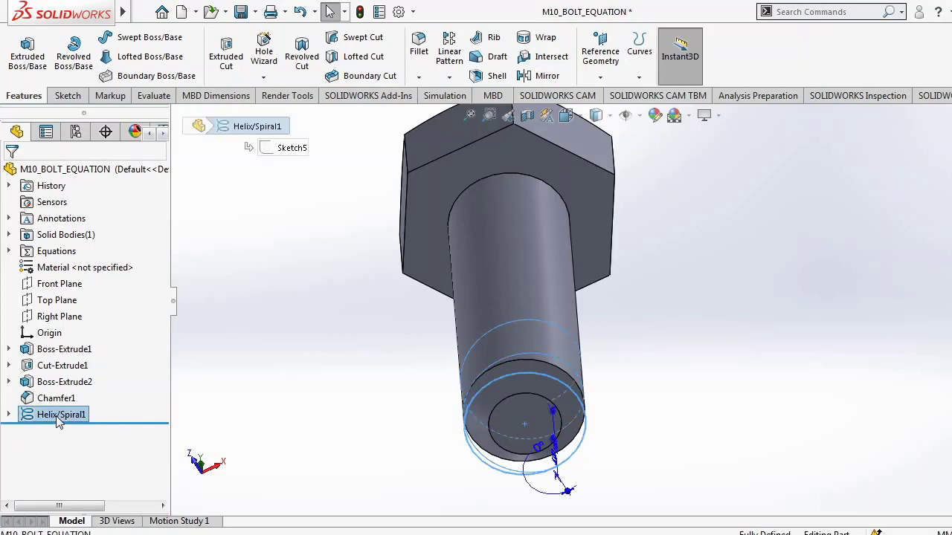
middle_click_drag(400, 458, 394, 383)
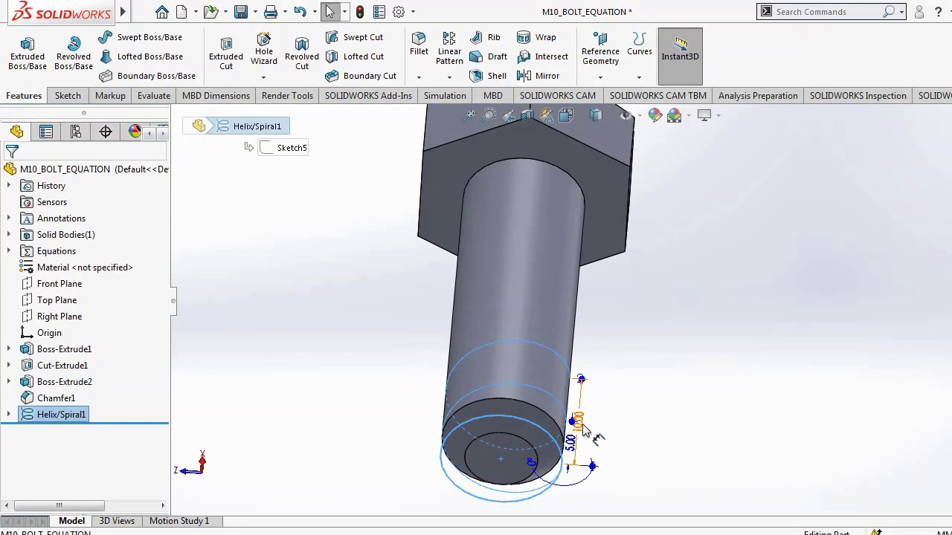
left_click_drag(584, 429, 644, 431)
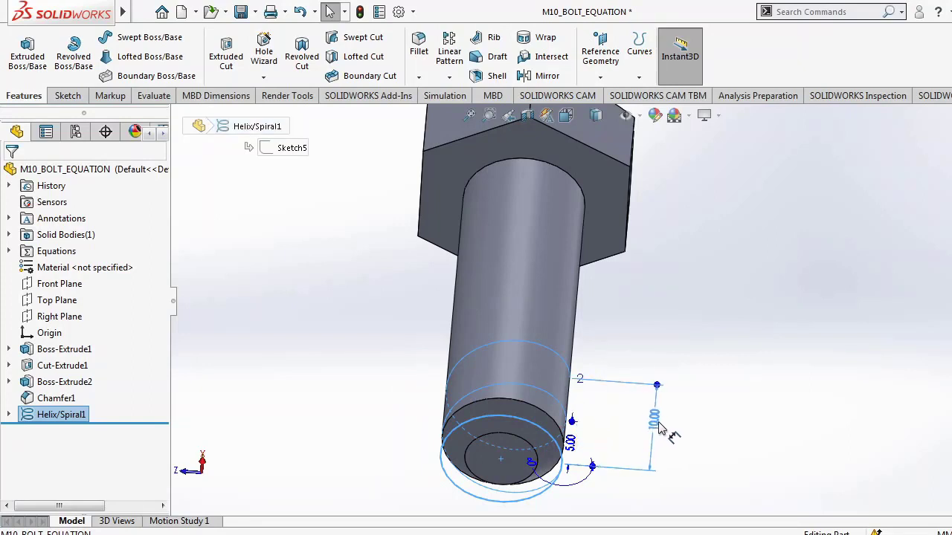
left_click(654, 420)
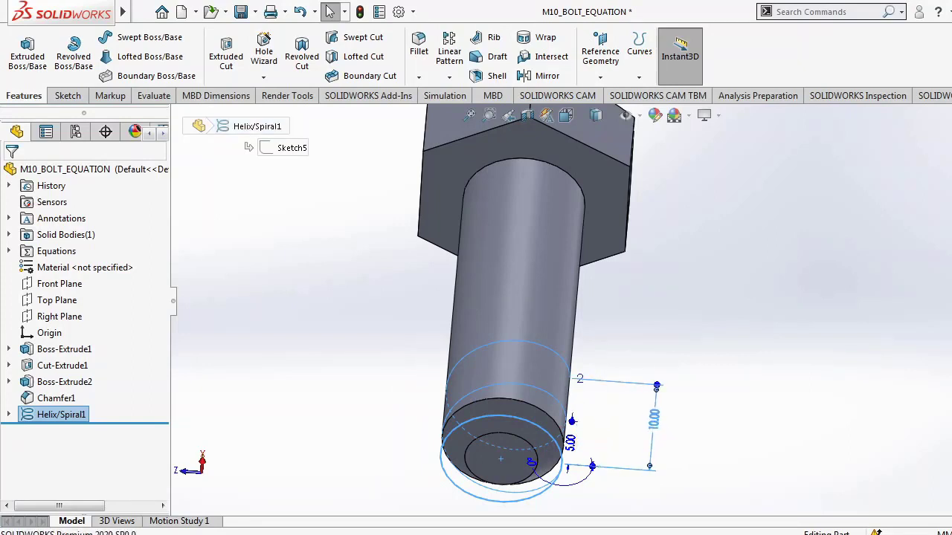
double_click(656, 418)
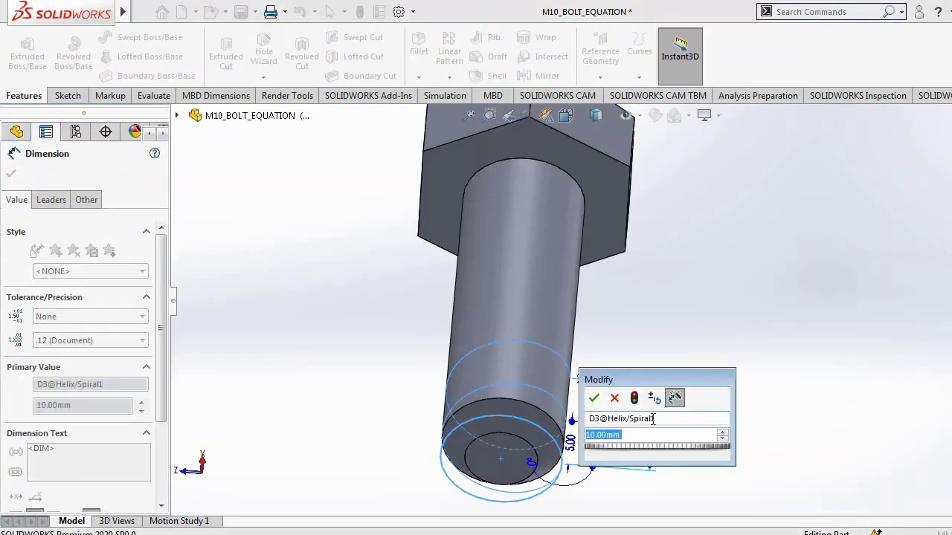
type("=")
mouse_move(671, 455)
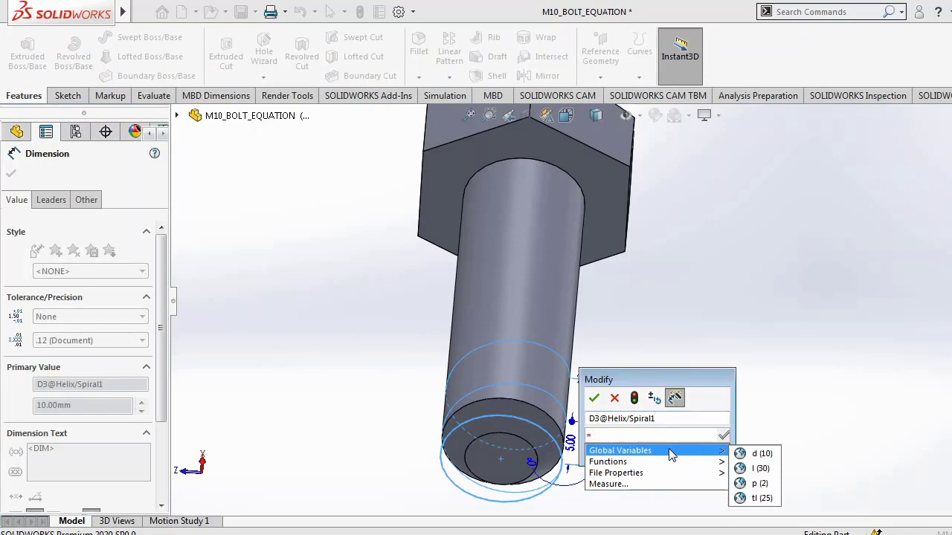
left_click(763, 500)
left_click(594, 399)
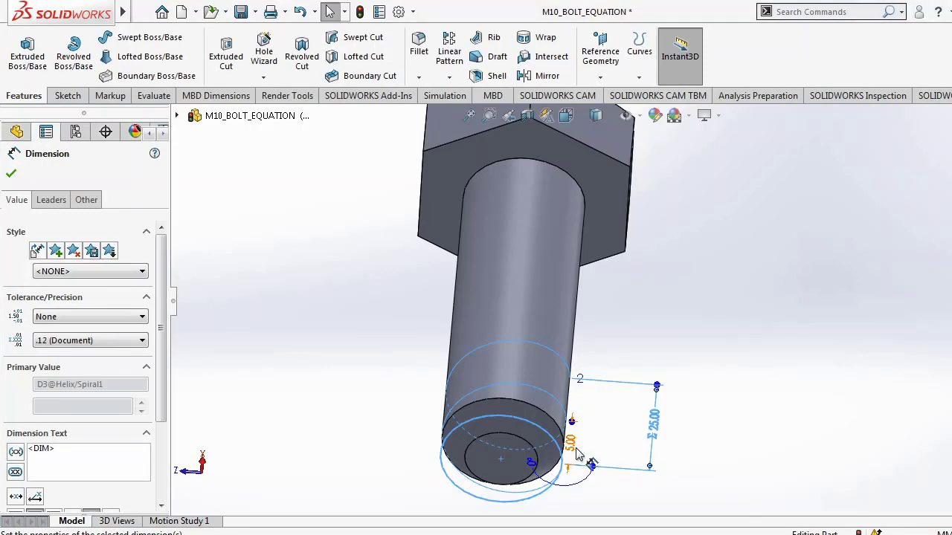
key("Escape")
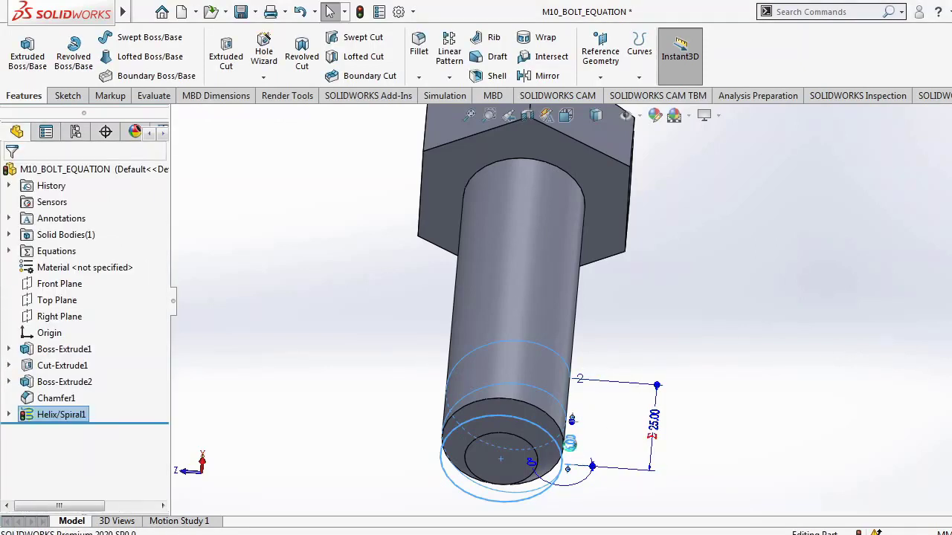
Link the helix's pitch dimension to the global variable "p".
double_click(569, 445)
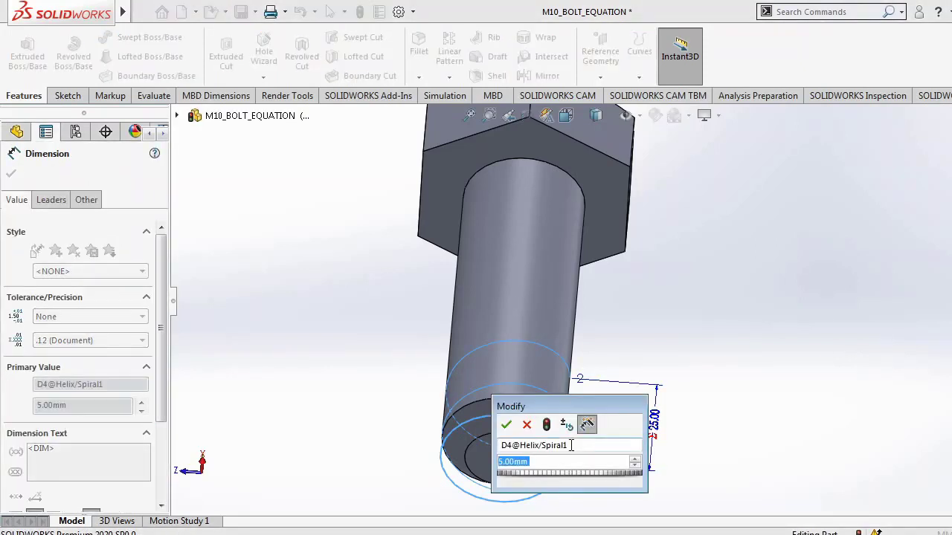
type("=")
mouse_move(591, 478)
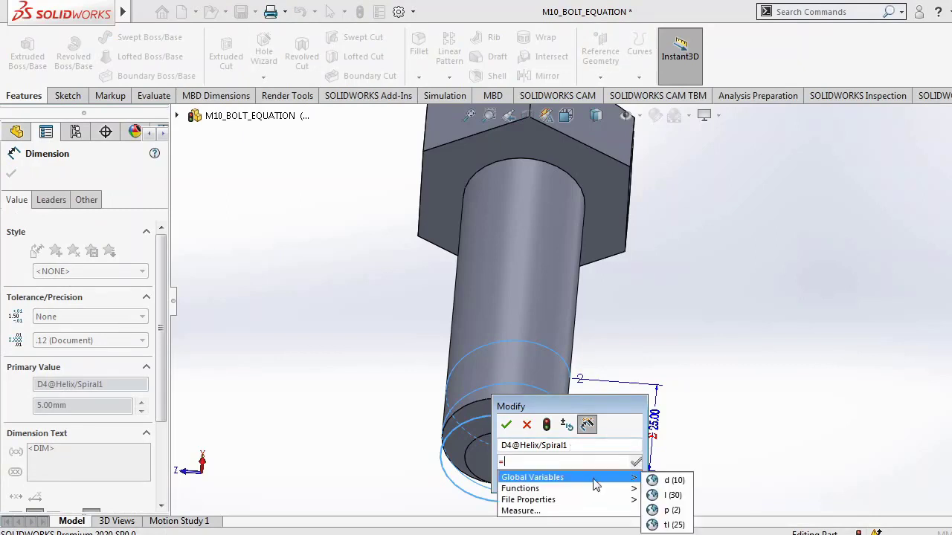
left_click(668, 510)
left_click(509, 427)
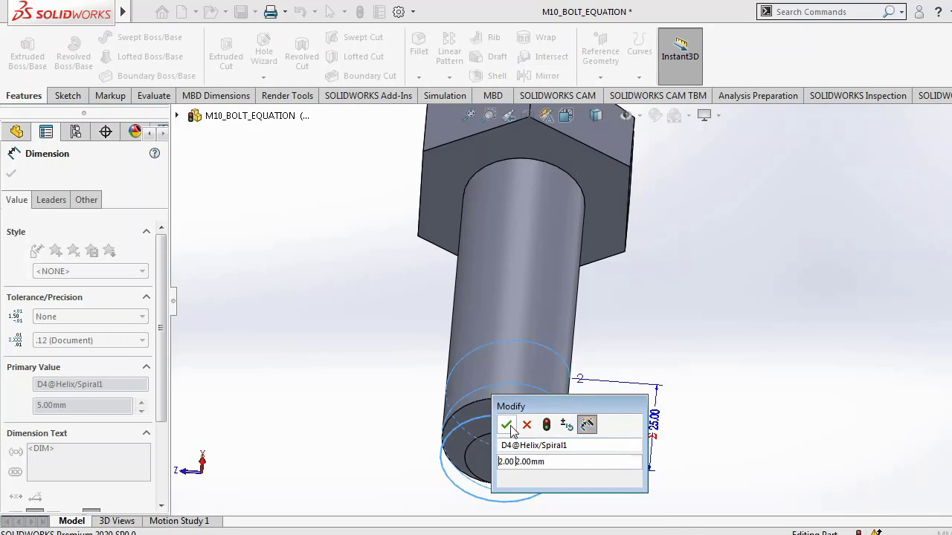
left_click(507, 426)
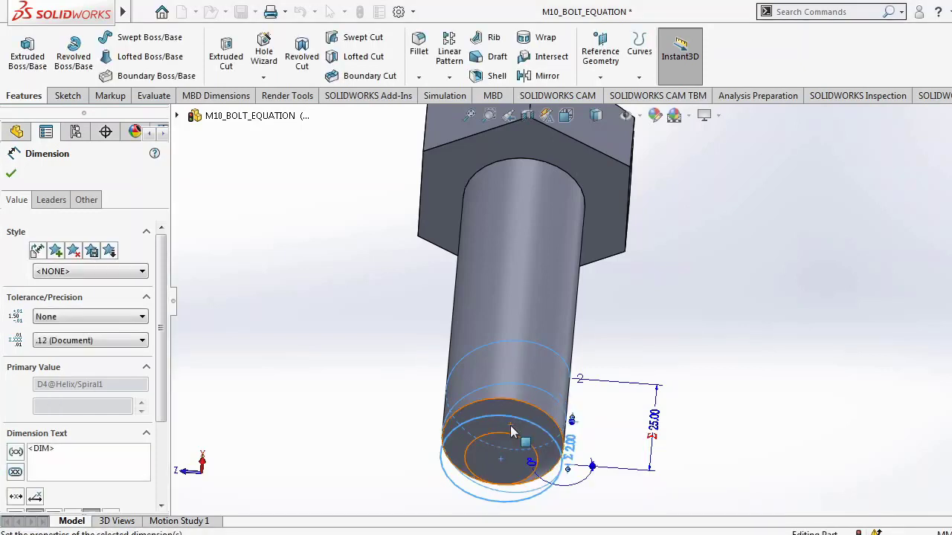
left_click(11, 173)
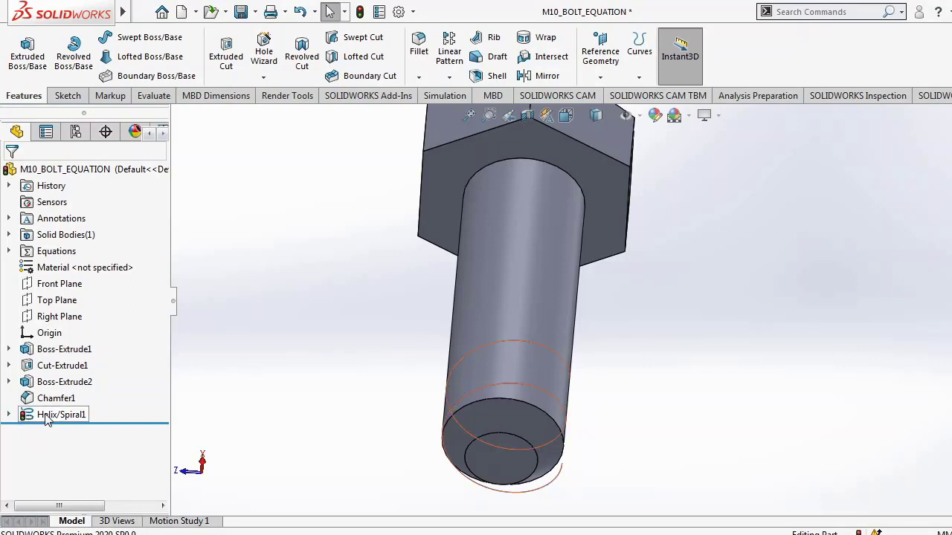
Reopen the helix feature's definition and accept it to regenerate the helix with the linked height and pitch.
left_click(51, 416)
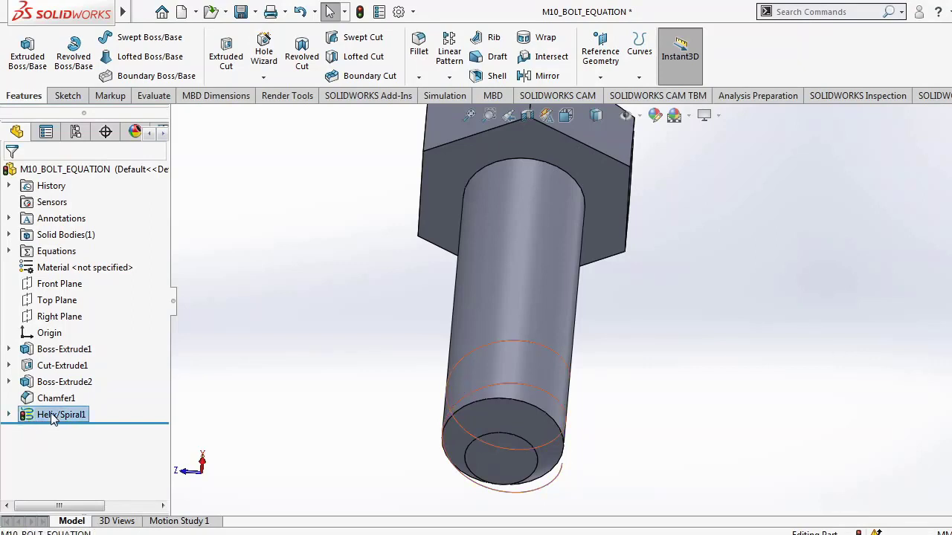
left_click(69, 374)
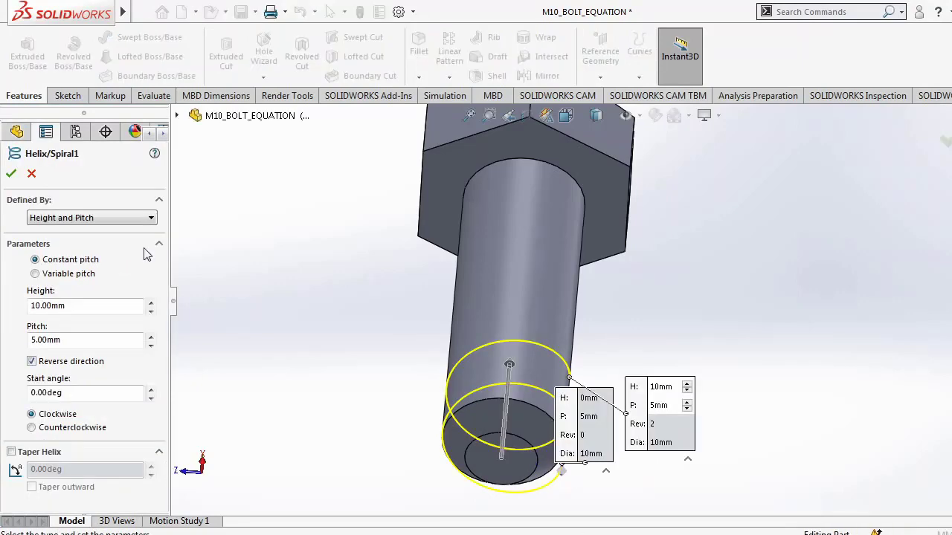
left_click(11, 174)
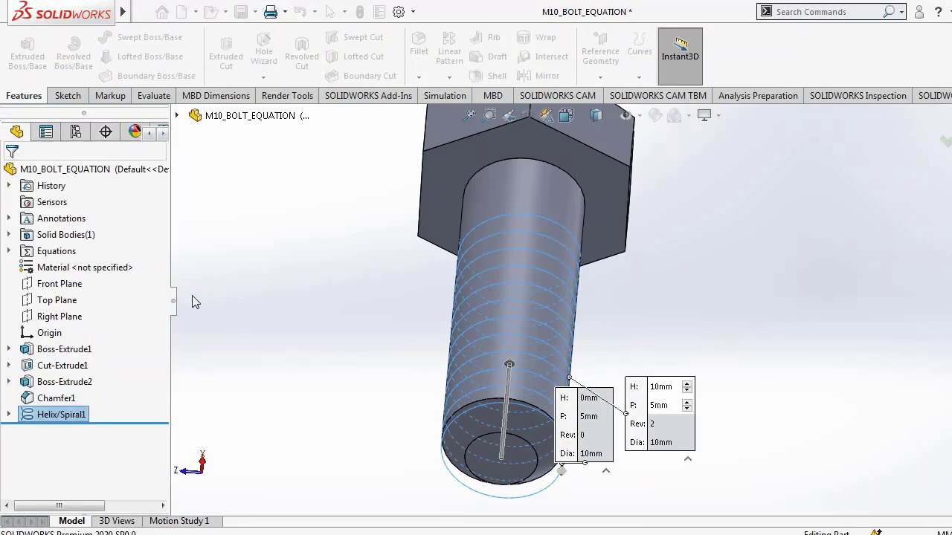
middle_click_drag(840, 447, 650, 403)
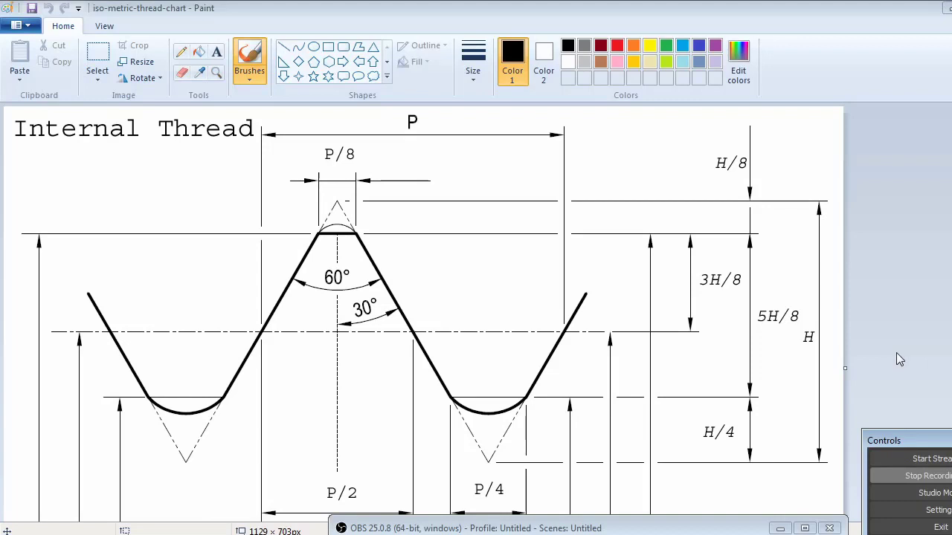
In Paint's ISO metric thread chart, mark the profile's two lower sharp apexes with red ellipses and highlight the base line joining them.
left_click(896, 352)
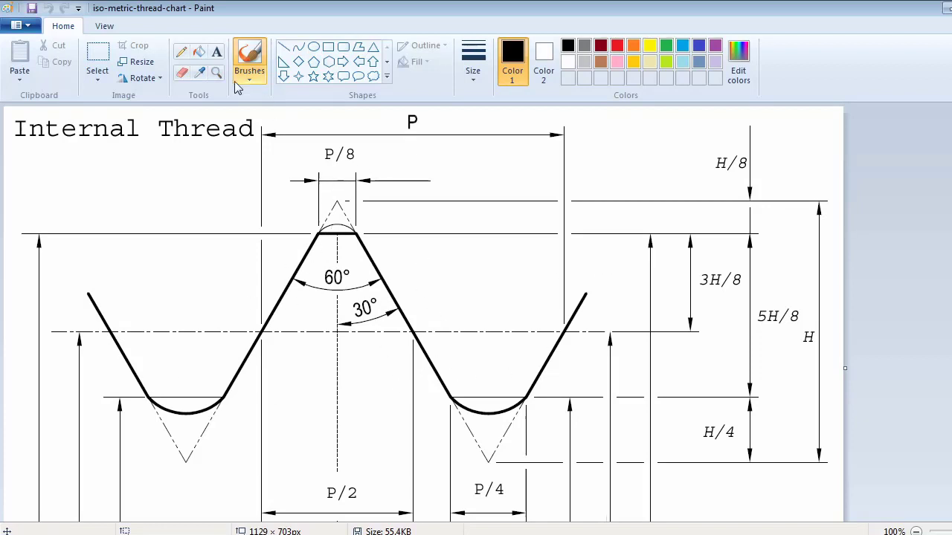
left_click(313, 46)
left_click(617, 47)
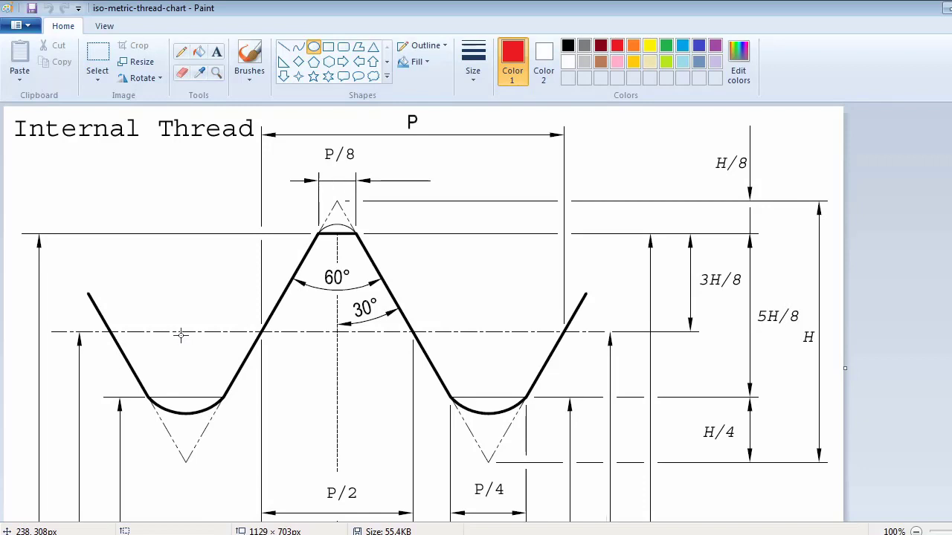
left_click(186, 461)
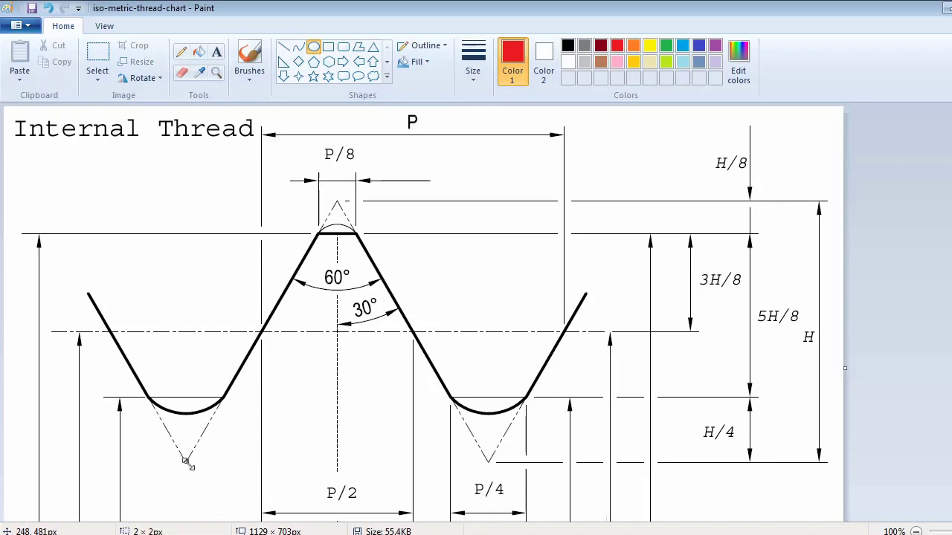
left_click_drag(488, 459, 490, 464)
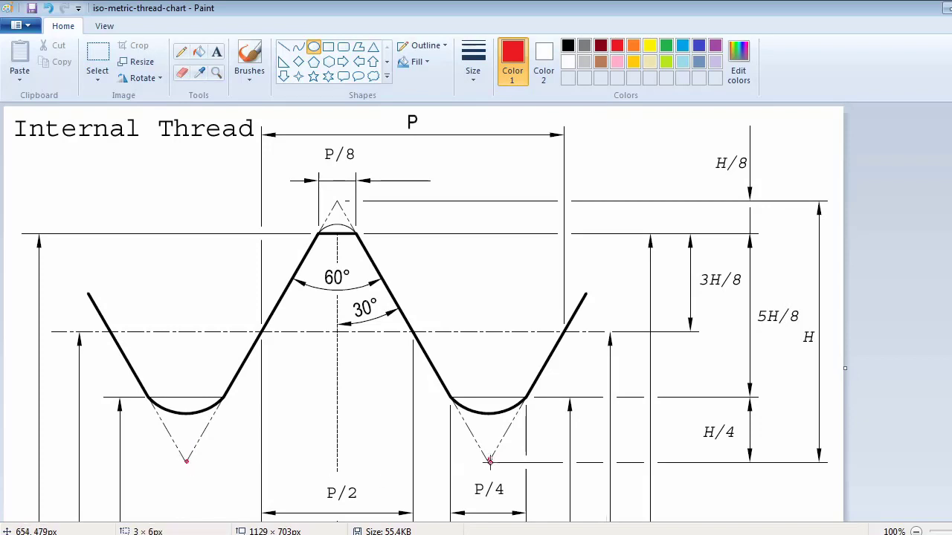
left_click(347, 451)
left_click_drag(193, 463, 492, 464)
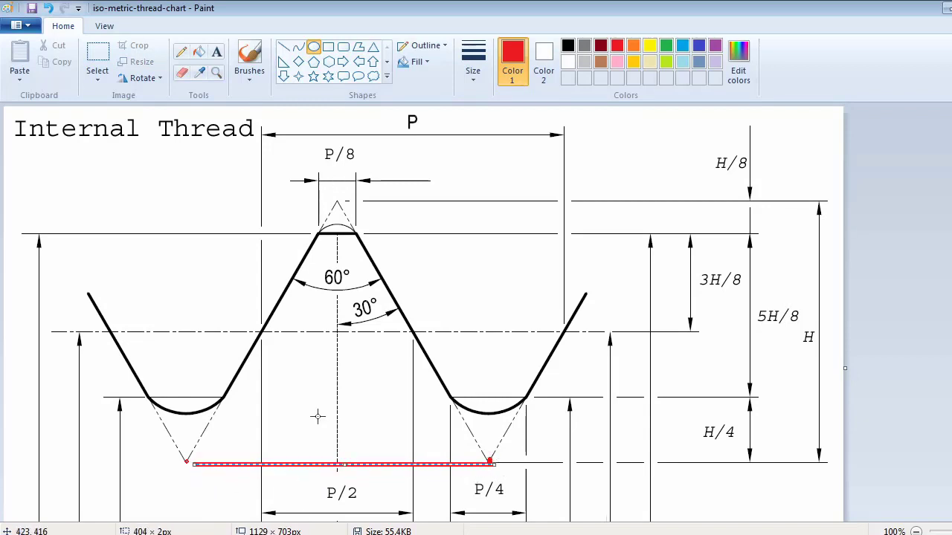
left_click(344, 432)
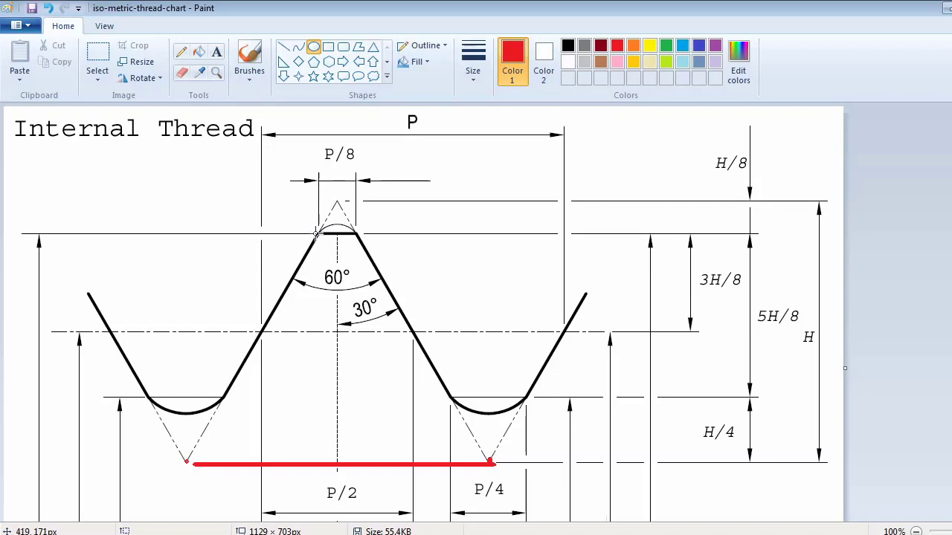
Highlight in red the P/8 crest flat with its H/8 height, and the root line with its H/4 height.
left_click_drag(315, 233, 359, 233)
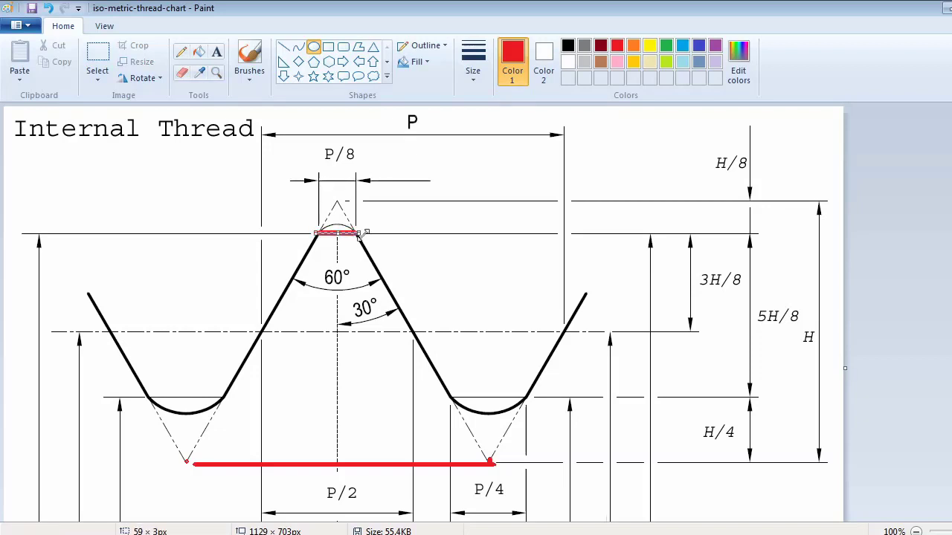
left_click(427, 220)
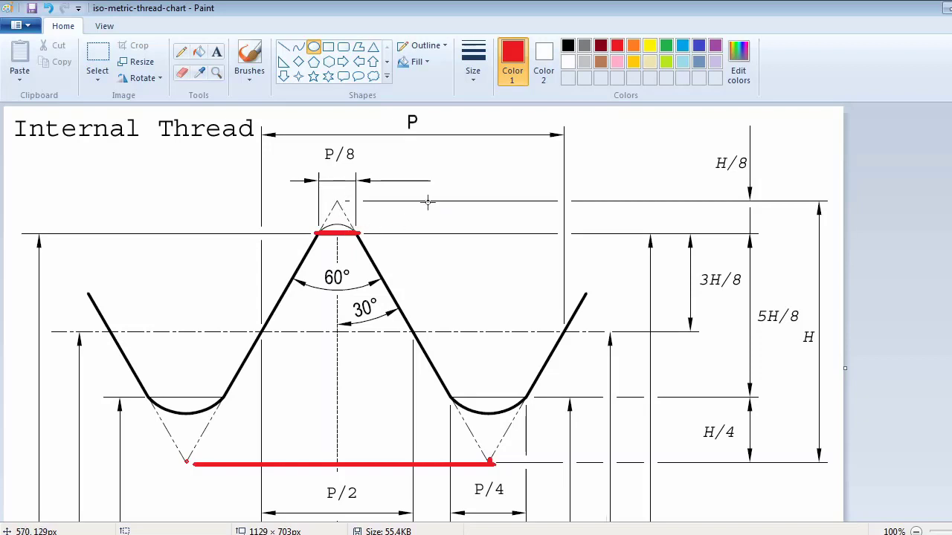
left_click_drag(428, 199, 429, 233)
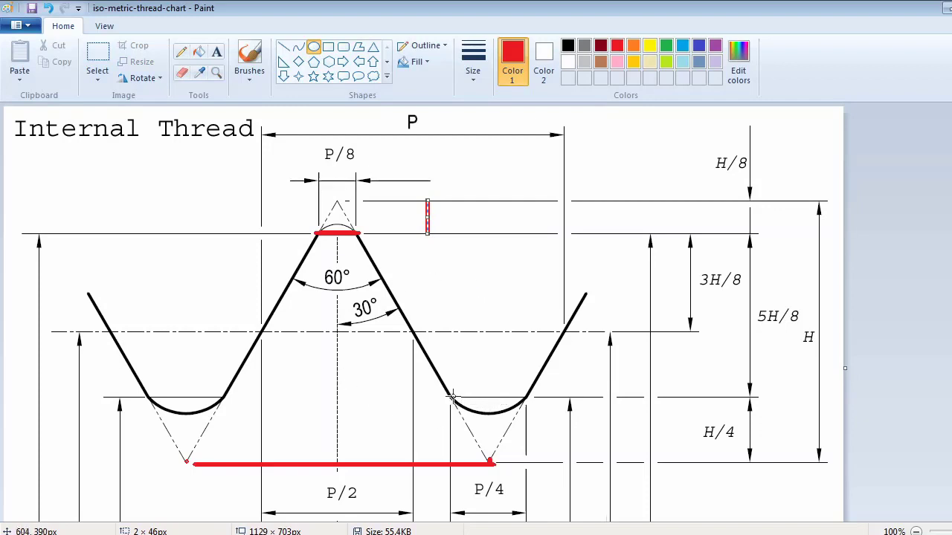
left_click_drag(147, 398, 527, 398)
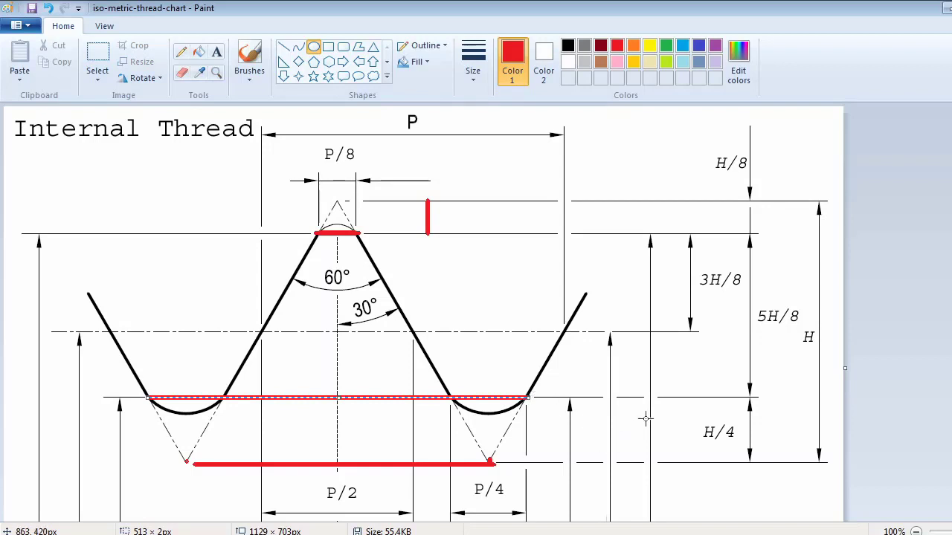
left_click_drag(681, 397, 683, 462)
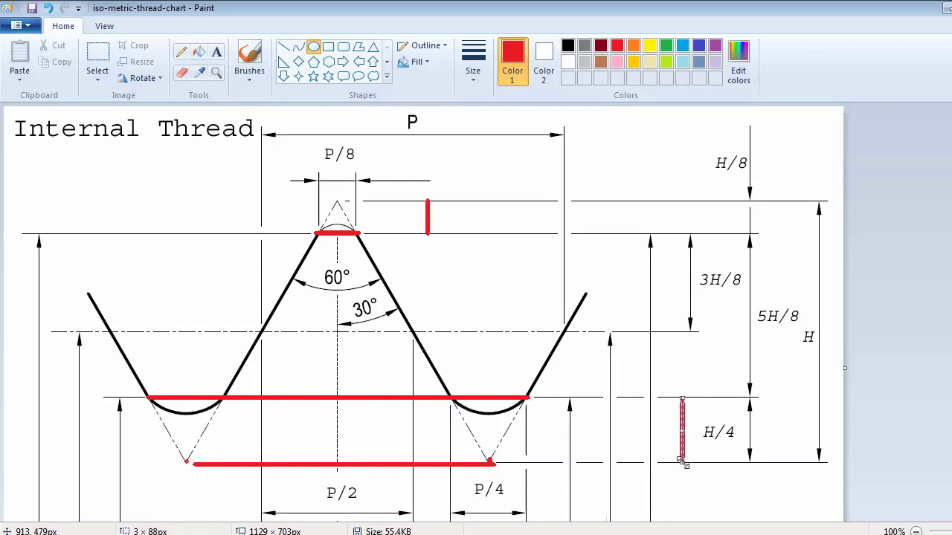
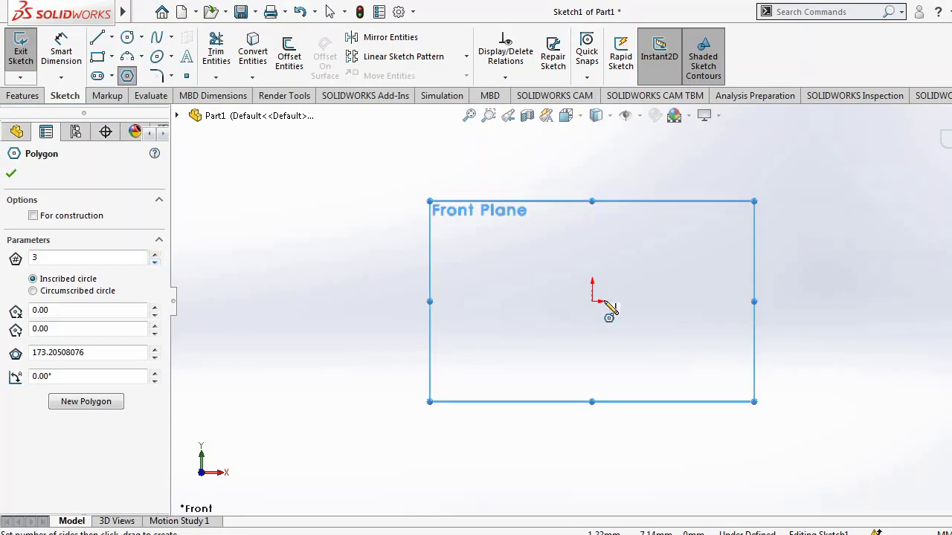
In SOLIDWORKS, sketch a three-sided polygon centred on the origin of the Front Plane, with an inscribed circle about 53 mm in diameter.
mouse_move(593, 301)
left_mouse_down()
mouse_move(624, 338)
mouse_move(679, 356)
left_mouse_up()
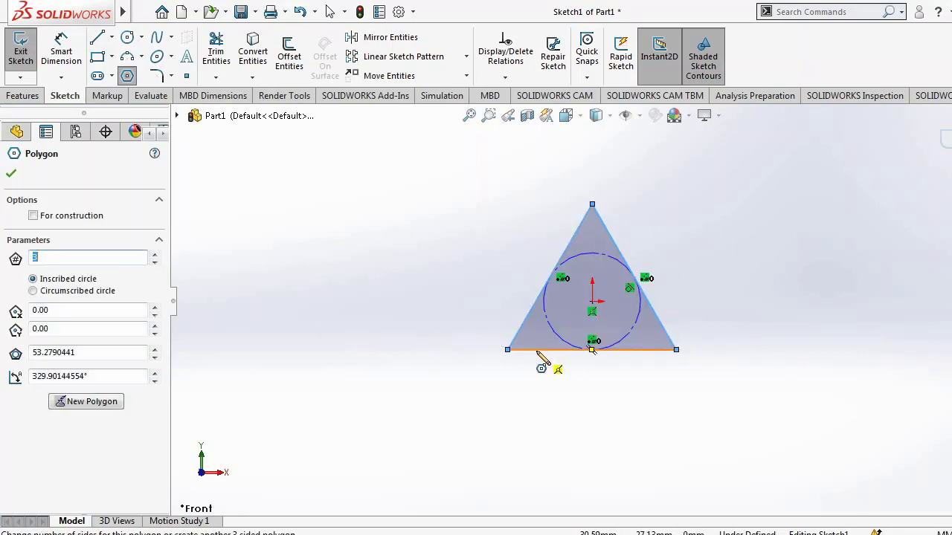
left_click(11, 176)
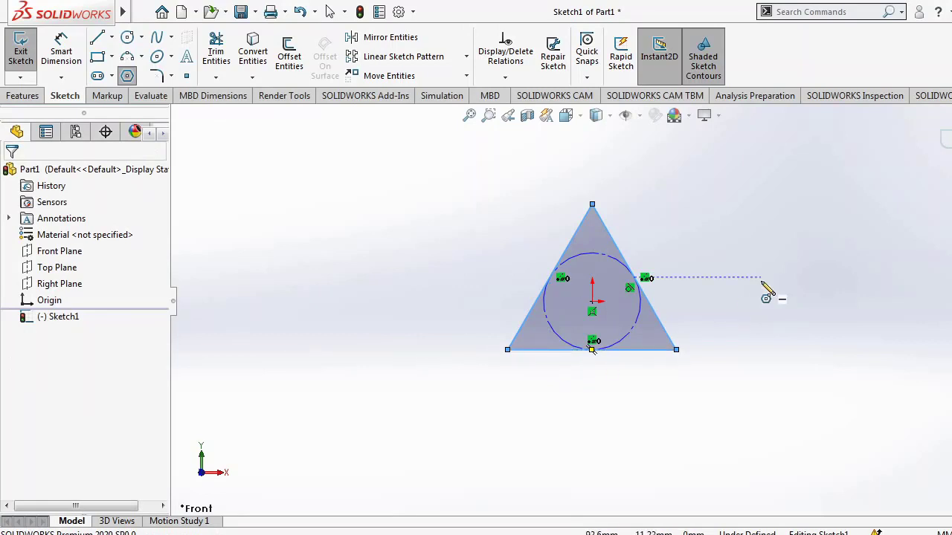
key("Escape")
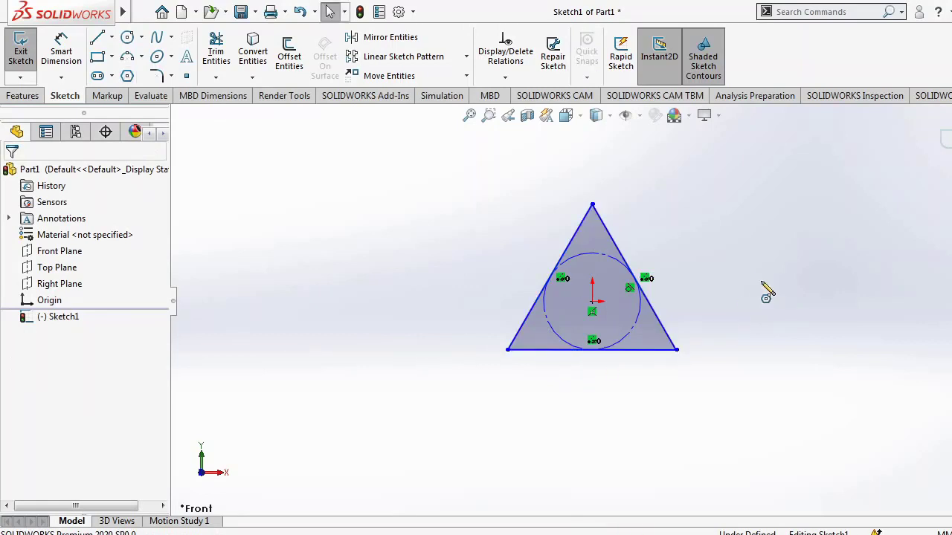
Add a Horizontal relation to the triangle's base line.
left_click(531, 354)
left_click(17, 331)
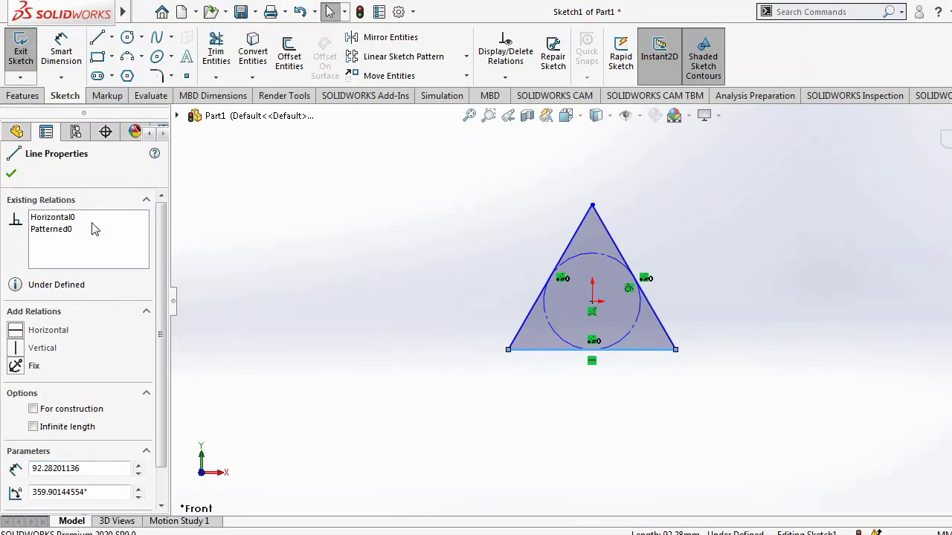
left_click(11, 174)
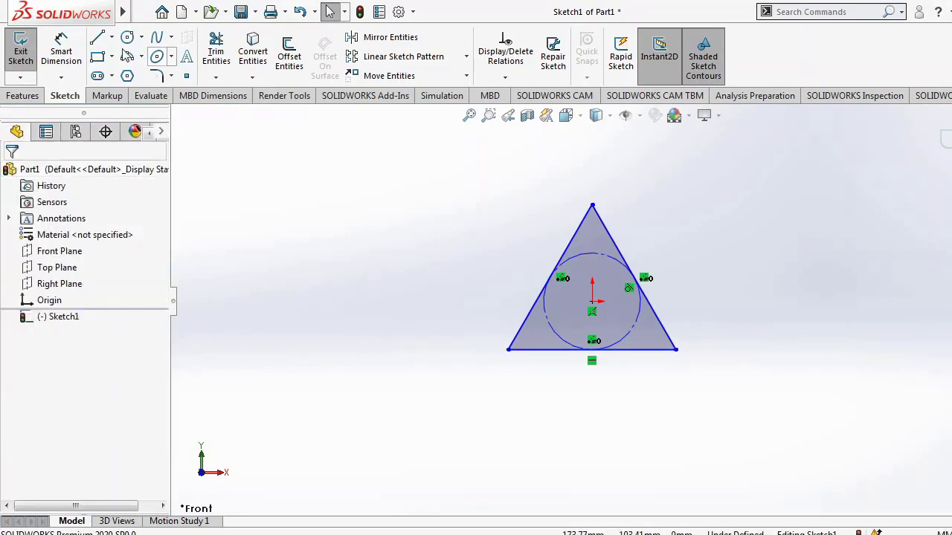
Sketch an inverted triangle on each side, running a horizontal line outward from the apex and a slanted line back to each base corner.
left_click(96, 37)
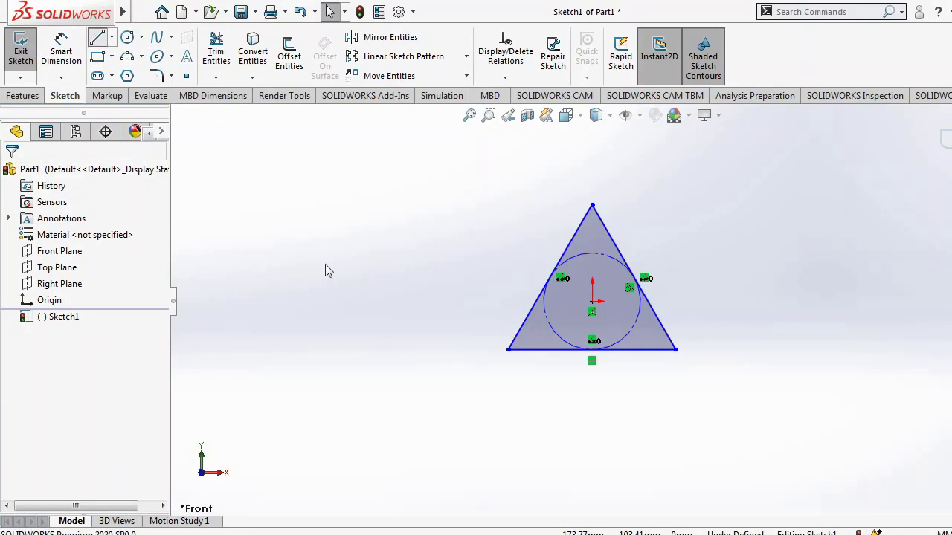
left_click(592, 206)
left_click(438, 205)
left_click(508, 350)
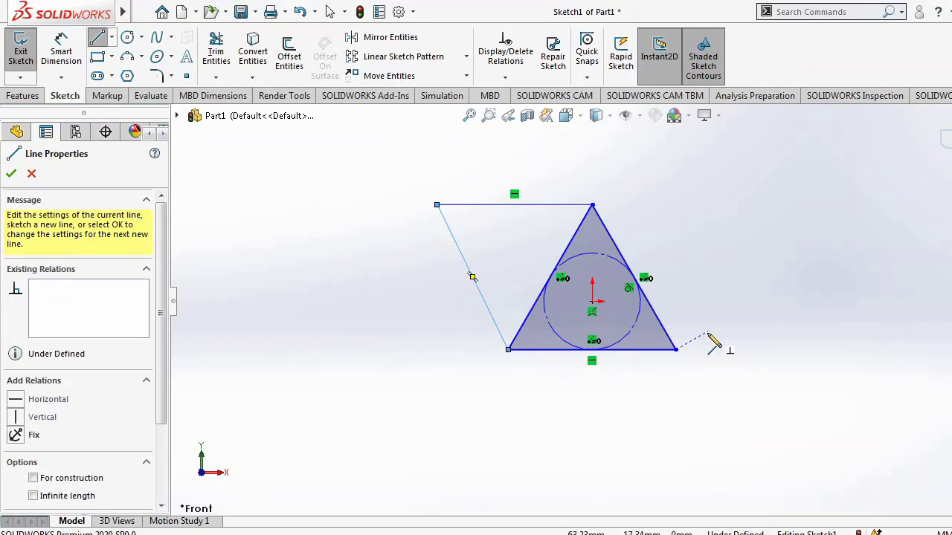
mouse_move(592, 205)
left_mouse_down()
mouse_move(761, 212)
mouse_move(747, 205)
mouse_move(675, 349)
left_mouse_up()
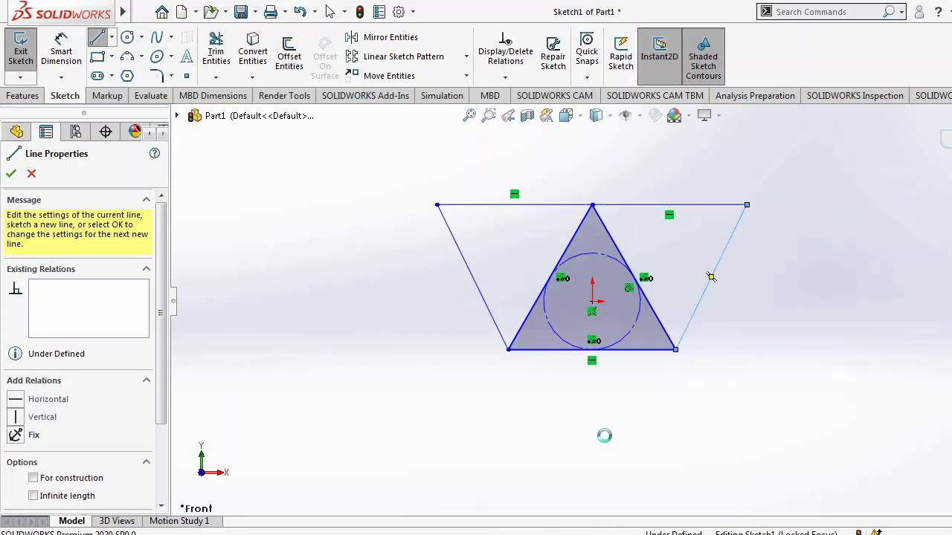
key("Escape")
key("Escape")
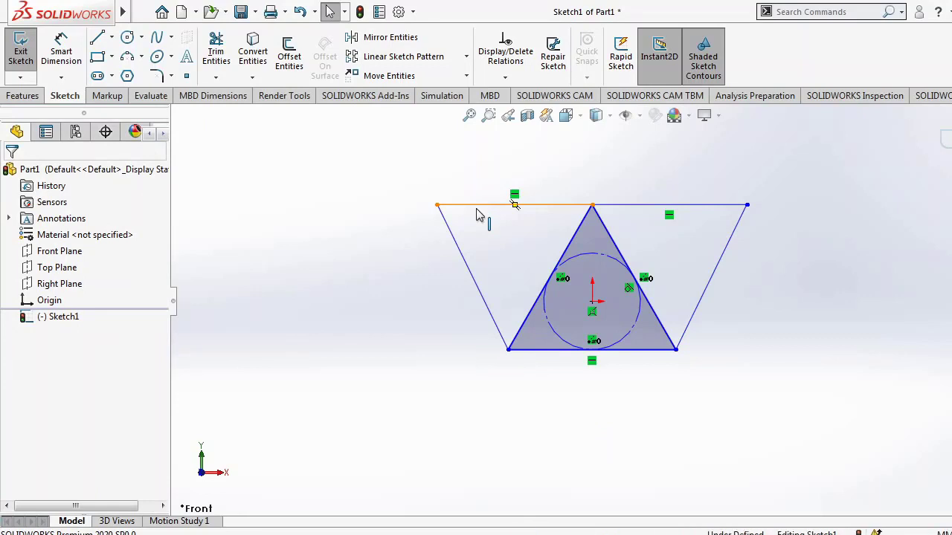
Apply an Equal relation to the two upper horizontal lines, the two outer slanted lines and the central triangle's base.
left_click(480, 205)
left_click(468, 276)
left_click(690, 313, "ctrl")
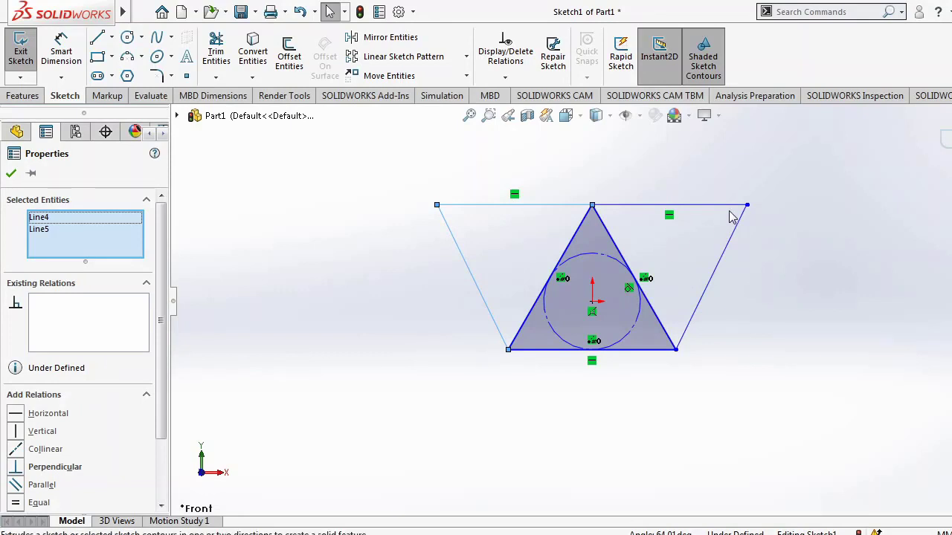
left_click(706, 296, "ctrl")
left_click(704, 290, "ctrl")
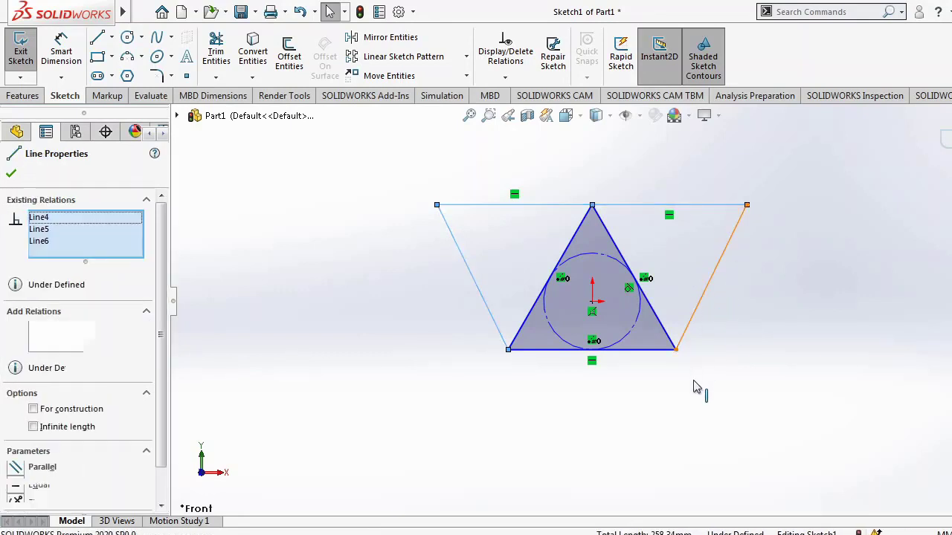
left_click(645, 354, "ctrl")
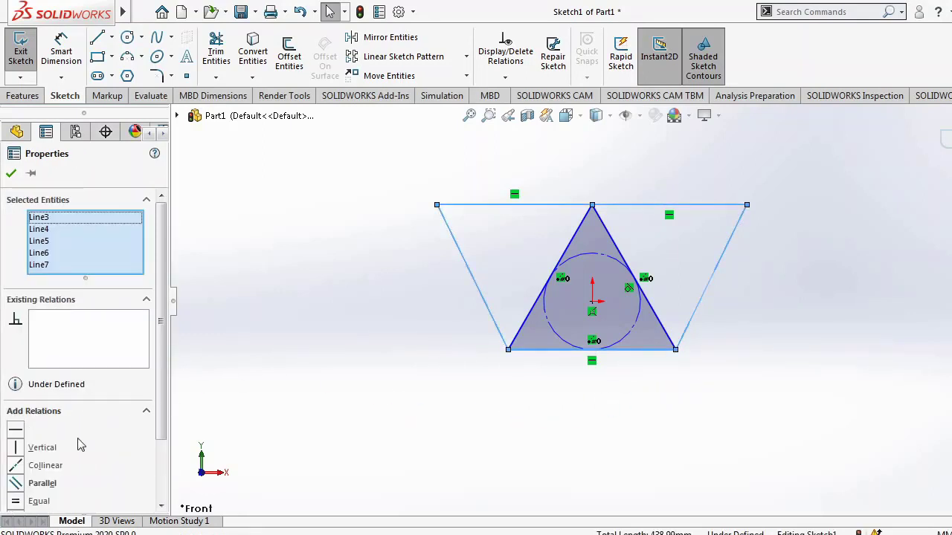
left_click(16, 504)
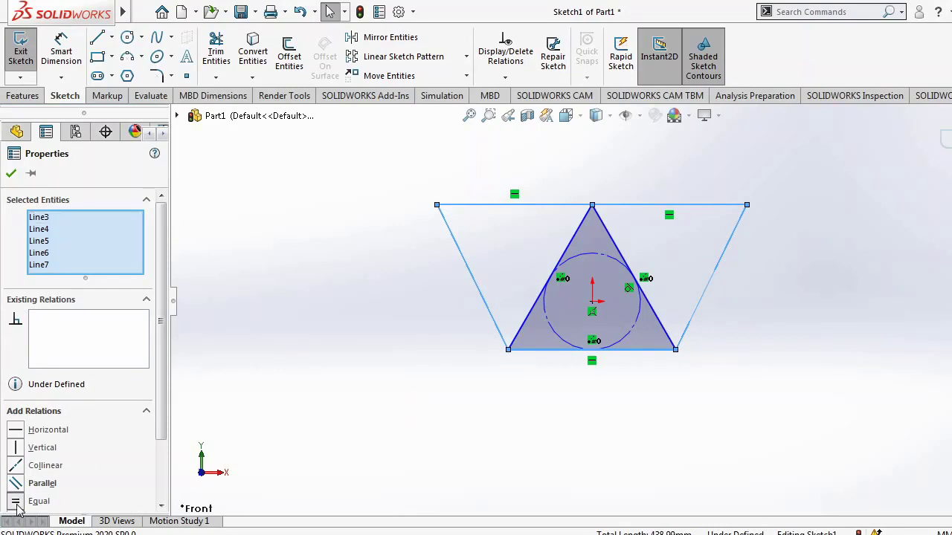
left_click(12, 175)
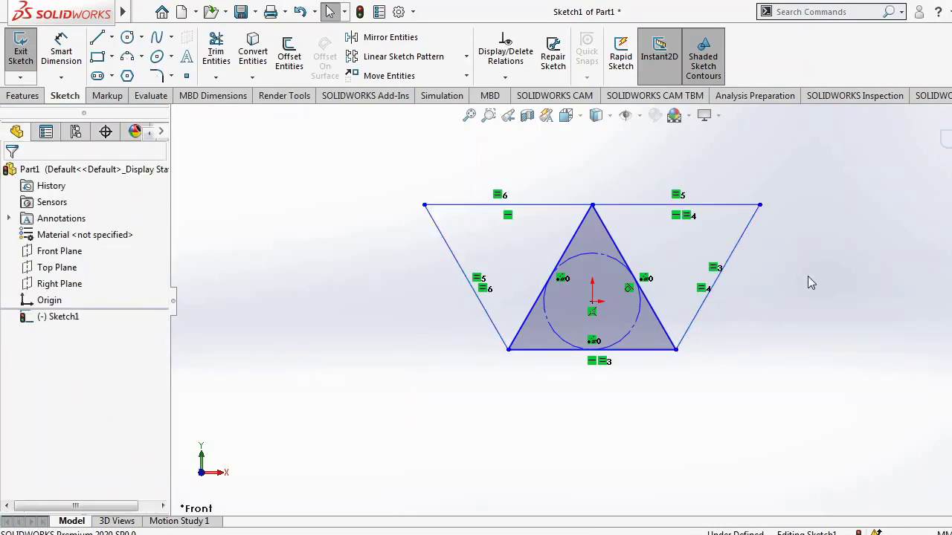
Dimension the central triangle's base with the equation =100.
scroll(601, 270, "down", 3)
scroll(601, 270, "up", 3)
scroll(603, 298, "down", 1)
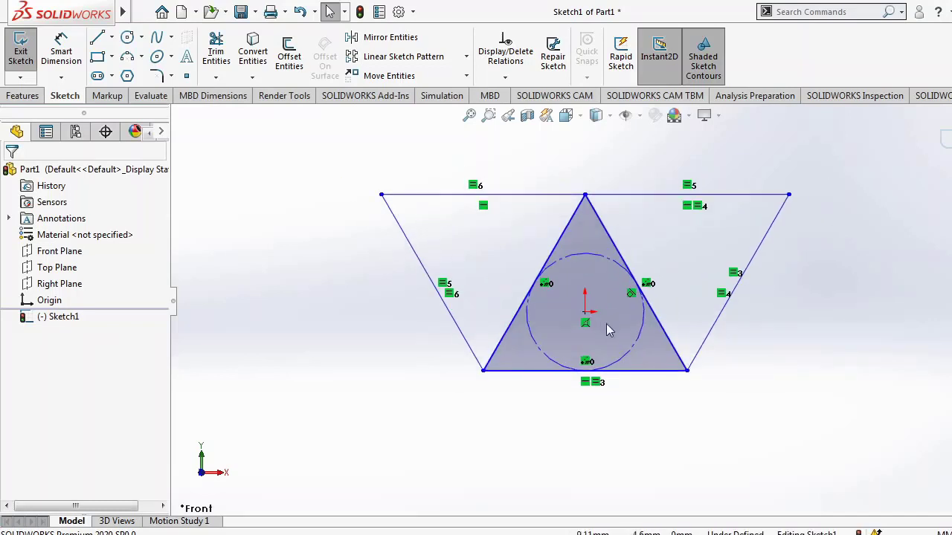
scroll(642, 227, "up", 1)
scroll(639, 232, "down", 2)
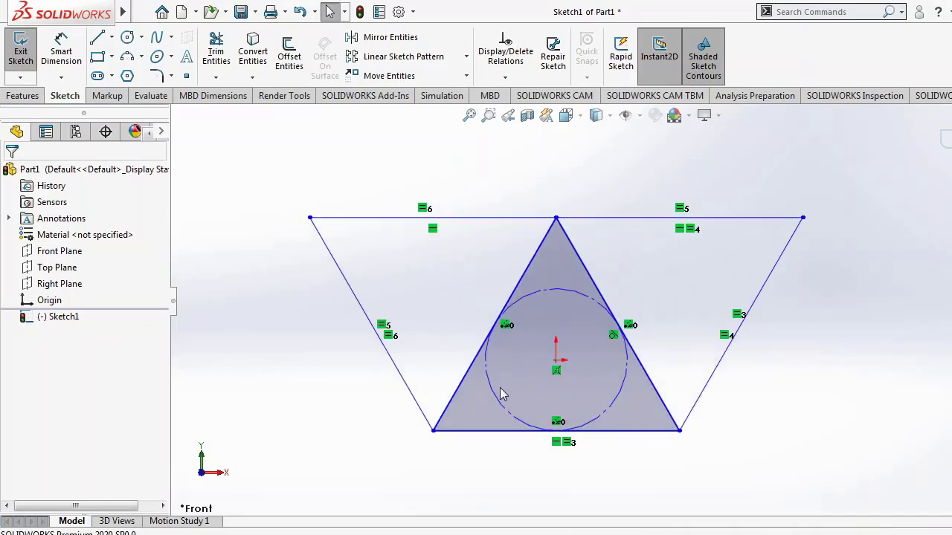
left_click(61, 52)
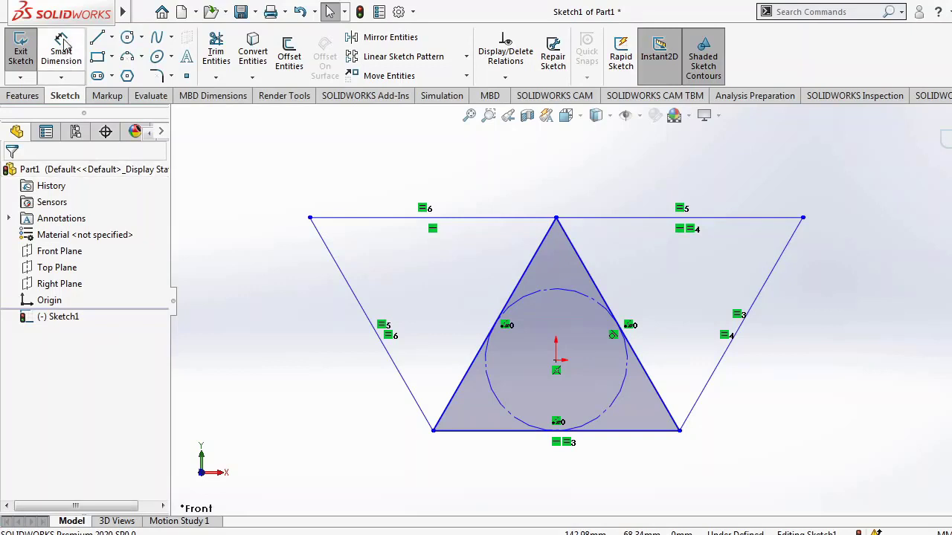
left_click(494, 433)
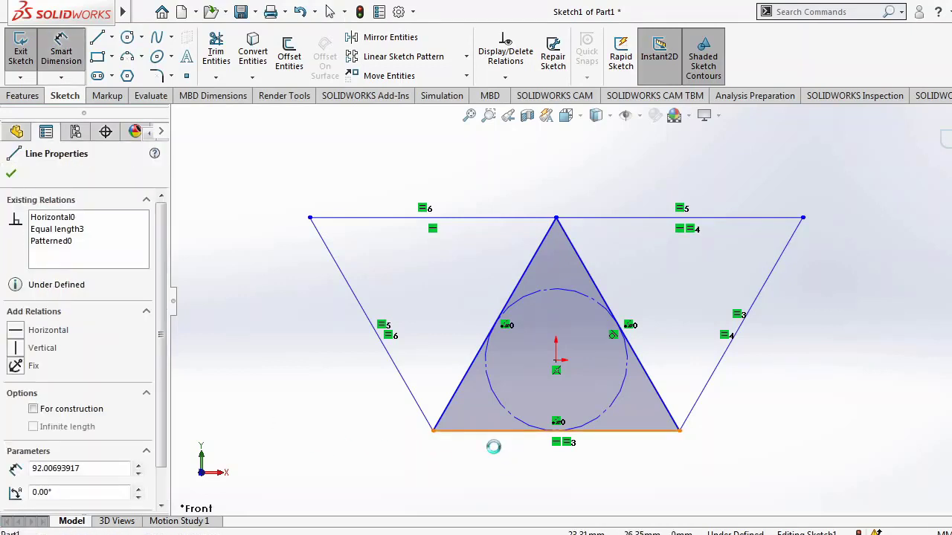
left_click(545, 483)
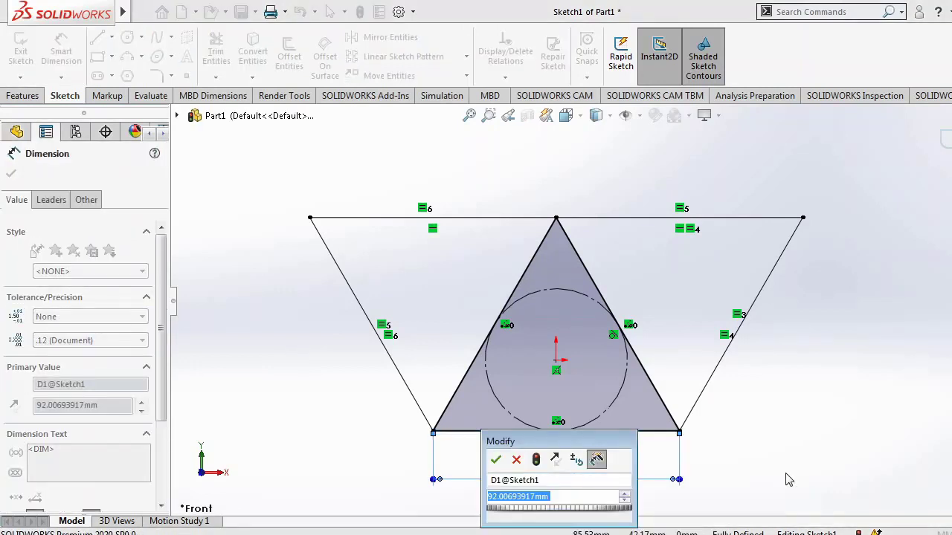
type("=100")
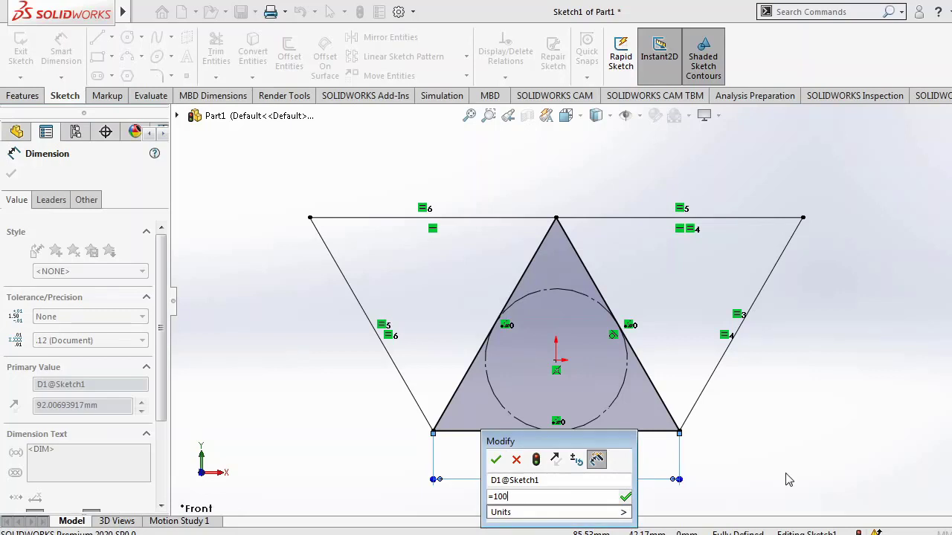
key("Return")
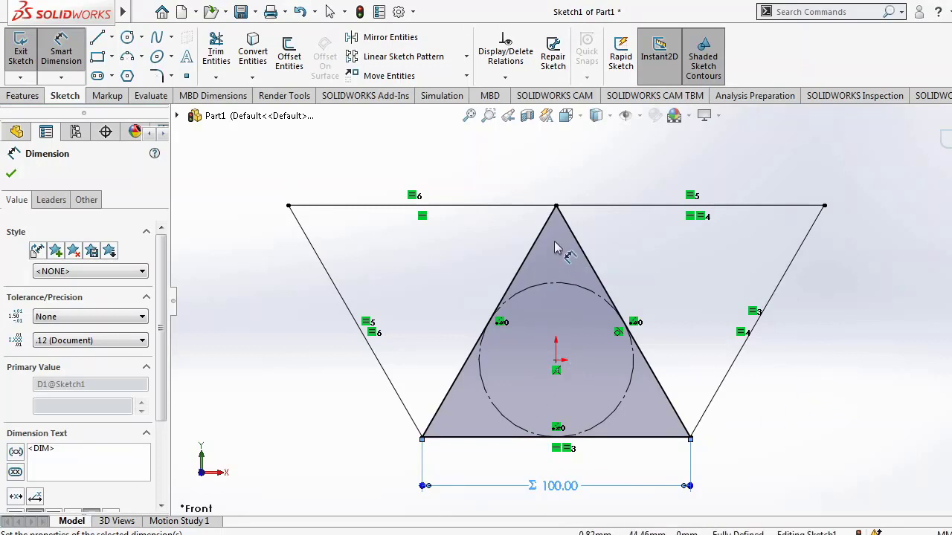
Sketch a vertical centerline from the central triangle's apex to the midpoint of its base.
left_click(111, 39)
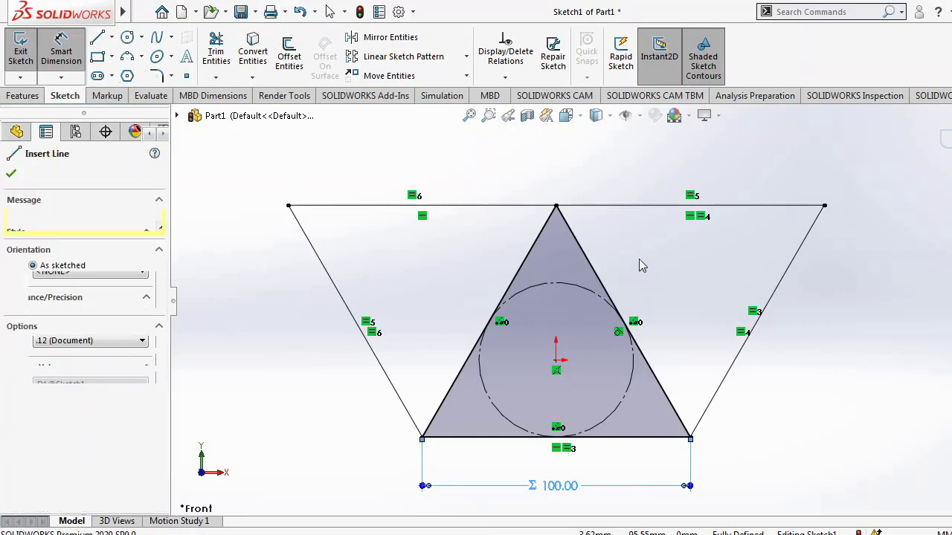
left_click(557, 206)
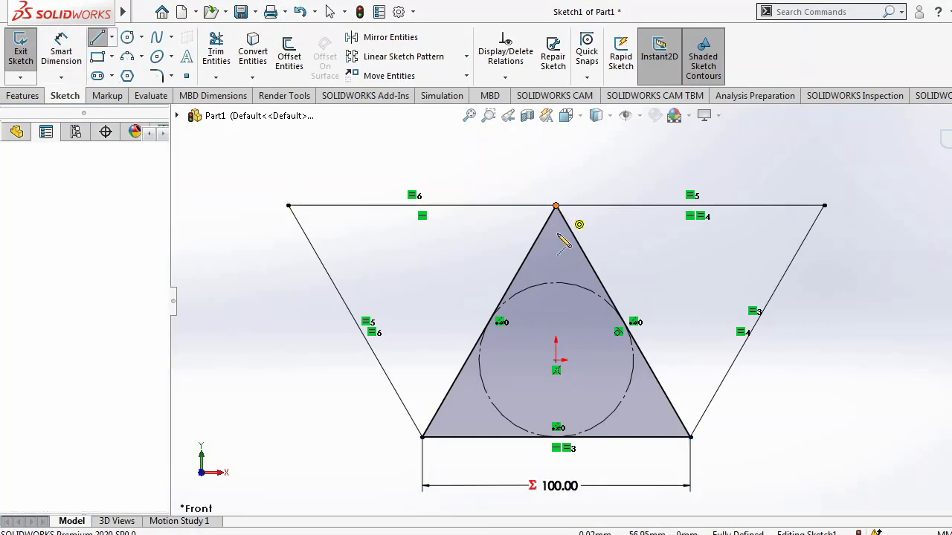
left_click(556, 437)
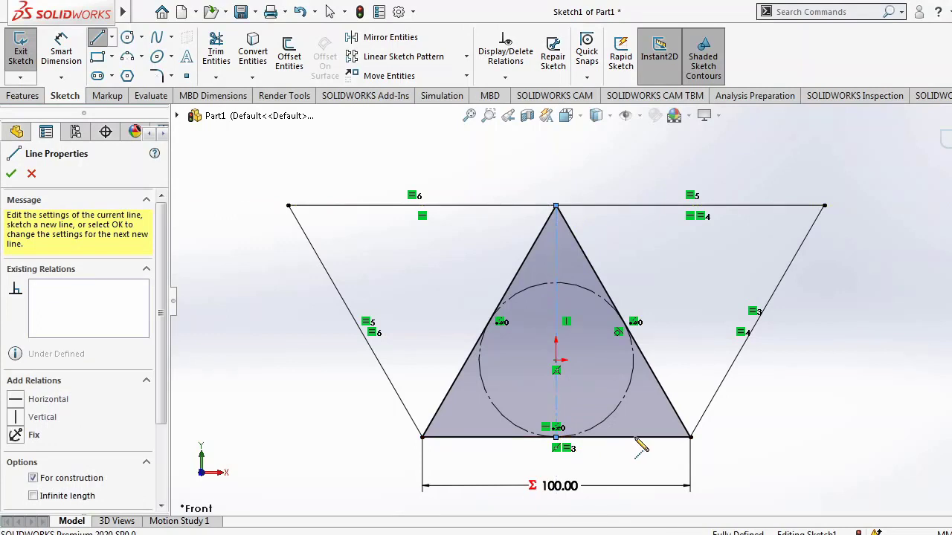
key("Escape")
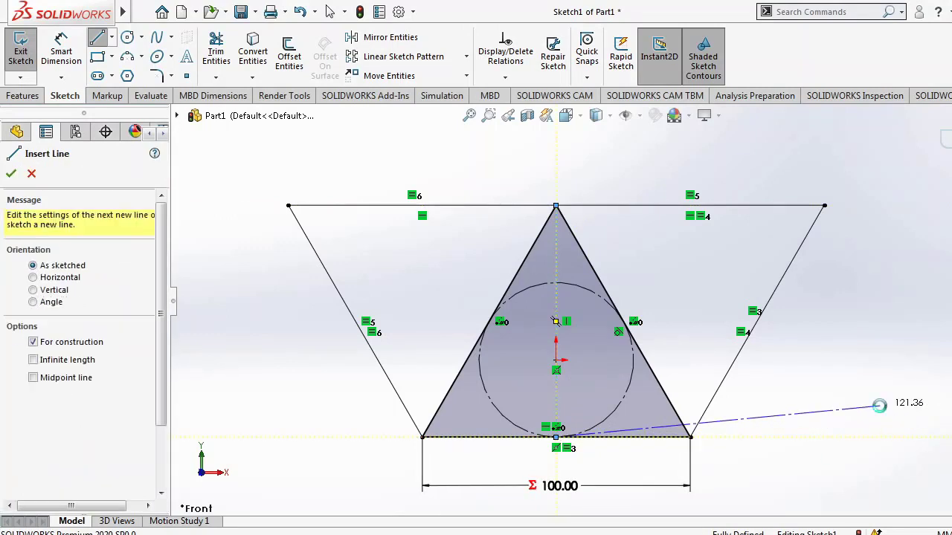
key("Escape")
Dimension the vertical centerline's length as a driven dimension, placed beyond the outer triangle.
left_click(62, 49)
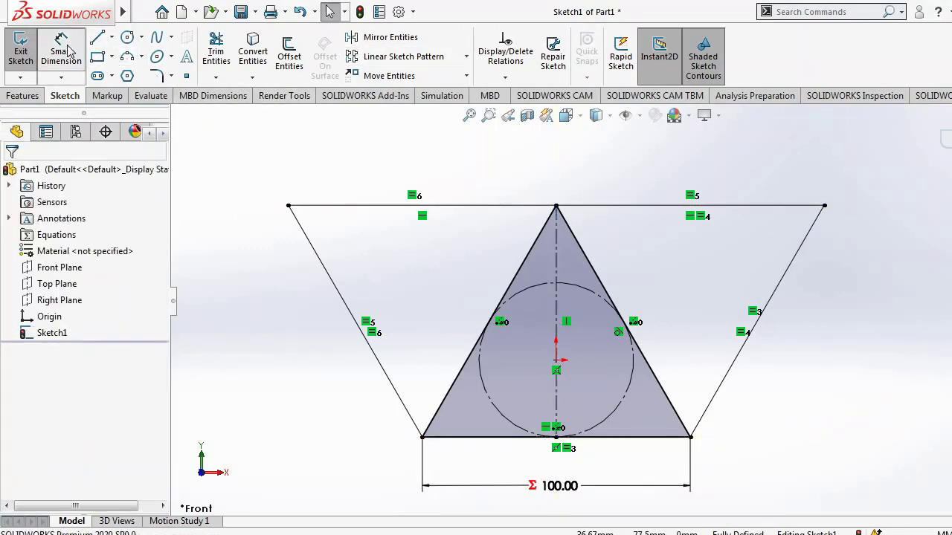
left_click(556, 290)
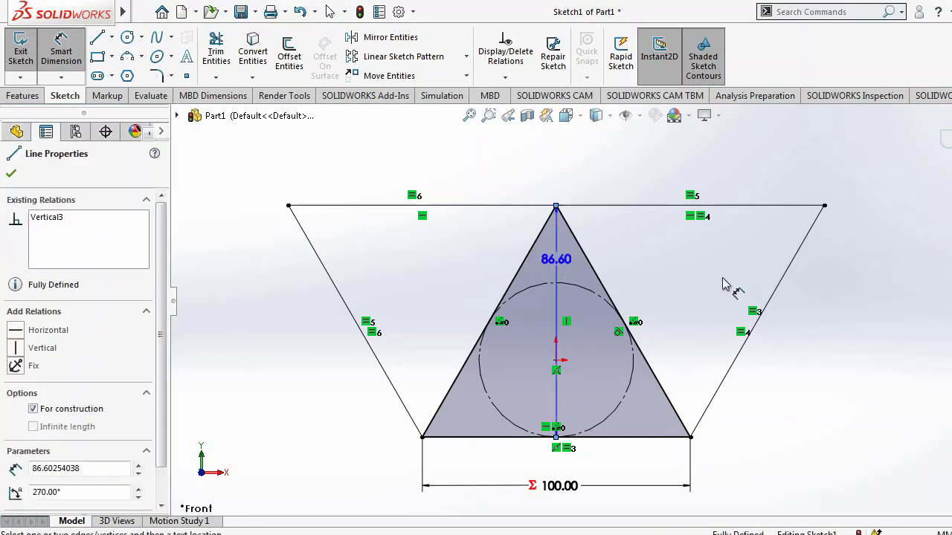
left_click(890, 286)
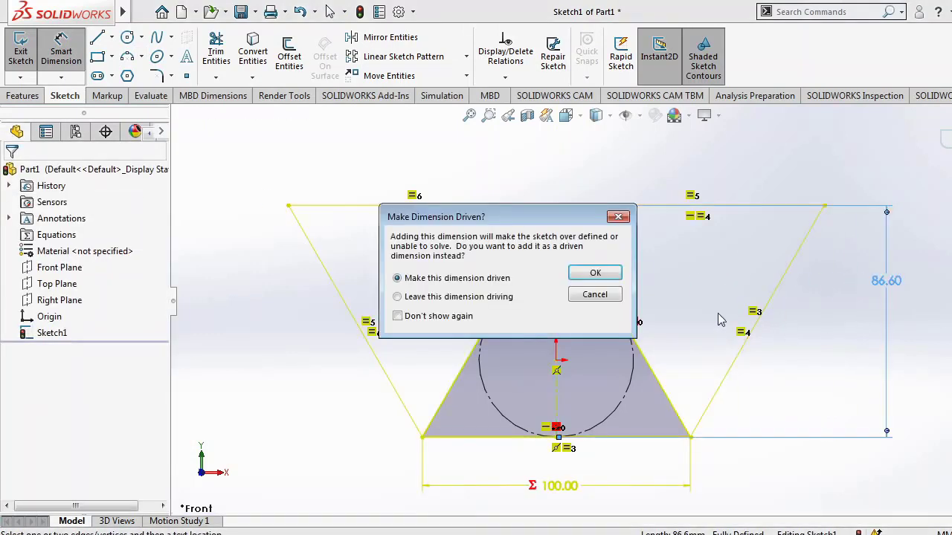
left_click(593, 273)
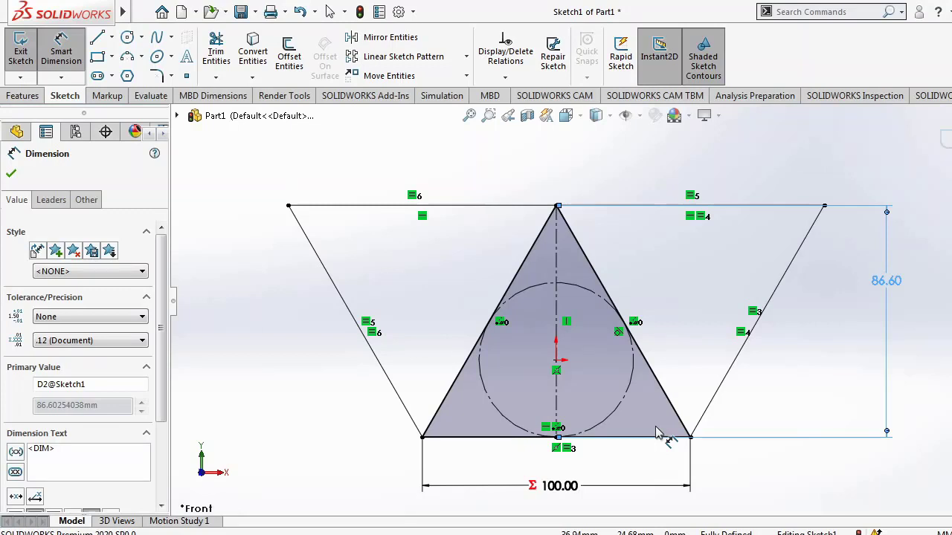
Sketch a horizontal centerline about 17 mm long between the central triangle's slanted sides, just below the apex.
left_click(113, 39)
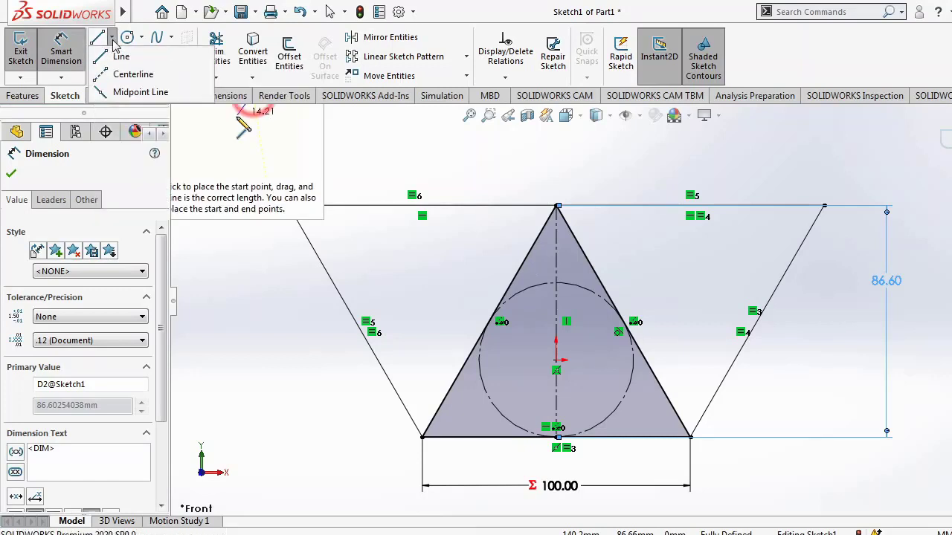
left_click(133, 74)
left_click(533, 247)
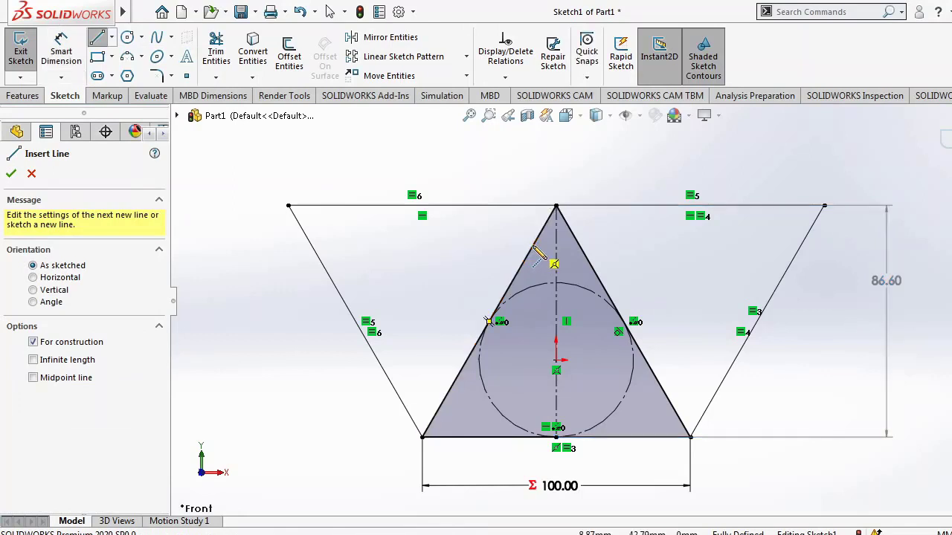
left_click(587, 256)
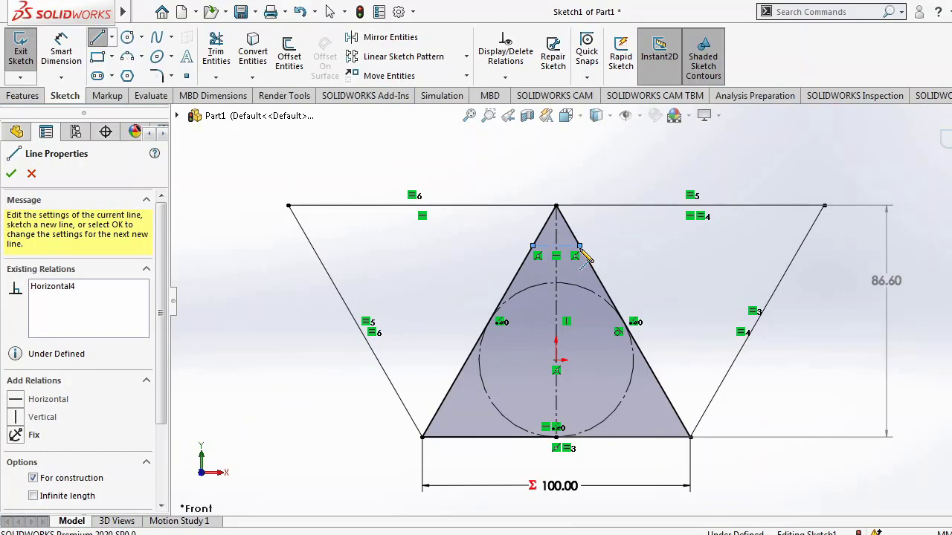
key("Escape")
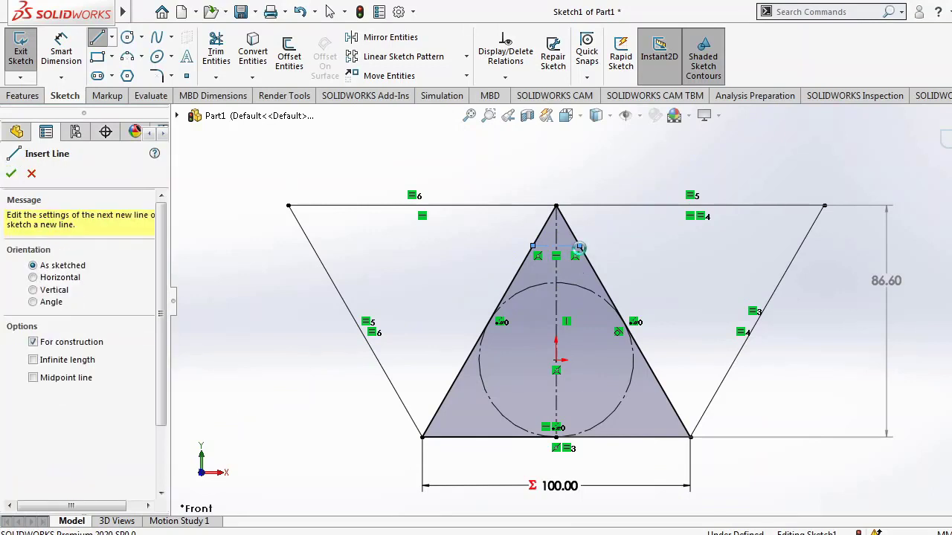
key("Escape")
Sketch a horizontal centerline about 23 mm long across the right inverted triangle, just above its lower corner.
left_click(111, 36)
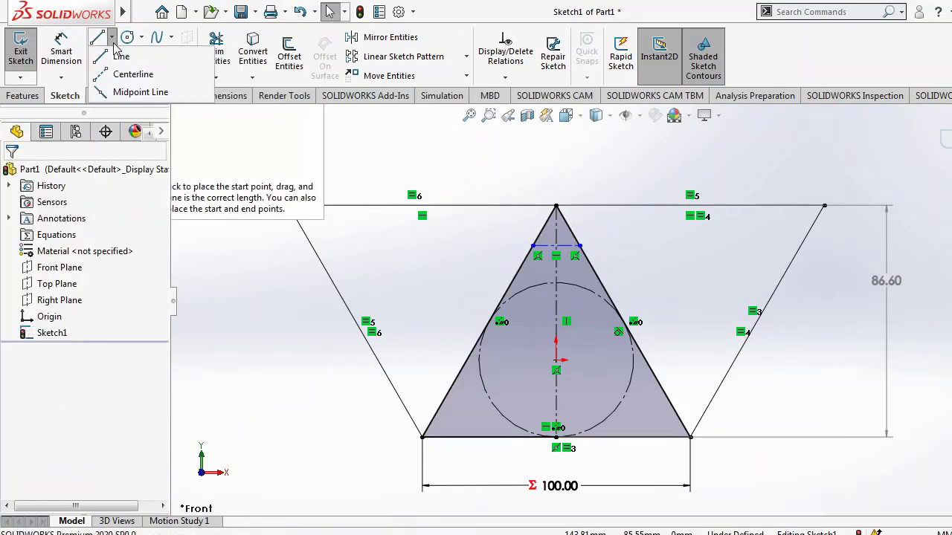
left_click(119, 75)
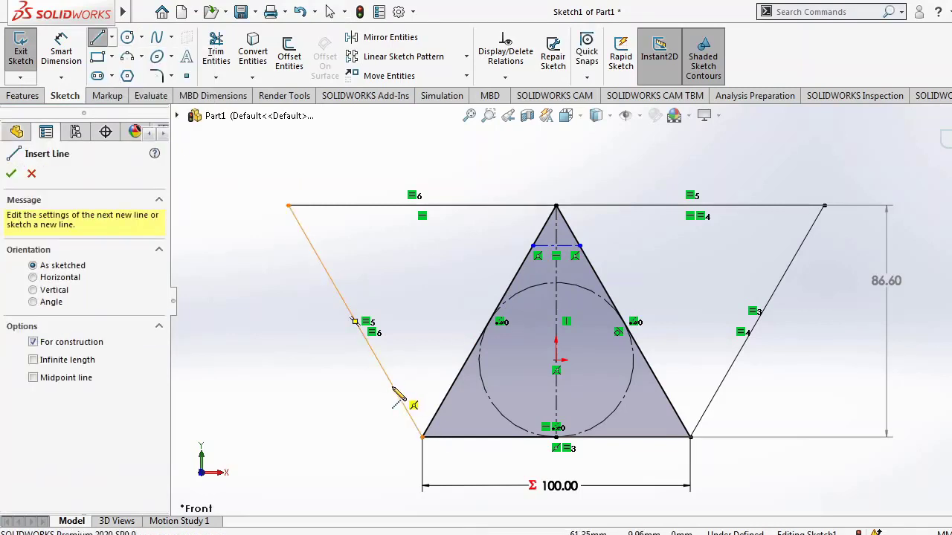
left_click(663, 385)
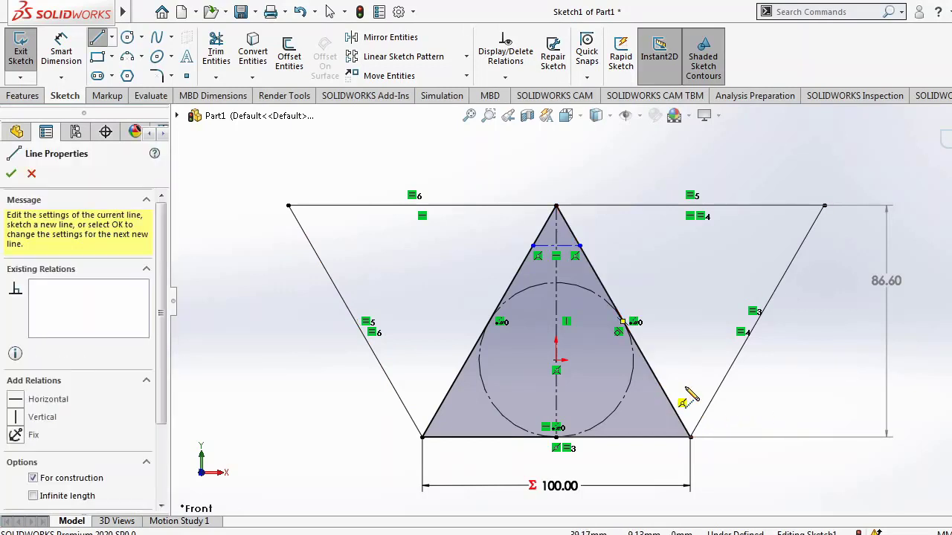
left_click(720, 385)
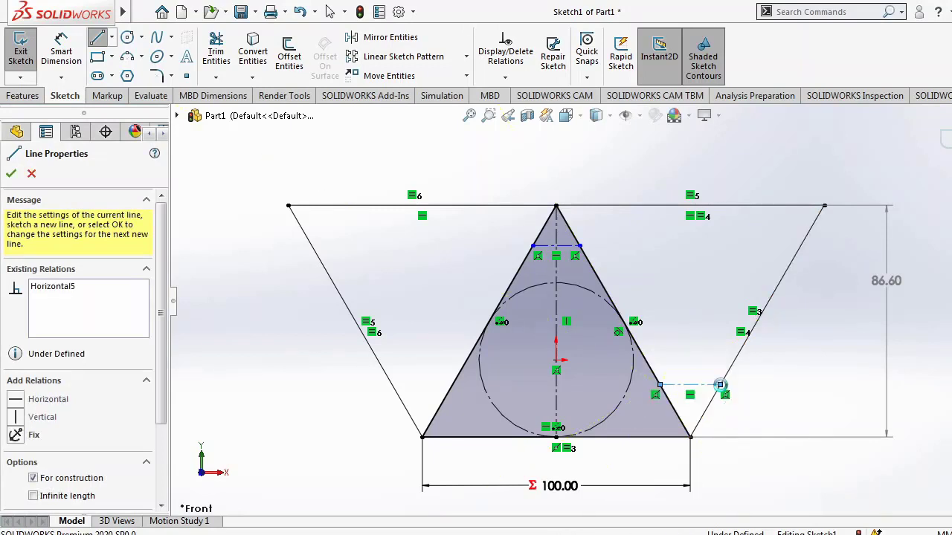
key("Escape")
Dimension the distance from the upper short centerline to the horizontal line through the apex with the equation =86.6/8.
left_click(73, 52)
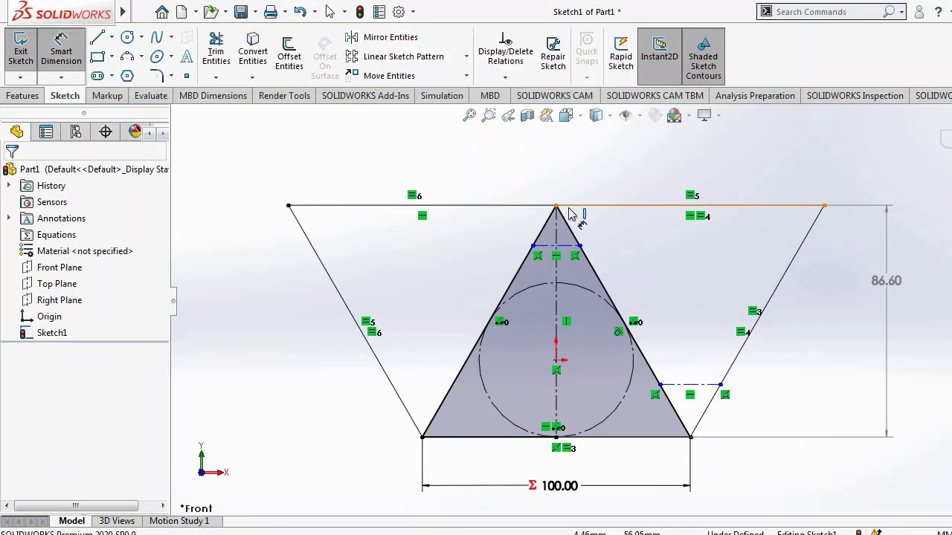
left_click(569, 246)
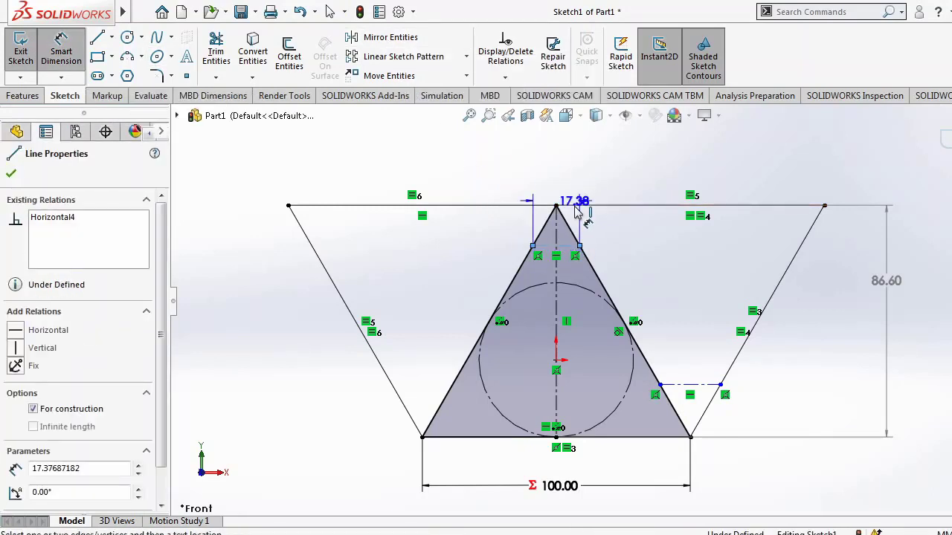
left_click(575, 206)
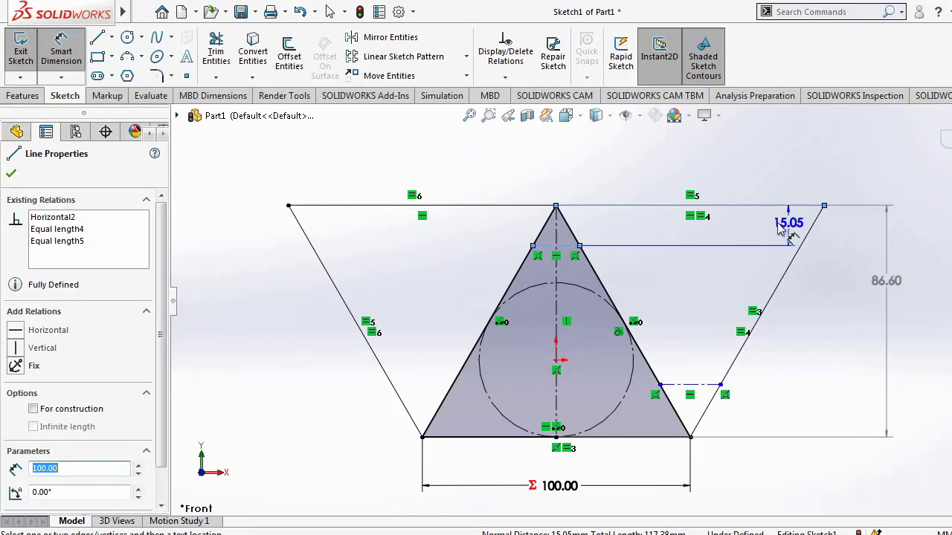
left_click(765, 227)
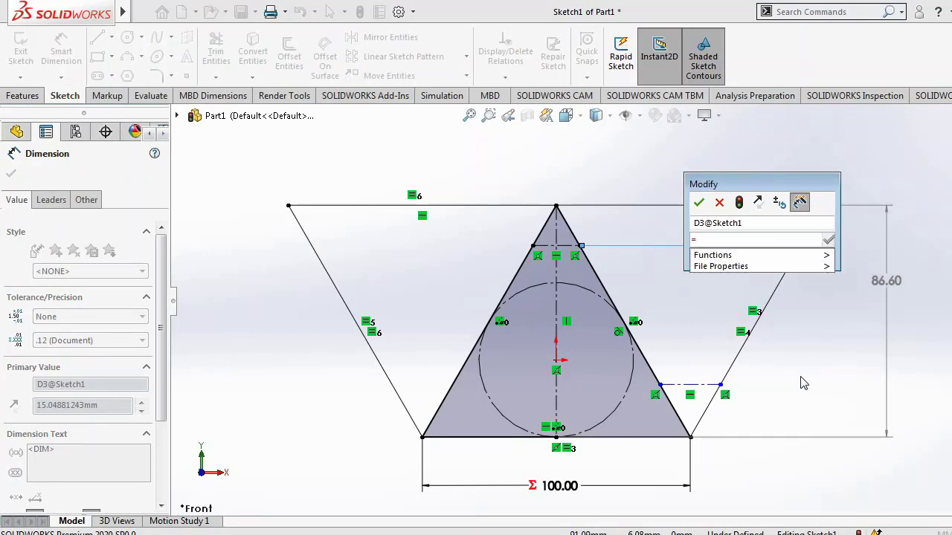
type("8")
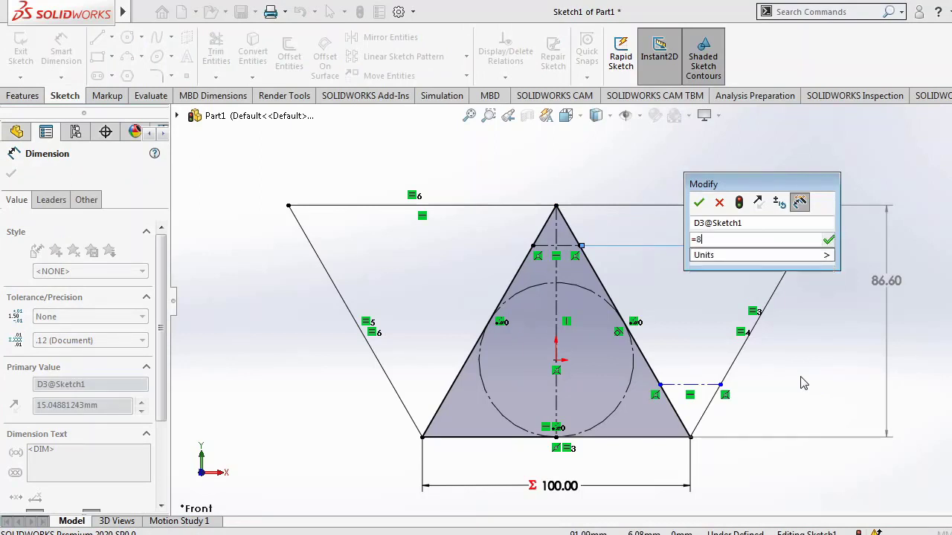
type("6.6/8")
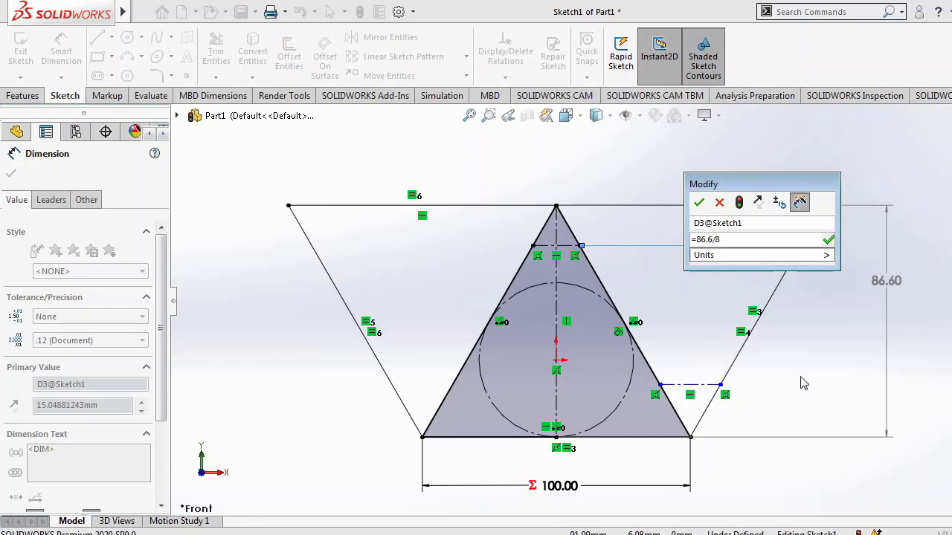
key("Return")
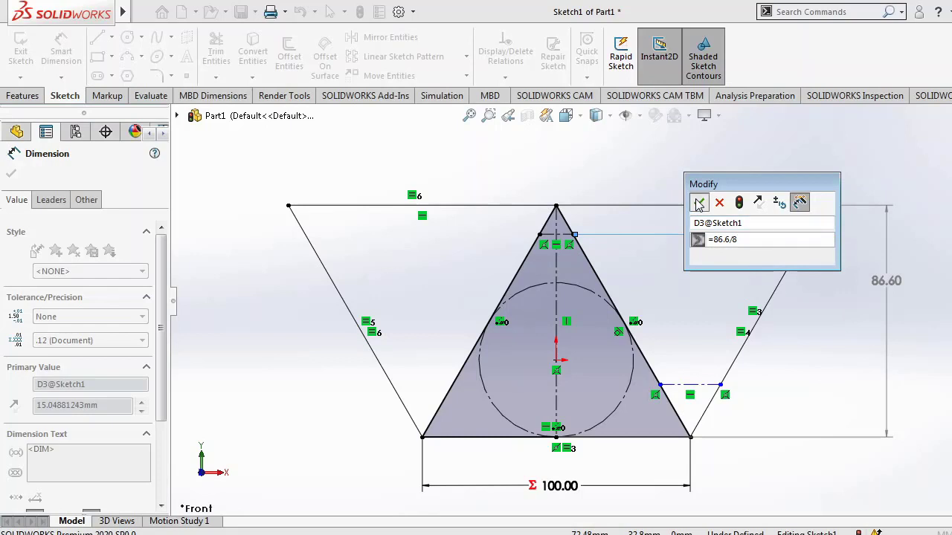
key("Return")
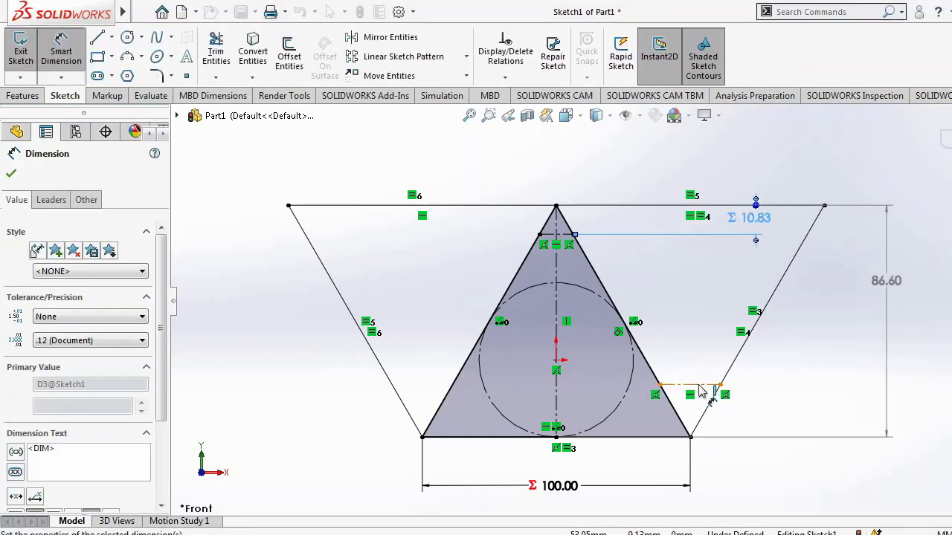
Dimension the distance from the lower short centerline to the central triangle's base with the equation =86.6/4.
left_click(697, 385)
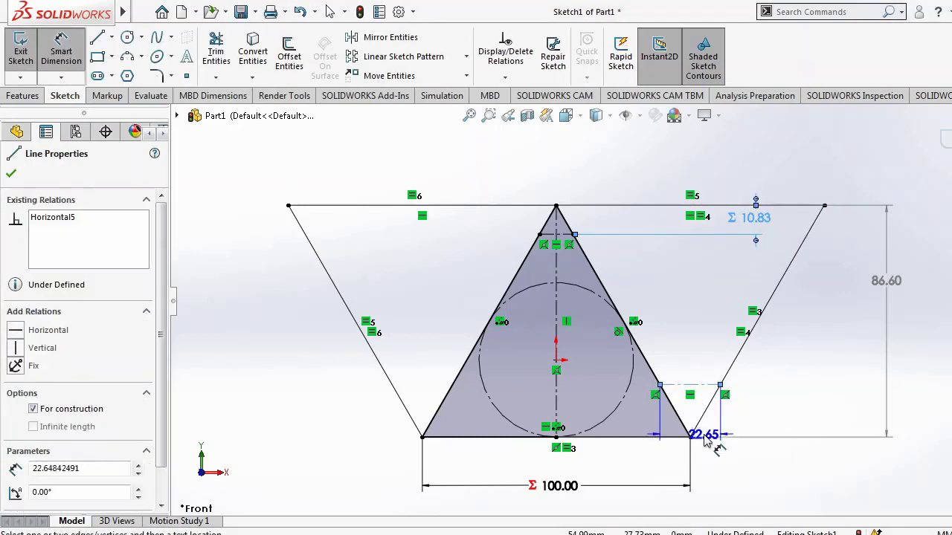
left_click(685, 437)
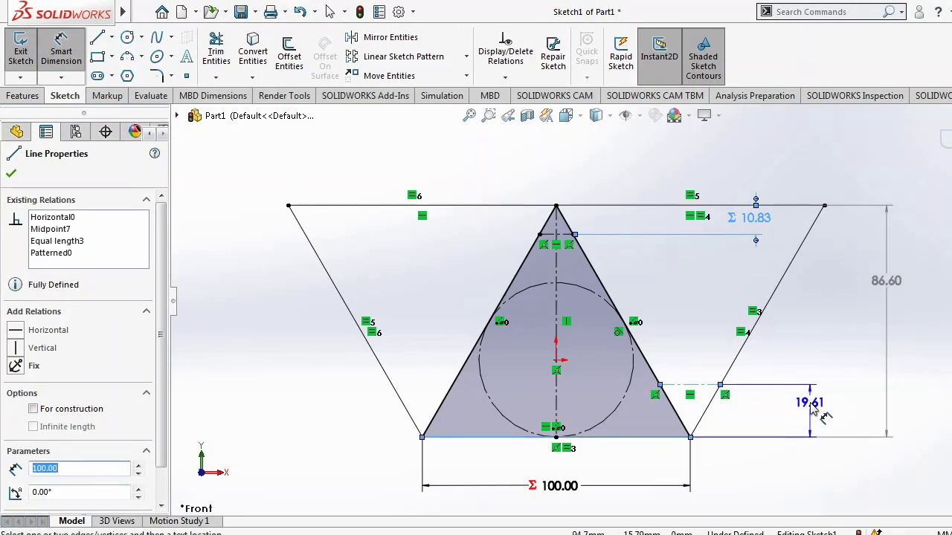
left_click(862, 394)
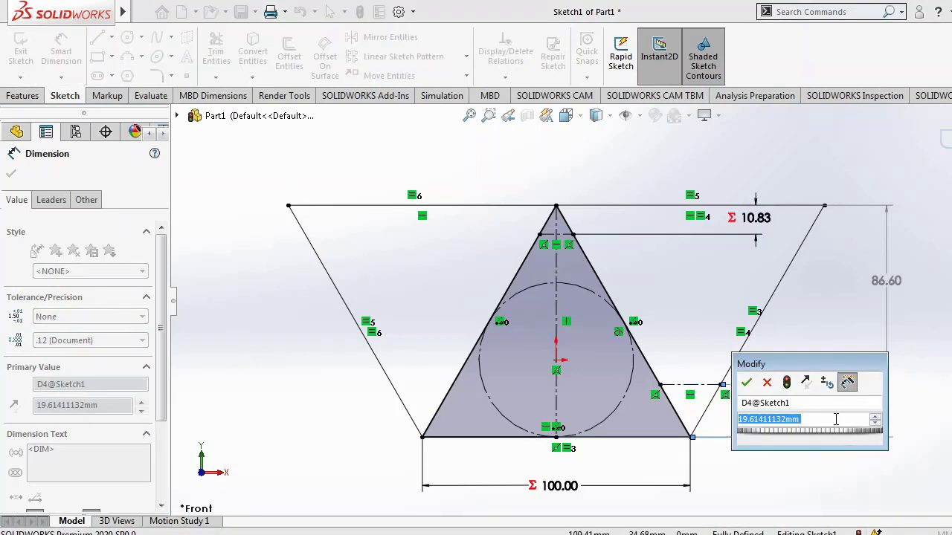
type("=86.6")
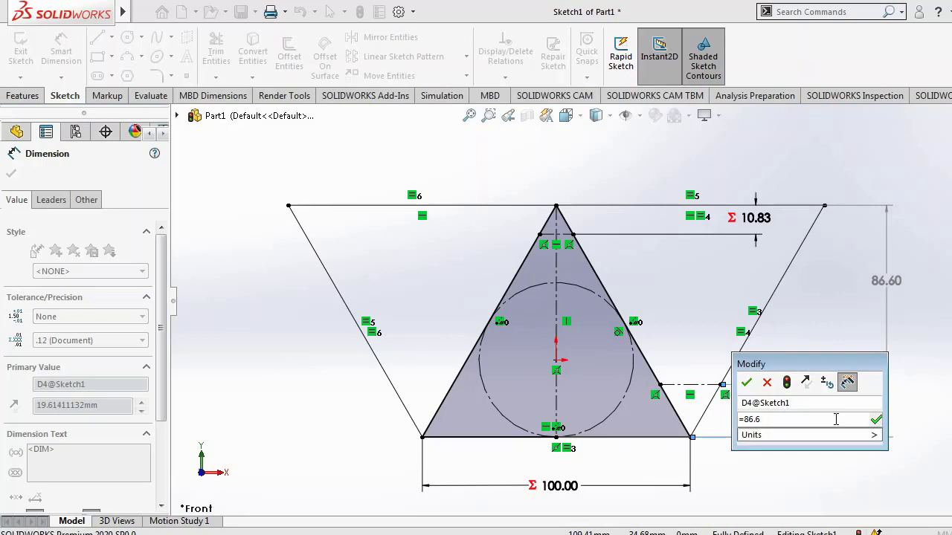
type("/4")
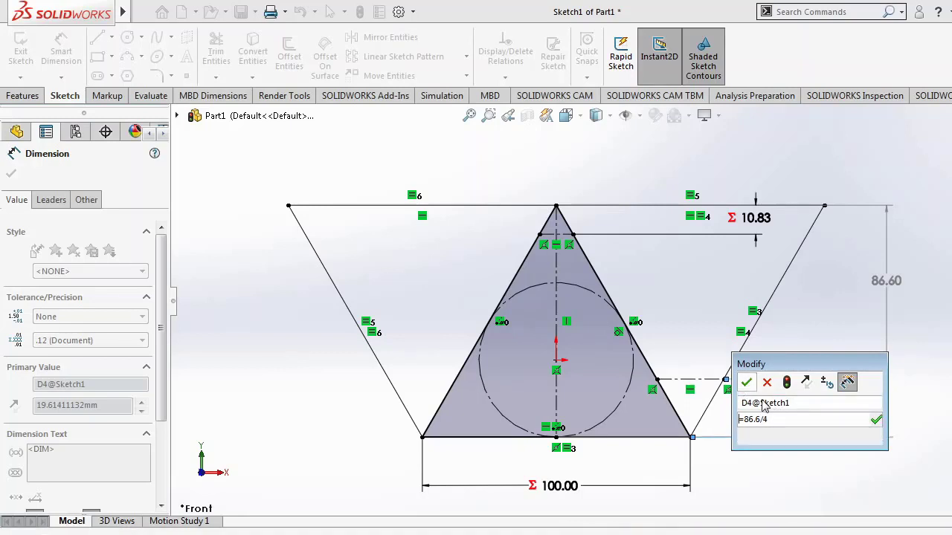
key("Return")
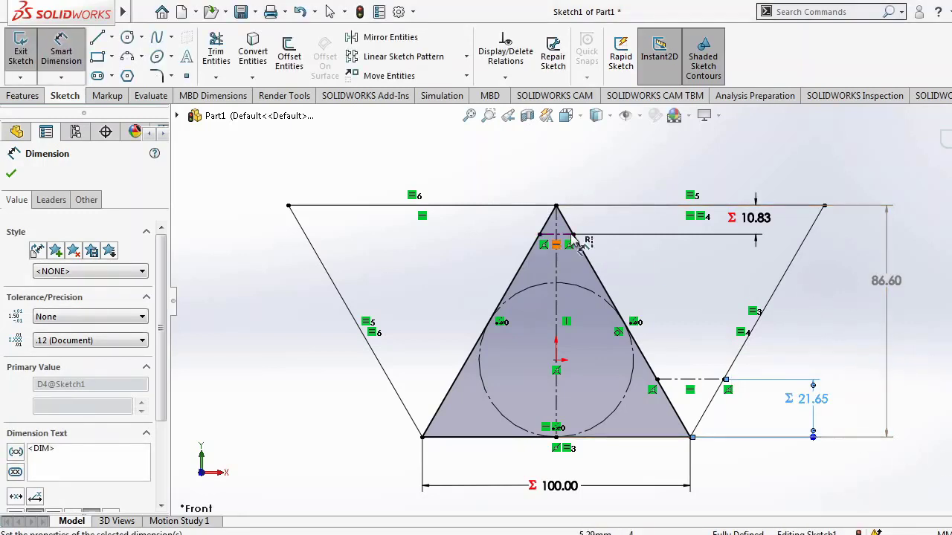
Sketch a three-point arc between the upper short centerline's endpoints, bulging toward the apex with its crest on the vertical centerline.
scroll(617, 220, "down", 4)
scroll(573, 255, "down", 3)
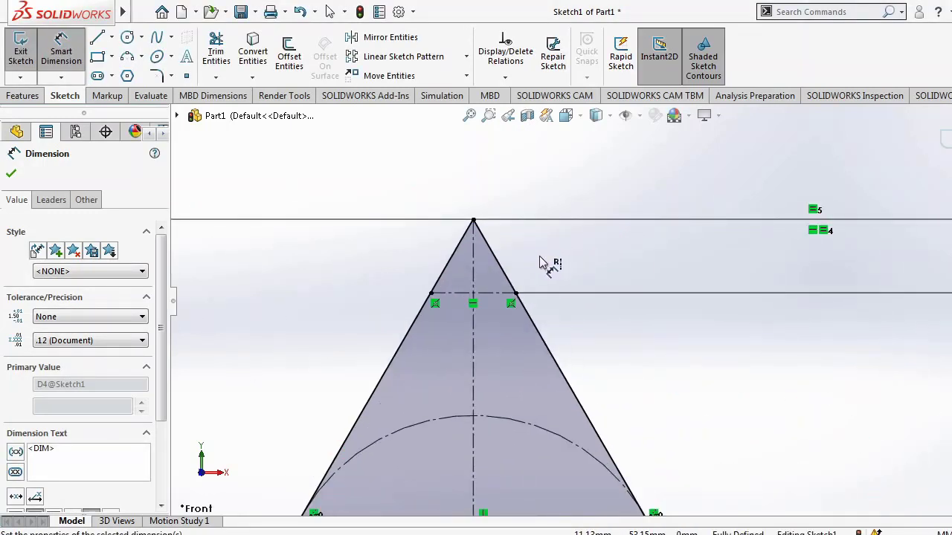
left_click(127, 58)
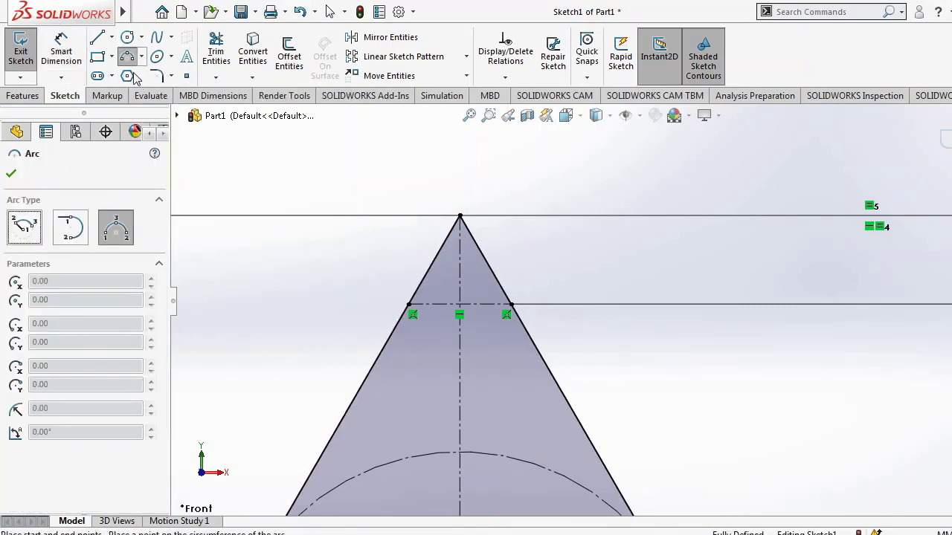
left_click(409, 305)
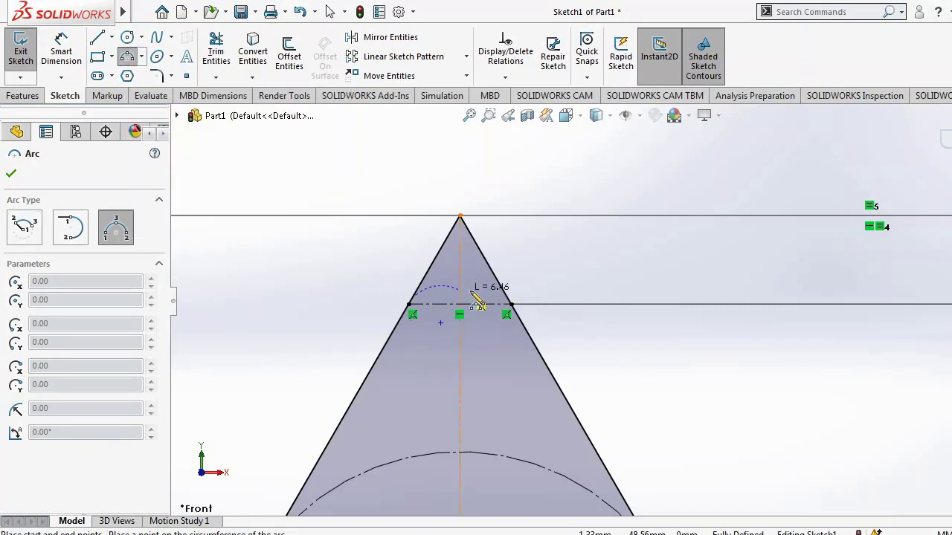
left_click(512, 305)
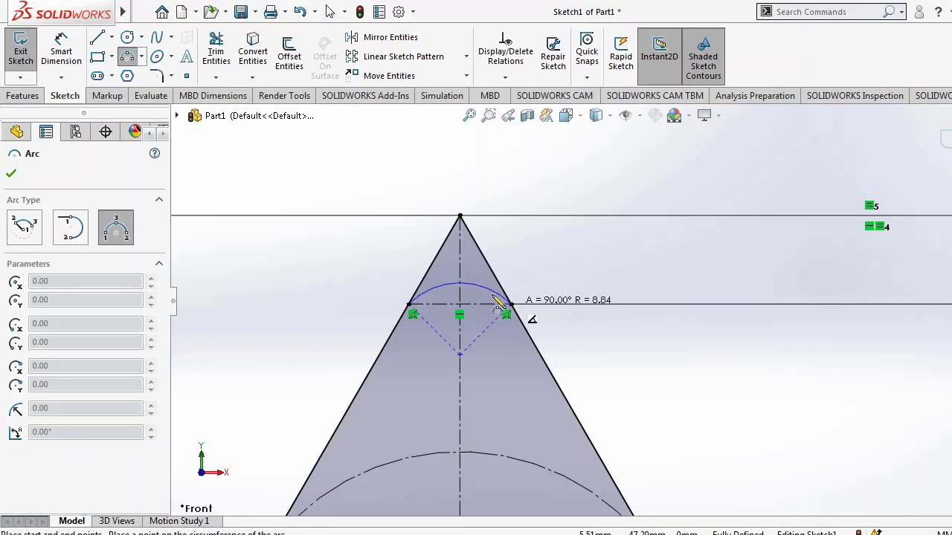
left_click(461, 272)
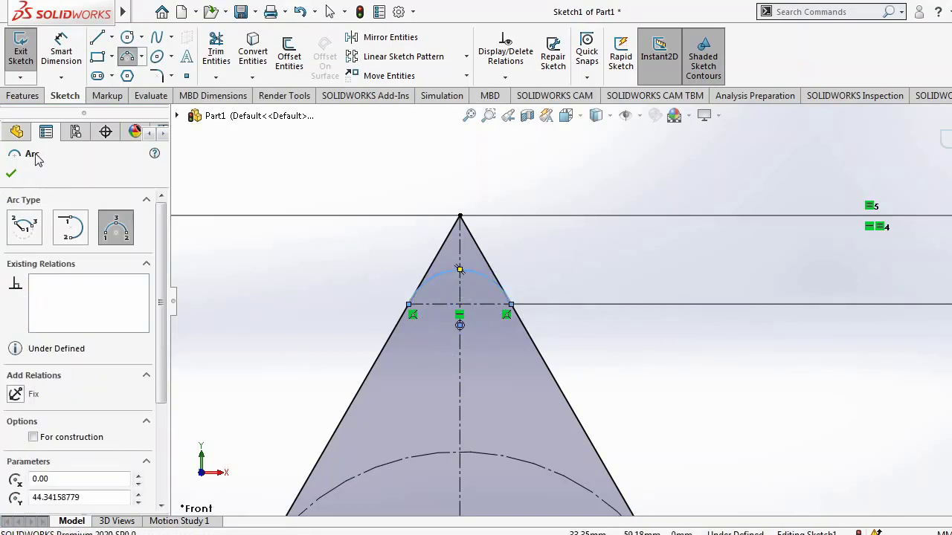
Make the new arc near the apex tangent to the central triangle's left side.
left_click(9, 176)
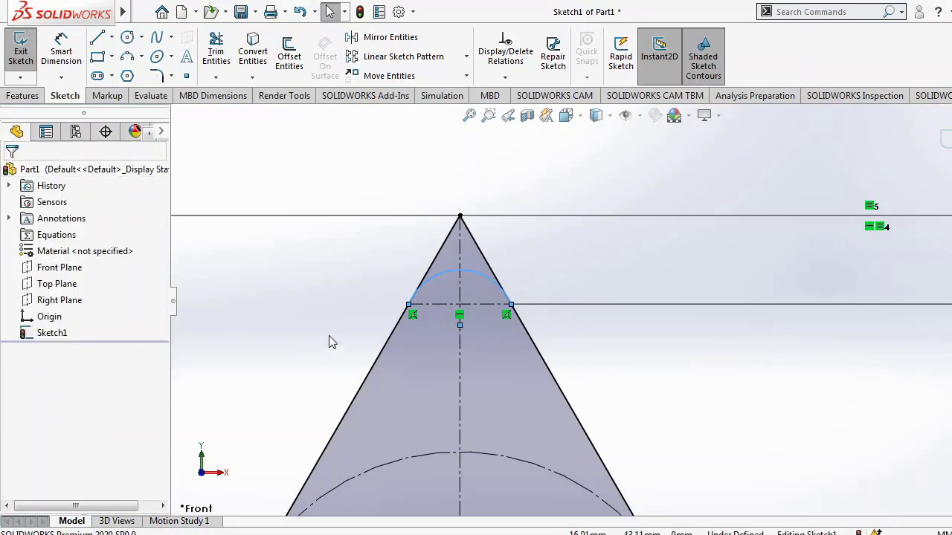
left_click(449, 272)
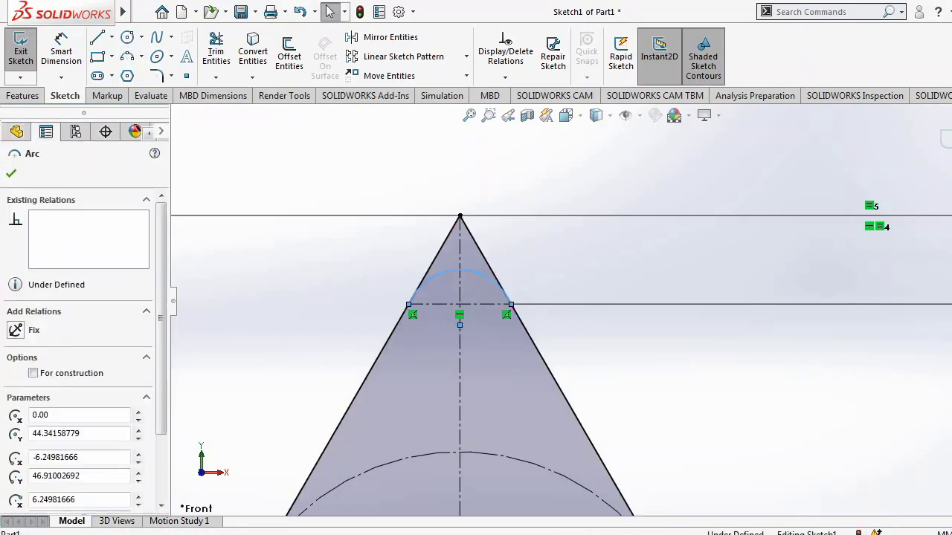
left_click(437, 264, "ctrl")
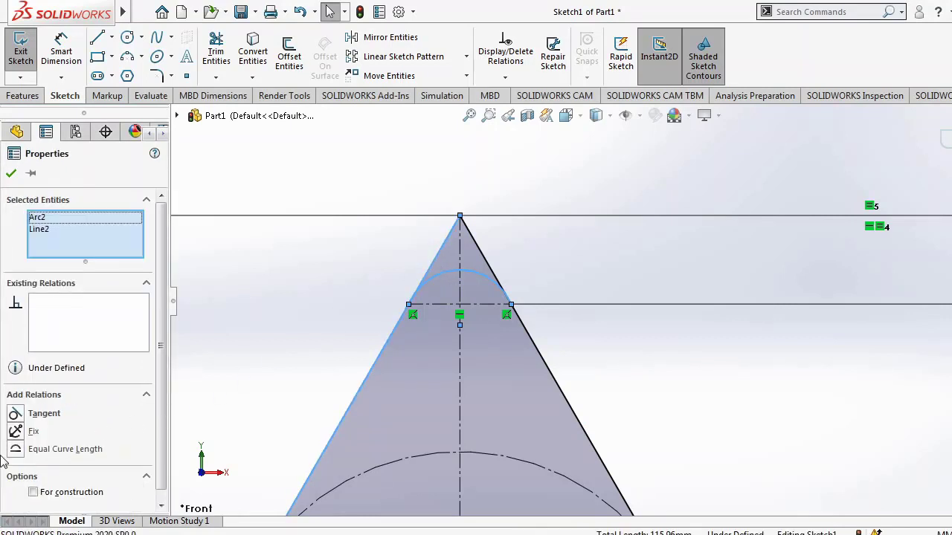
left_click(19, 413)
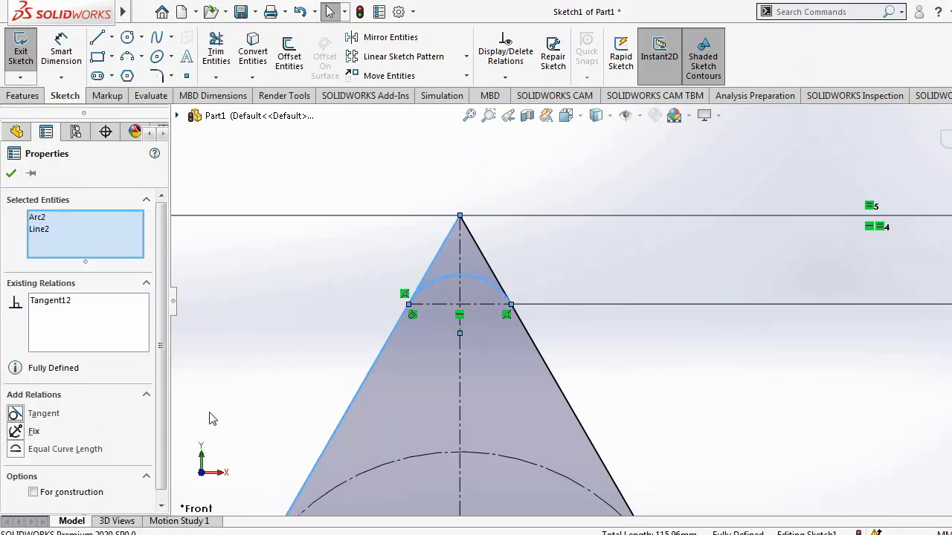
left_click(11, 173)
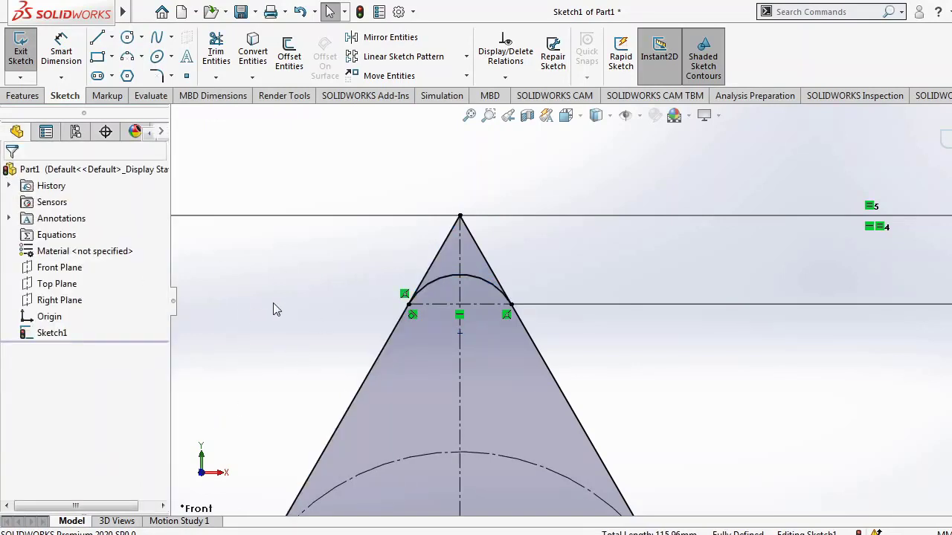
Make the same arc tangent to the central triangle's right side.
left_click(479, 283)
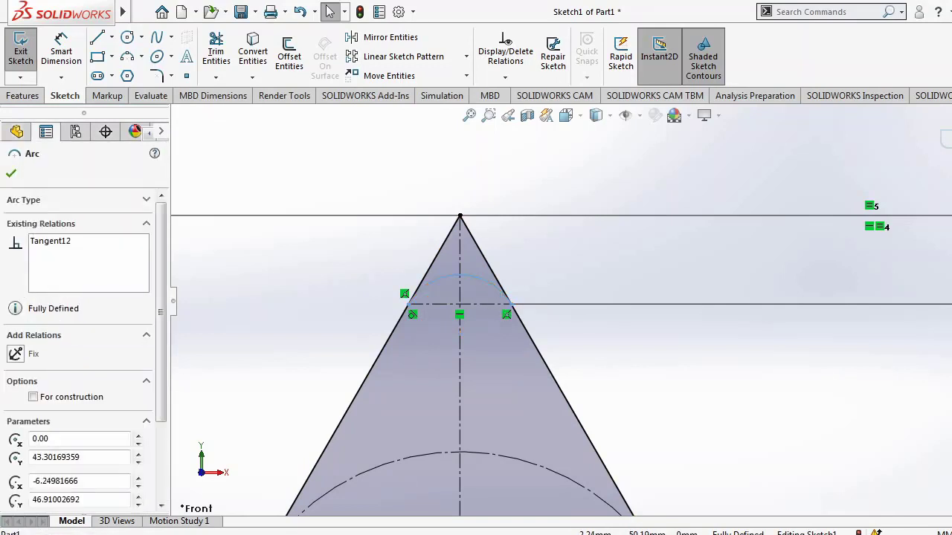
left_click(485, 260, "ctrl")
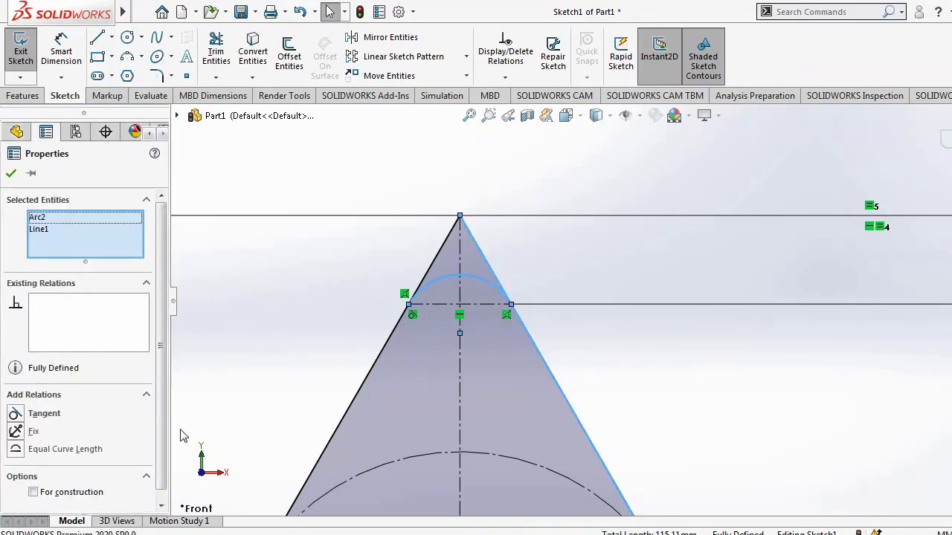
left_click(15, 417)
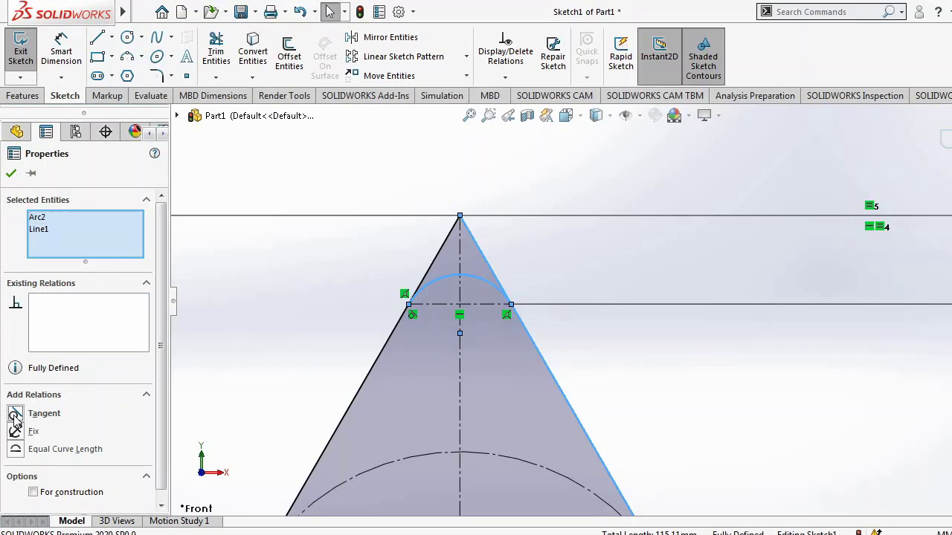
left_click(12, 174)
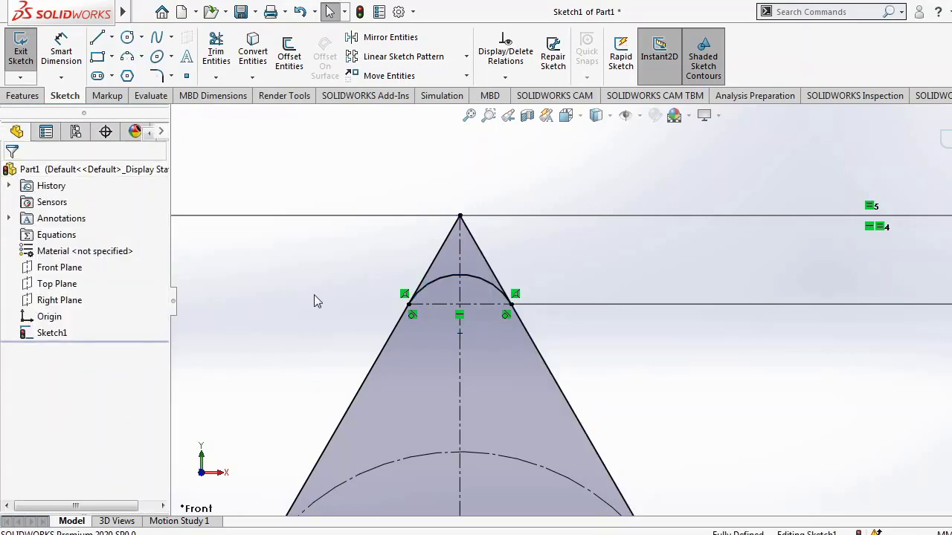
Sketch a horizontal centerline about 6.4 mm long between the central triangle's two sides, just above the arc's crest.
left_click(110, 38)
left_click(119, 75)
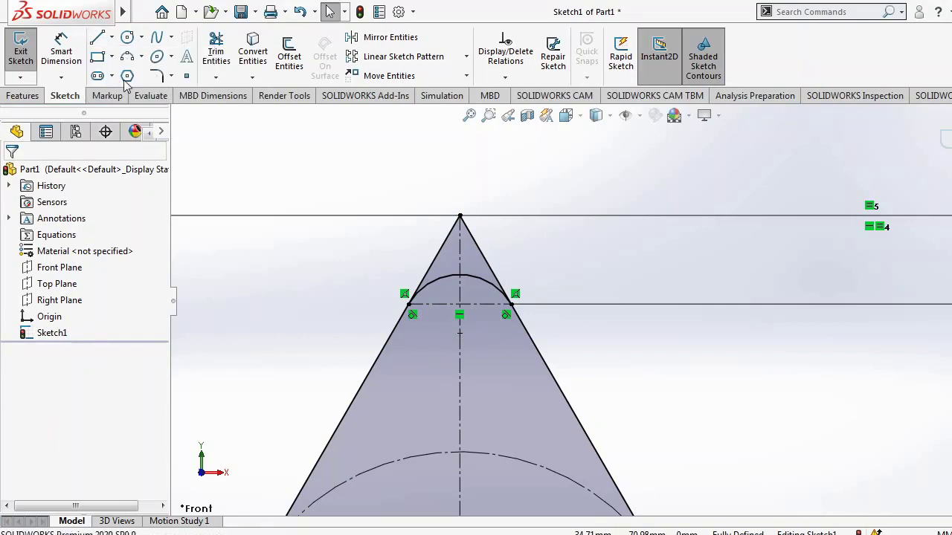
left_click(434, 260)
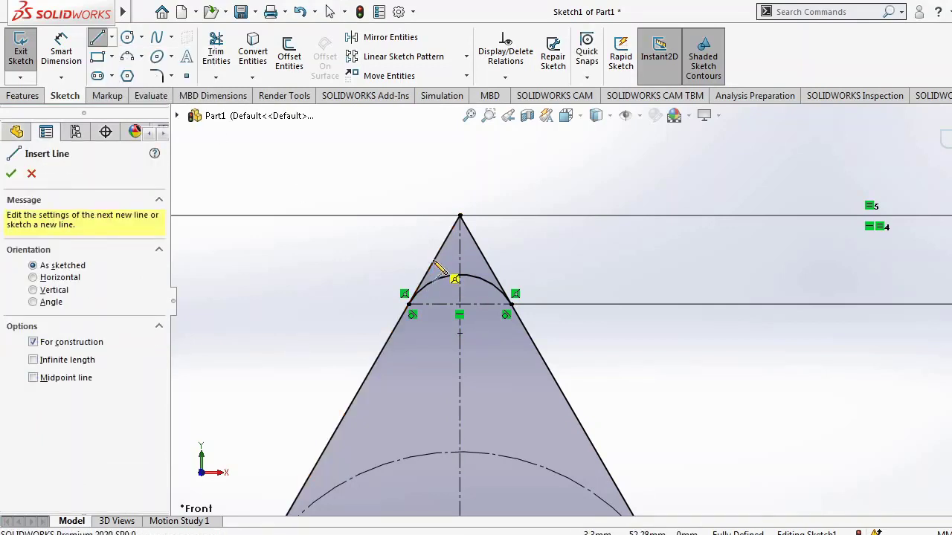
left_click(459, 260)
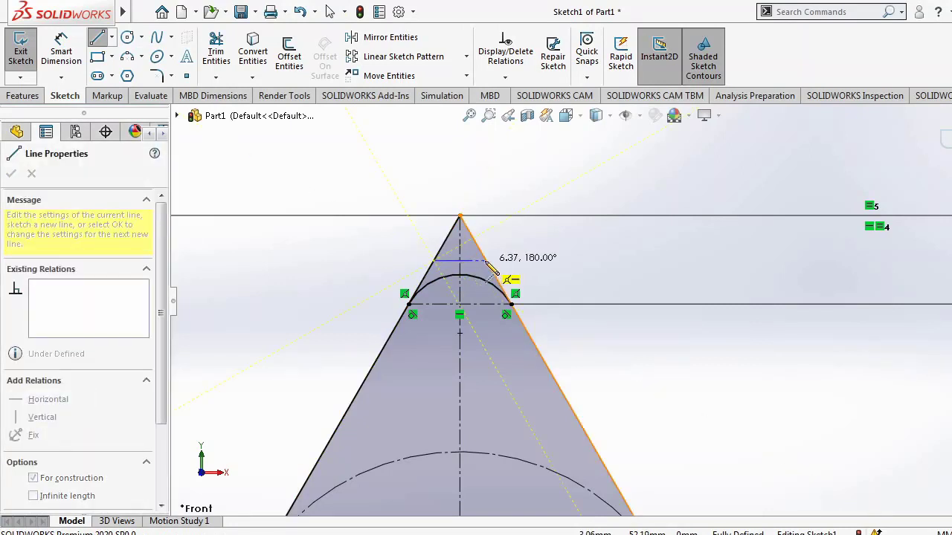
left_click(486, 262)
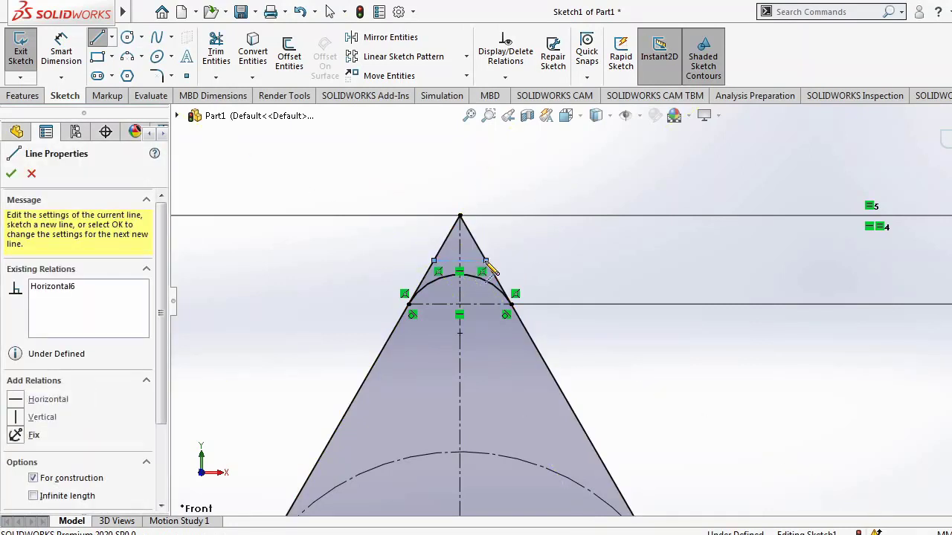
key("Escape")
key("Escape")
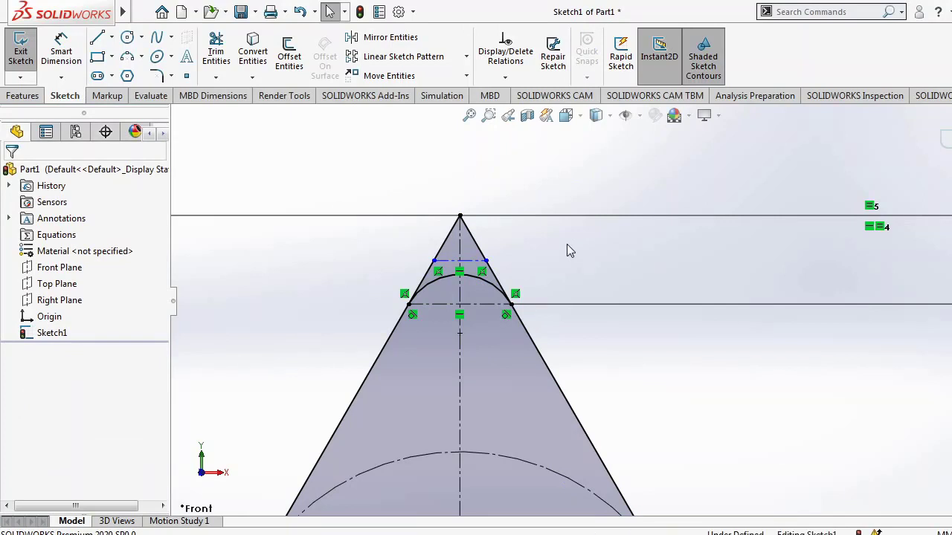
Make the short centerline above the arc tangent to the arc.
left_click(473, 266)
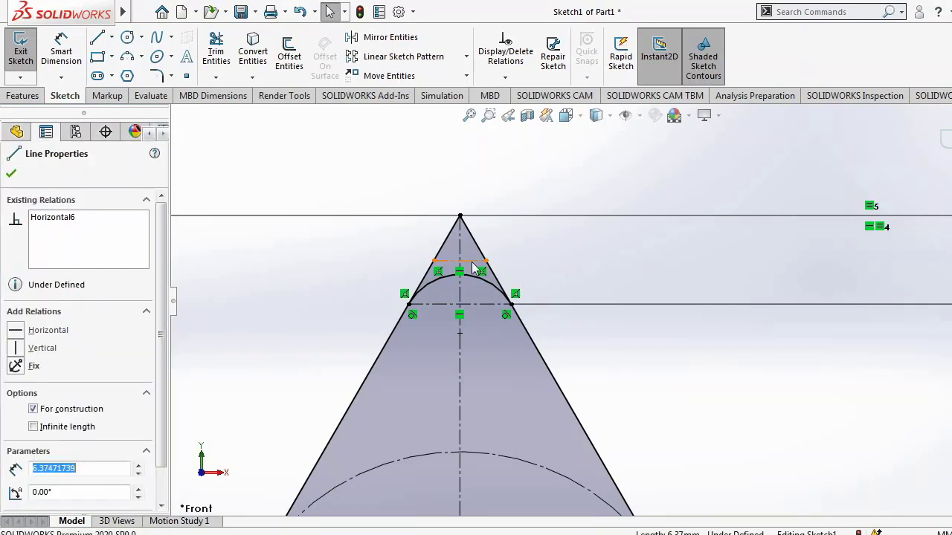
left_click(480, 281)
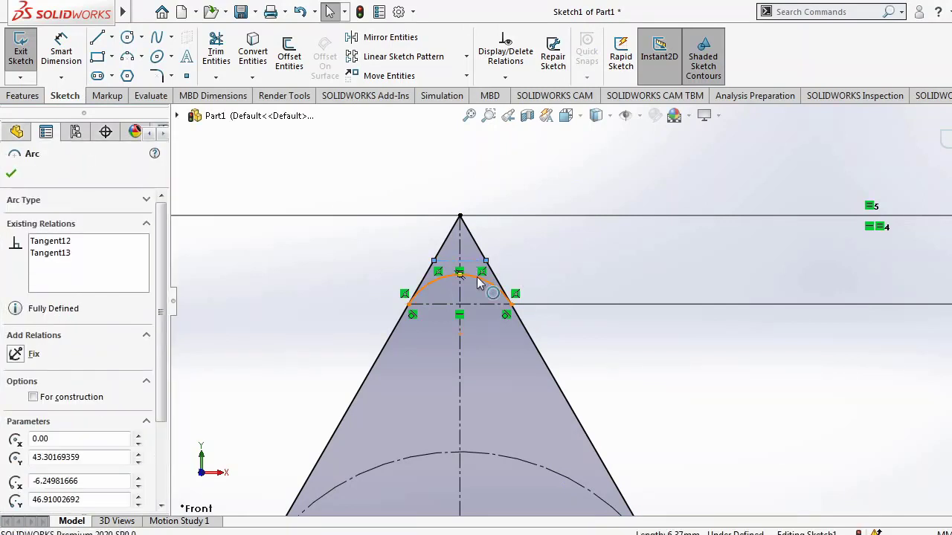
left_click(469, 261, "ctrl")
left_click(15, 414)
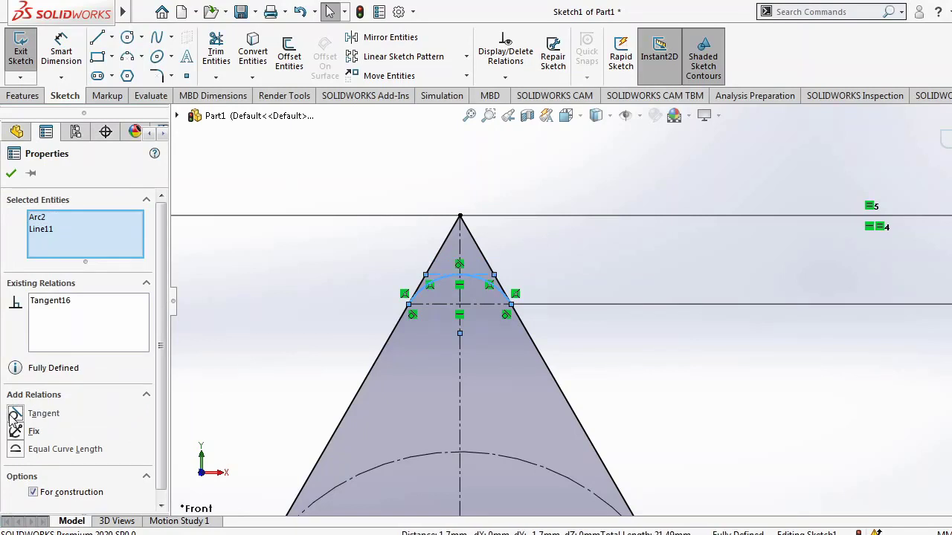
left_click(12, 173)
Add a driven dimension for the vertical distance from the triangle's apex to the centerline tangent to the arc.
left_click(61, 52)
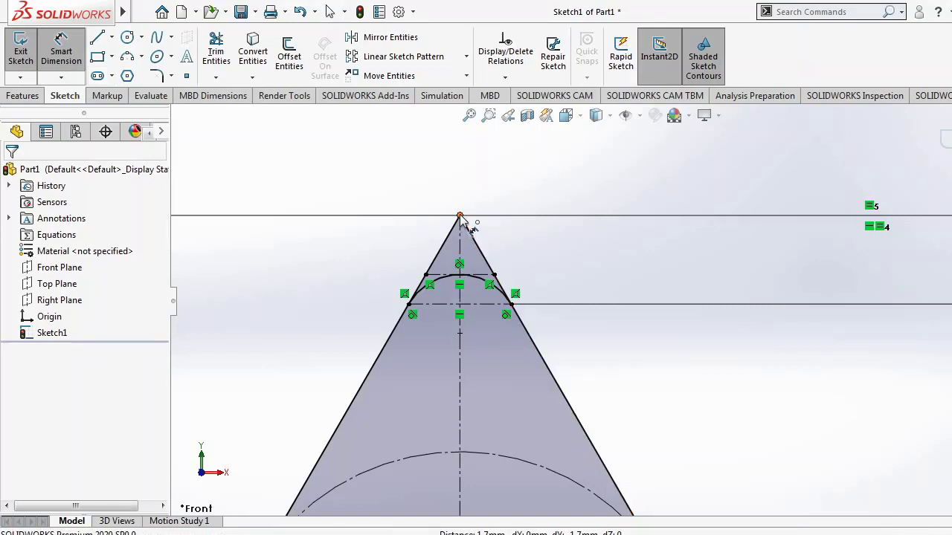
left_click(460, 275)
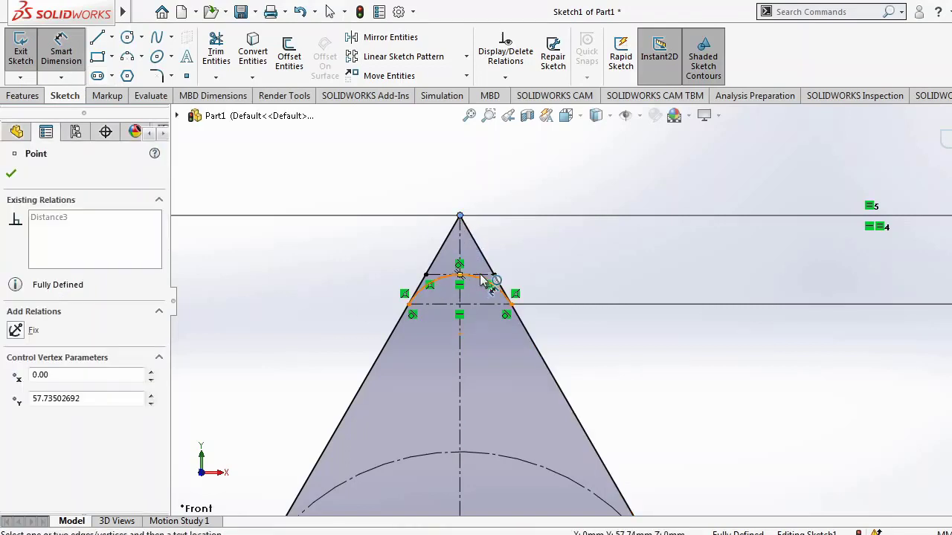
left_click(486, 276)
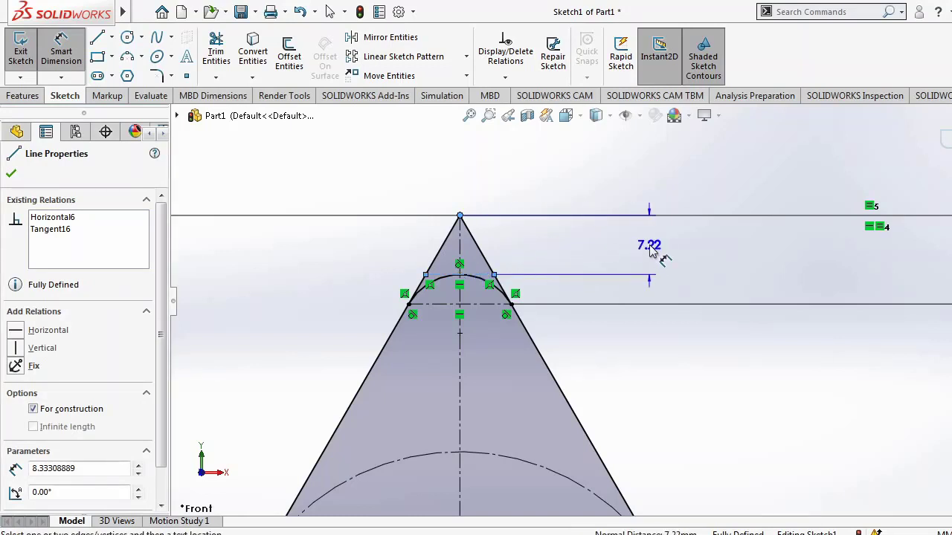
left_click(650, 250)
left_click(595, 273)
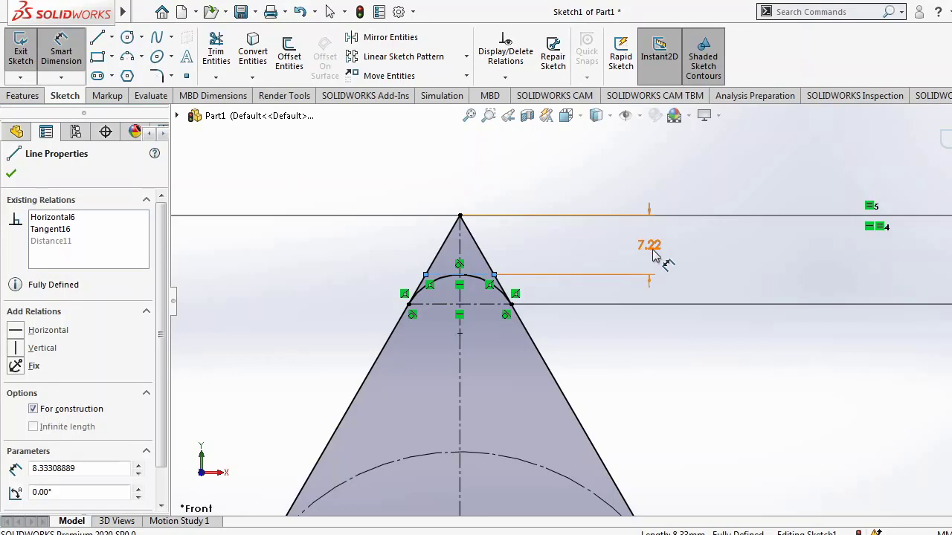
Reposition the dimension between the apex line and the arc's endpoint centerline closer to the triangle.
scroll(744, 346, "up", 1)
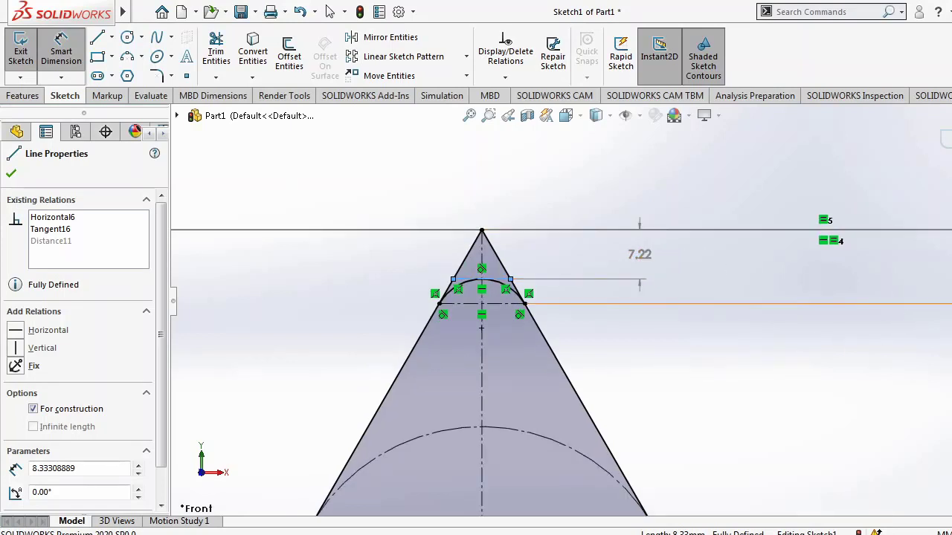
left_click_drag(951, 273, 753, 267)
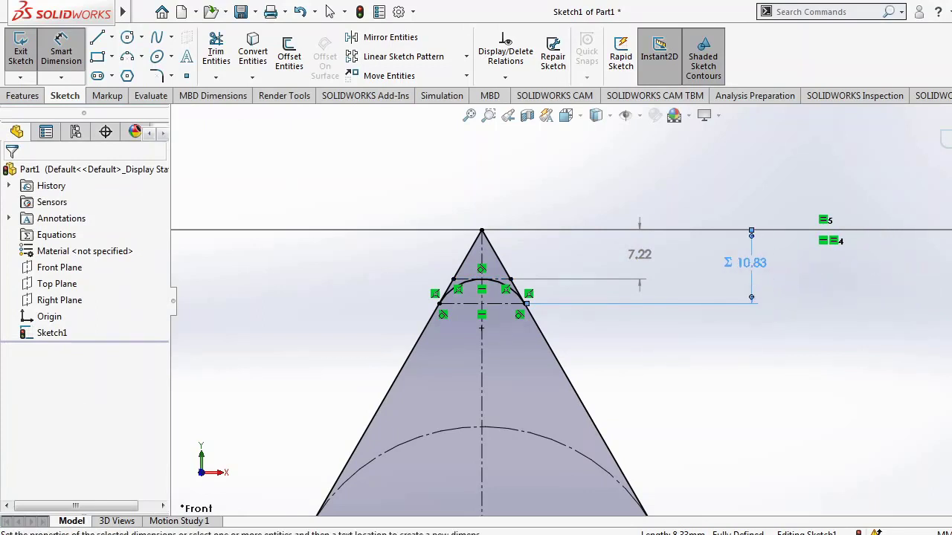
scroll(528, 277, "down", 2)
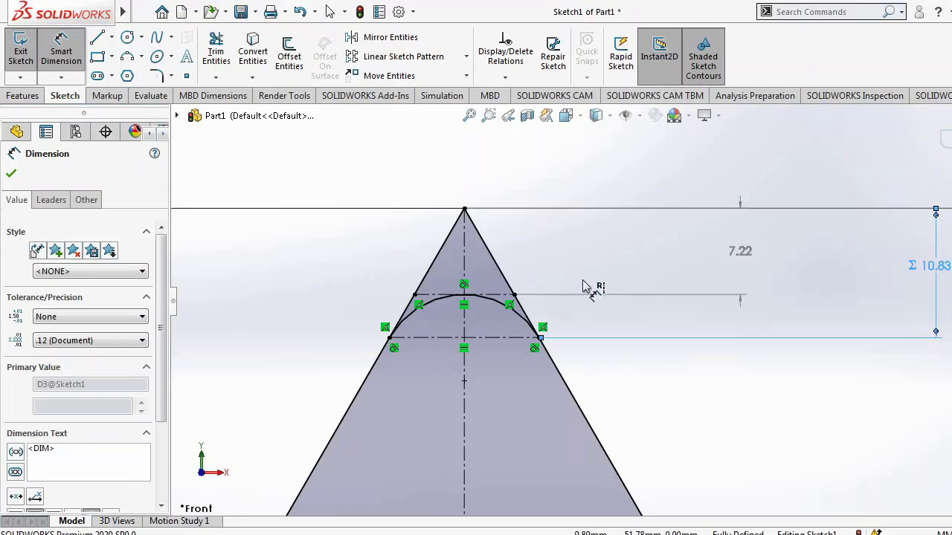
Start dimensioning the short centerline that joins the arc's endpoints.
left_click(65, 41)
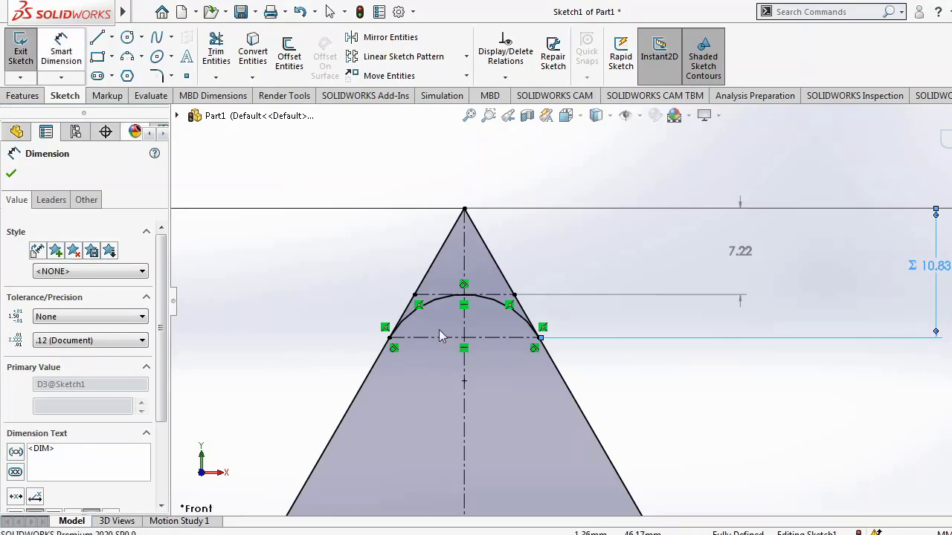
left_click(520, 338)
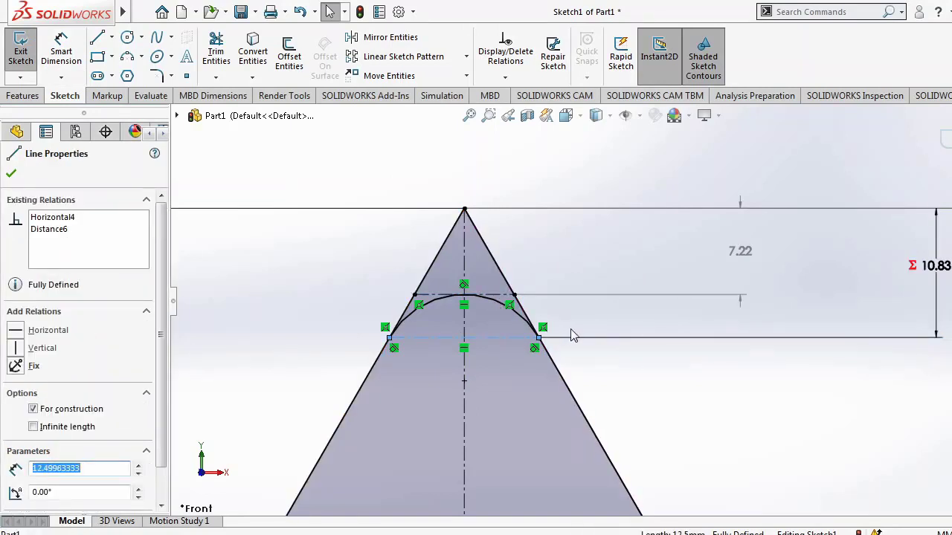
left_click(61, 51)
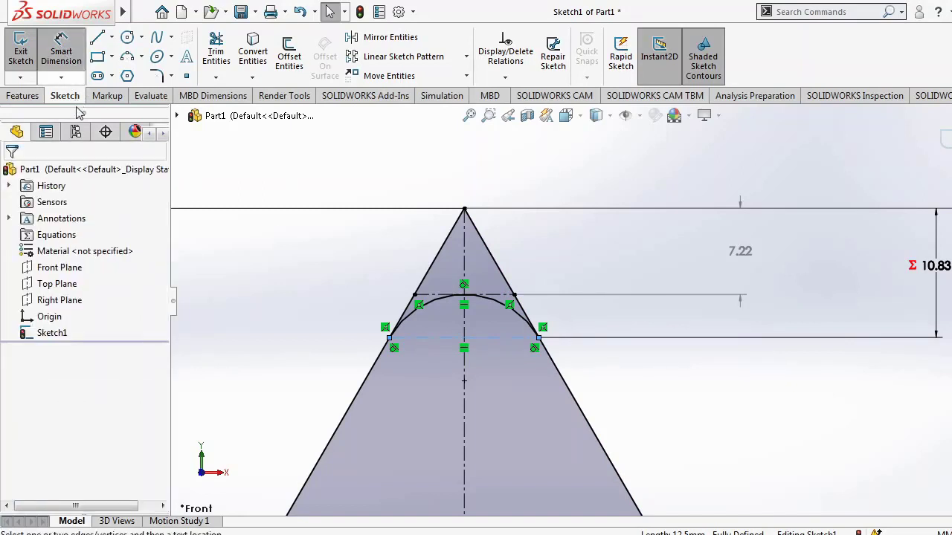
Add a driven dimension between the two horizontal construction lines near the triangle's apex.
left_click(497, 297)
left_click(506, 338)
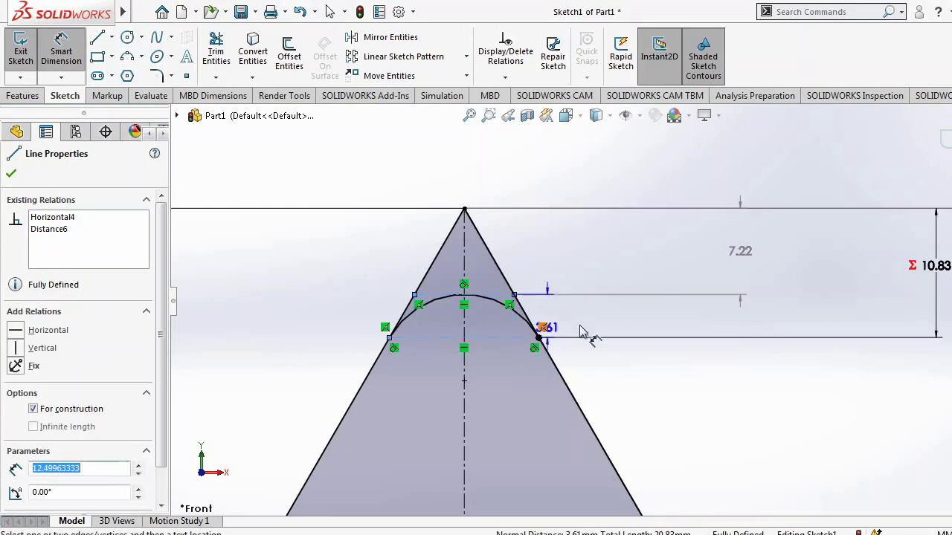
left_click(678, 325)
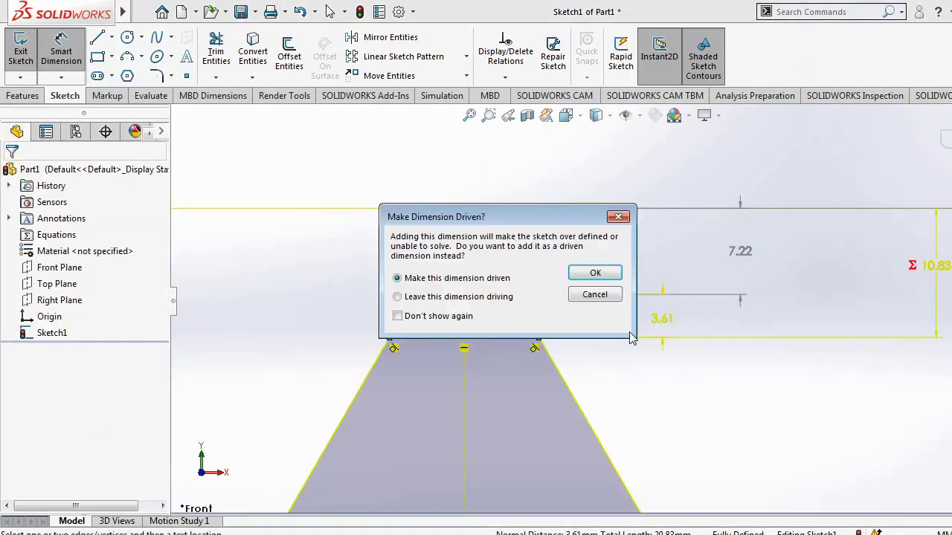
left_click(610, 273)
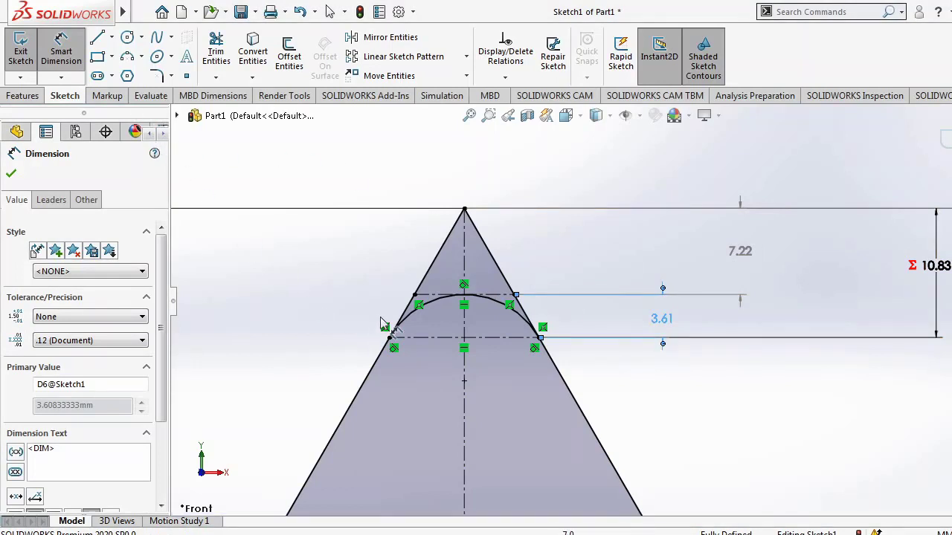
Add a driven radius dimension to the arc below the triangle's apex.
left_click(431, 308)
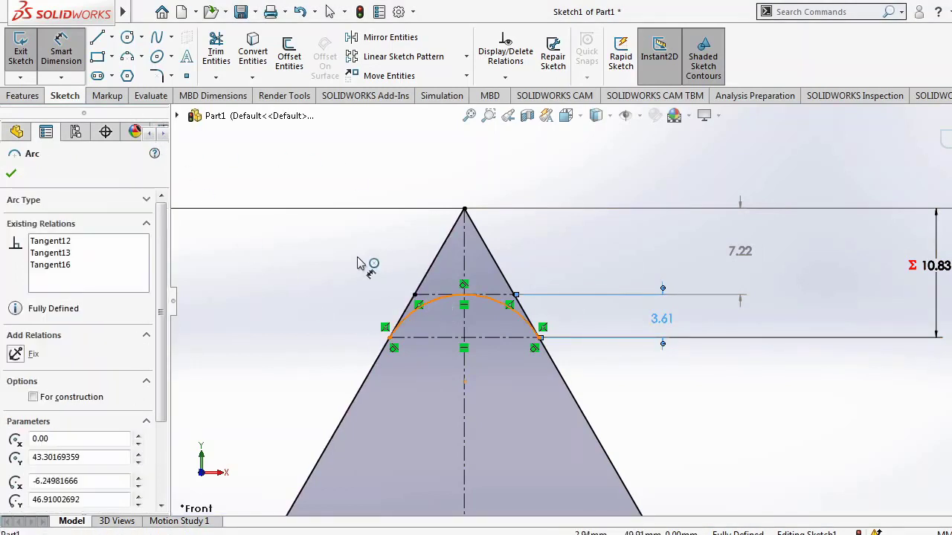
left_click(336, 249)
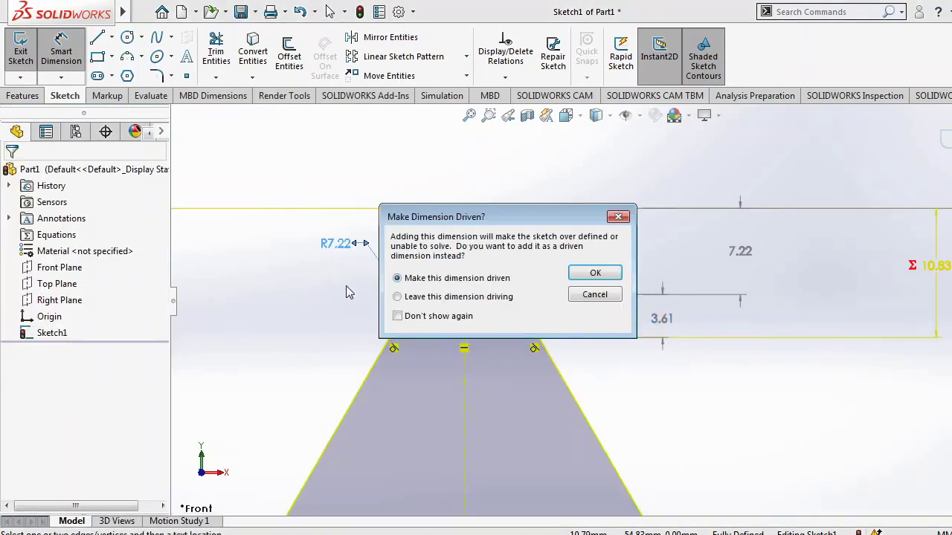
left_click(597, 273)
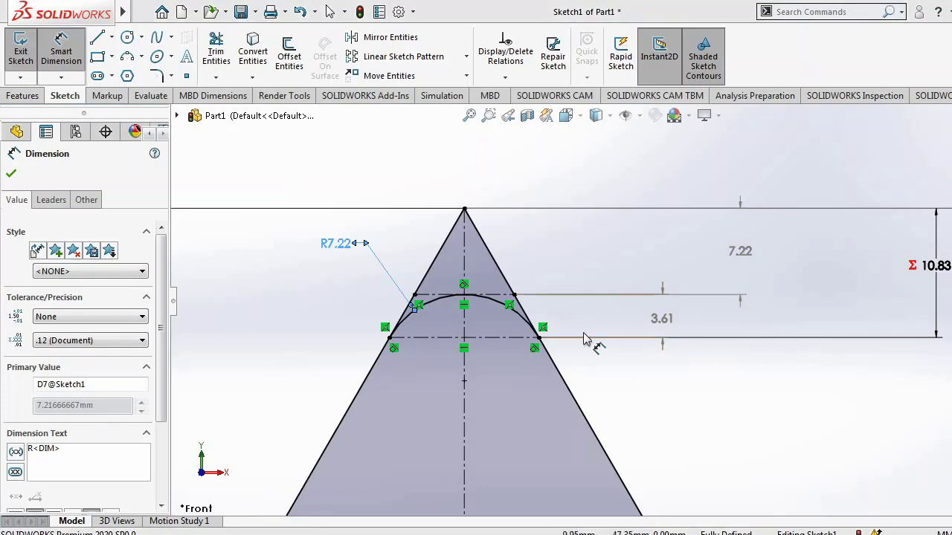
In Calculator, compute one third of 10.83 and two thirds of 10.83, closing it when finished.
left_click_drag(295, 206, 182, 221)
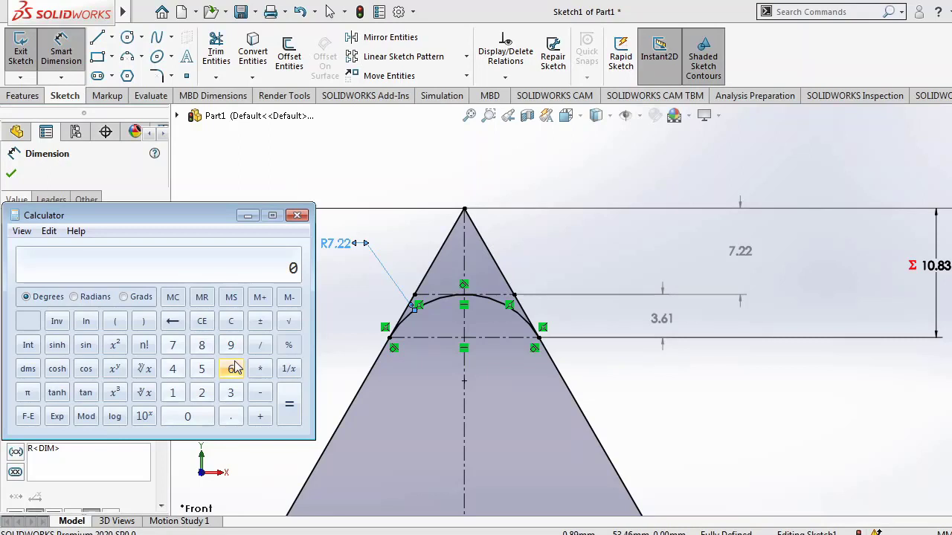
type(".83")
type("3")
key("Return")
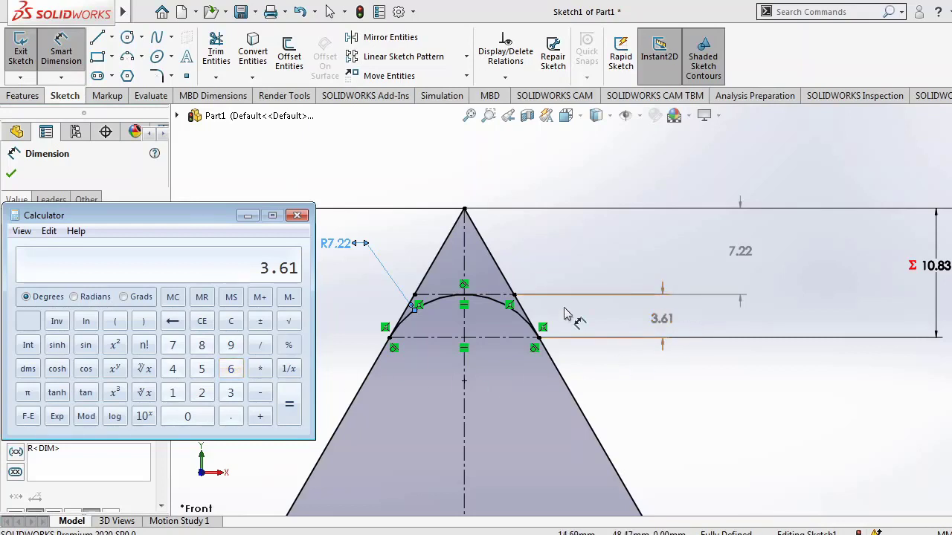
left_click(232, 325)
type("10.83")
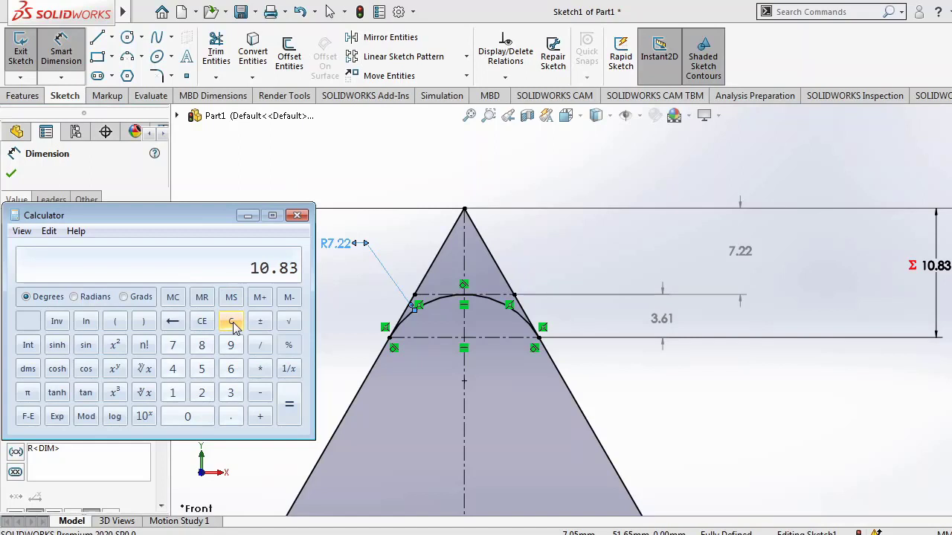
type("*2/3")
key("Return")
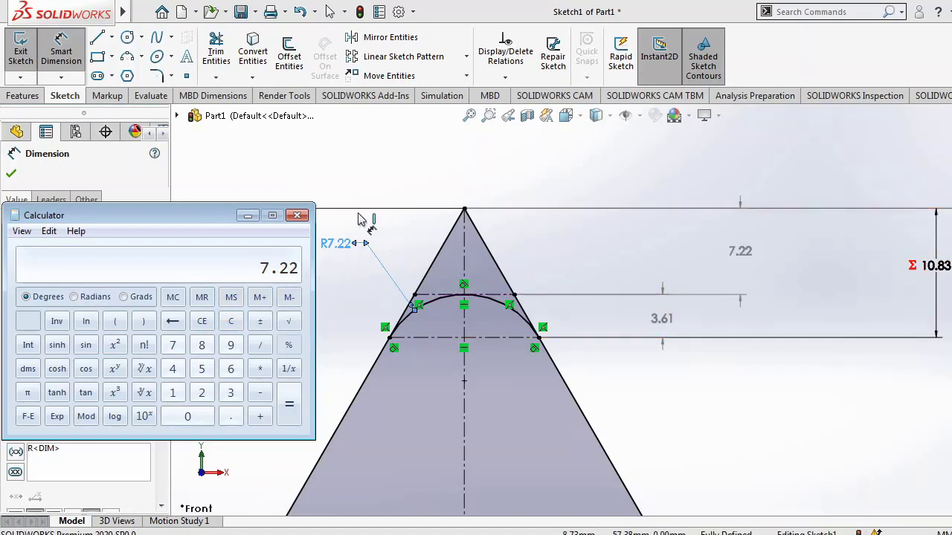
left_click(298, 215)
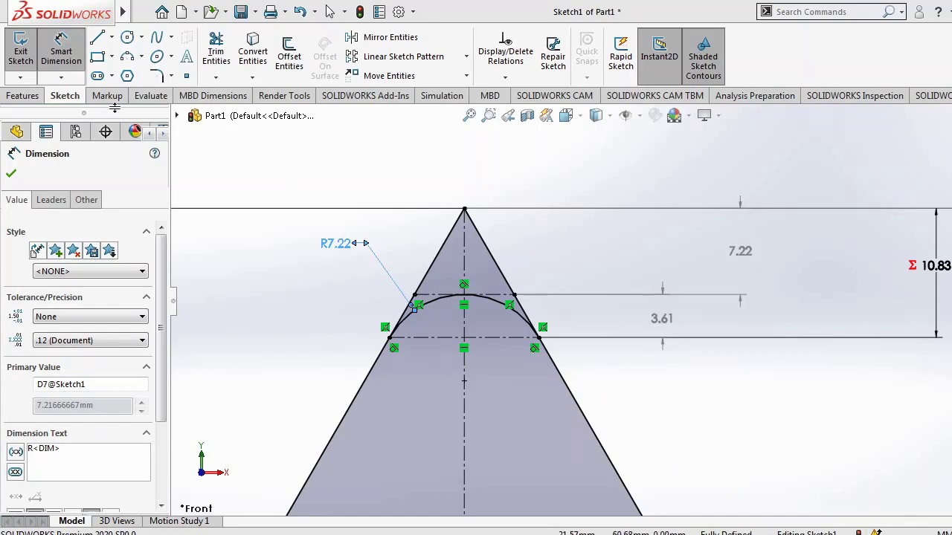
Sketch a downward-bulging three-point arc of about 14 mm radius between the ends of the construction line above the shaded triangle's lower-right vertex.
left_click(64, 54)
scroll(759, 463, "down", 2)
scroll(758, 464, "up", 6)
scroll(742, 487, "up", 2)
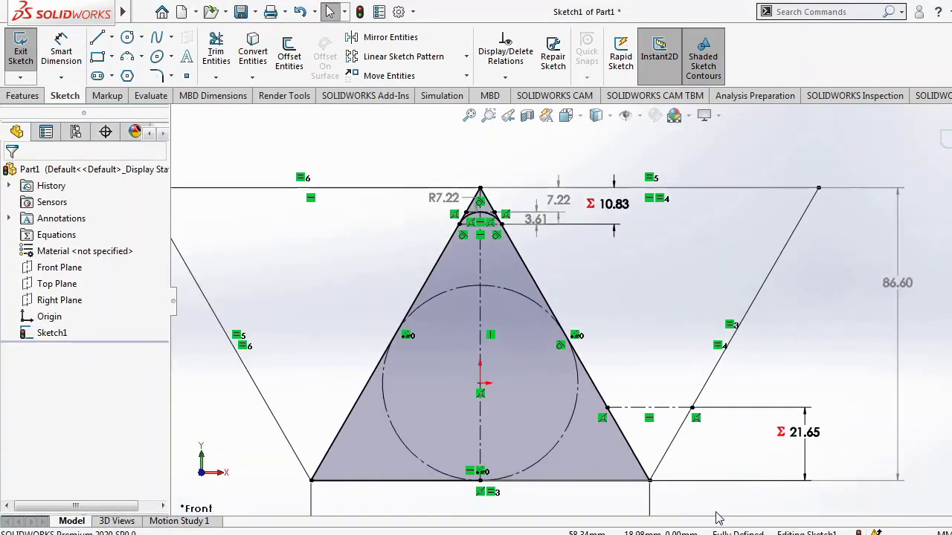
scroll(607, 333, "down", 4)
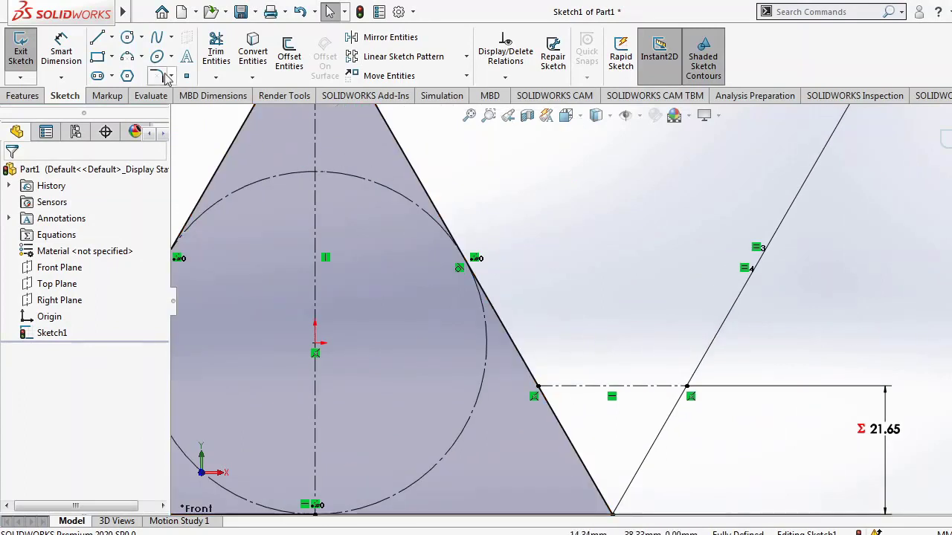
left_click(128, 57)
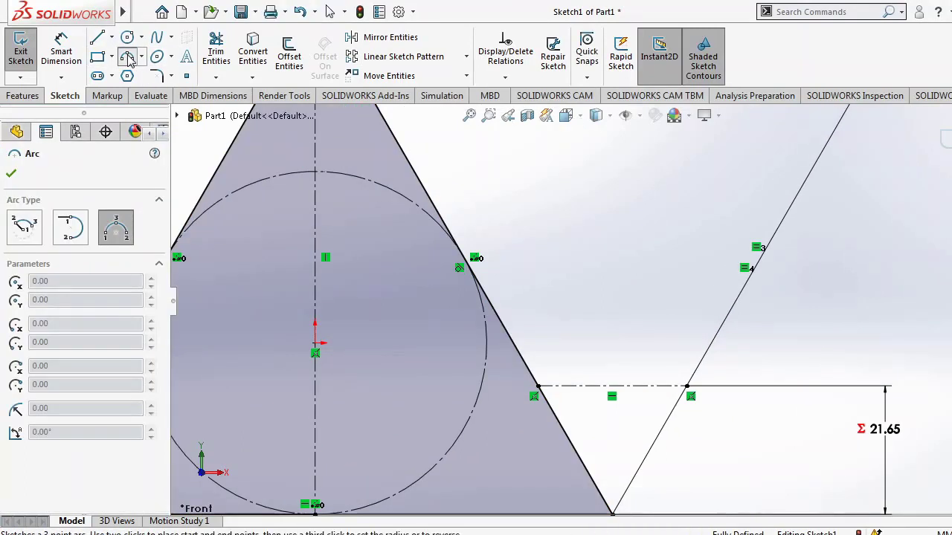
left_click(538, 388)
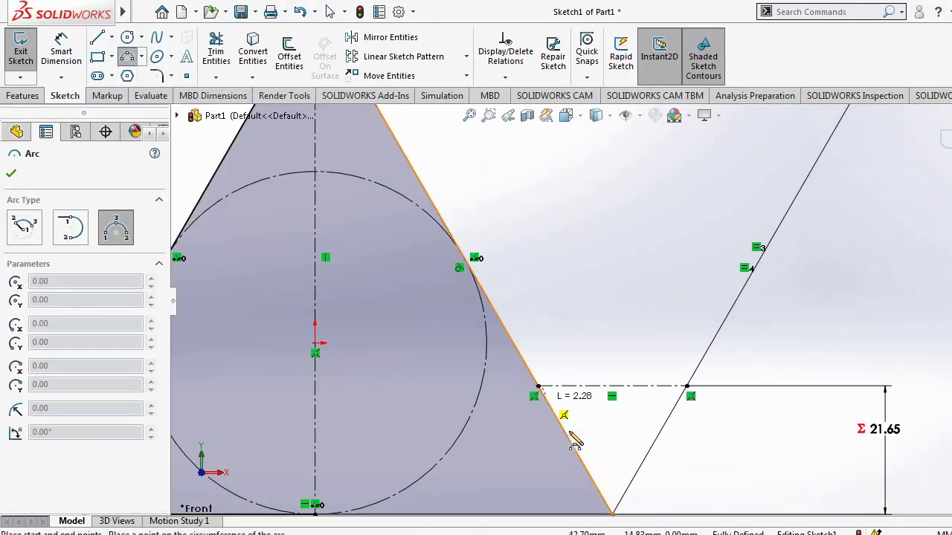
left_click(687, 387)
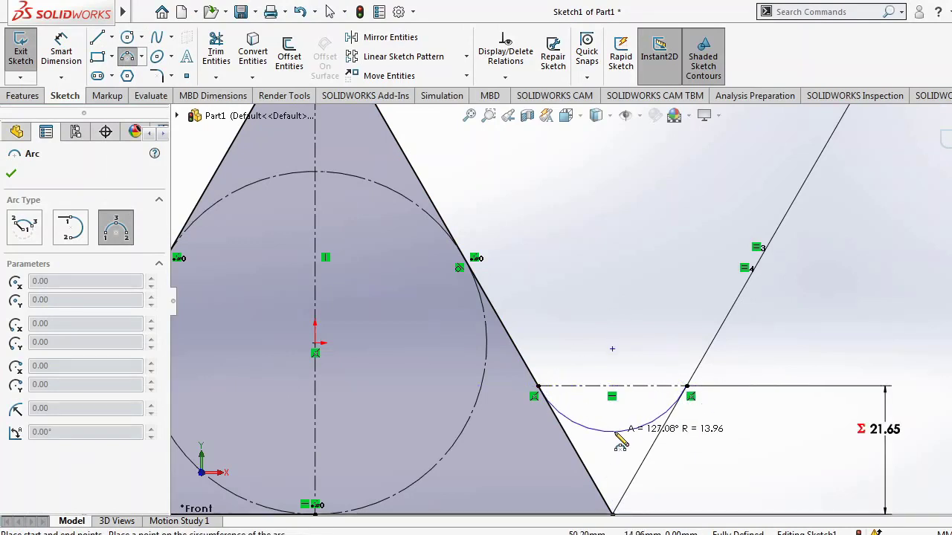
left_click(616, 432)
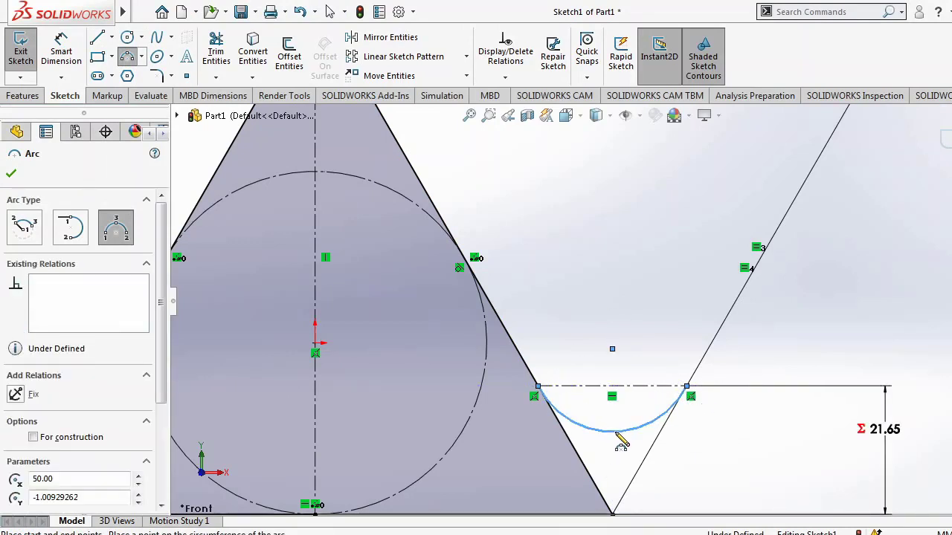
left_click(329, 11)
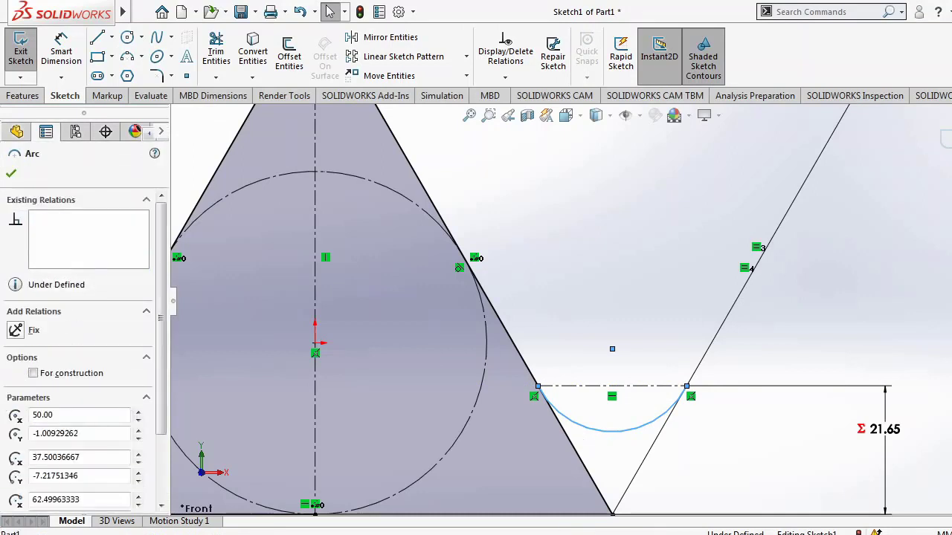
Make the new arc tangent to the shaded triangle's slanted side and to the neighbouring slanted line.
left_click(571, 442, "ctrl")
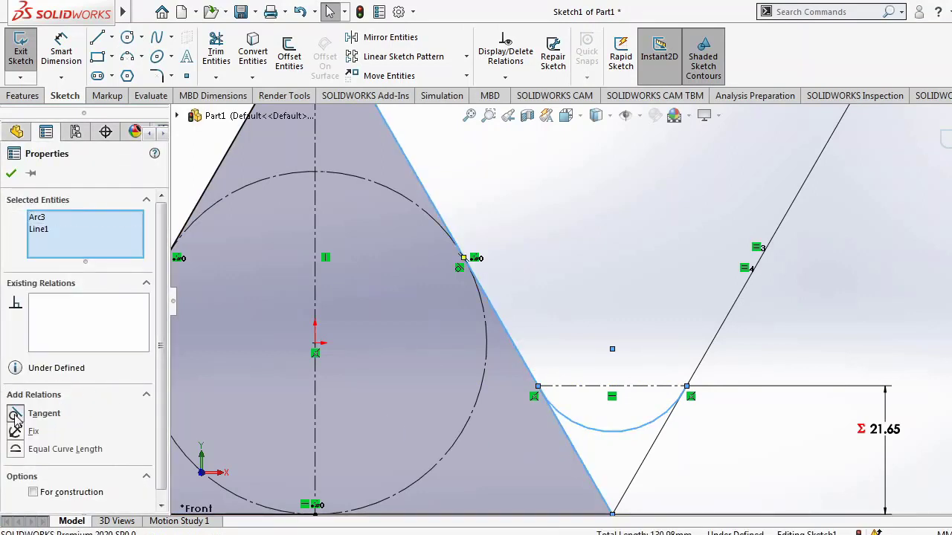
left_click(15, 414)
left_click(669, 431)
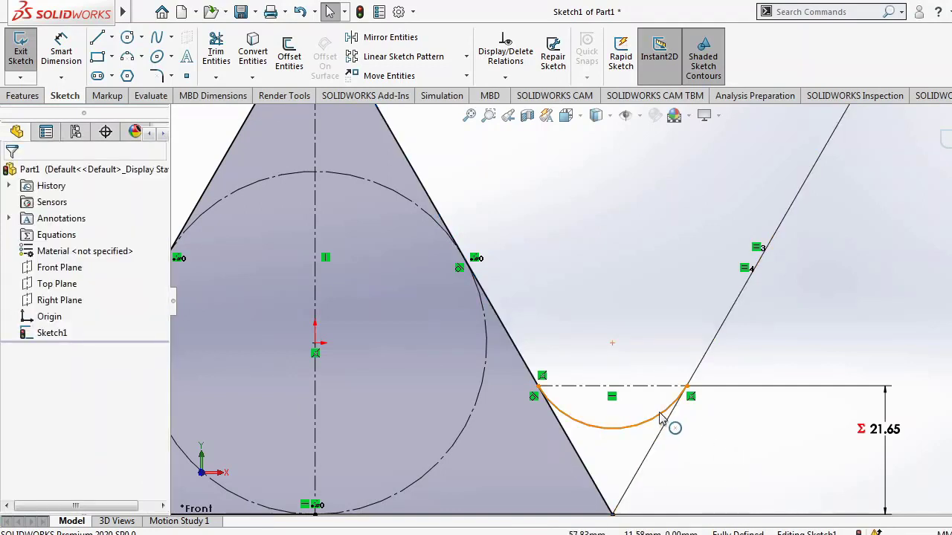
left_click(667, 428)
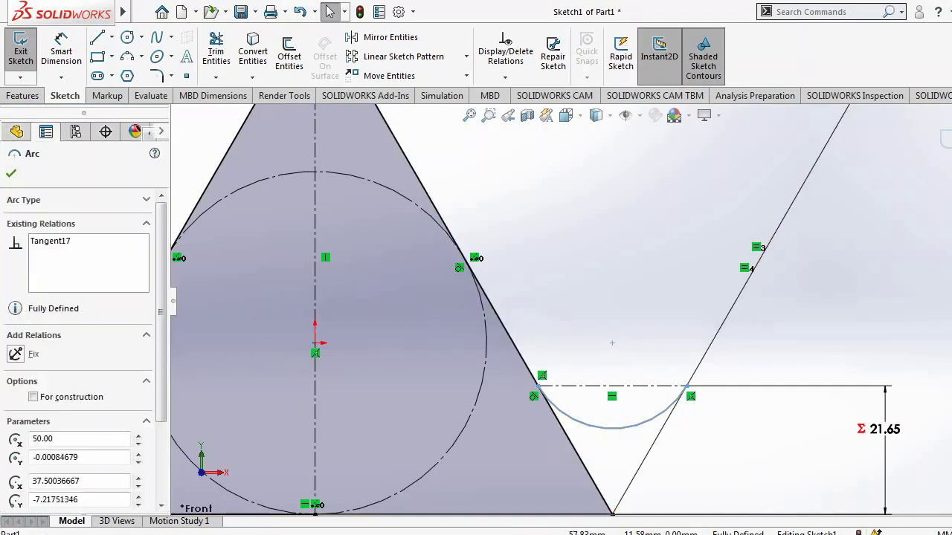
left_click(664, 429, "ctrl")
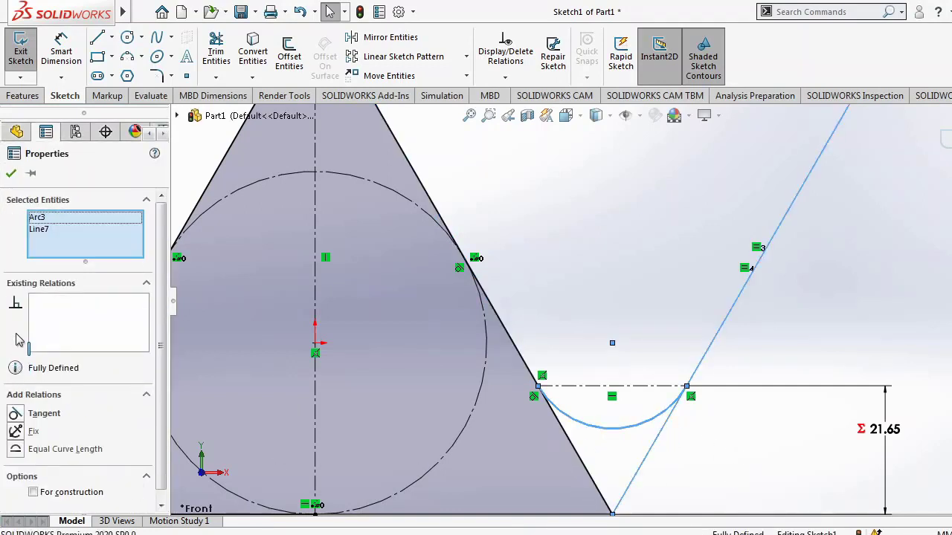
left_click(14, 413)
left_click(11, 174)
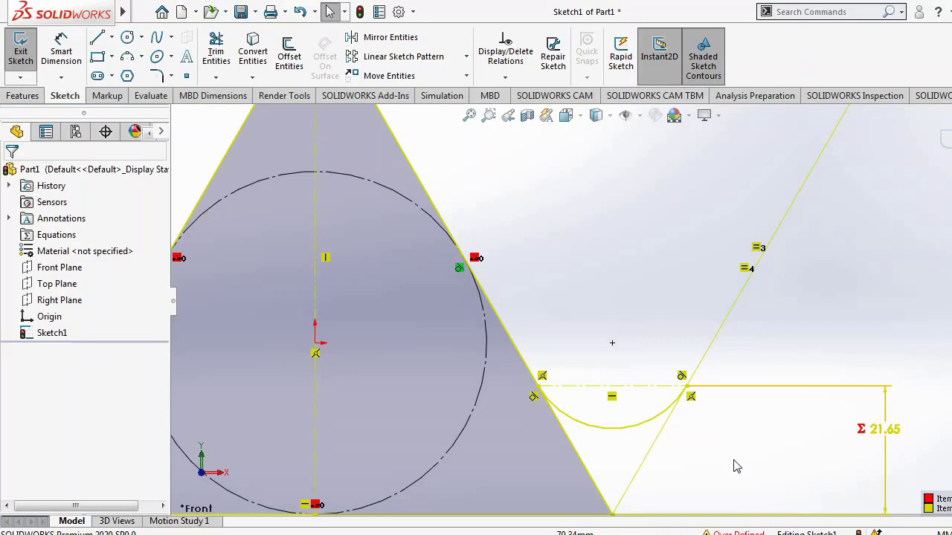
Diagnose the over-defined sketch with SketchXpert and accept solution 1, which deletes the Coincident1 relation.
left_click(740, 533)
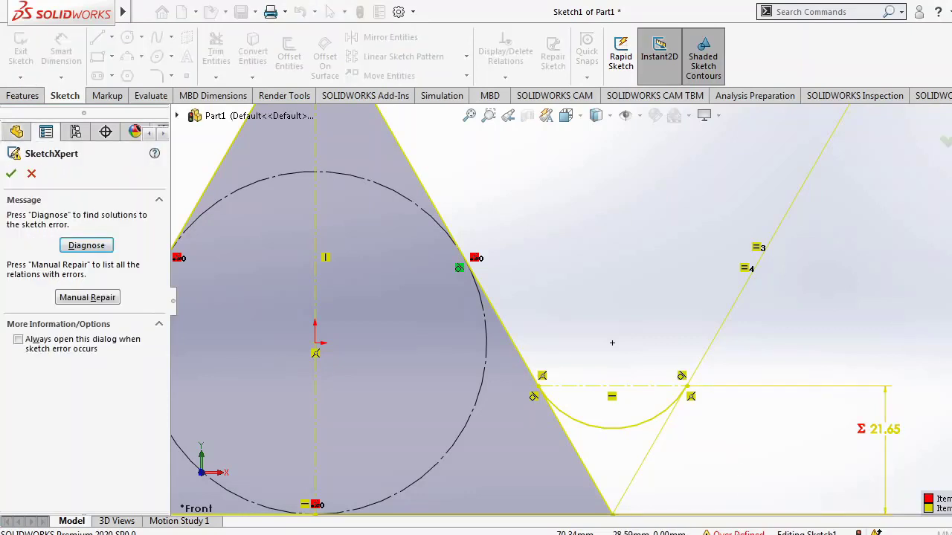
left_click(86, 245)
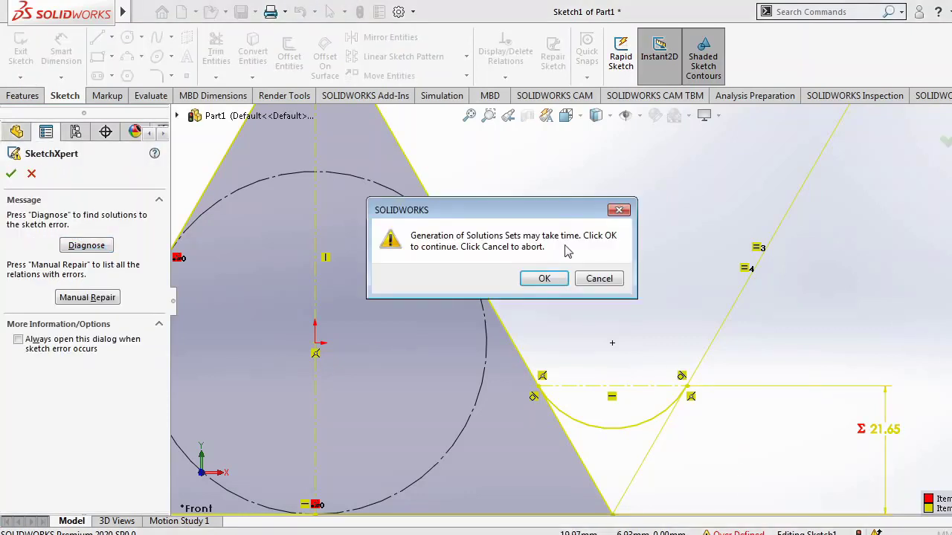
left_click(543, 278)
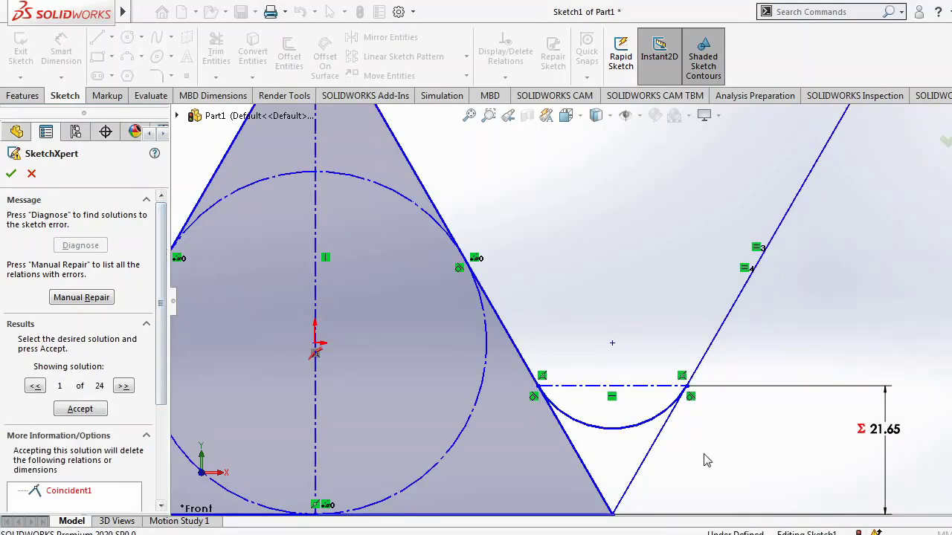
scroll(673, 452, "down", 1)
scroll(673, 452, "up", 1)
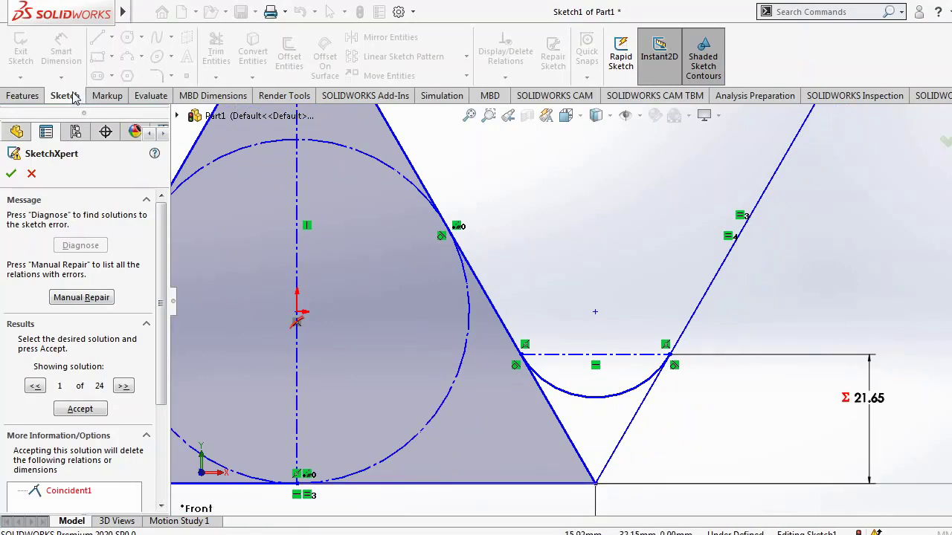
left_click(81, 412)
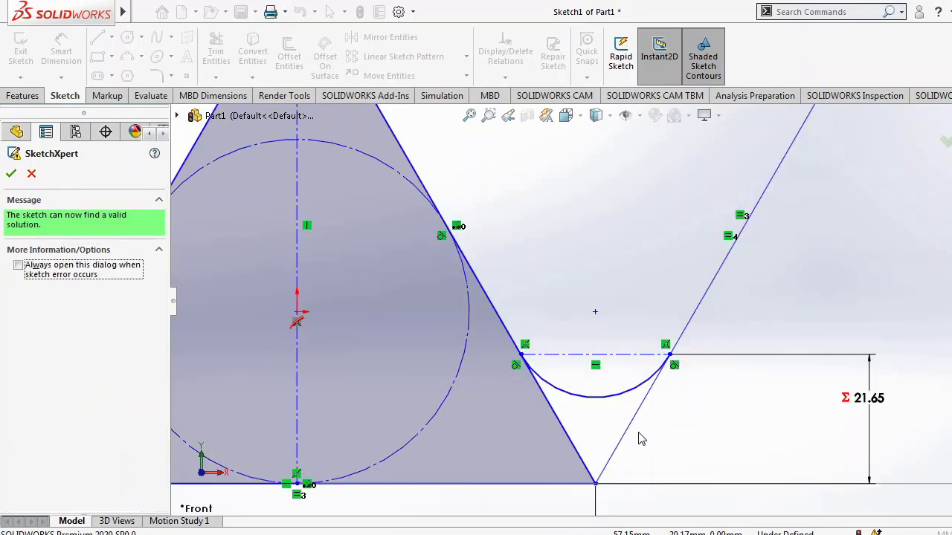
left_click(11, 174)
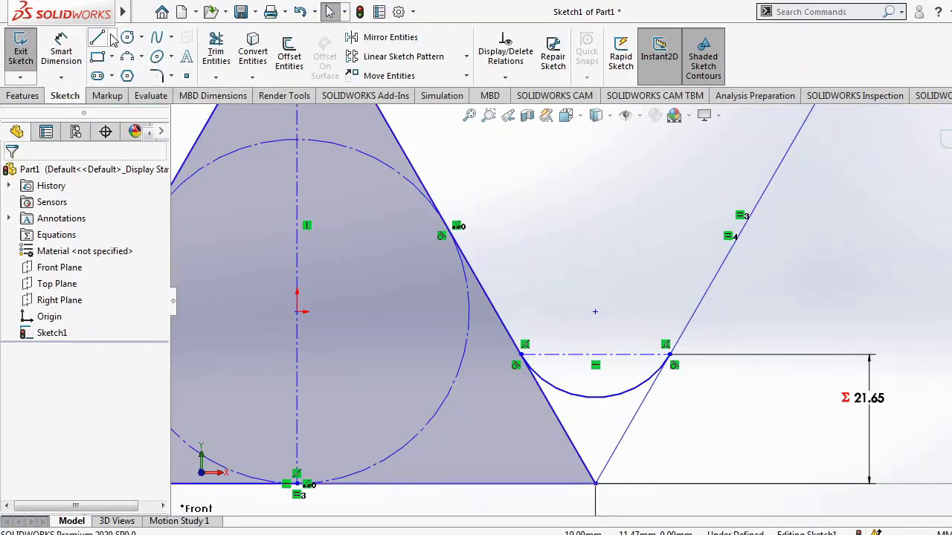
Sketch a horizontal construction line about 13 mm long below the lower arc, spanning the two slanted lines.
key("l")
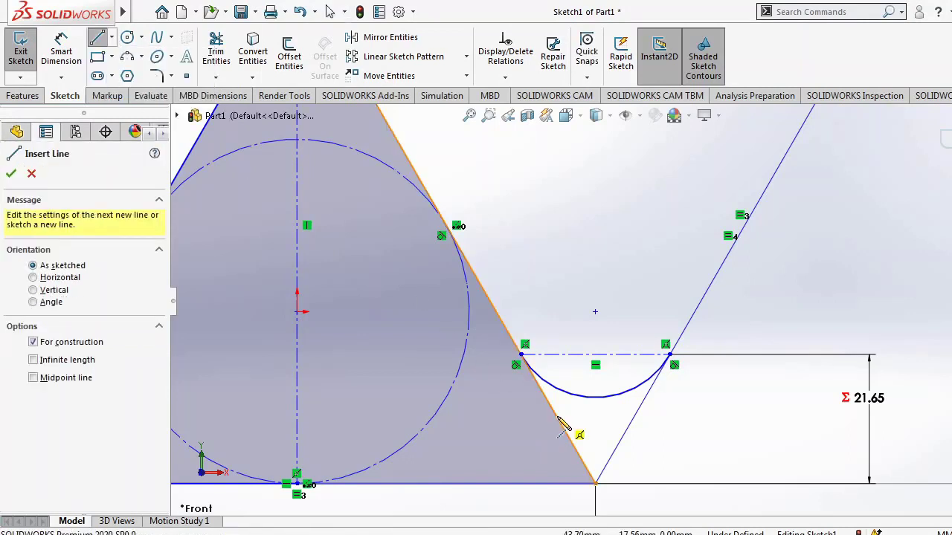
left_click(633, 419)
left_click(632, 418)
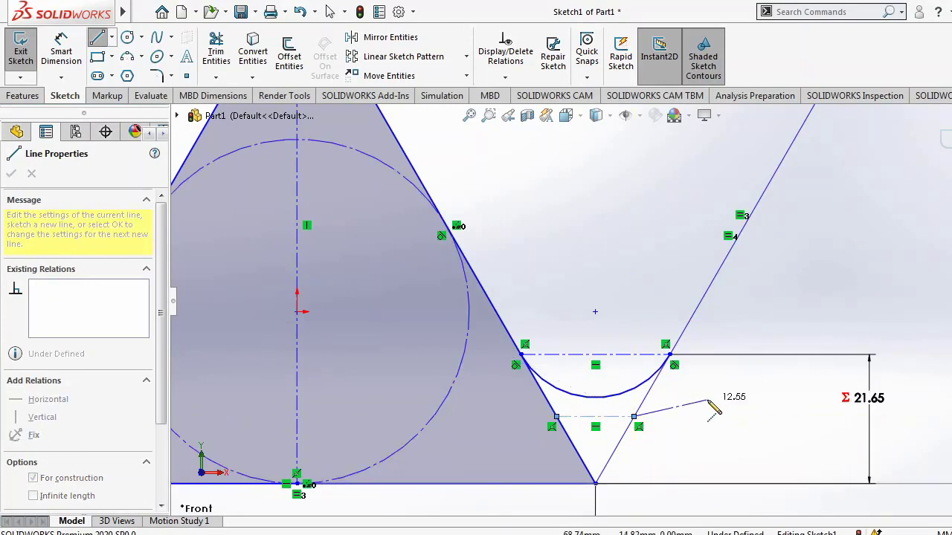
key("Escape")
key("Escape")
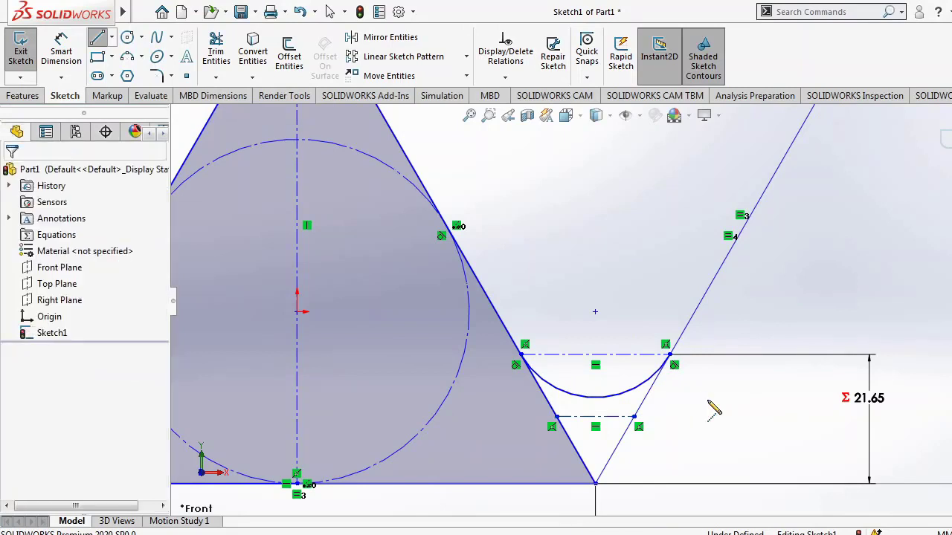
Make the new horizontal construction line tangent to the lower arc.
left_click(626, 417)
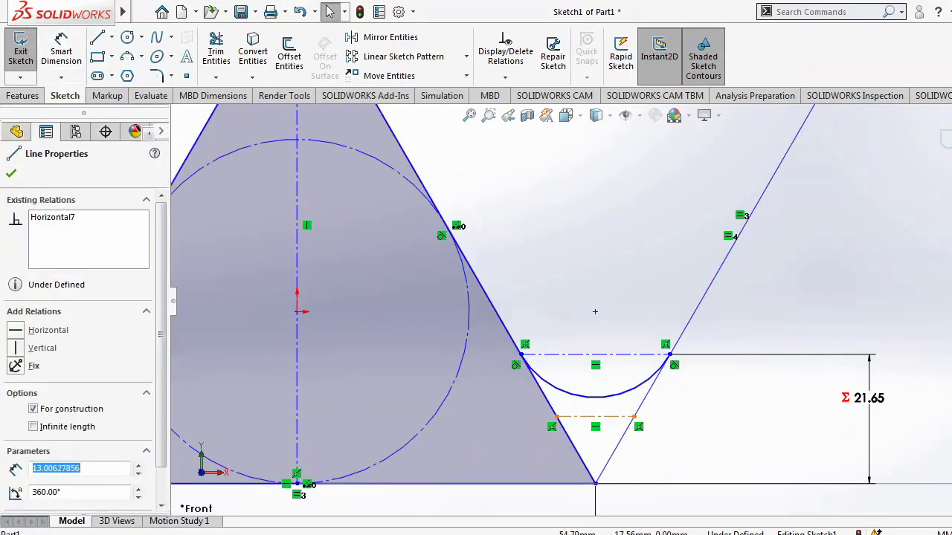
left_click(630, 396)
left_click(640, 405, "ctrl")
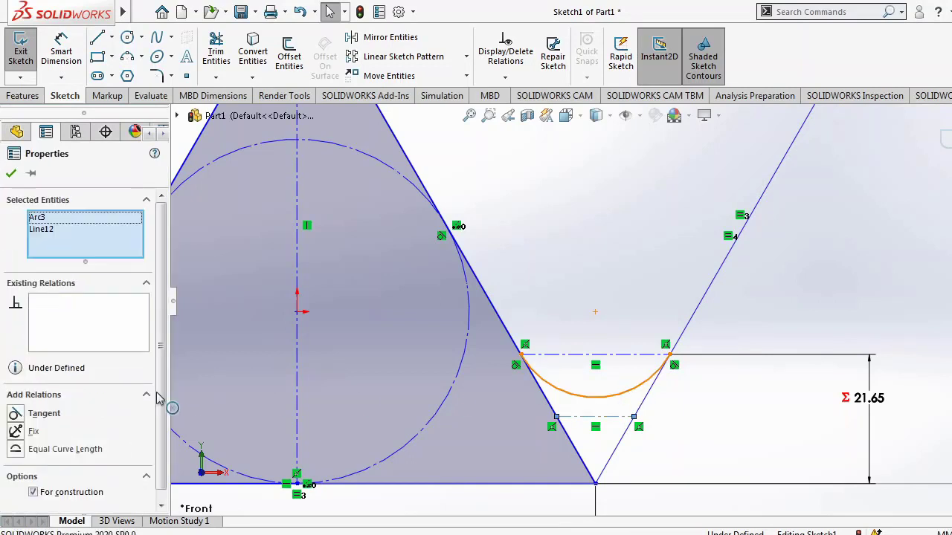
left_click(16, 415)
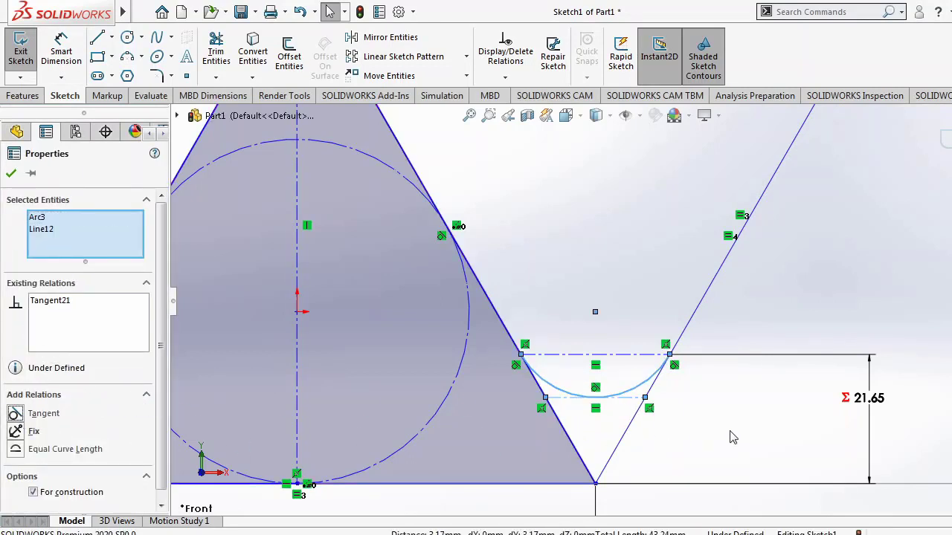
Add a driven vertical dimension between the two horizontal construction lines at the lower arc.
left_click(671, 435)
left_click(57, 63)
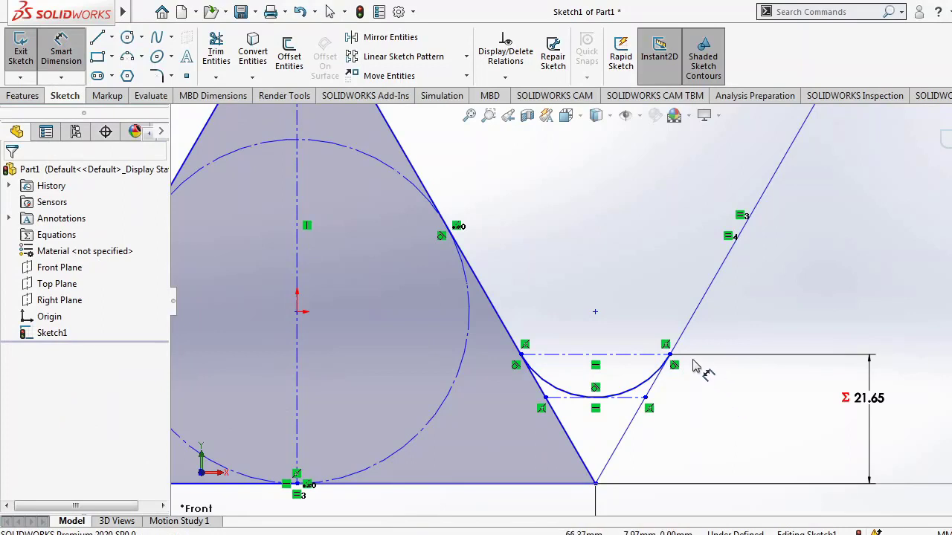
left_click(632, 361)
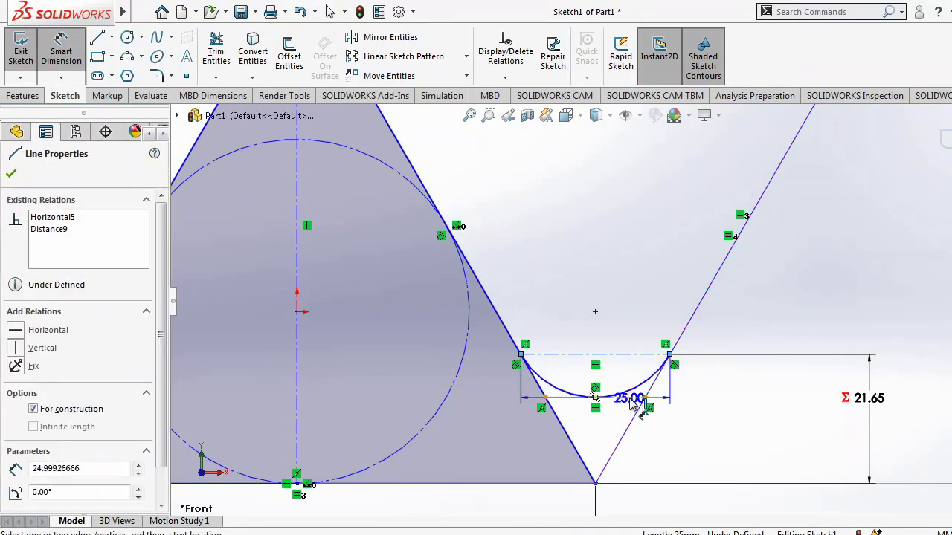
left_click(631, 399)
left_click(809, 382)
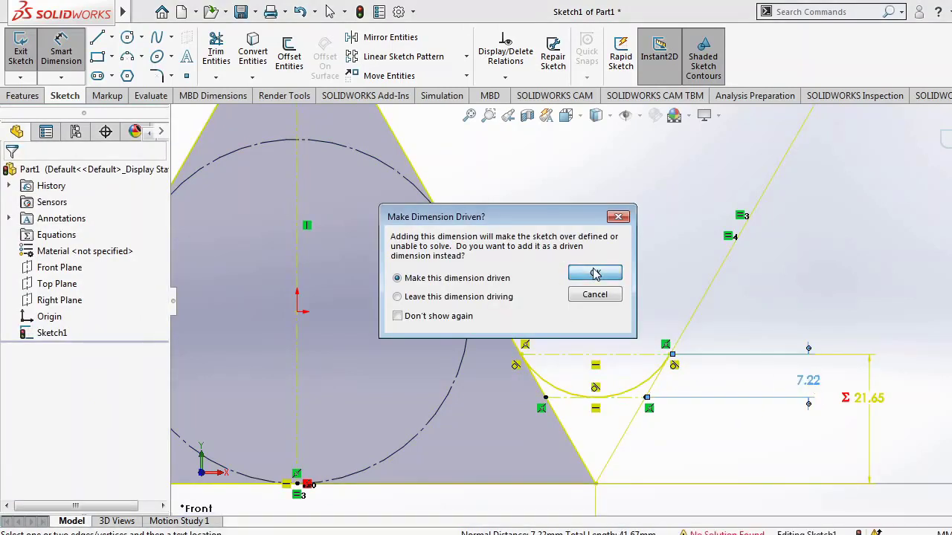
left_click(595, 274)
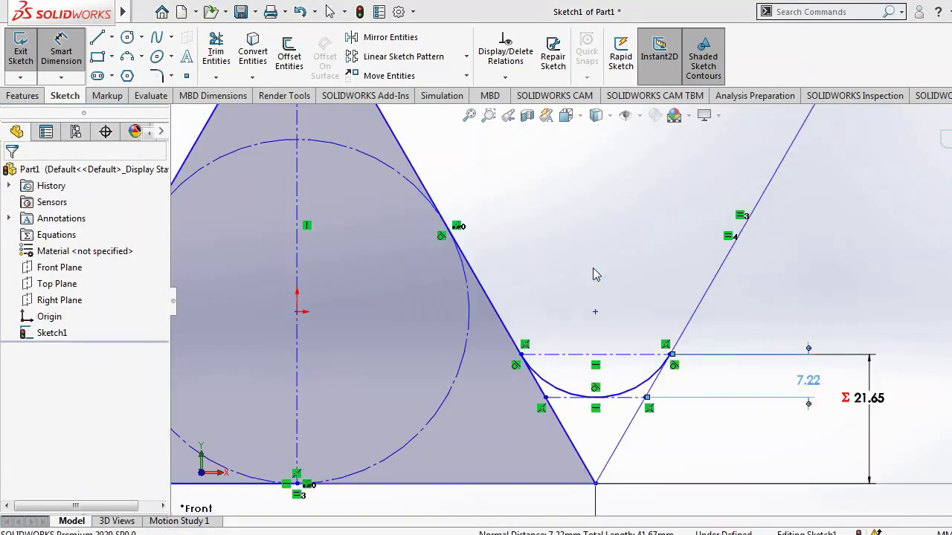
Add a driven vertical dimension from the lower horizontal construction line to the shaded triangle's base line.
left_click(628, 404)
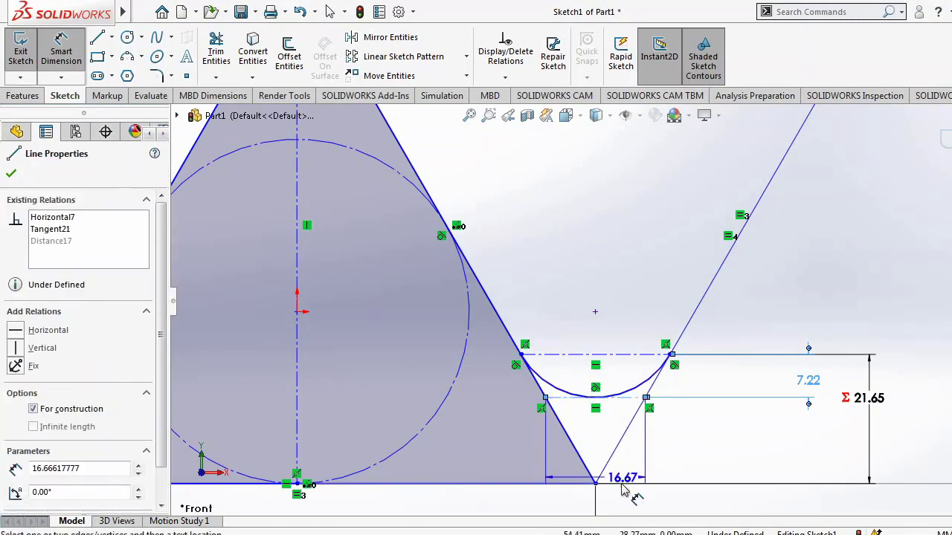
left_click(569, 485)
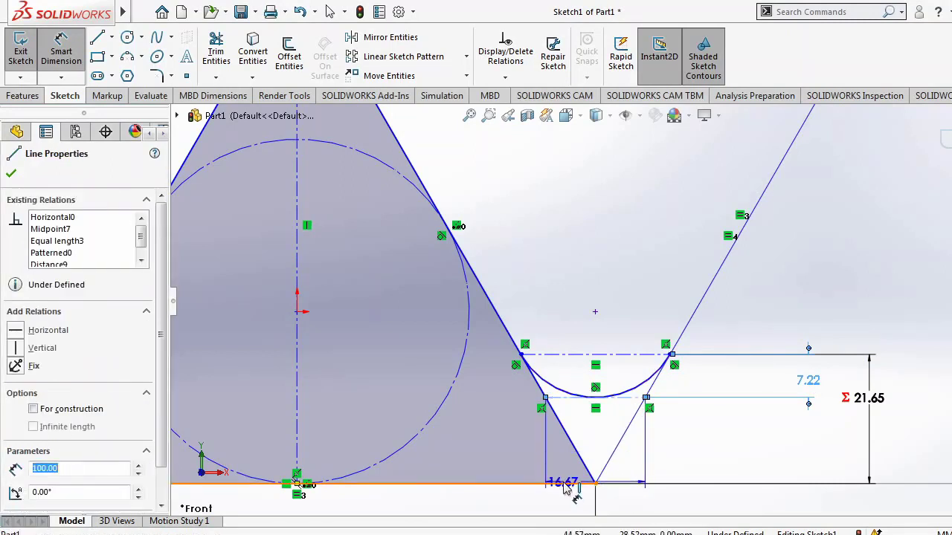
left_click(755, 451)
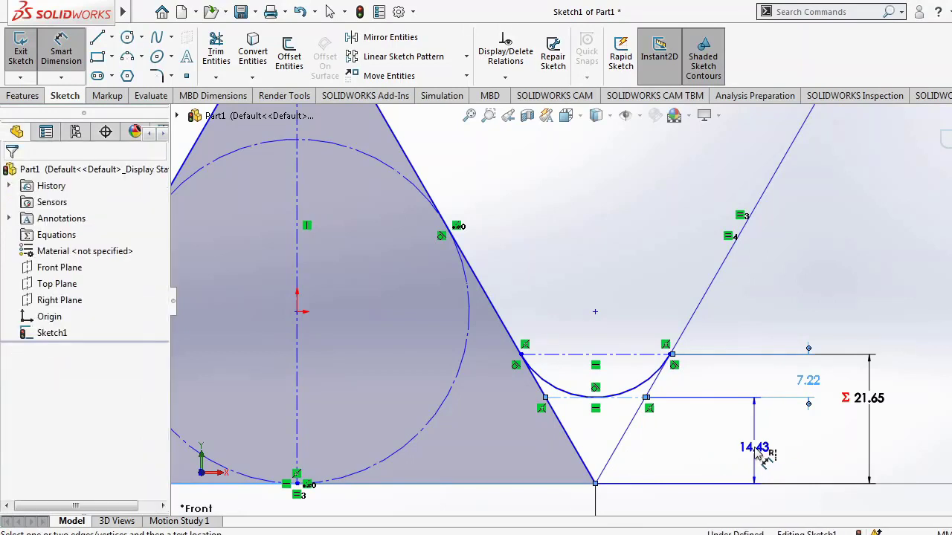
left_click(595, 272)
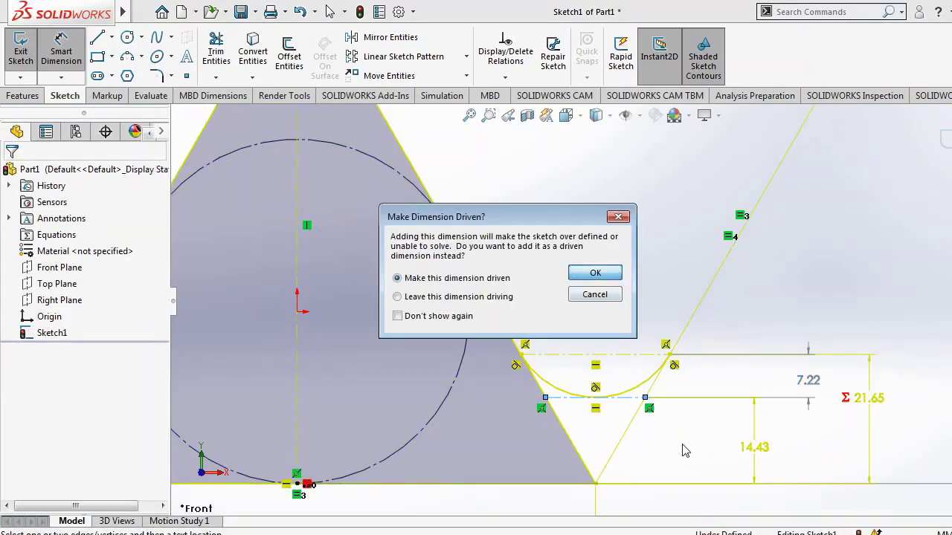
Switch to the Calculator and compute 21.65 / 3.
left_click(491, 534)
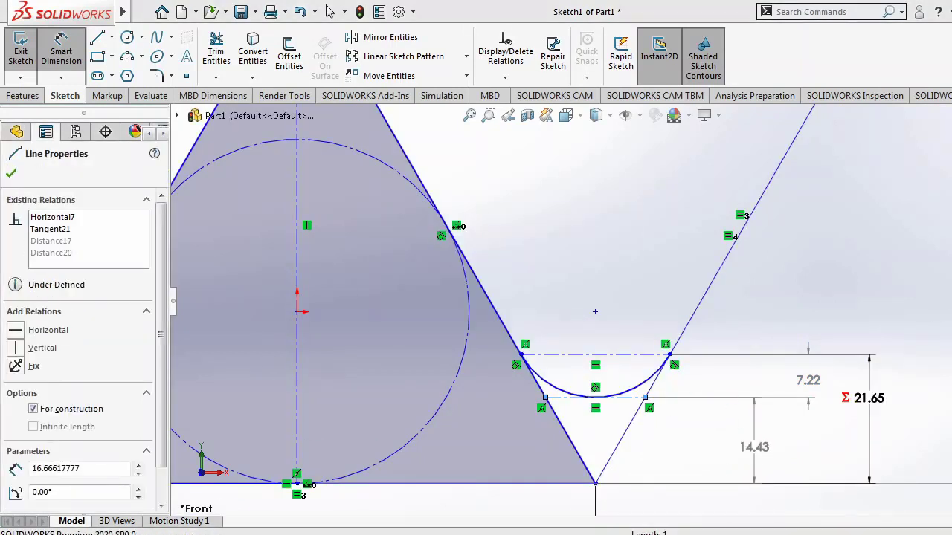
left_click_drag(154, 218, 314, 210)
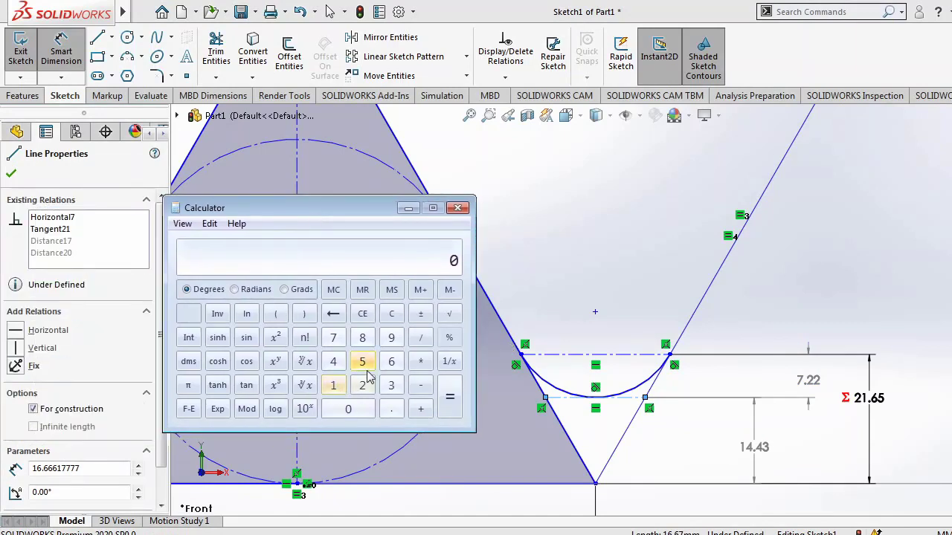
type("21.65 / 3")
key("Return")
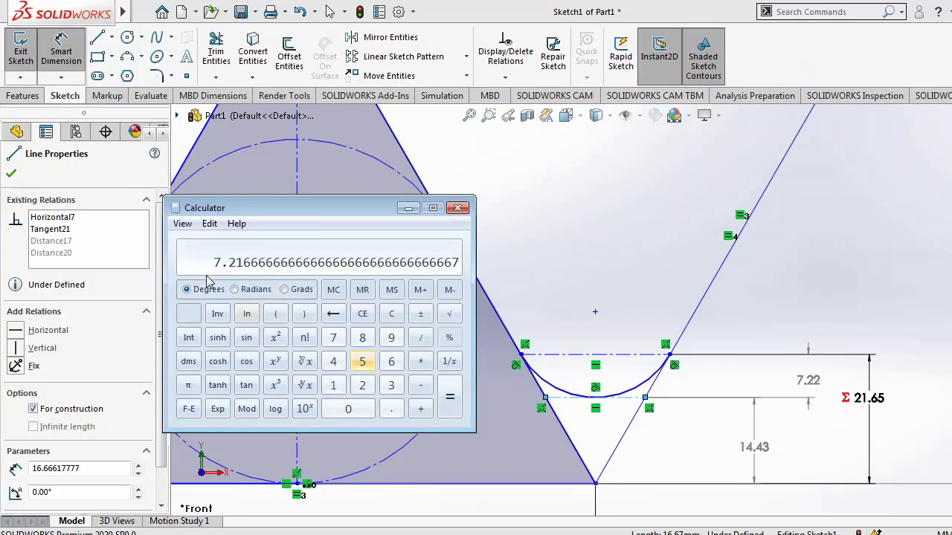
Clear the calculator and compute two thirds of the height as 21.65 / 3 * 2.
left_click(392, 314)
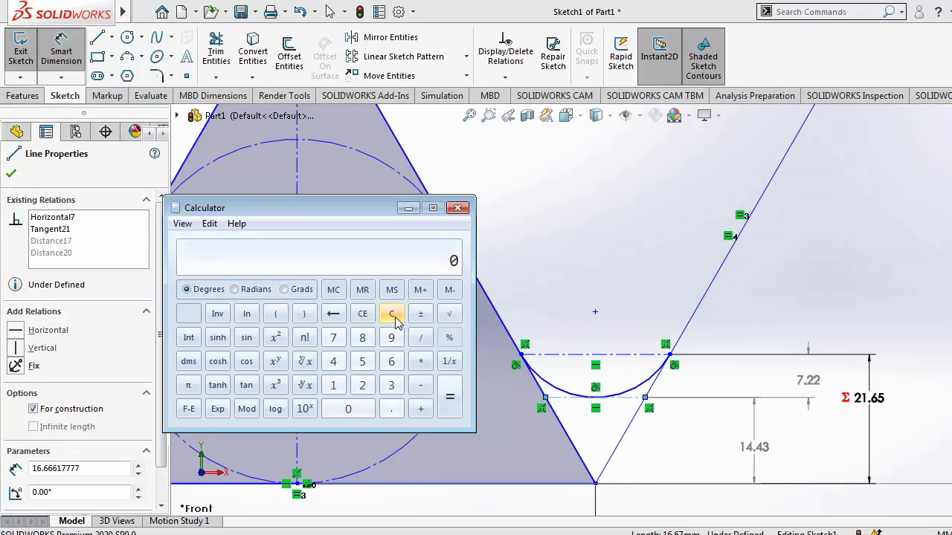
type("21.653*2")
key("Return")
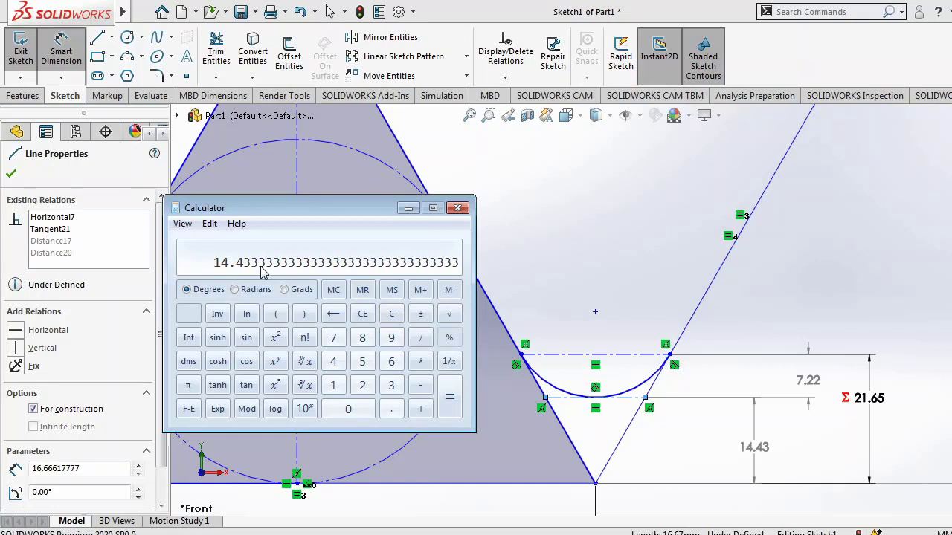
left_click_drag(359, 209, 401, 236)
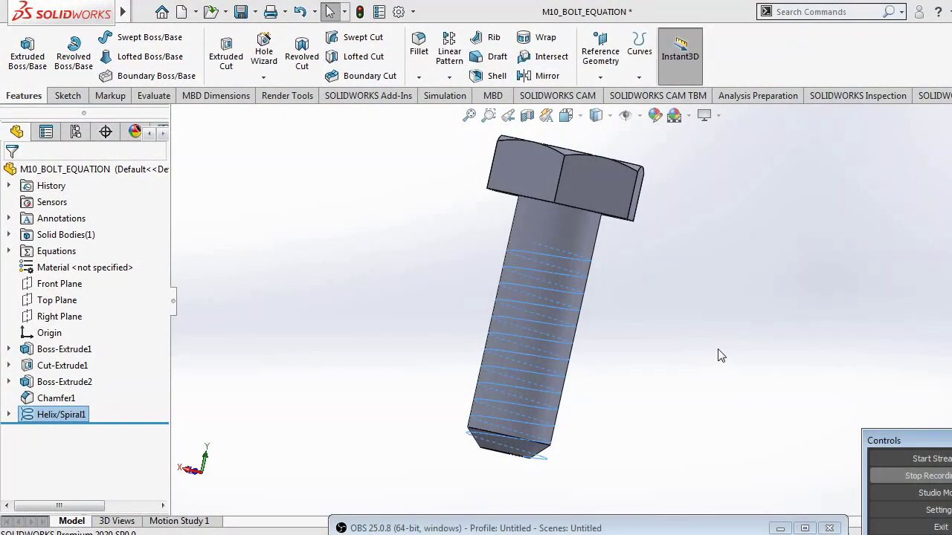
In the M10_BOLT_EQUATION part's equations, add the global variable H = 0.866 * "p" with the comment "triangle height".
left_click(719, 357)
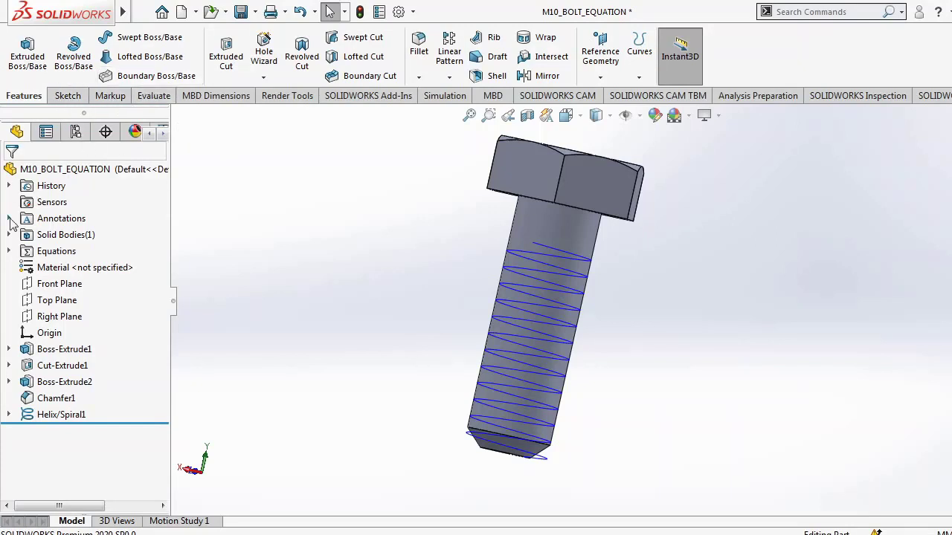
right_click(55, 255)
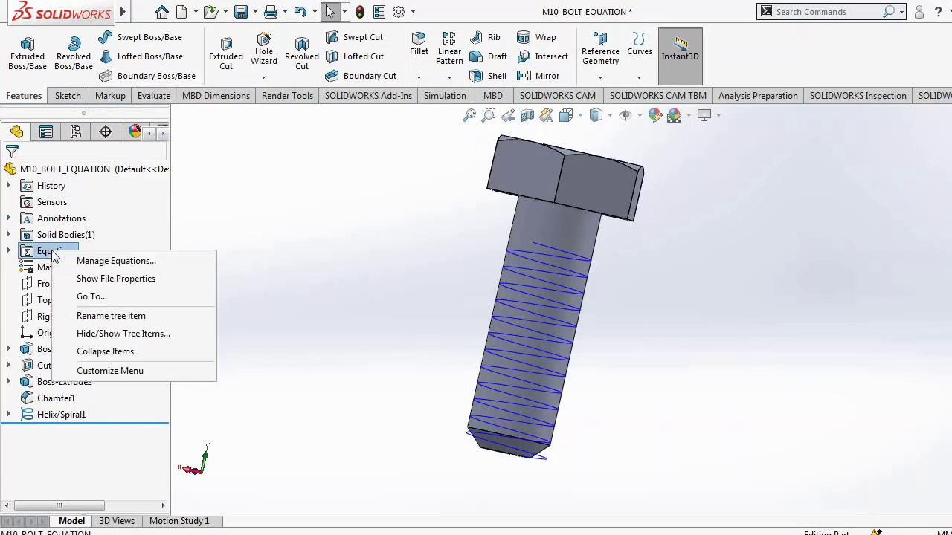
left_click(104, 261)
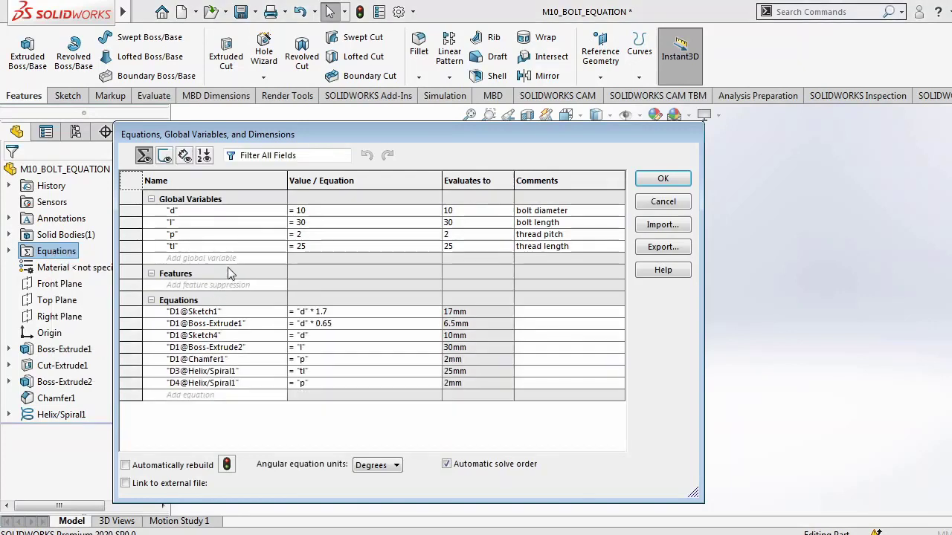
left_click(216, 258)
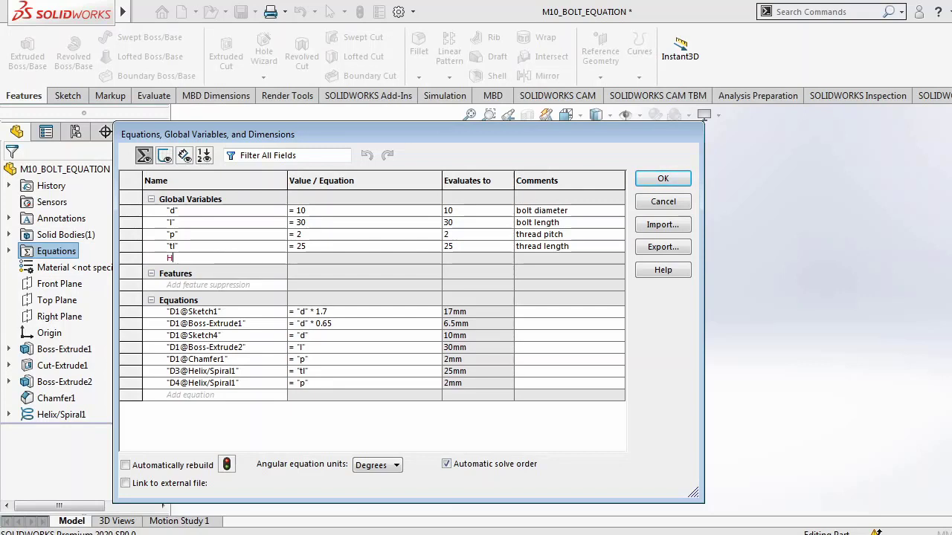
key("Tab")
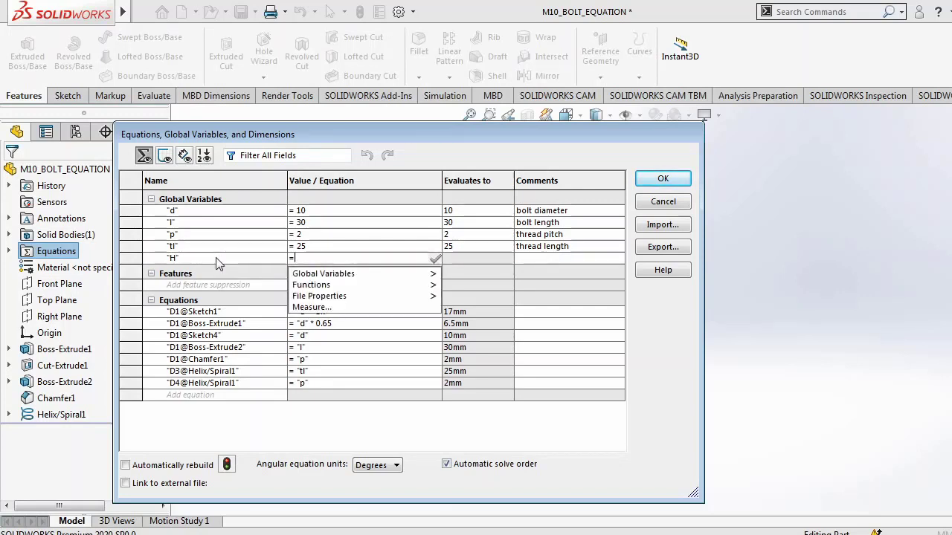
type("0.866*")
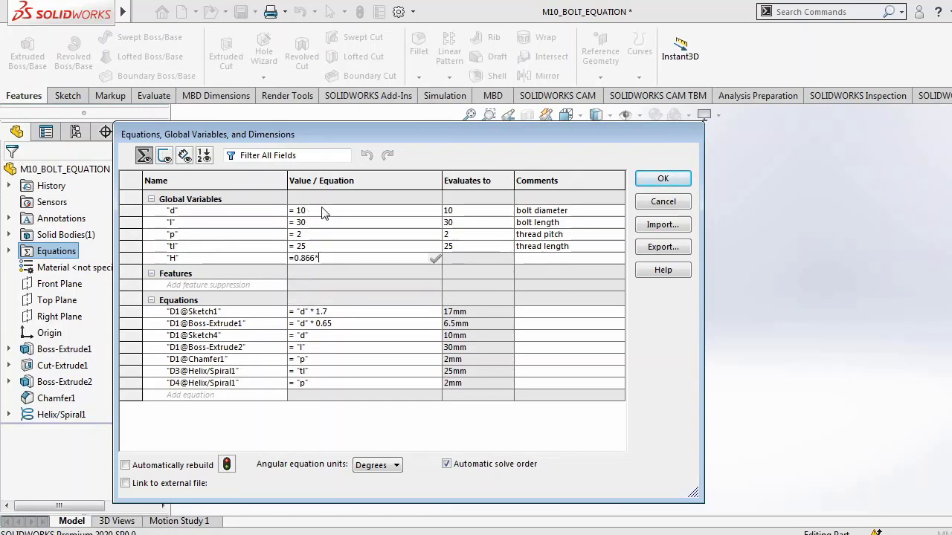
type("\"p")
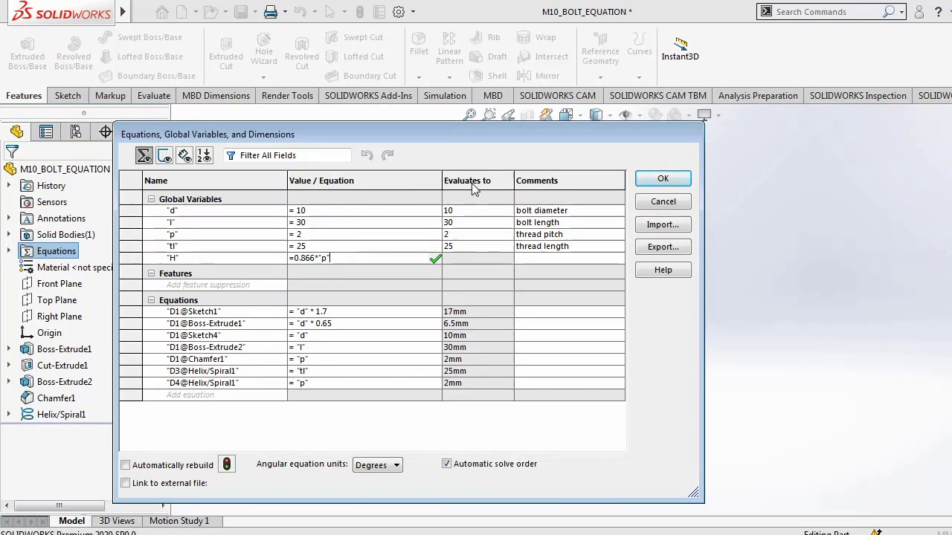
key("Return")
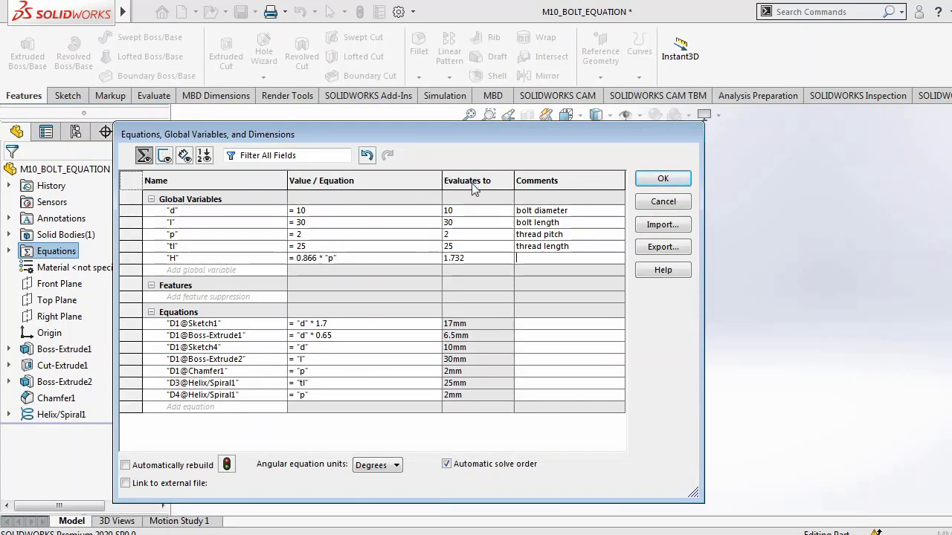
type("triangle height")
key("Return")
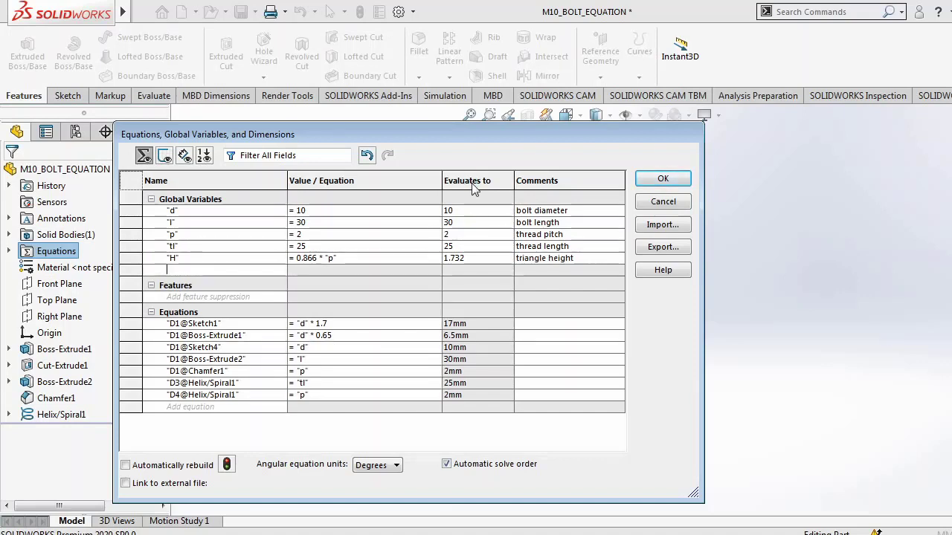
Add the global variable TD = "H" / 8 with the comment "top distance".
key("Down")
left_click(190, 270)
type("TD")
key("Tab")
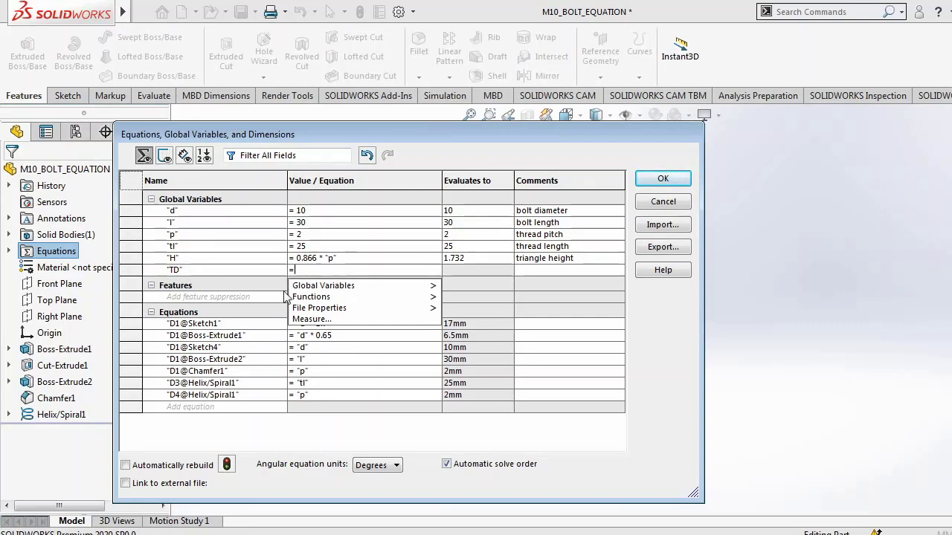
mouse_move(318, 289)
left_click(476, 348)
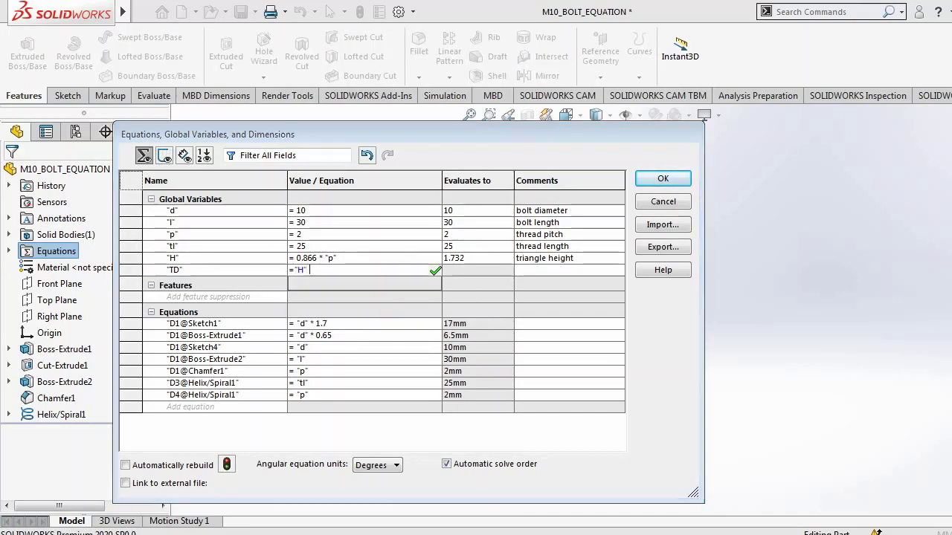
type("/8")
key("Return")
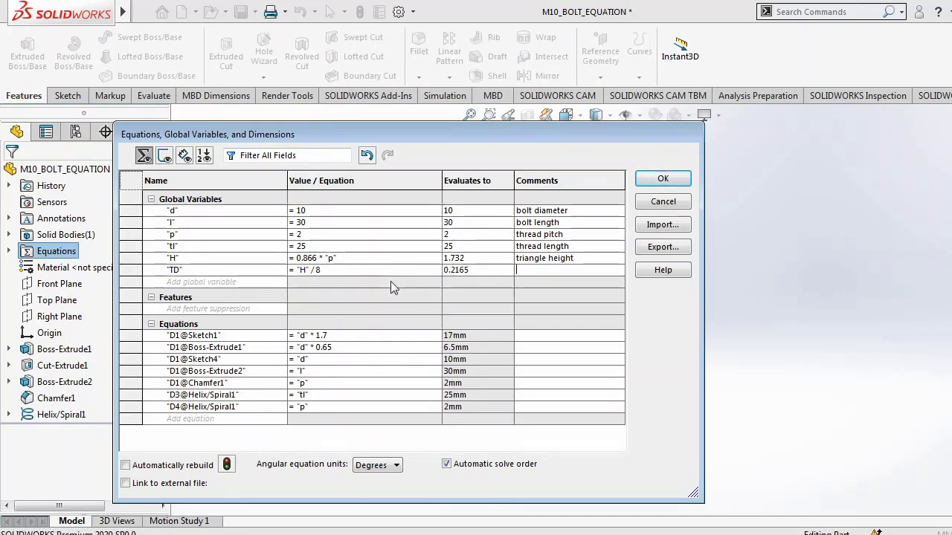
left_click(525, 270)
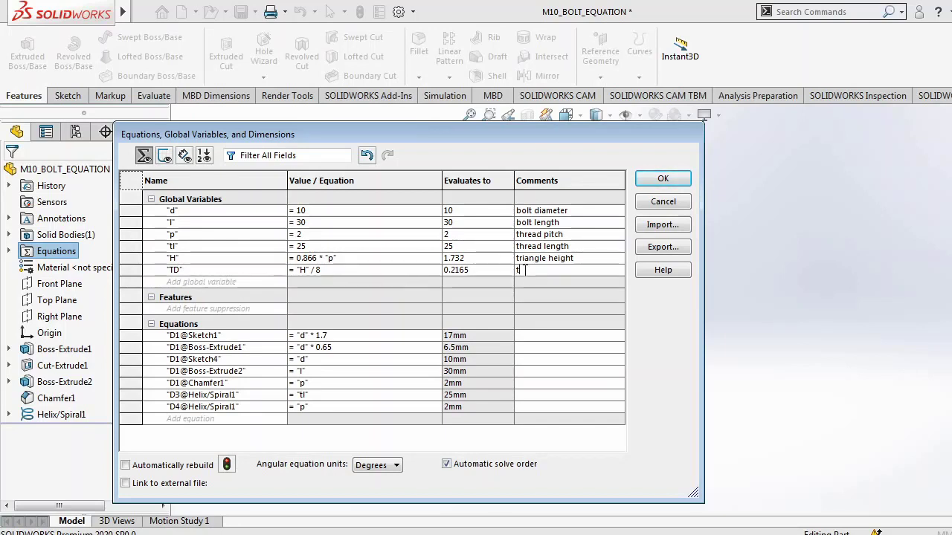
type("top distance")
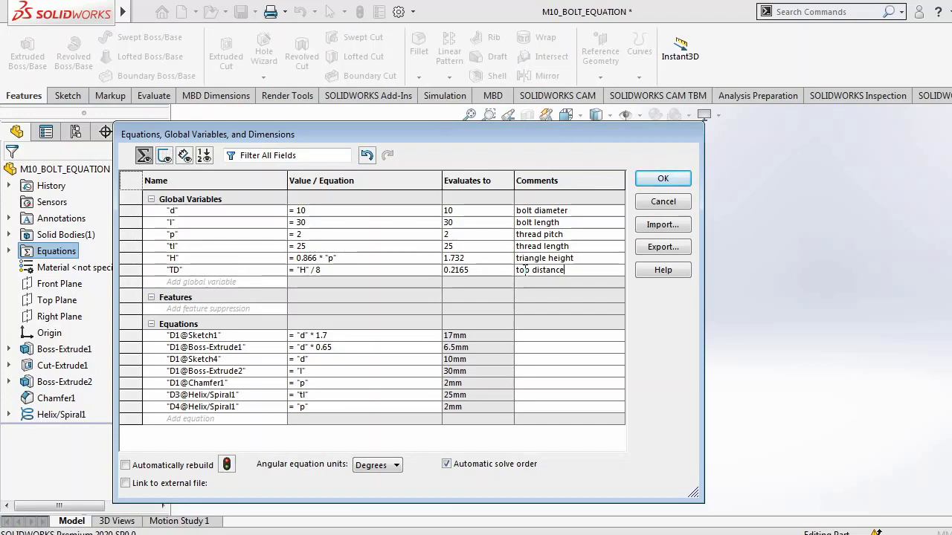
key("Return")
Add the global variable BD = "H" / 4 with the comment "bottom distance".
type("BD")
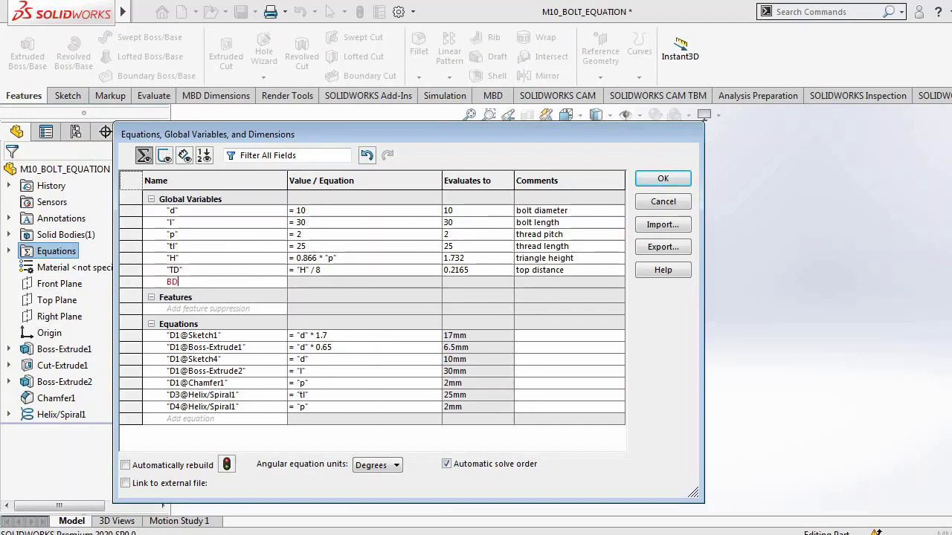
key("Tab")
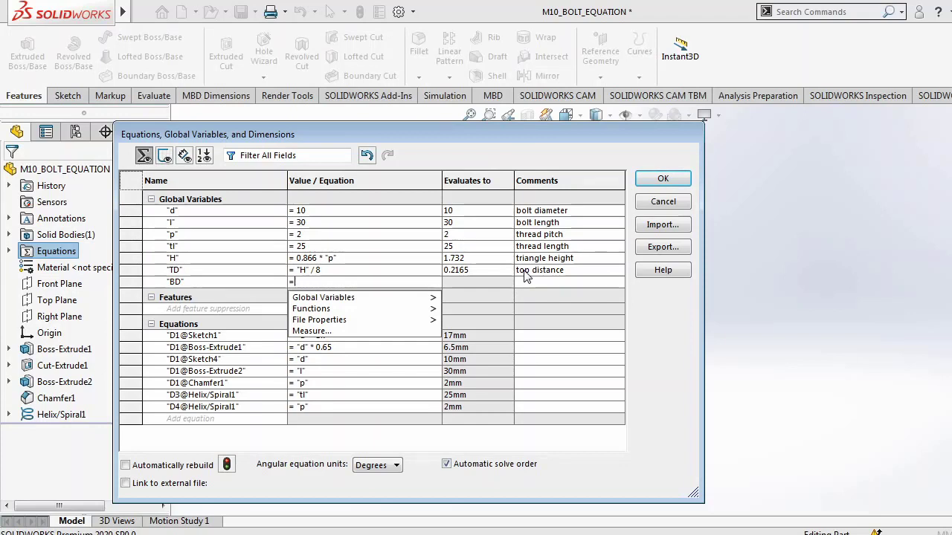
mouse_move(416, 298)
left_click(480, 350)
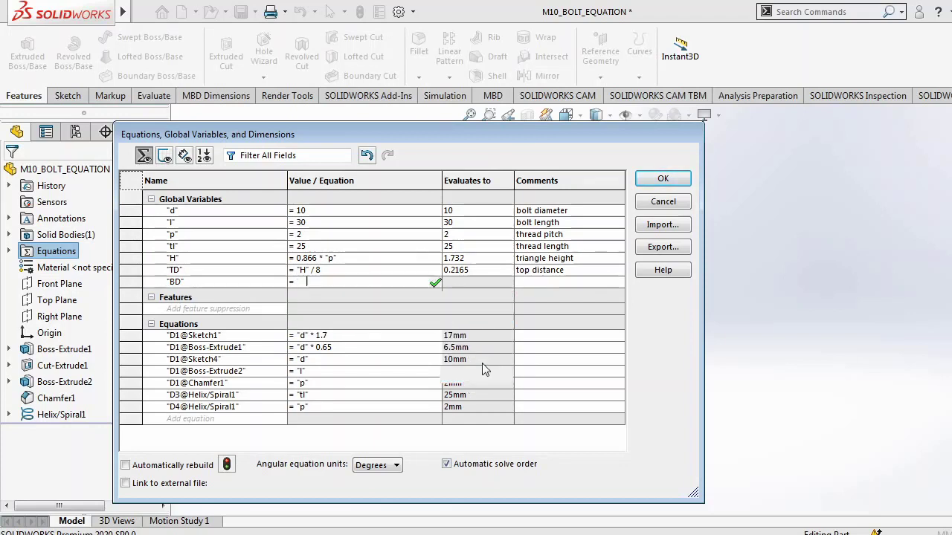
type("/4")
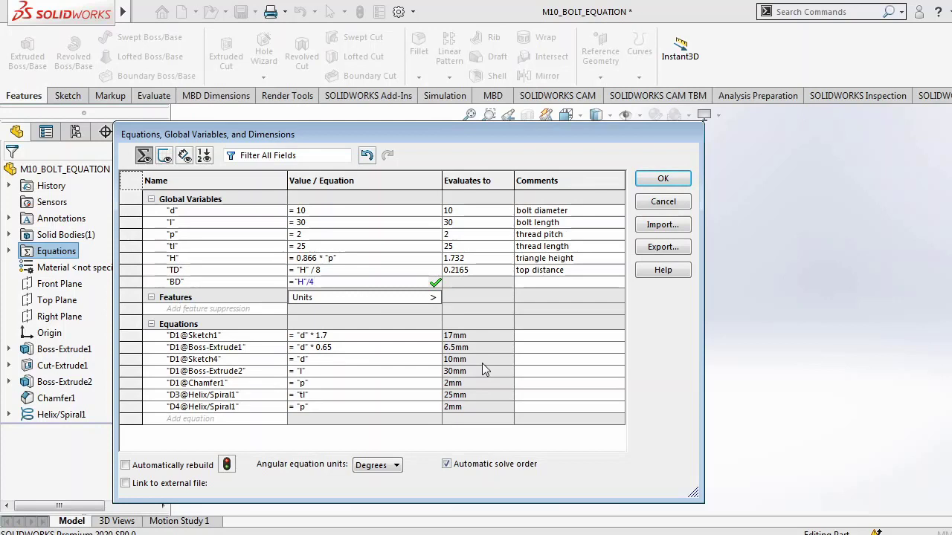
key("Tab")
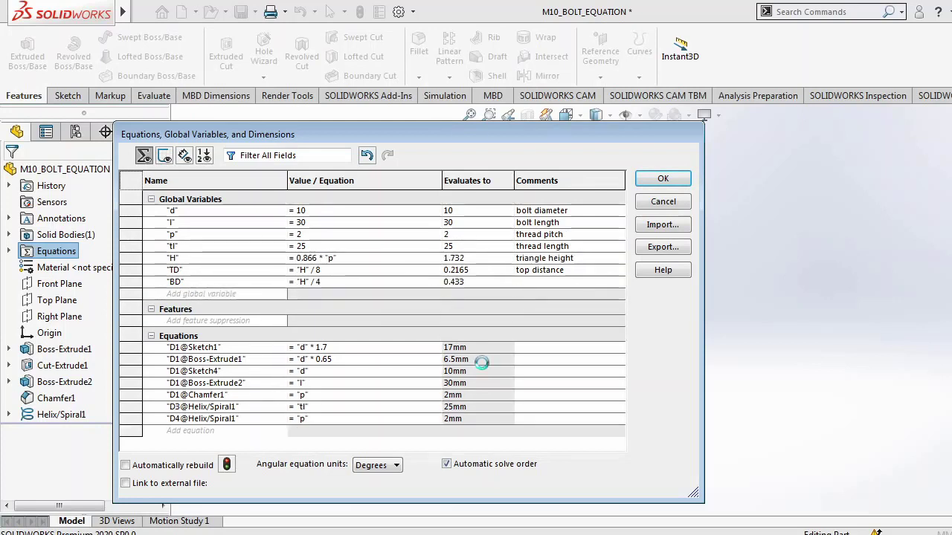
type("b")
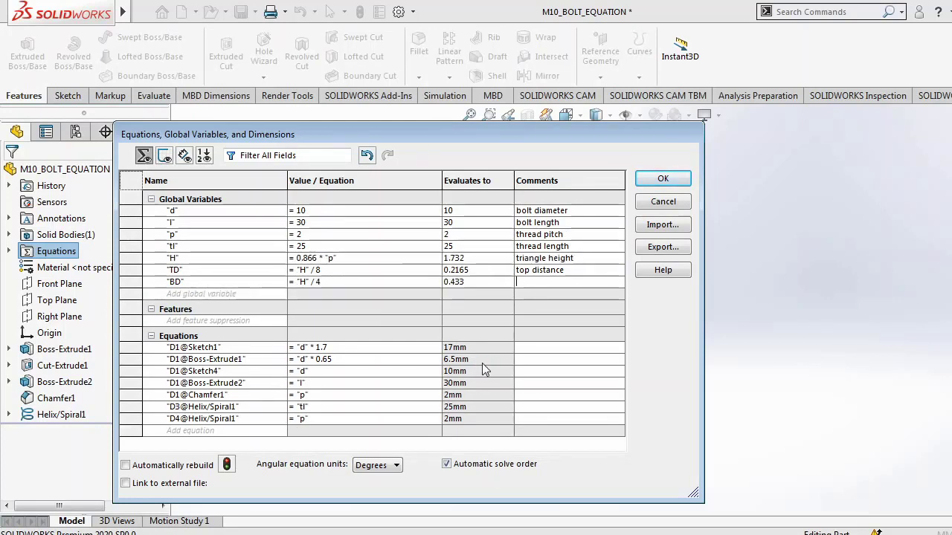
type("ottom")
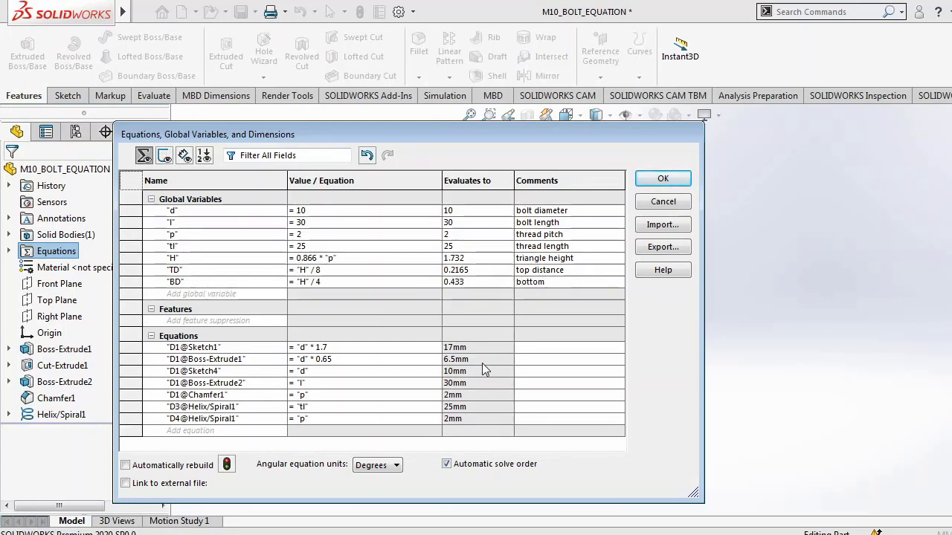
left_click(517, 315)
left_click(572, 285)
left_click(577, 285)
type("distance")
key("Return")
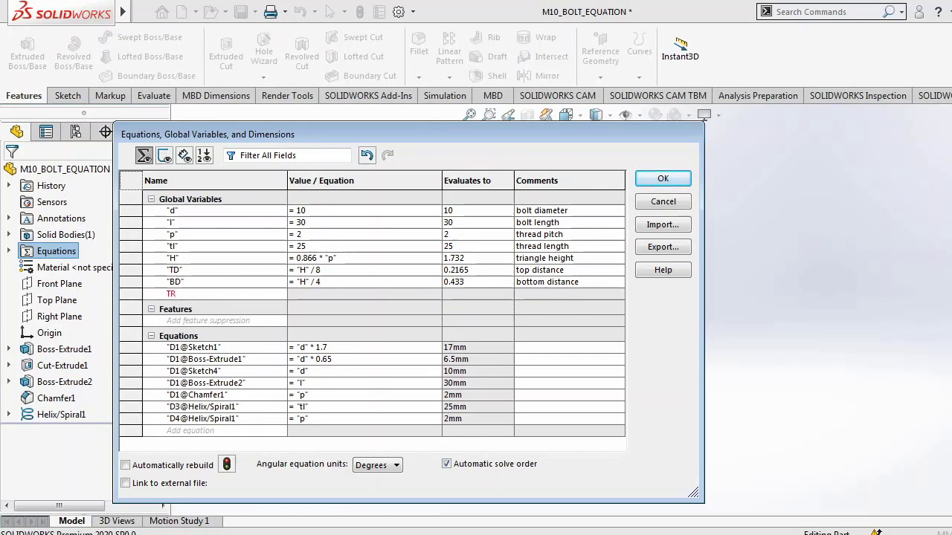
Add the global variable TR = "TD" * 2 / 3 with the comment "top radius".
key("Tab")
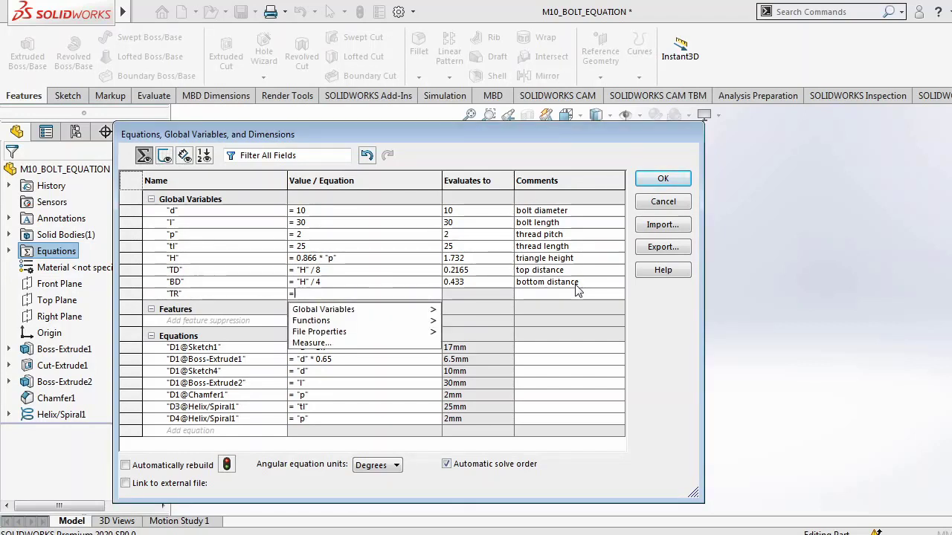
mouse_move(432, 314)
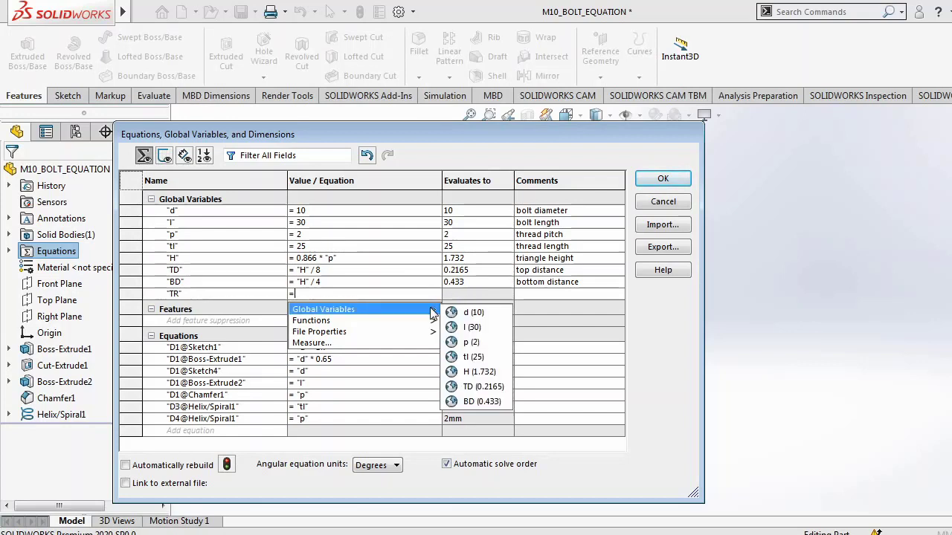
left_click(485, 385)
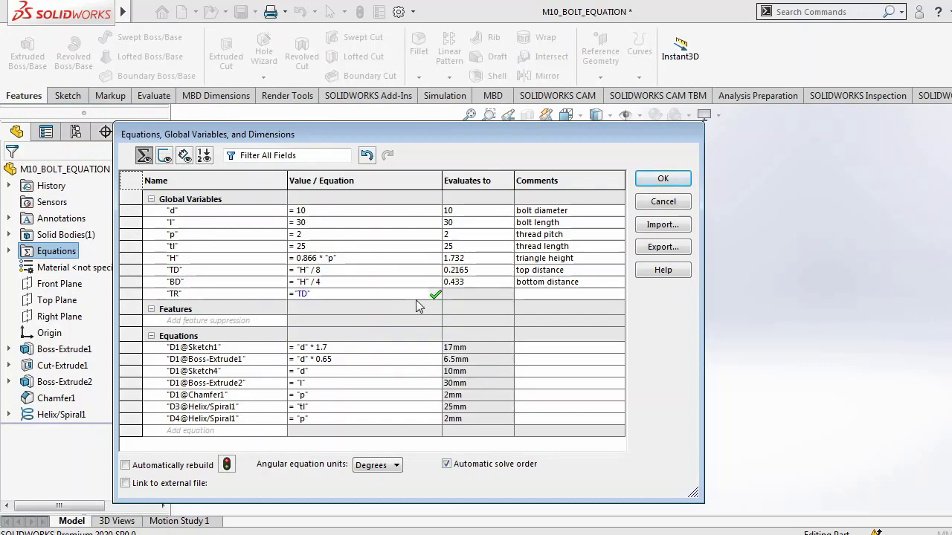
type("* 2 / 3")
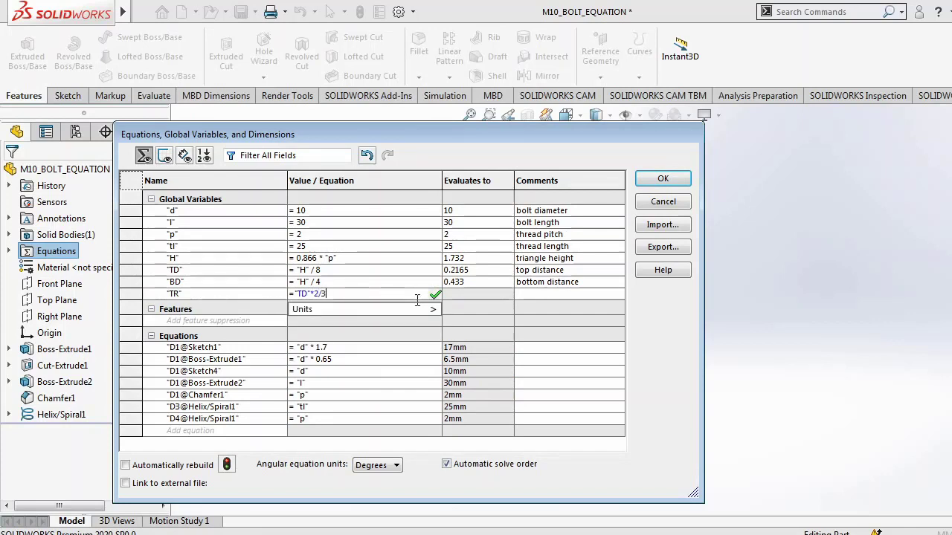
key("Tab")
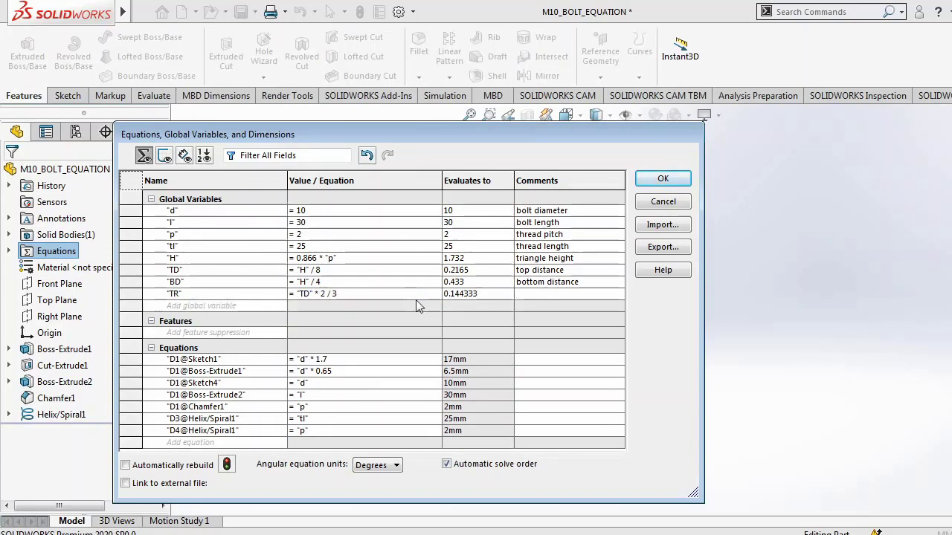
type("top radius")
key("Return")
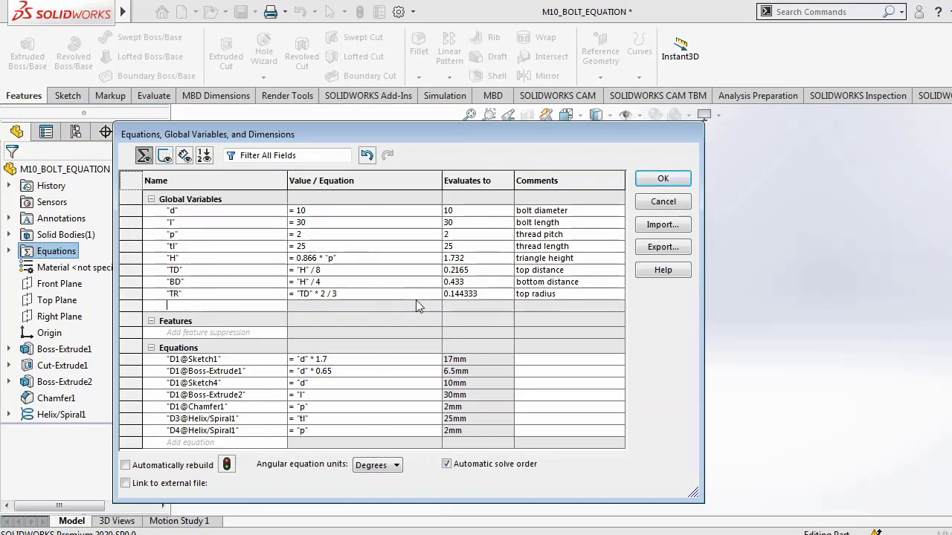
Add the global variable BR = "BD" * 2 / 3 with the comment "bottom radius" and accept the equations.
type("BR")
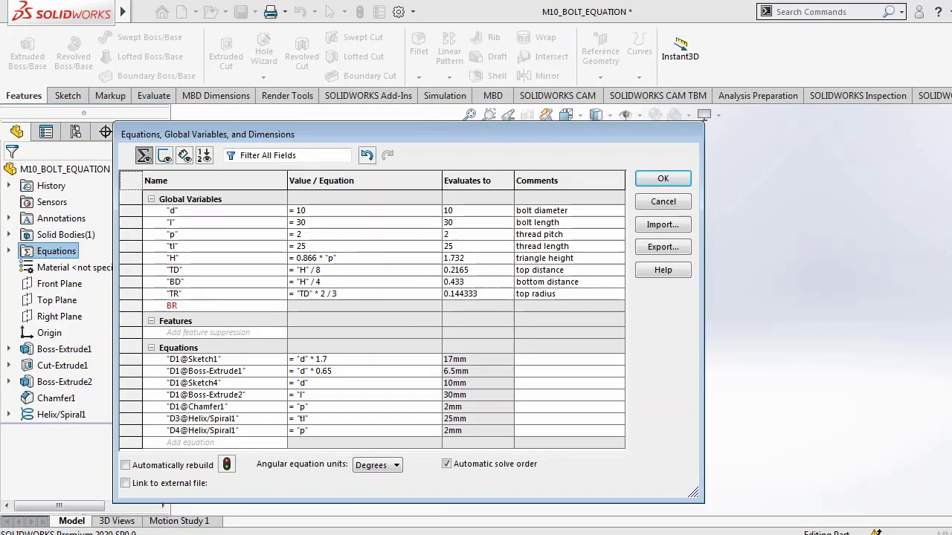
key("Tab")
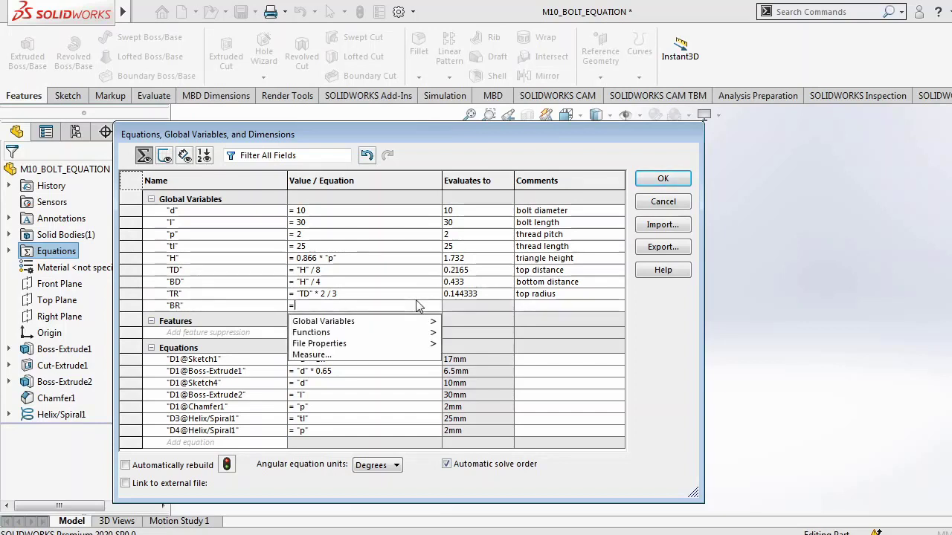
mouse_move(421, 321)
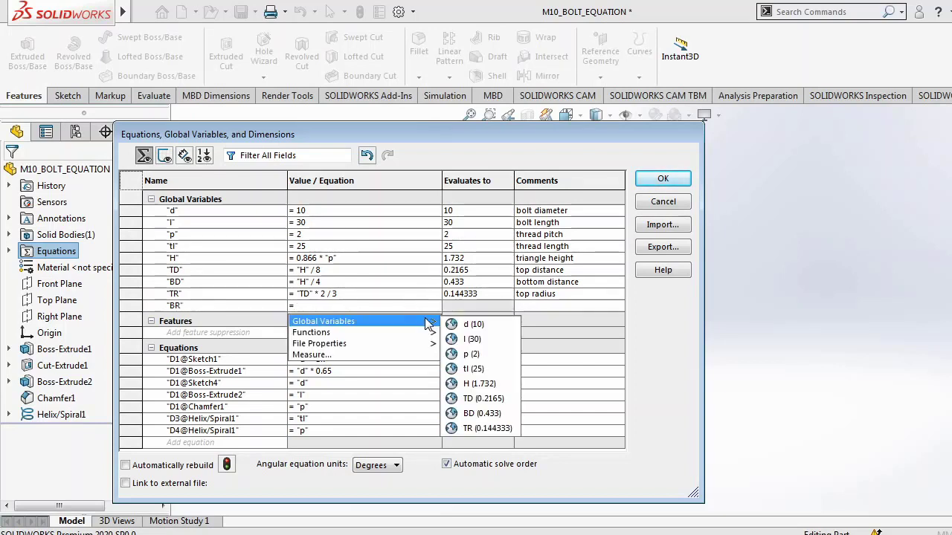
left_click(487, 411)
type("*")
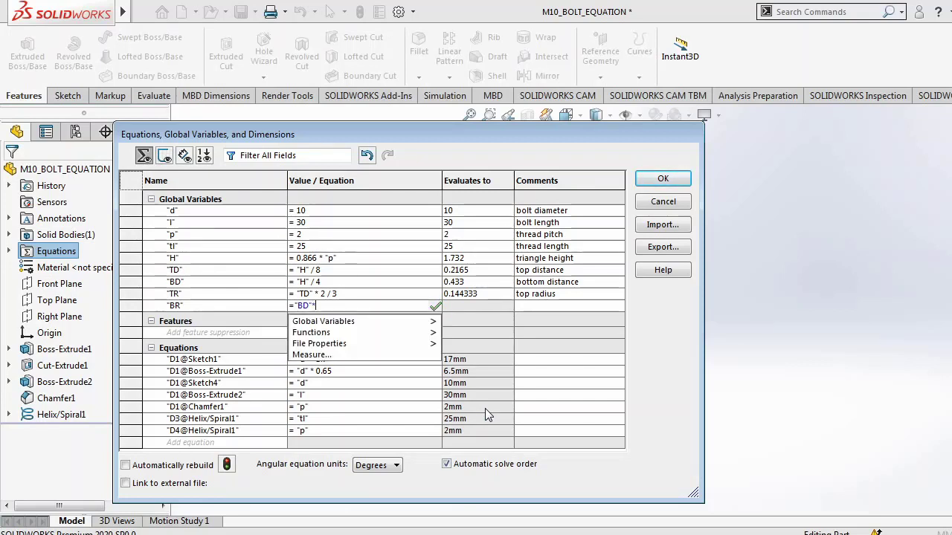
type(" 2 / 3")
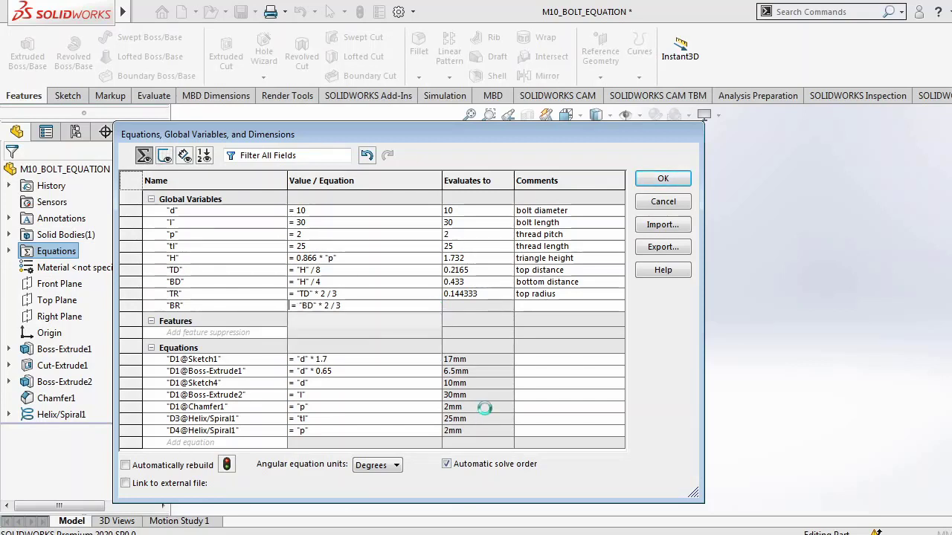
key("Return")
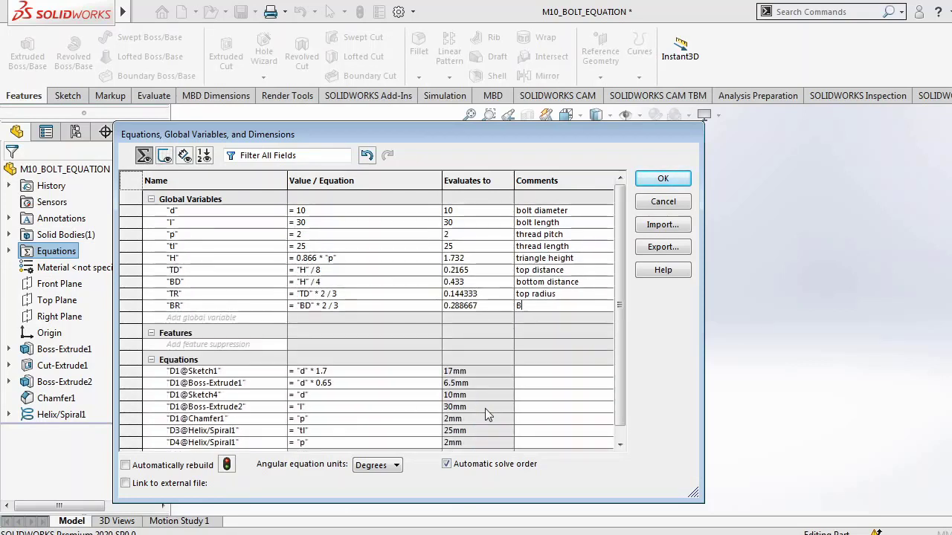
type("bottom")
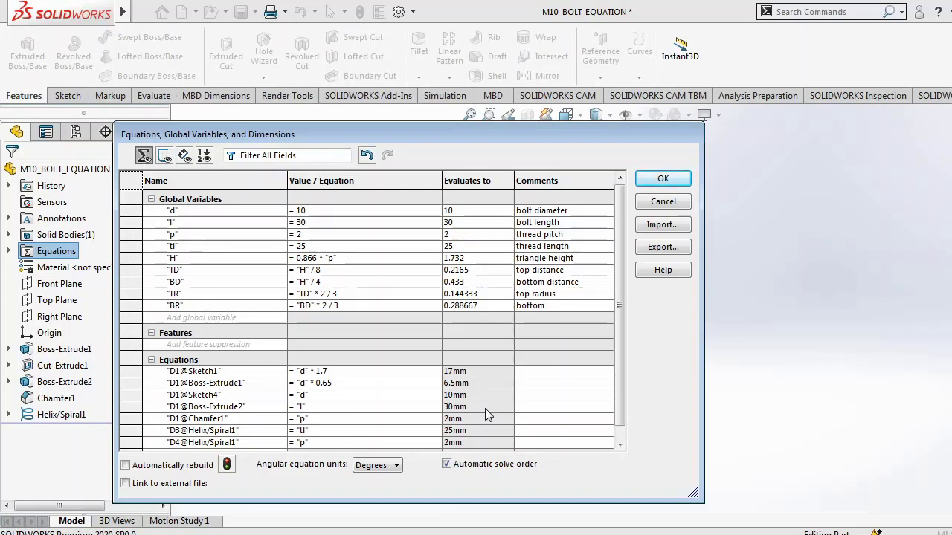
type(" radius")
left_click(683, 180)
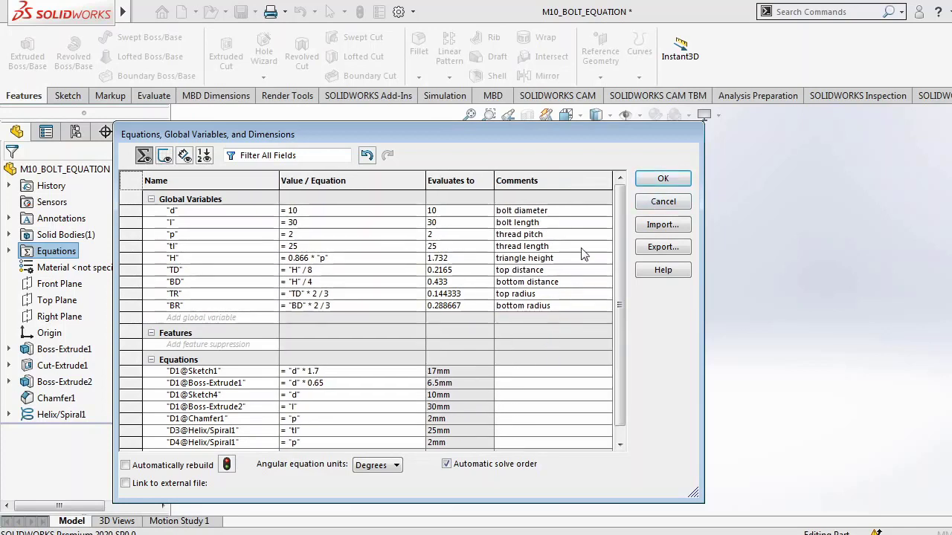
left_click(663, 180)
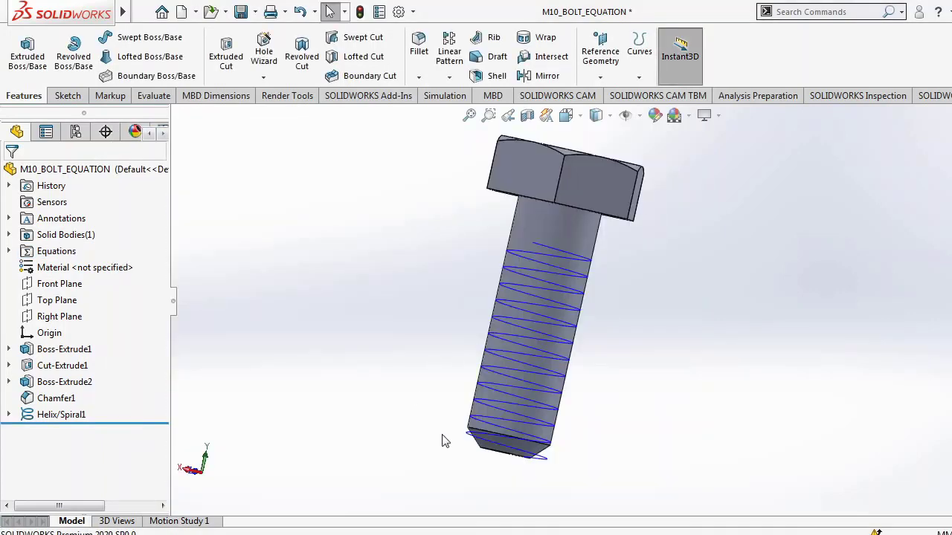
Start a sketch on the Right Plane and draw a three-sided inscribed-circle polygon beside the helix's lower end, with one vertex pointing toward the bolt.
middle_click_drag(622, 385, 711, 365)
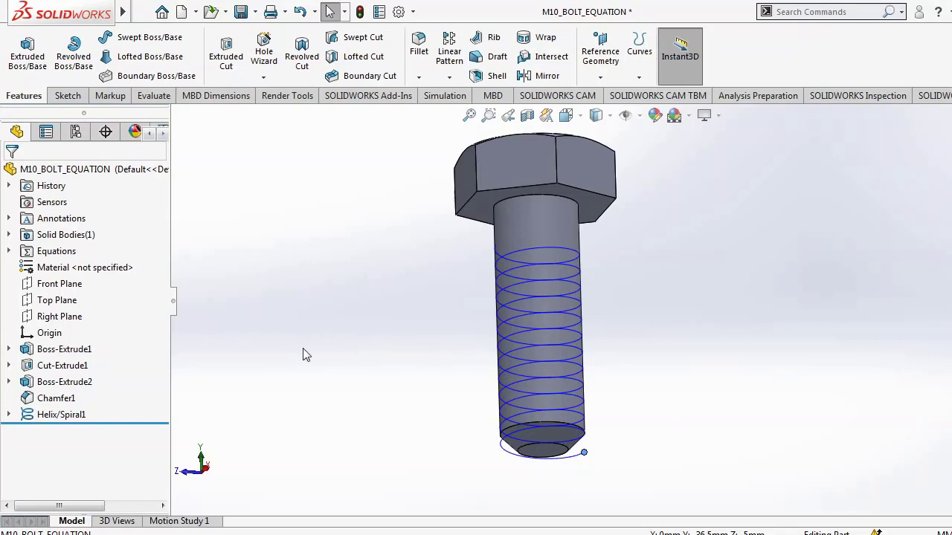
left_click(55, 318)
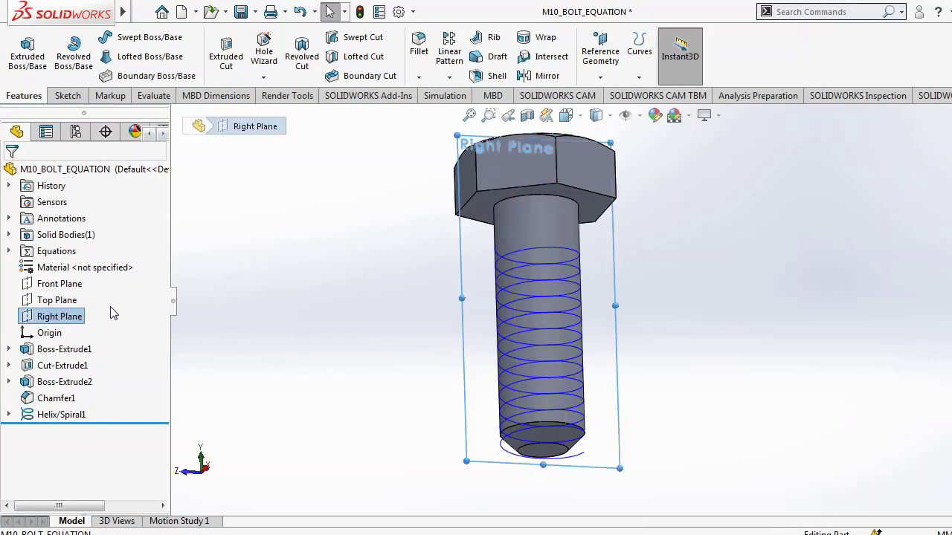
left_click(130, 297)
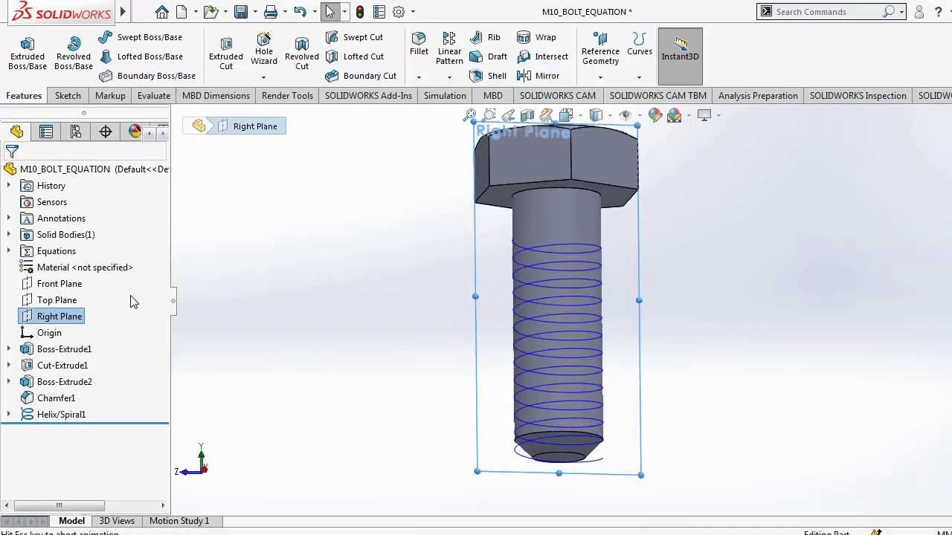
scroll(618, 489, "down", 1)
scroll(632, 468, "down", 2)
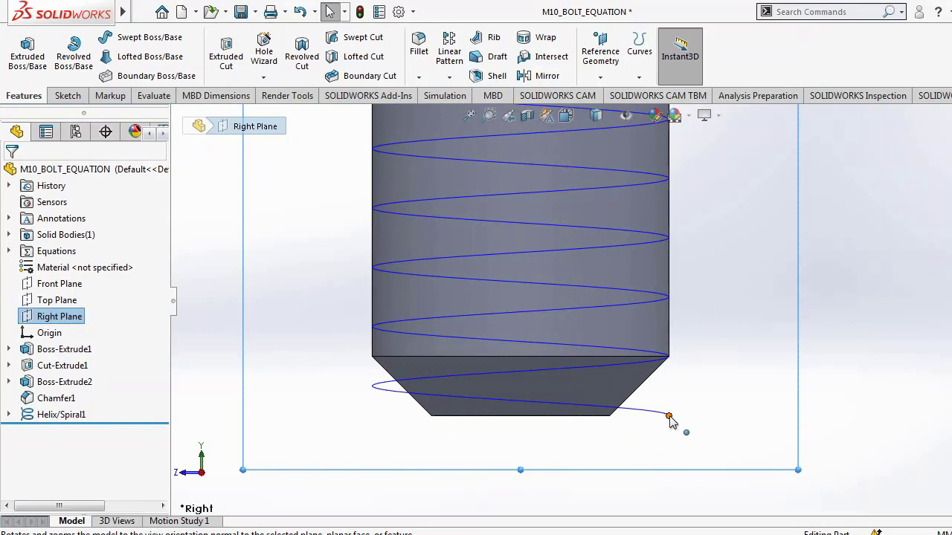
scroll(759, 424, "down", 5)
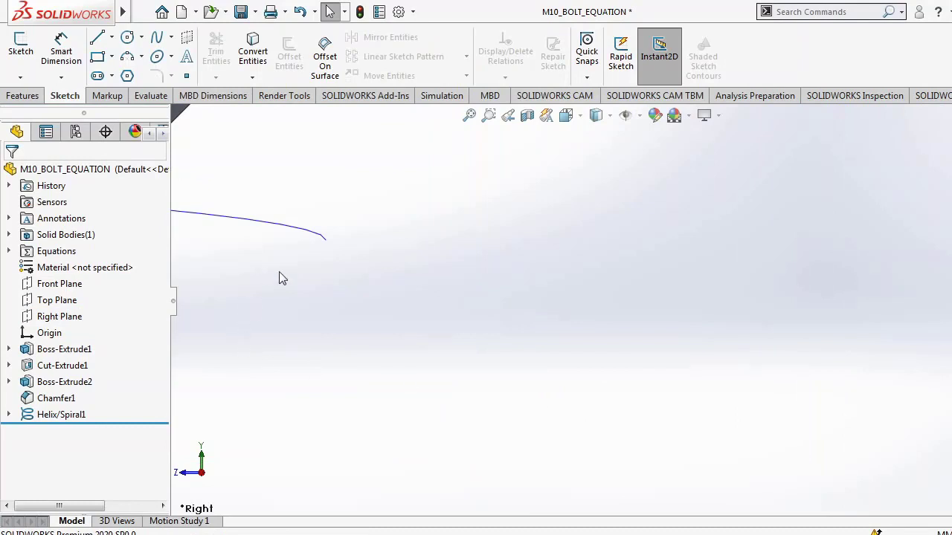
left_click(54, 316)
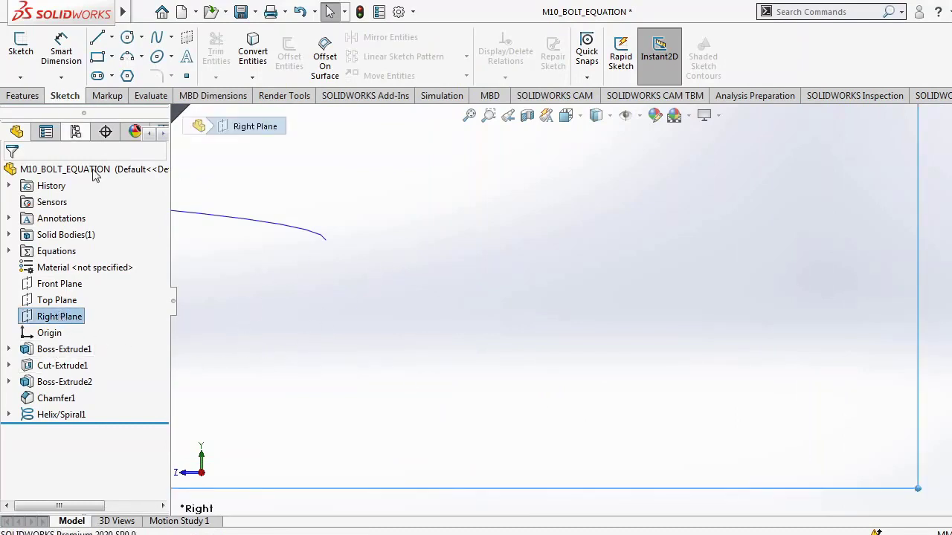
left_click(128, 75)
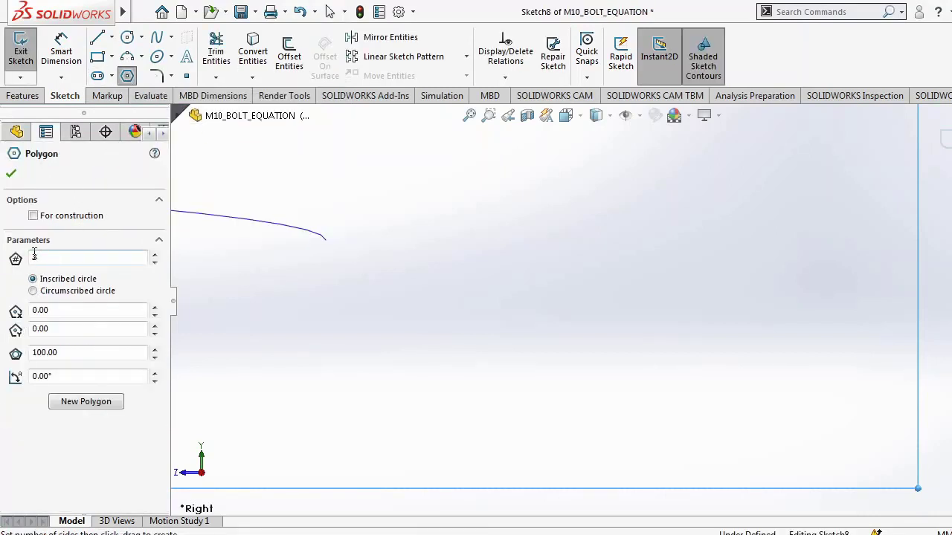
left_click(11, 173)
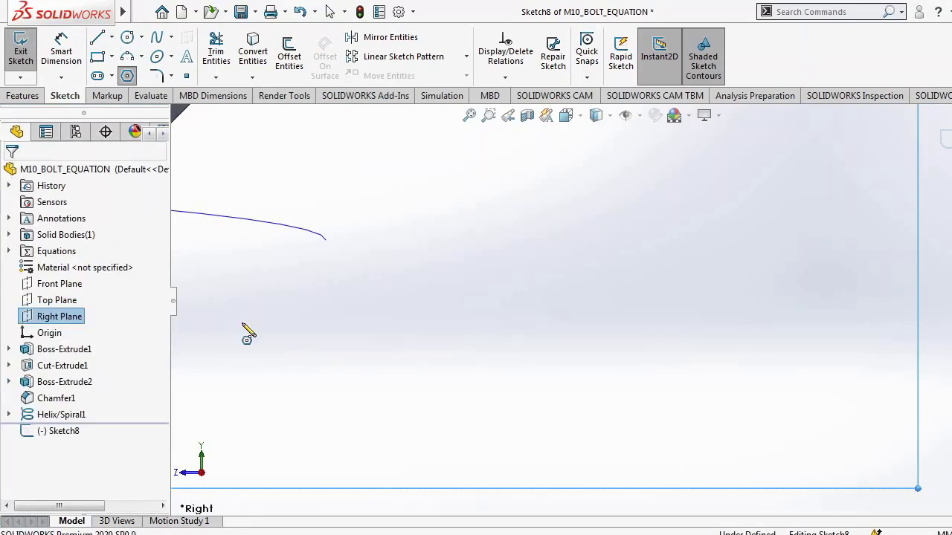
left_click(589, 275)
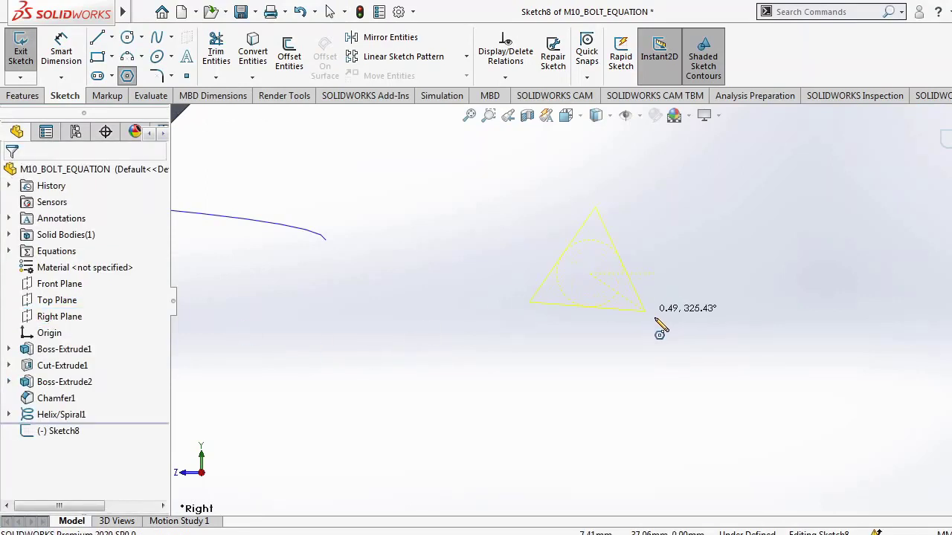
left_click(659, 392)
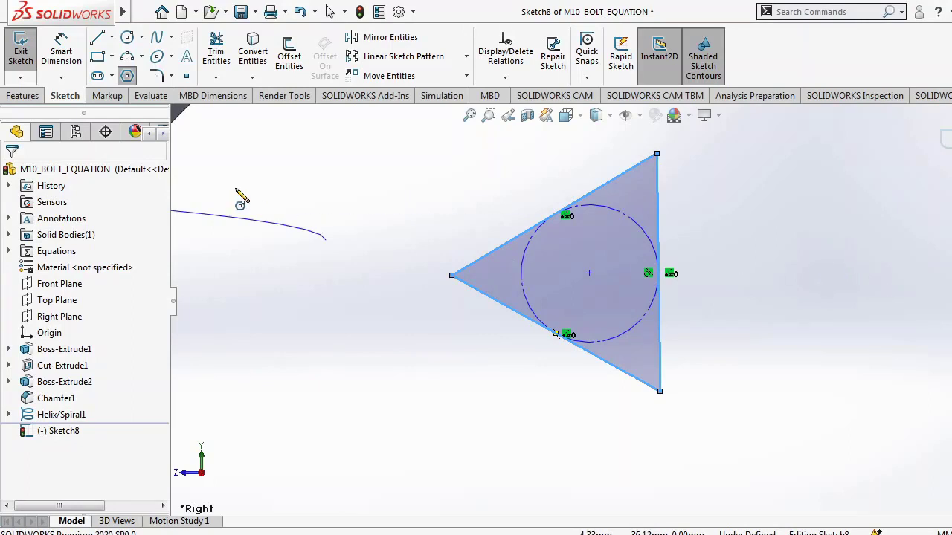
Draw a construction centerline from the triangle's bolt-side vertex to the midpoint of its opposite side.
left_click(111, 39)
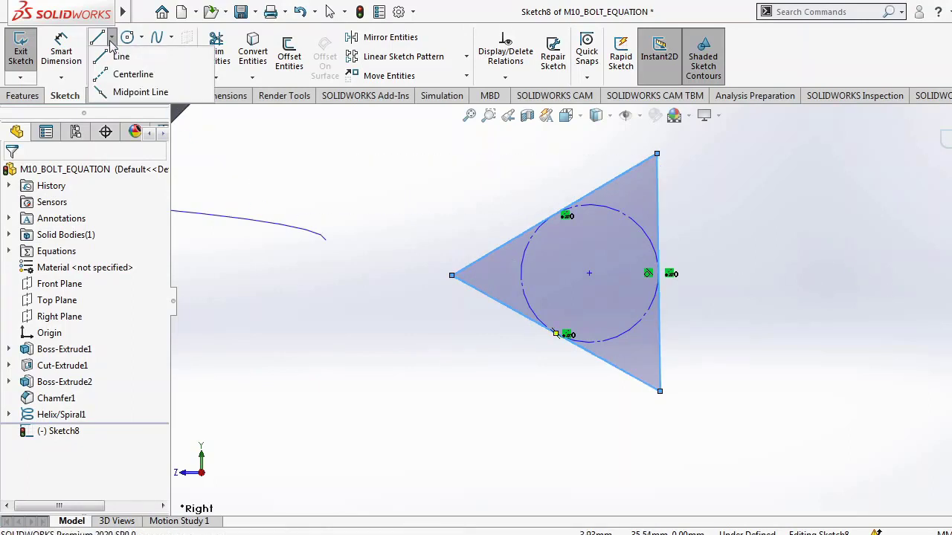
left_click(133, 75)
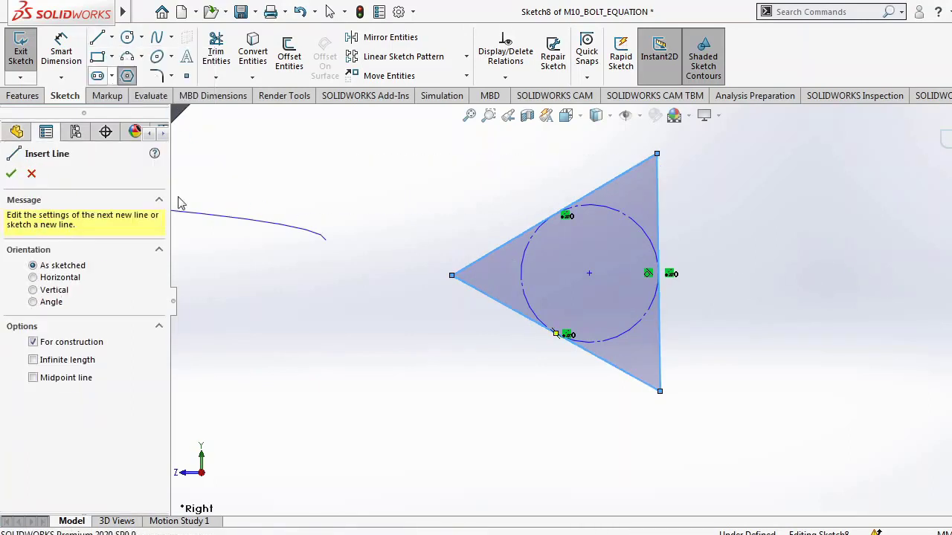
left_click(452, 276)
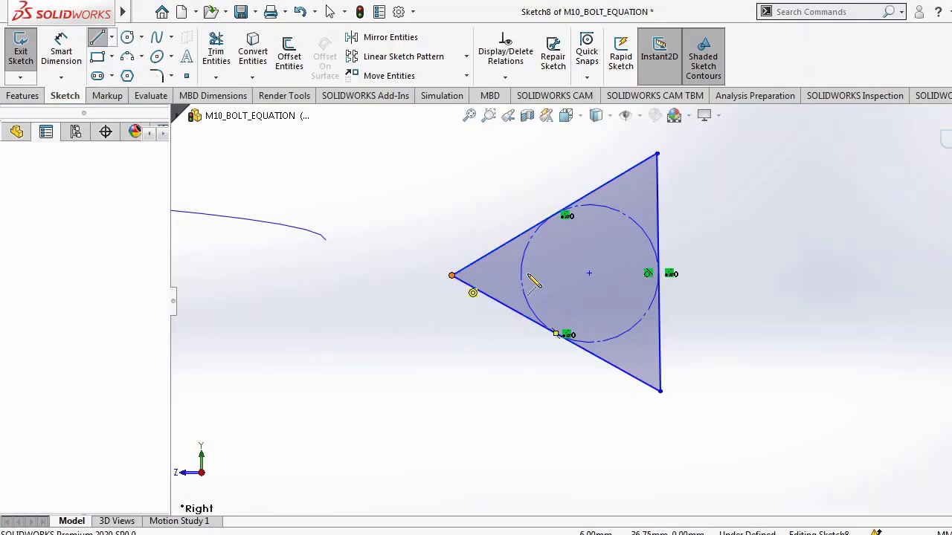
left_click(658, 273)
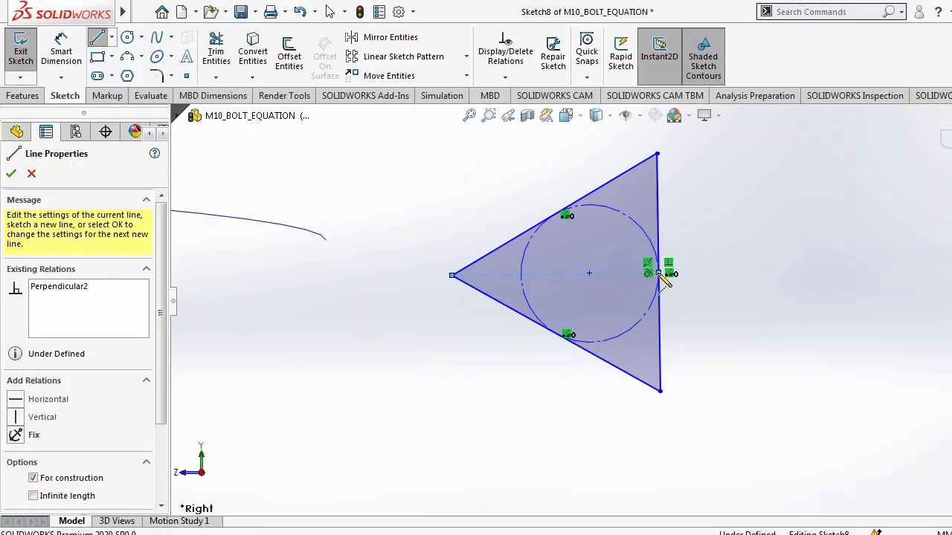
key("Escape")
key("Escape")
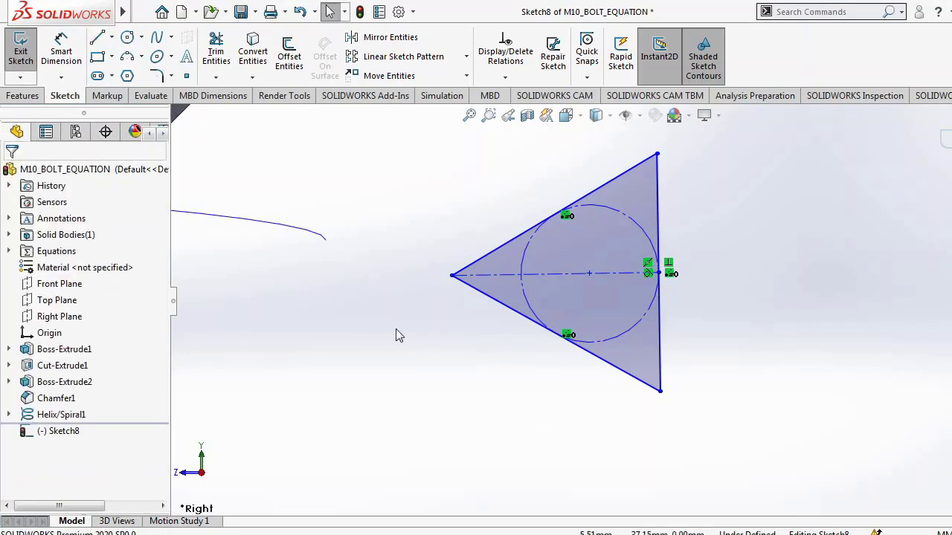
left_click(61, 52)
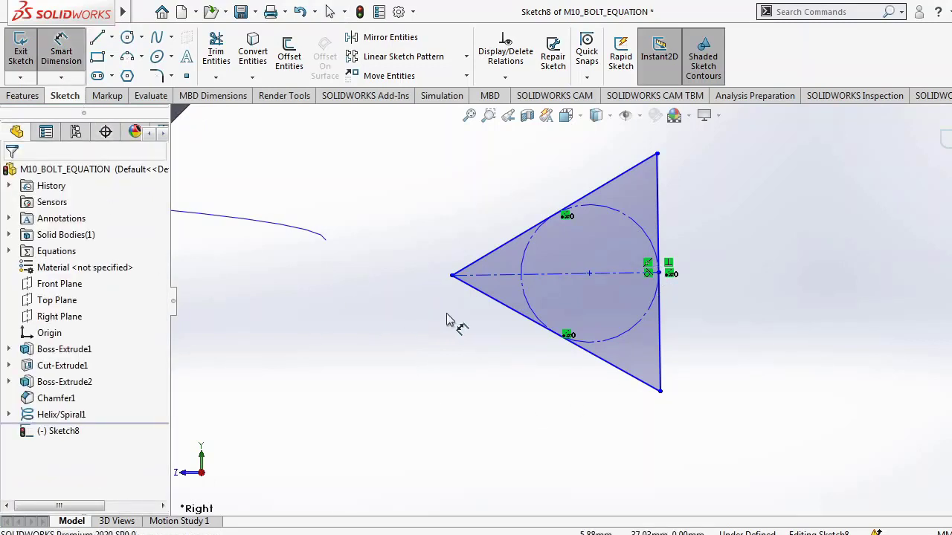
left_click(503, 277)
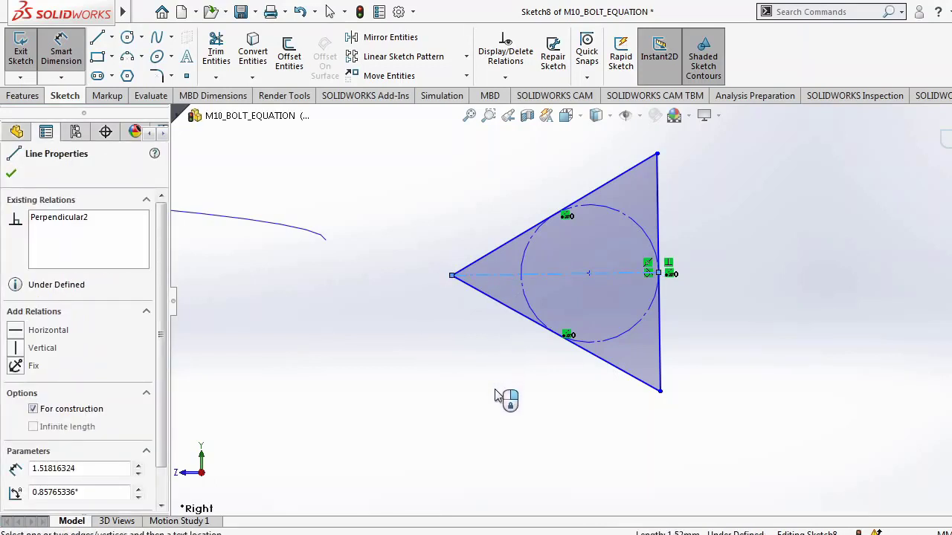
key("Escape")
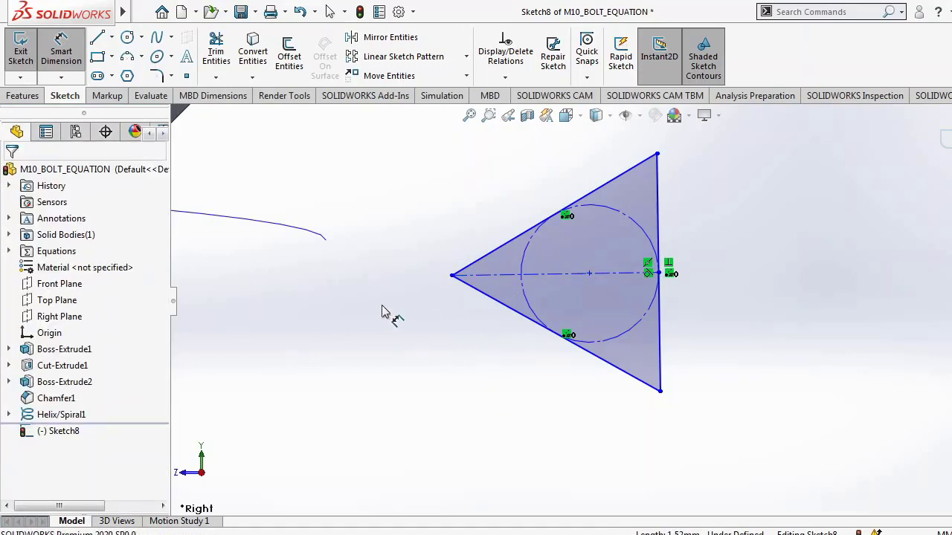
key("Escape")
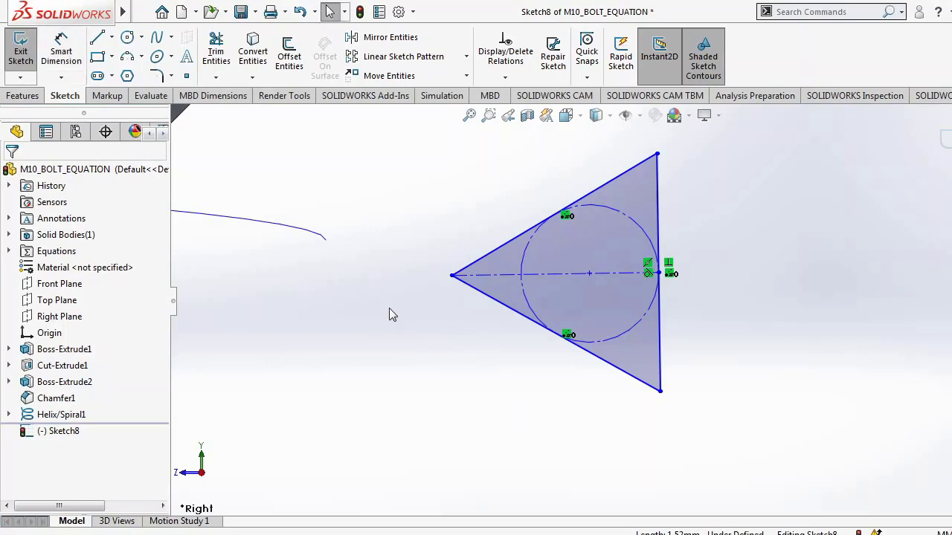
Add a Horizontal relation to the triangle's long centerline.
left_click(484, 276)
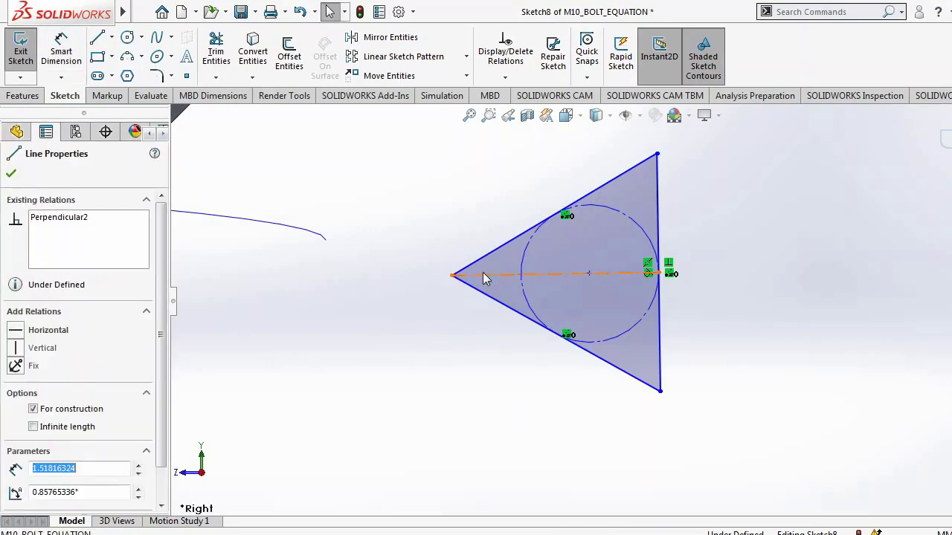
left_click(17, 332)
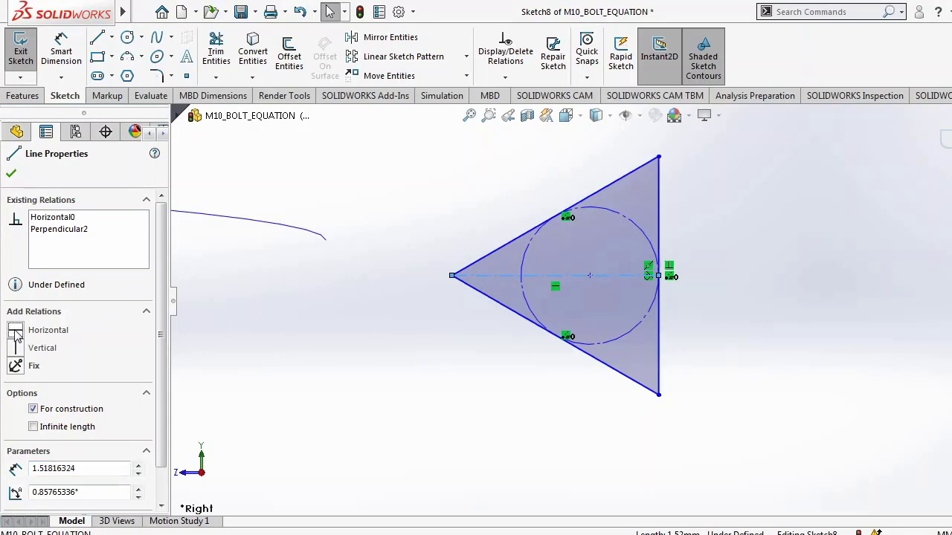
left_click(362, 316)
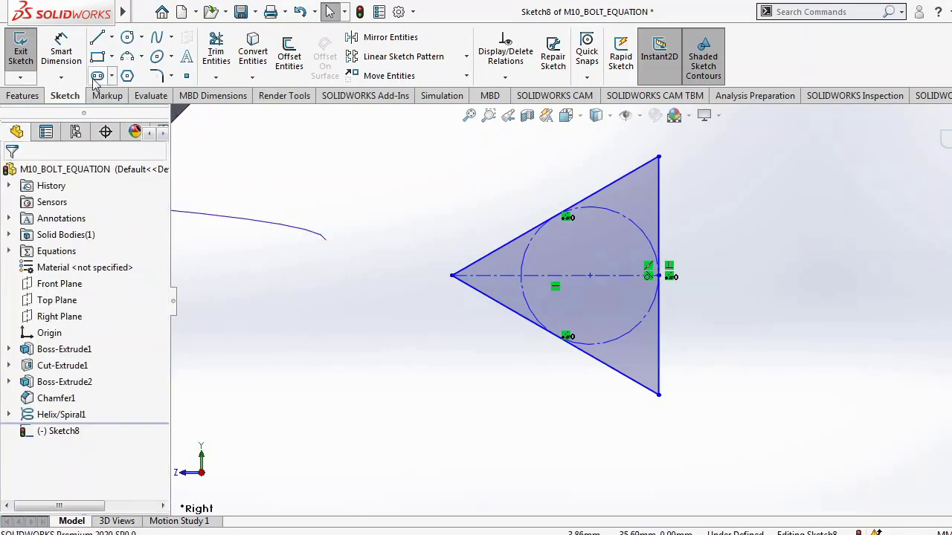
Dimension the horizontal centerline's length and link it to the global variable "H".
left_click(499, 276)
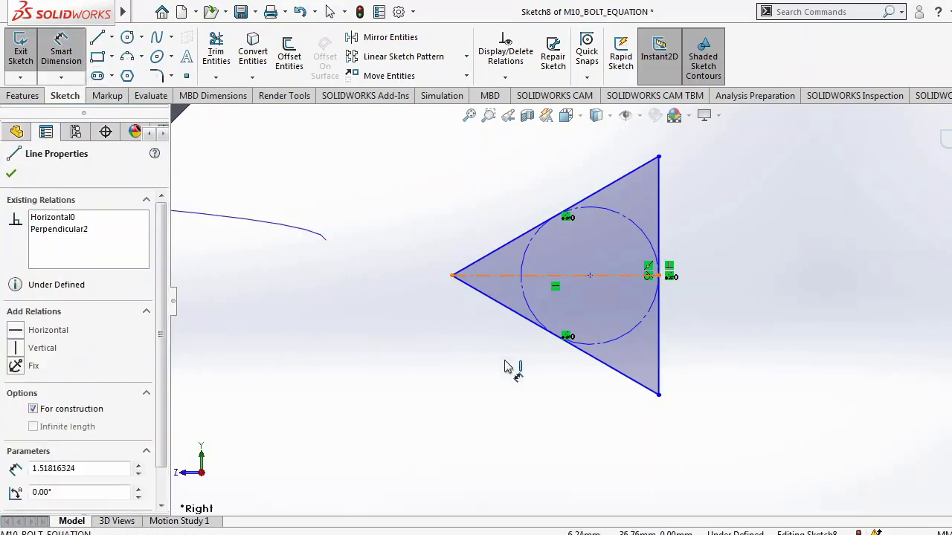
left_click(548, 422)
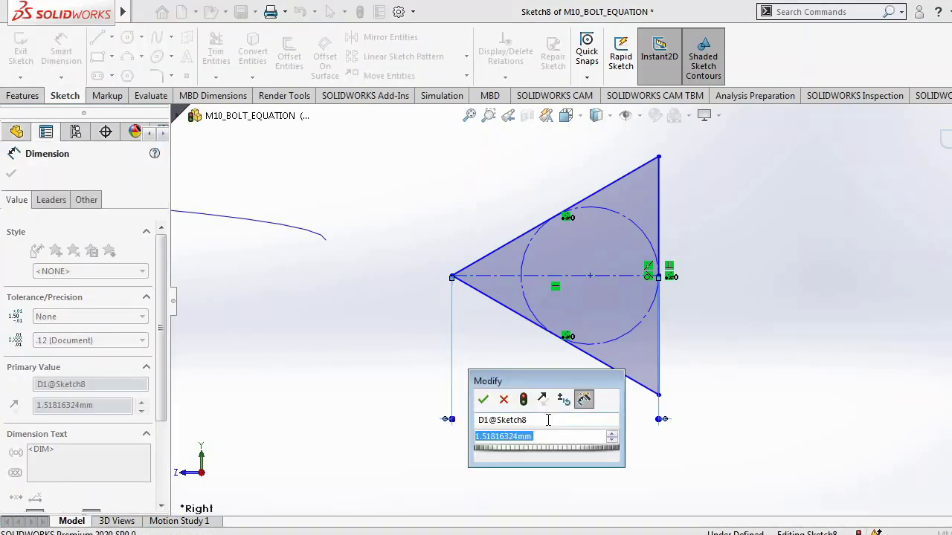
type("=")
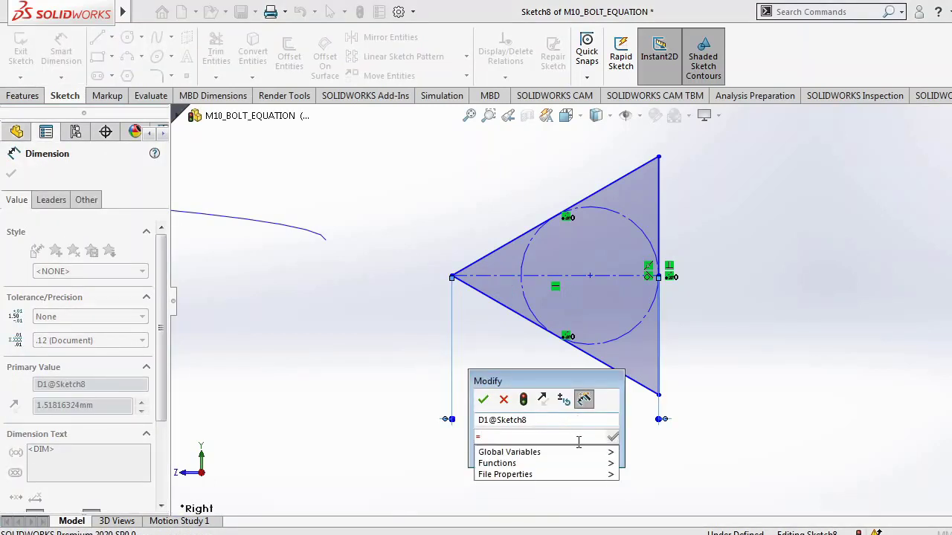
mouse_move(616, 464)
mouse_move(587, 454)
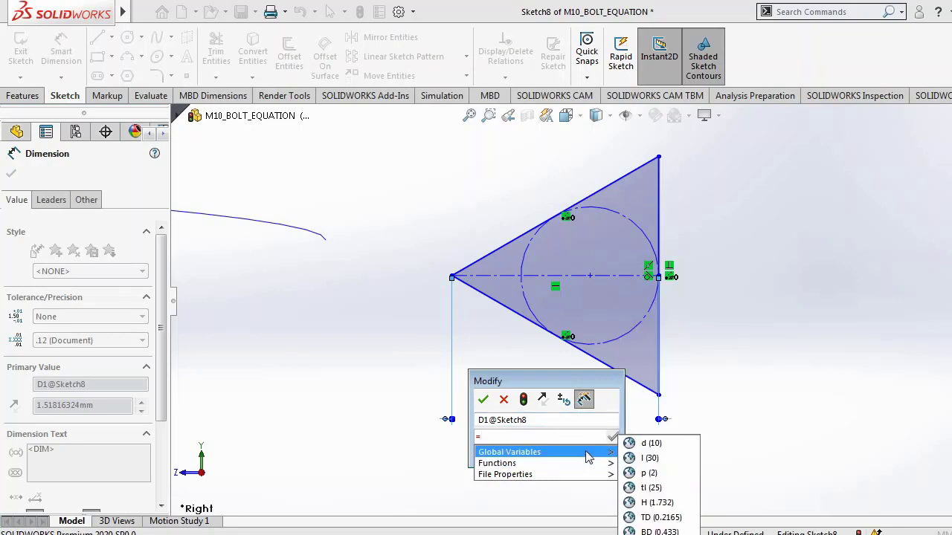
left_click(658, 502)
left_click(483, 400)
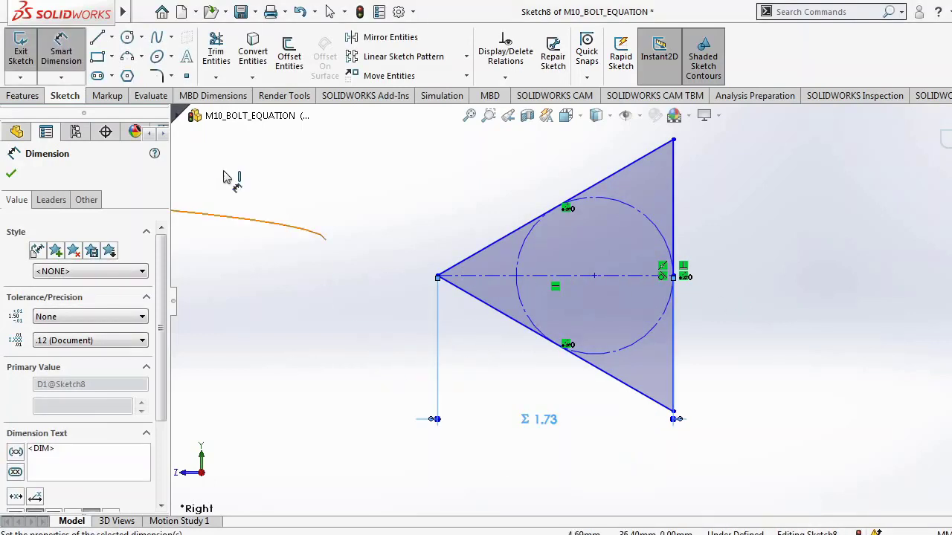
Draw a vertical centerline about 0.29 mm long between the two slanted sides, close to the triangle's bolt-side vertex.
left_click(113, 40)
left_click(123, 77)
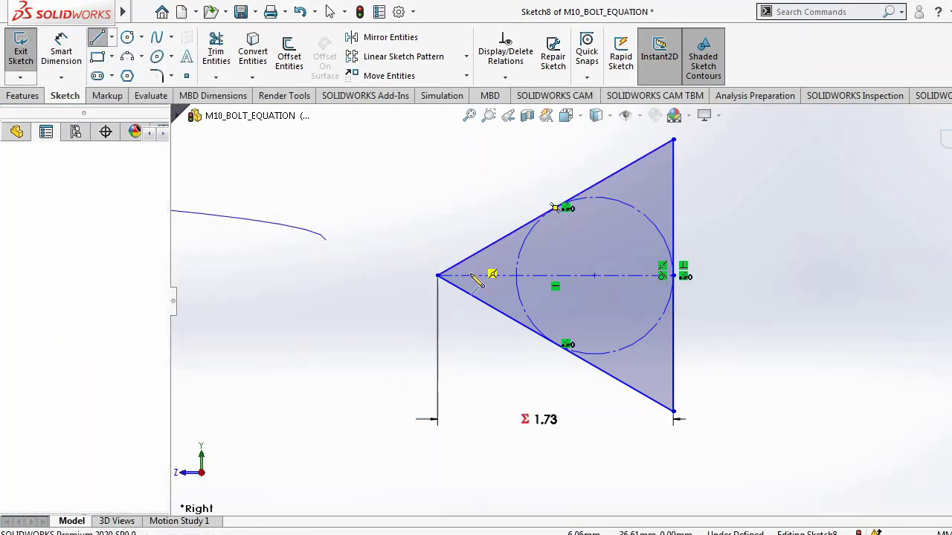
left_click(475, 262)
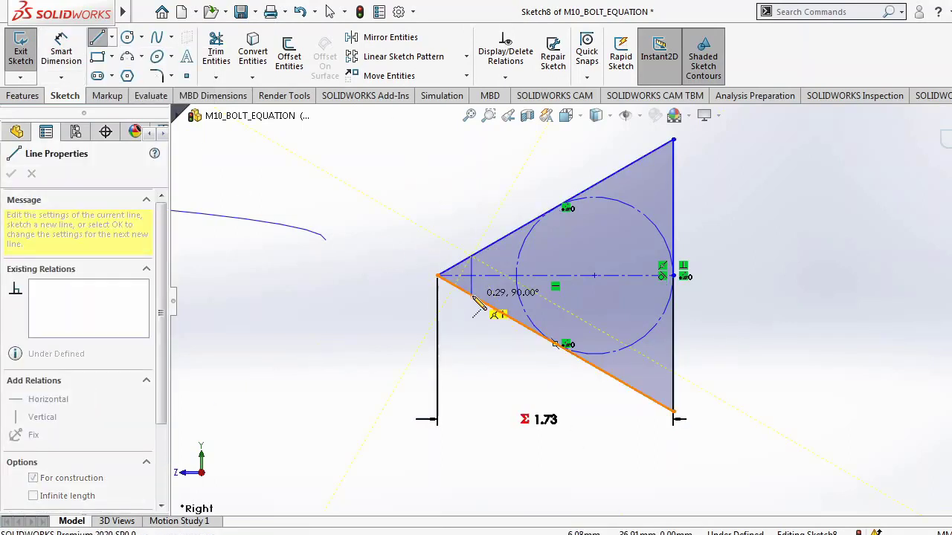
left_click(473, 297)
key("Escape")
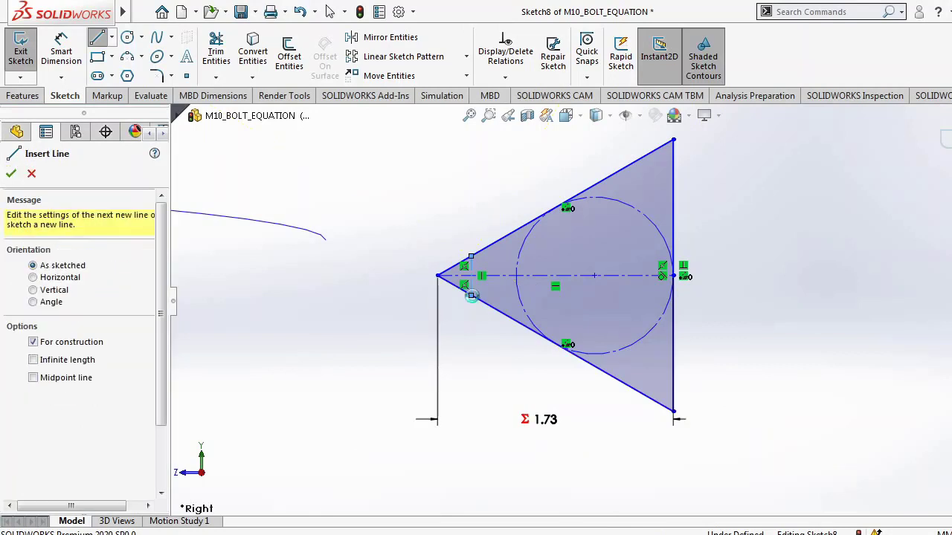
key("Escape")
Draw a second vertical centerline about 1.70 mm long between the slanted sides, close to the triangle's vertical side.
left_click(111, 38)
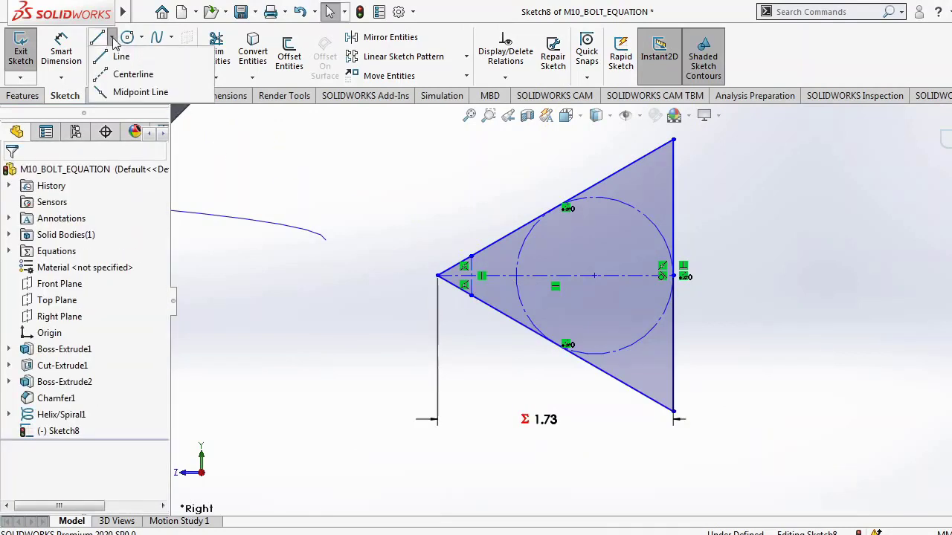
left_click(131, 74)
left_click(638, 160)
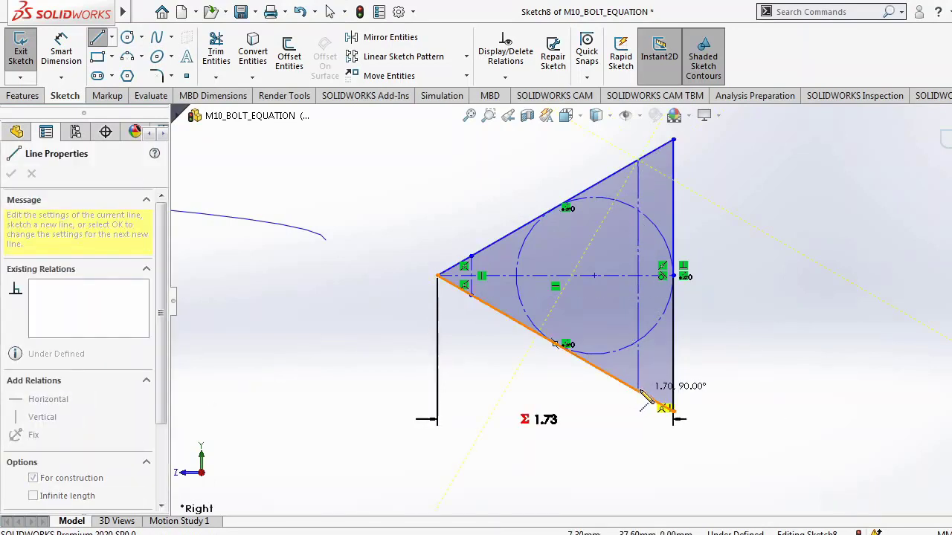
left_click(638, 390)
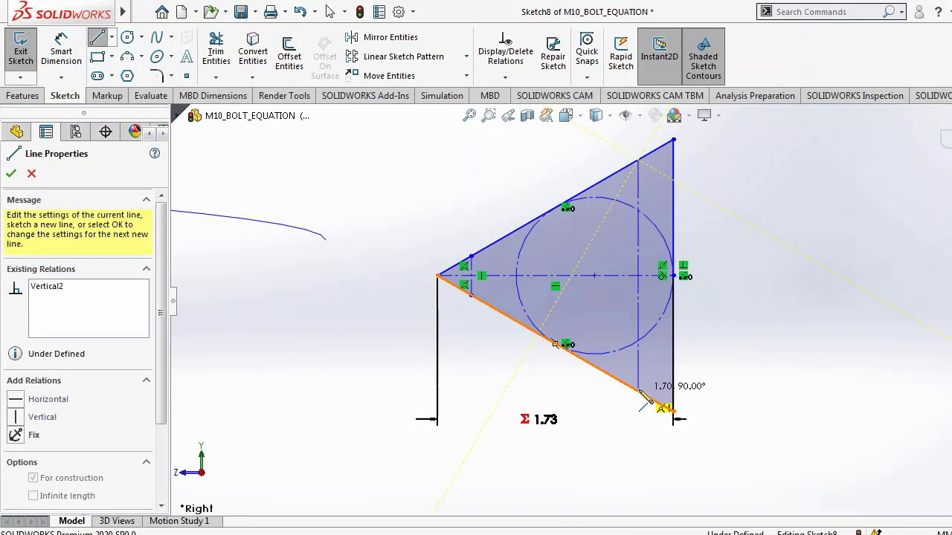
key("Escape")
key("Escape")
key("Escape")
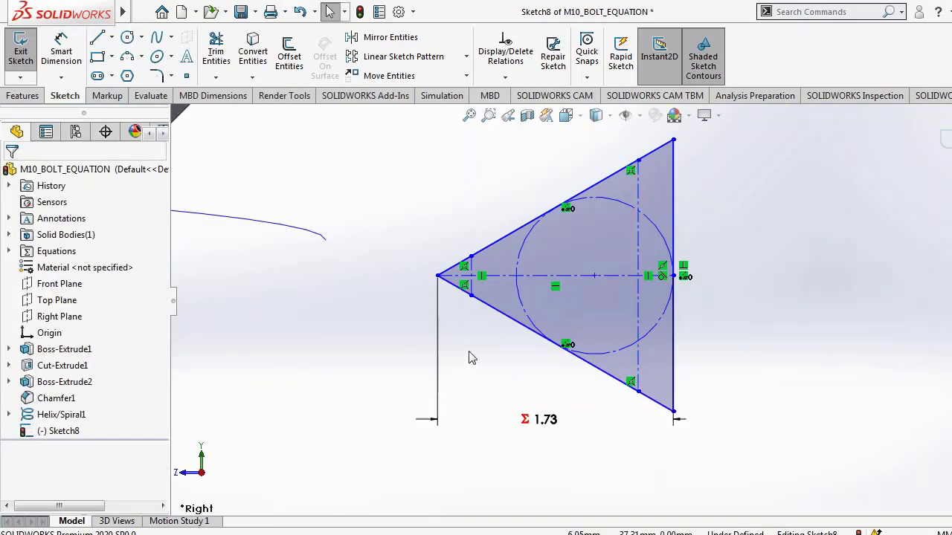
Dimension the distance from the bolt-side vertex to the short vertical centerline and link it to the global variable "TD".
left_click(61, 58)
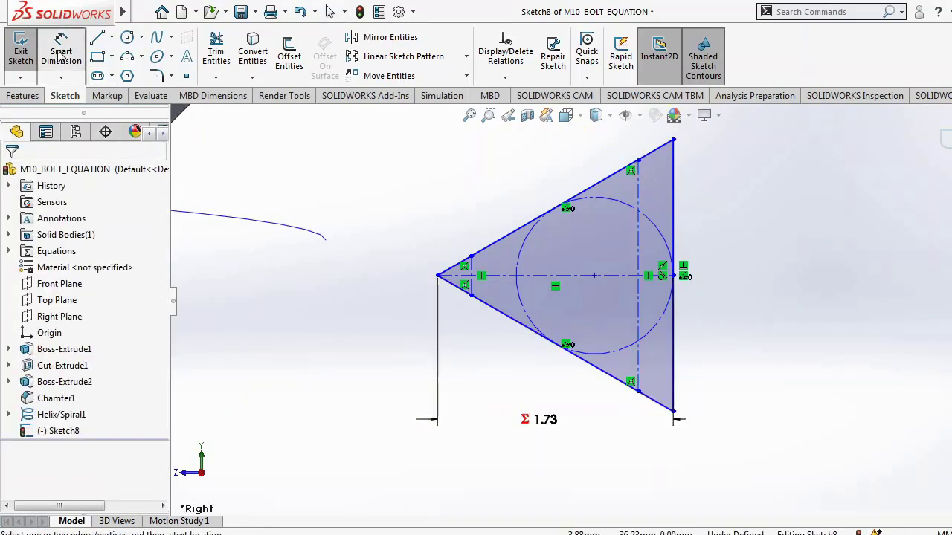
left_click(438, 276)
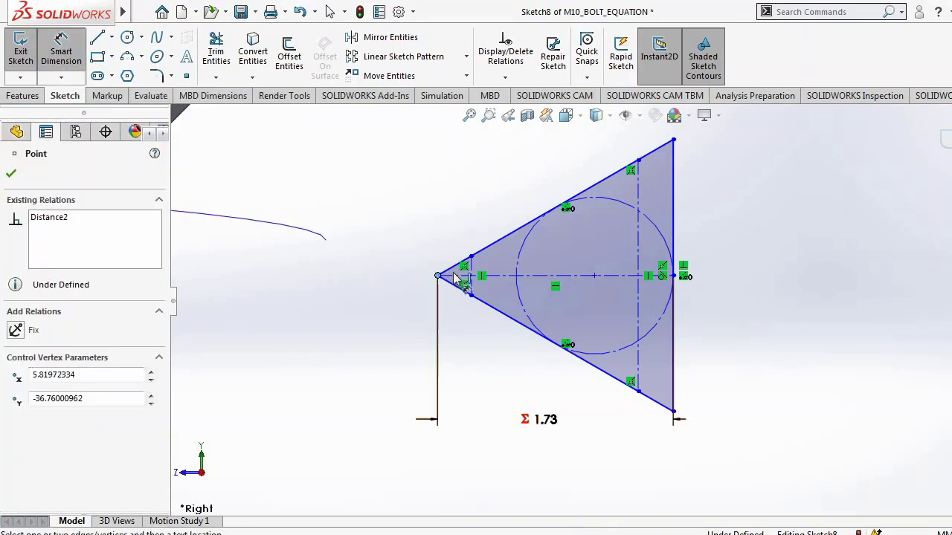
left_click(472, 291)
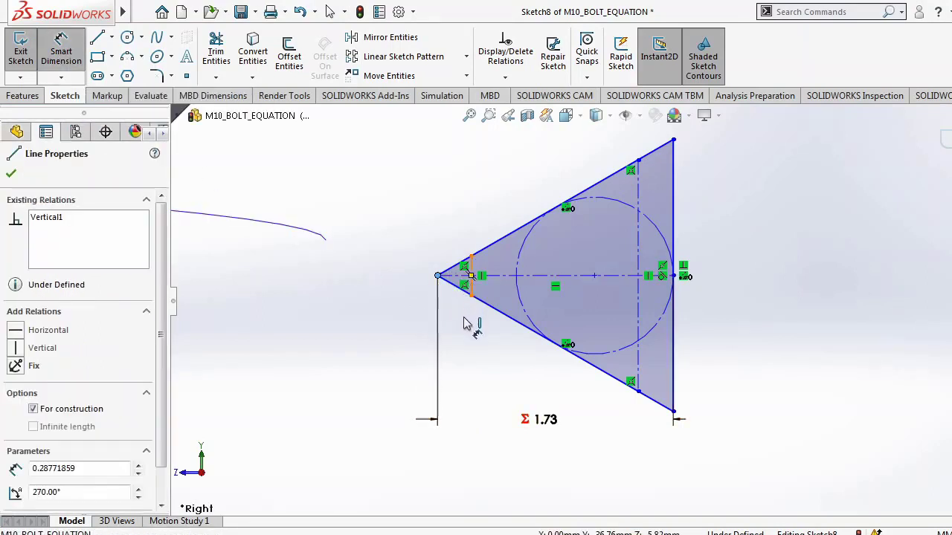
left_click(459, 352)
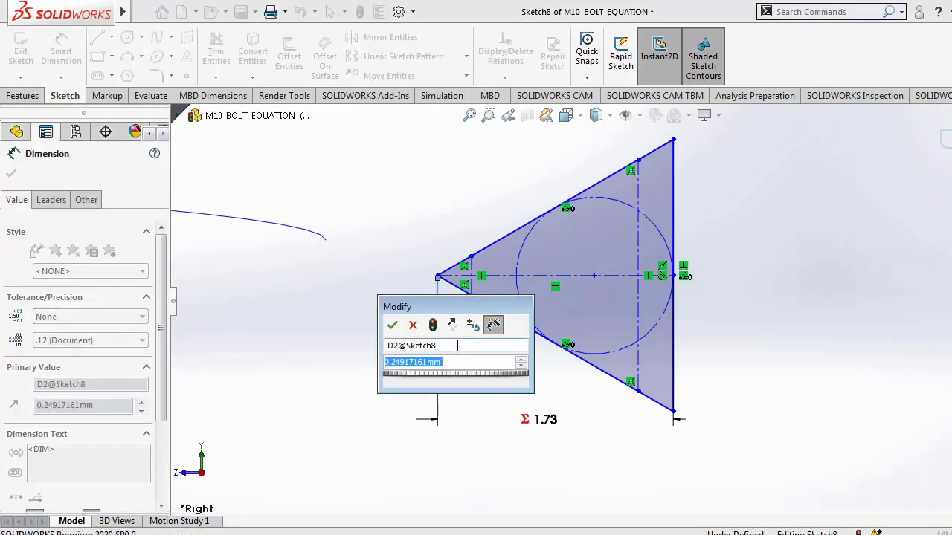
type("=")
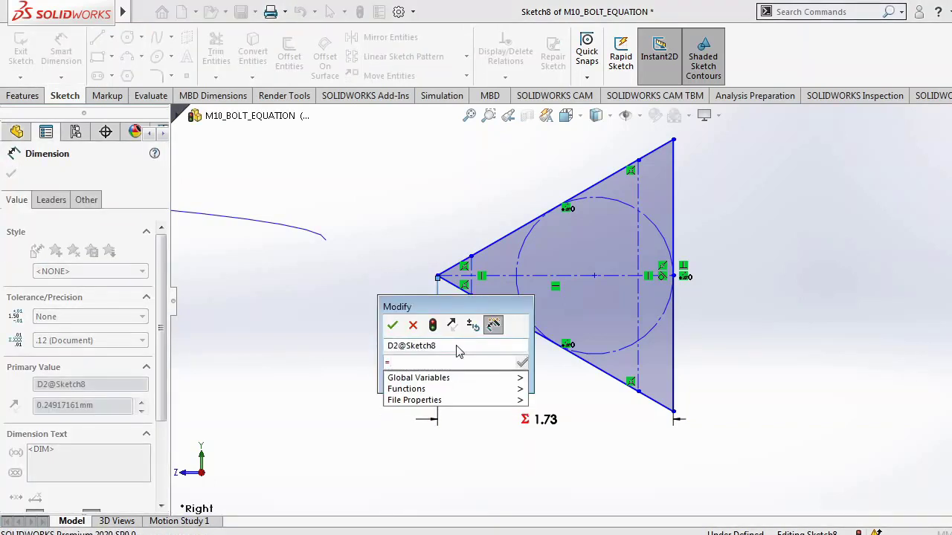
mouse_move(471, 381)
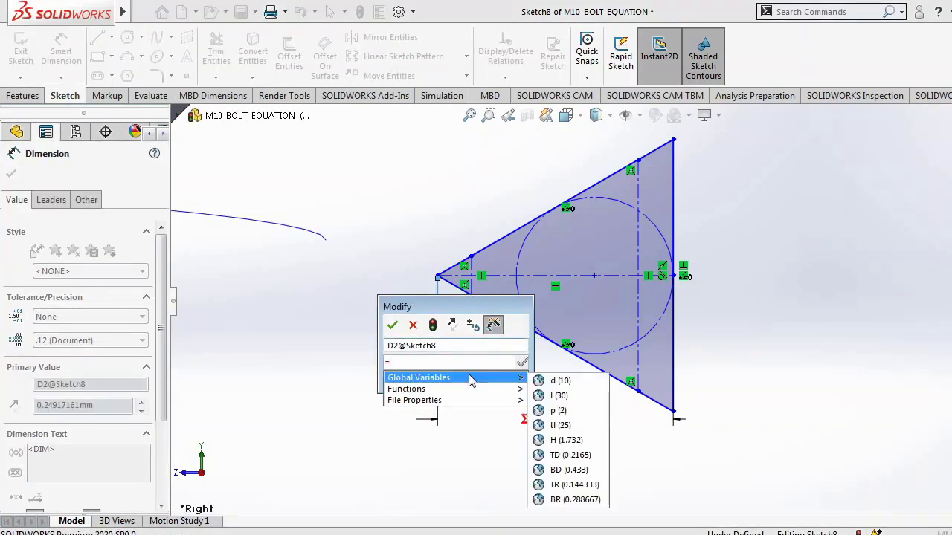
left_click(570, 455)
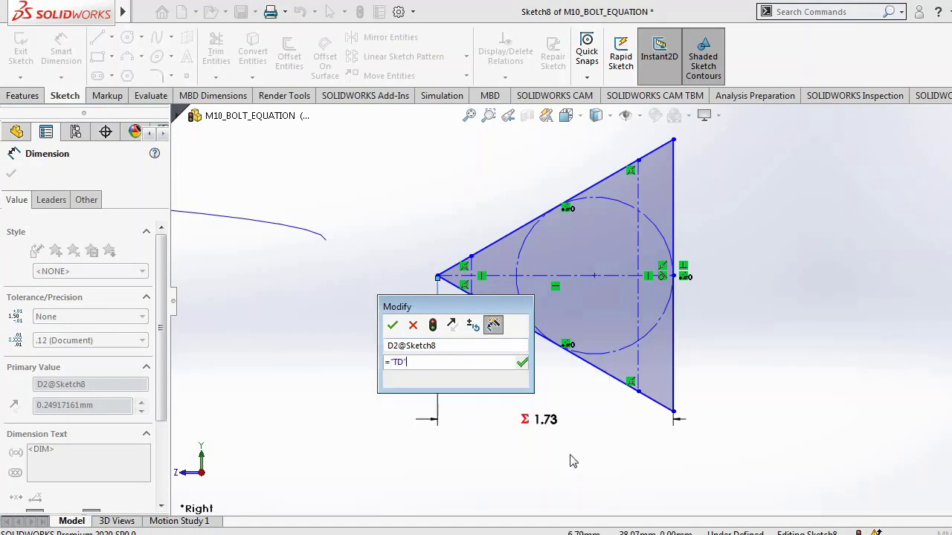
left_click(393, 327)
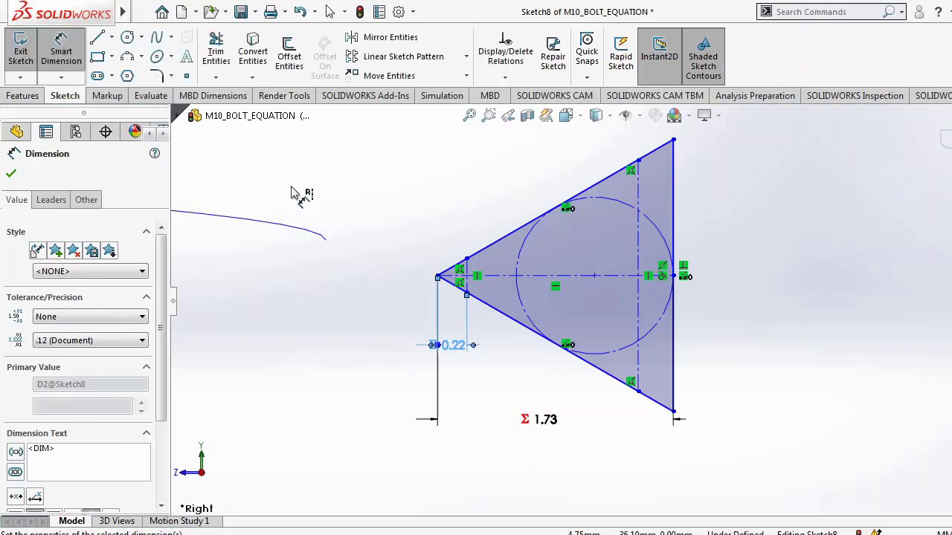
Dimension the distance from the long vertical centerline to the triangle's vertical side and link it to the global variable "BD".
left_click(81, 53)
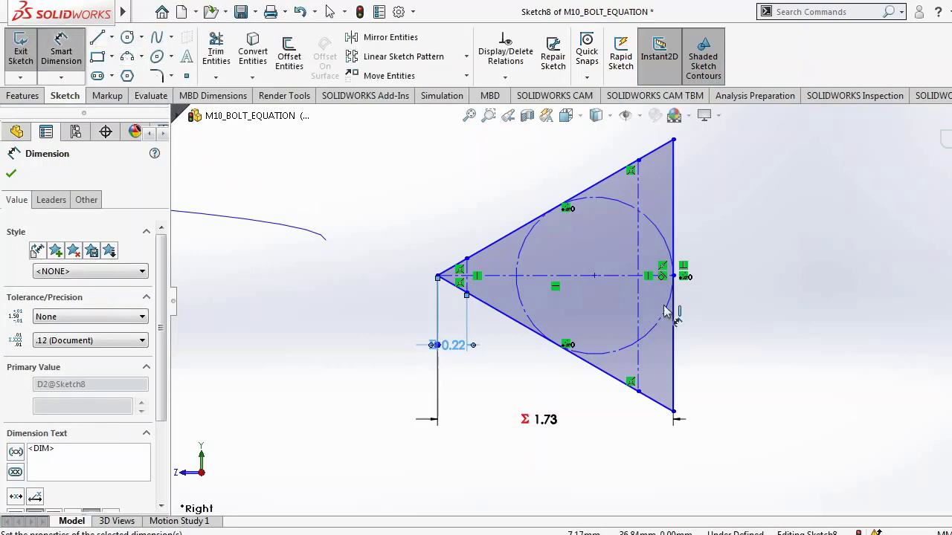
left_click(639, 369)
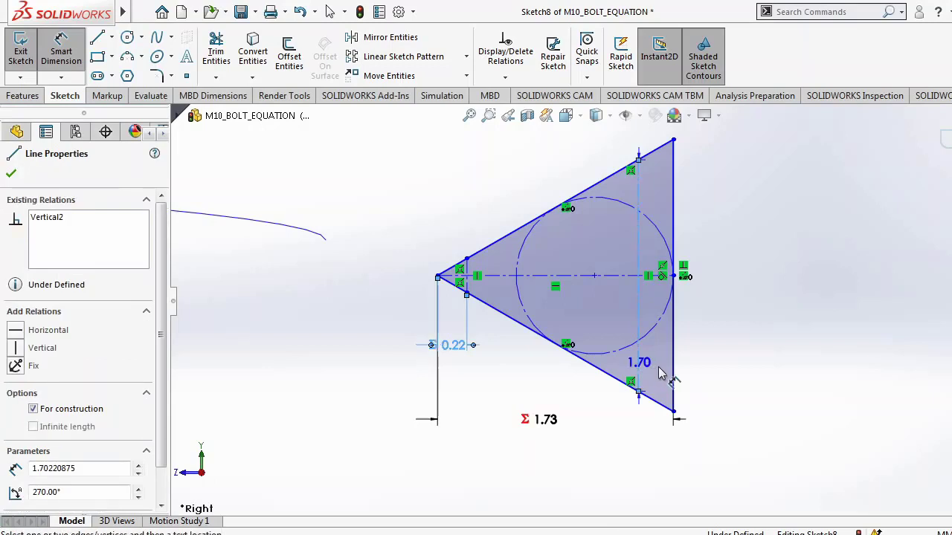
left_click(672, 376)
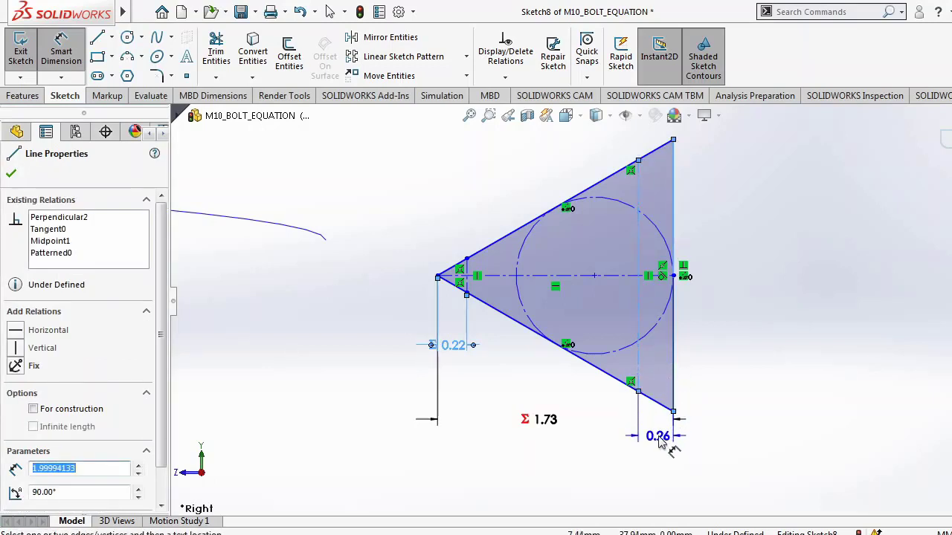
left_click(659, 441)
double_click(659, 441)
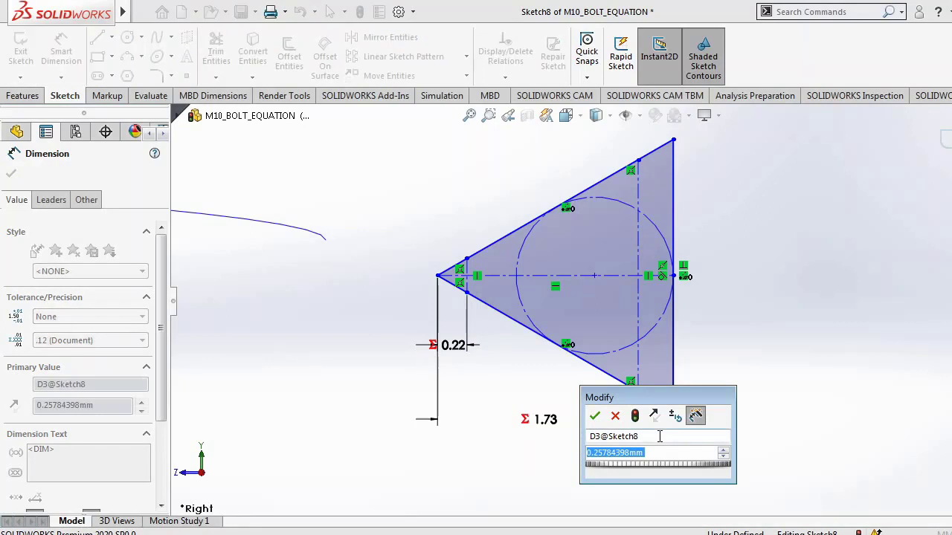
type("=")
mouse_move(669, 469)
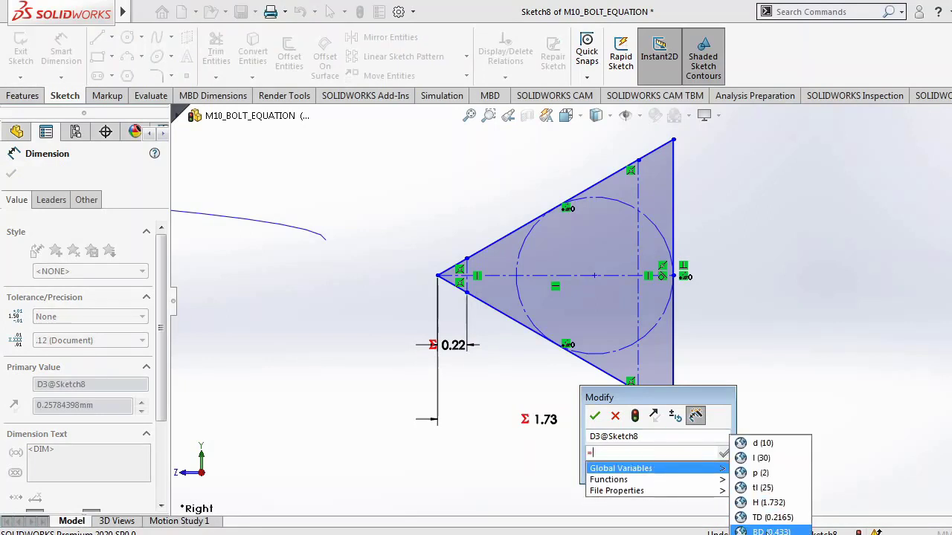
left_click(771, 531)
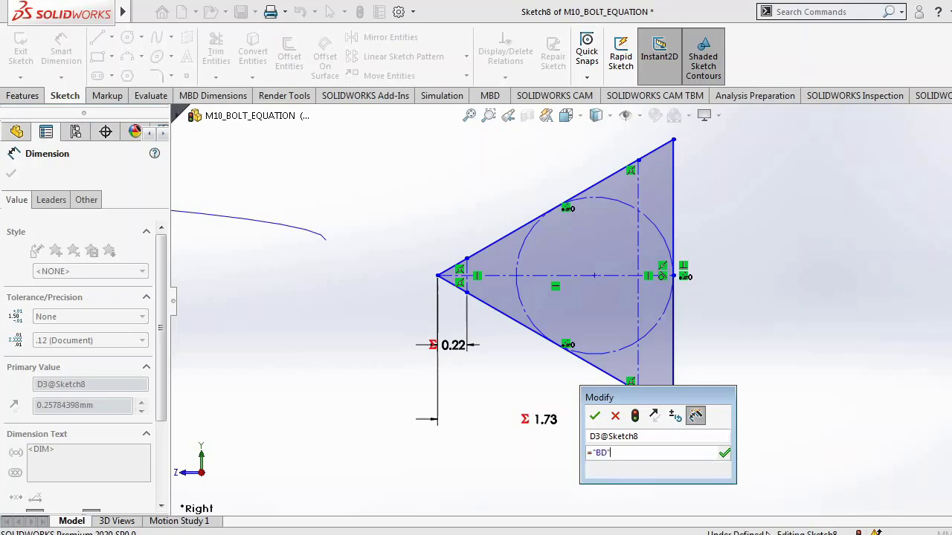
left_click(595, 416)
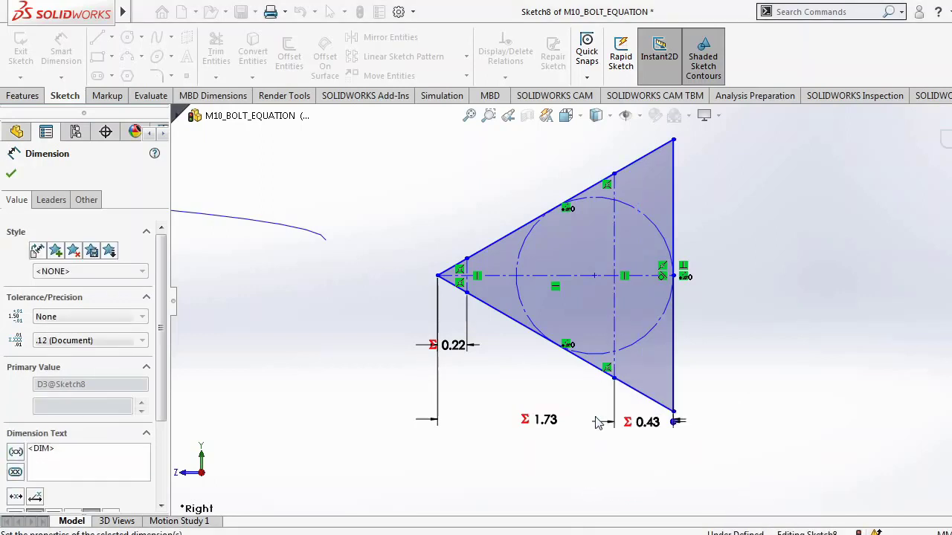
left_click(630, 465)
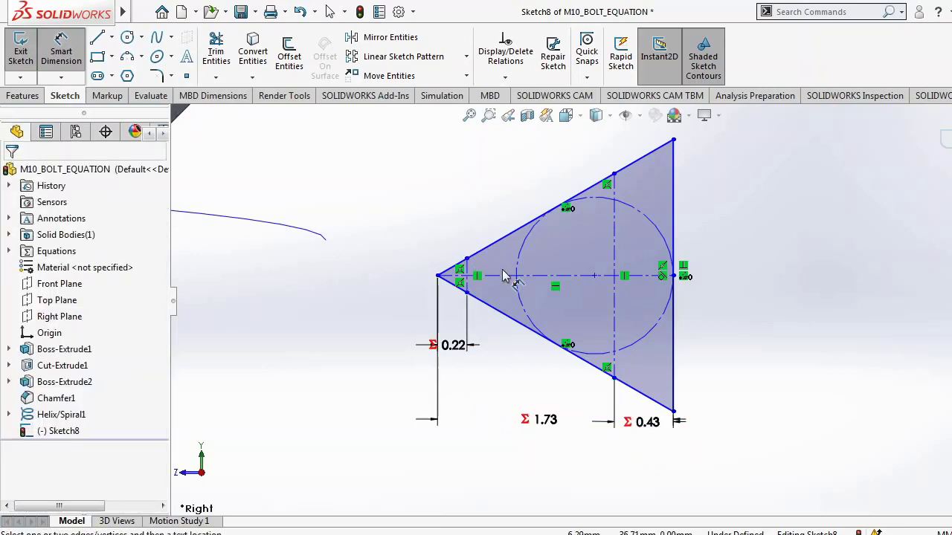
Draw a vertical centerline about 0.88 mm long from the horizontal centerline to the lower slanted side, between the long centerline and the vertical side.
left_click(112, 38)
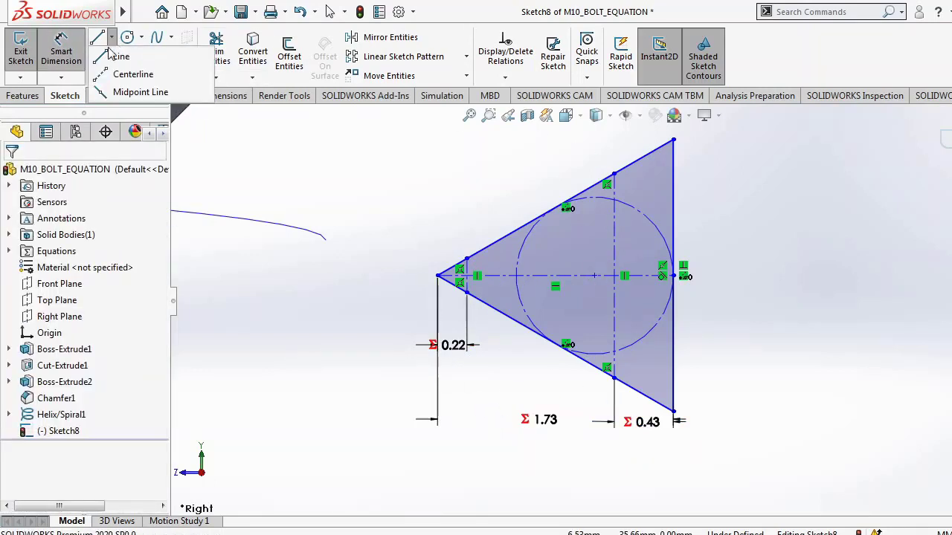
left_click(133, 74)
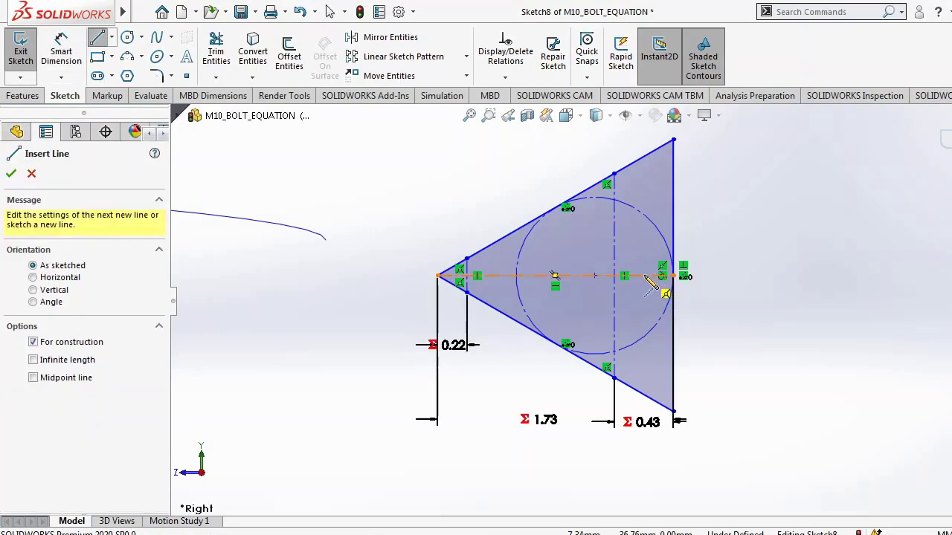
left_click(644, 275)
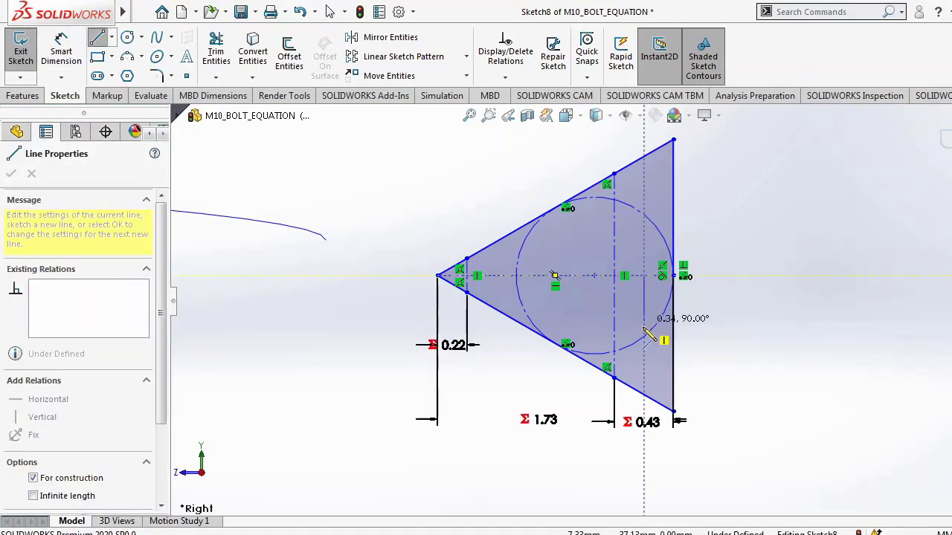
left_click(645, 395)
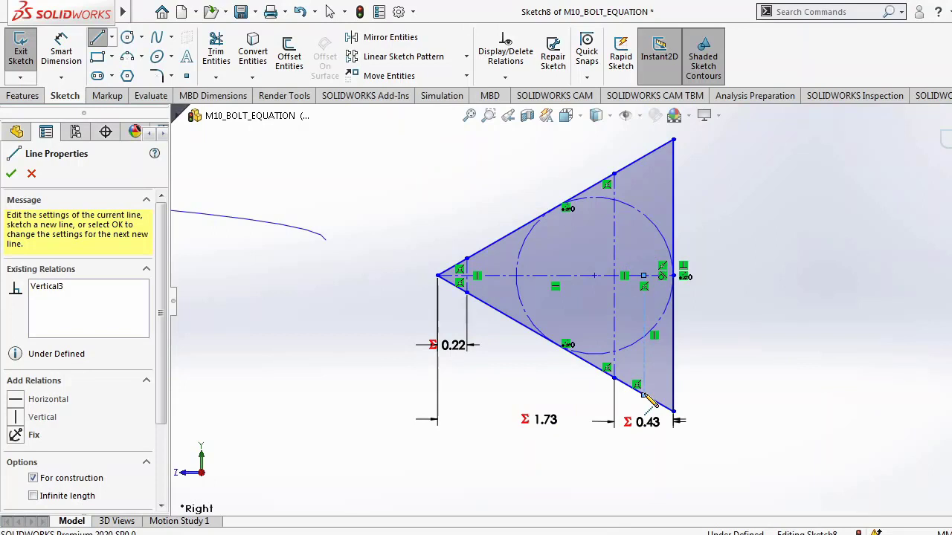
key("Escape")
key("Escape")
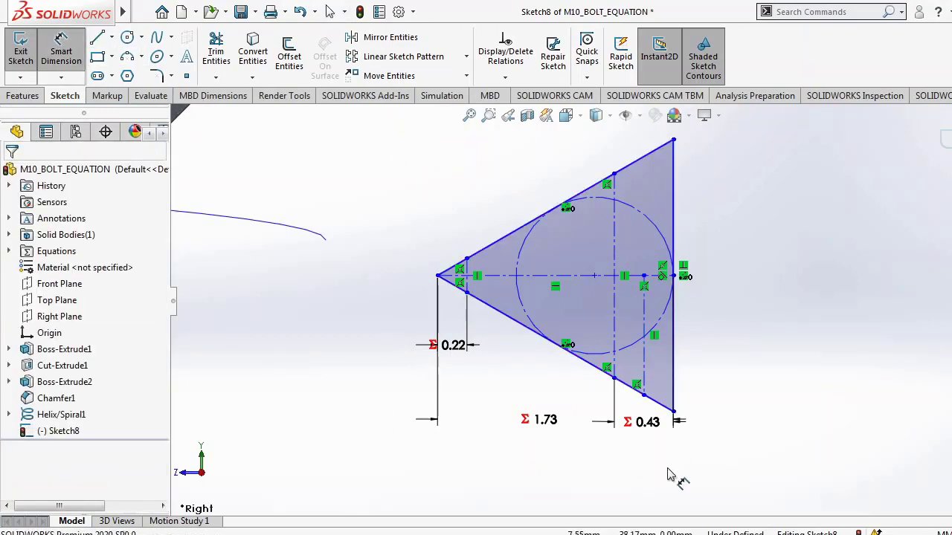
Dimension the distance from the half-height vertical centerline to the triangle's vertical side and link it to the global variable worth about 0.29 mm.
left_click(645, 370)
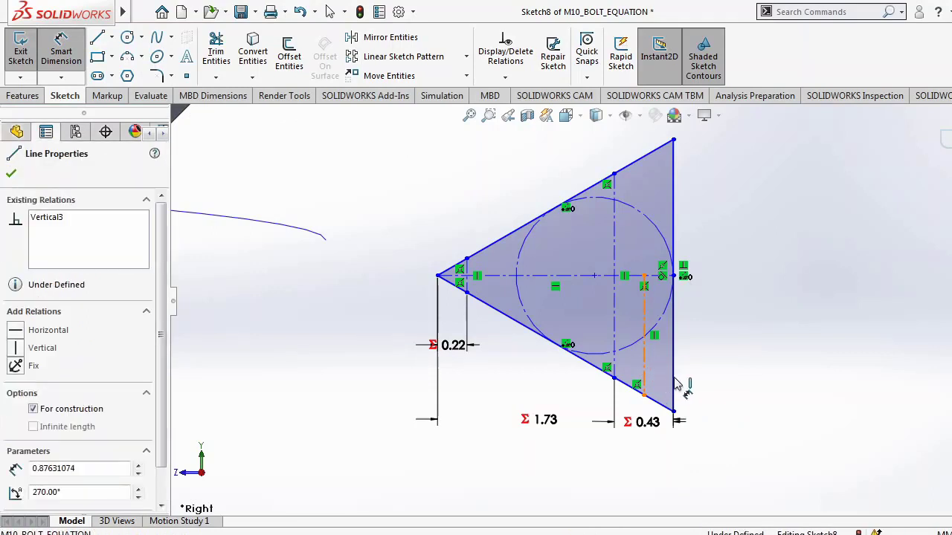
left_click(664, 464)
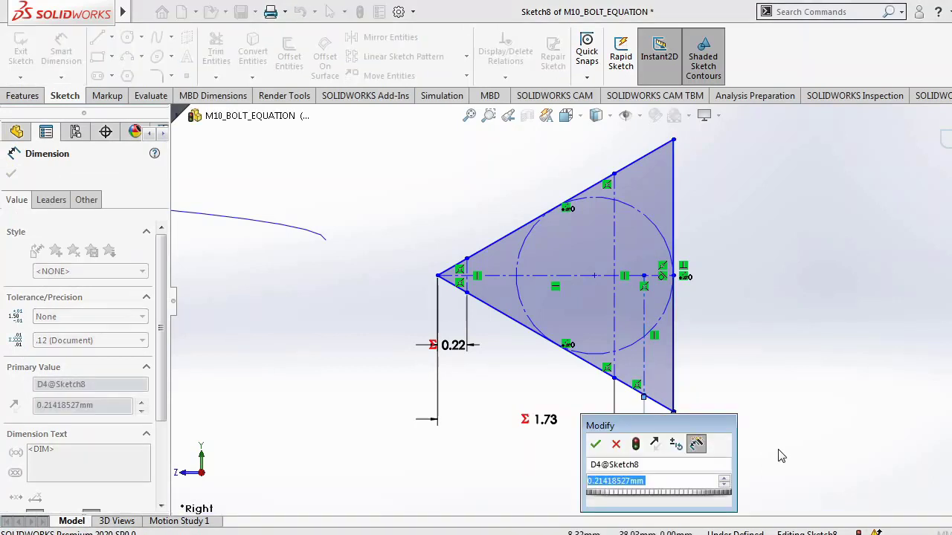
type("=")
mouse_move(711, 501)
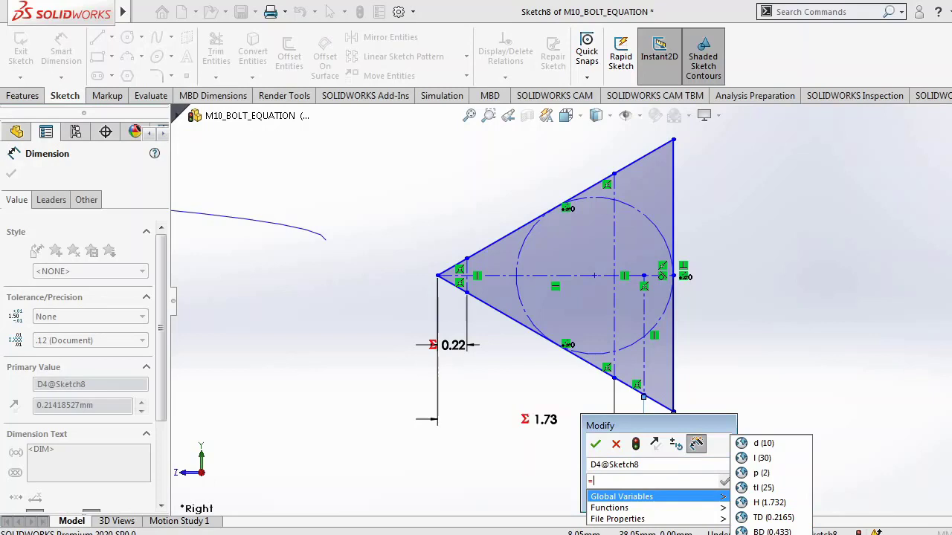
left_click(771, 534)
left_click(595, 444)
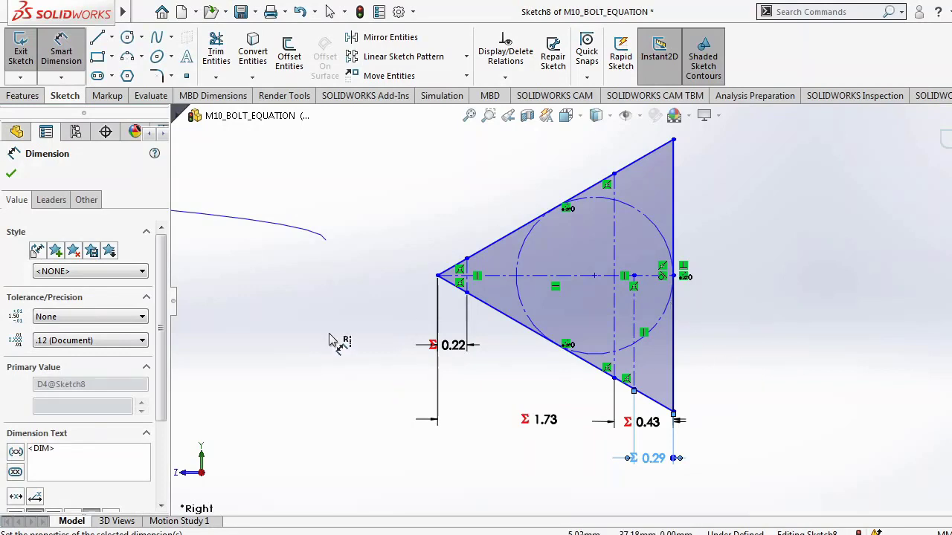
left_click(61, 51)
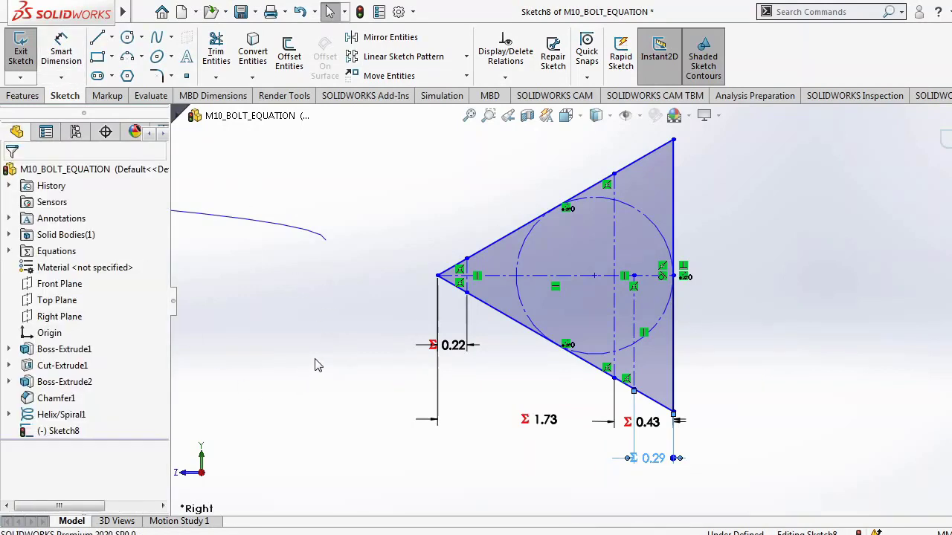
Draw a three-point arc of about 0.13 mm radius between the short vertical centerline's endpoints, bulging toward the triangle's bolt-side vertex.
scroll(450, 291, "down", 8)
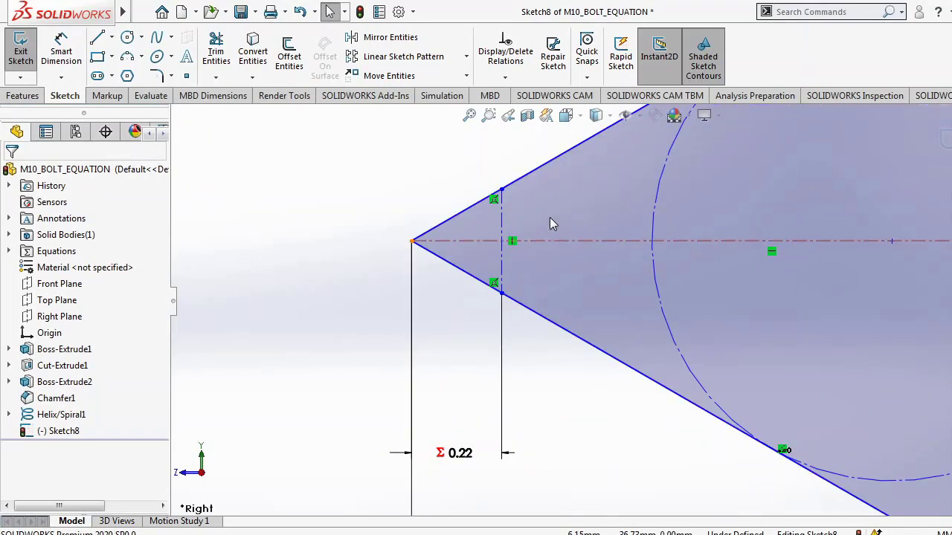
left_click(128, 57)
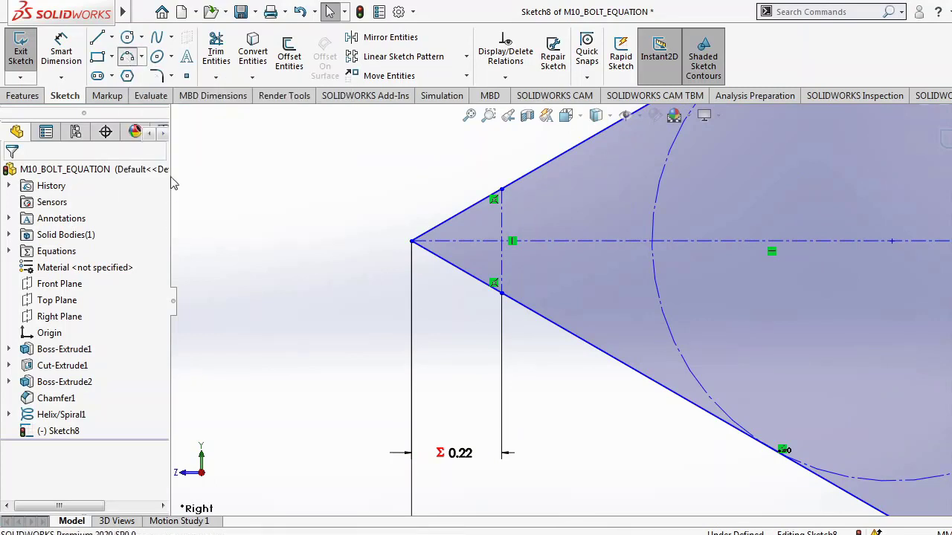
left_click(502, 190)
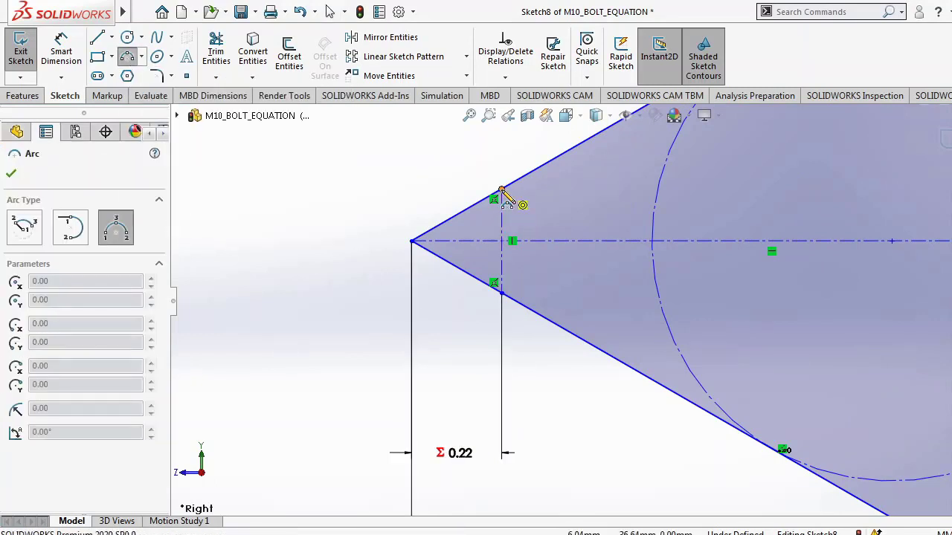
left_click(503, 294)
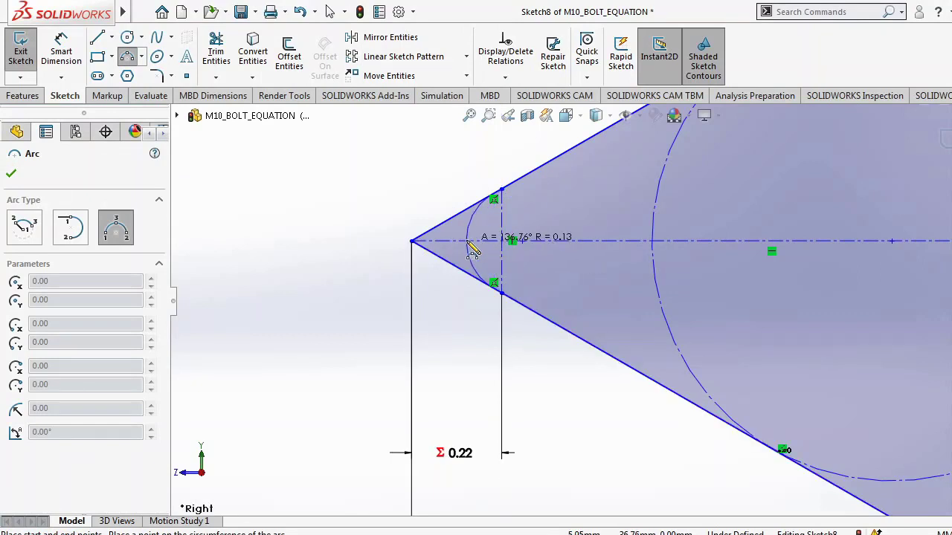
left_click(468, 245)
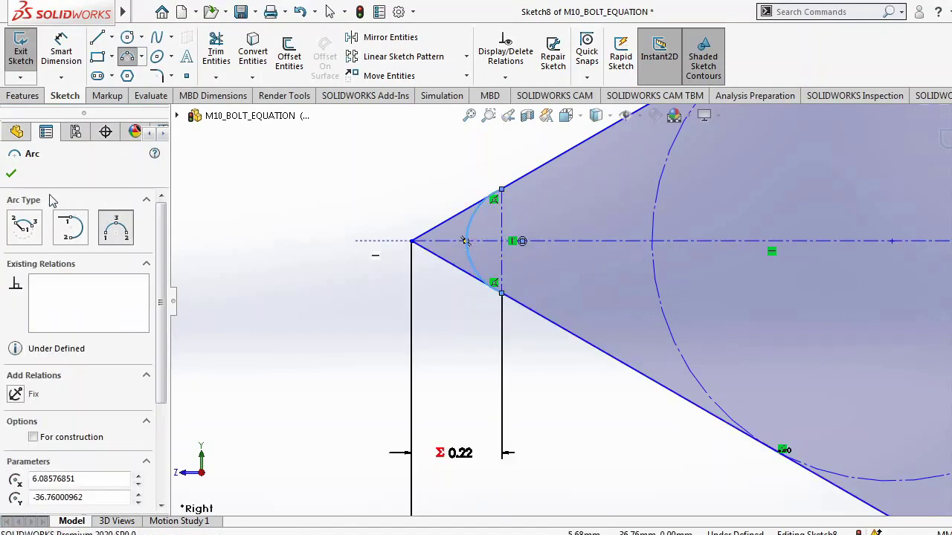
left_click(13, 177)
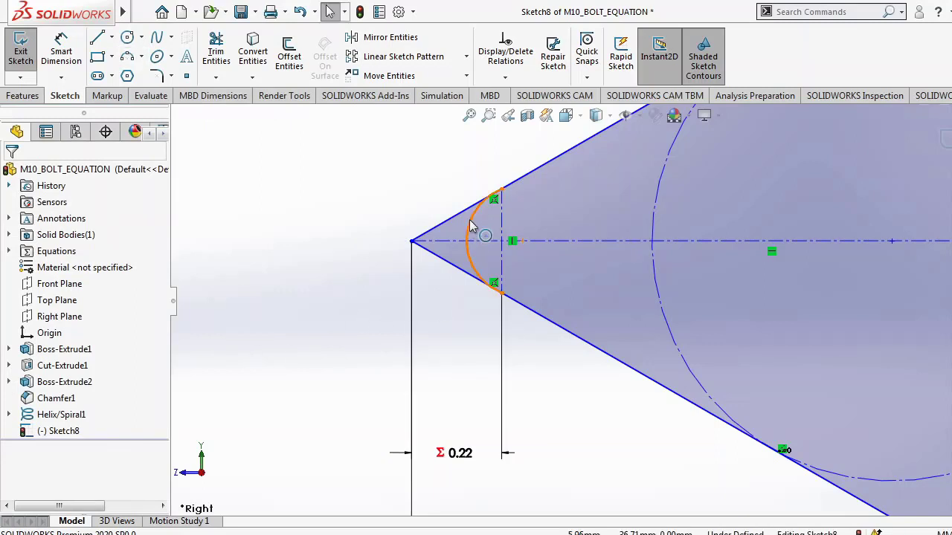
Make the small arc tangent to both the upper and the lower slanted sides of the triangle.
left_click(470, 225)
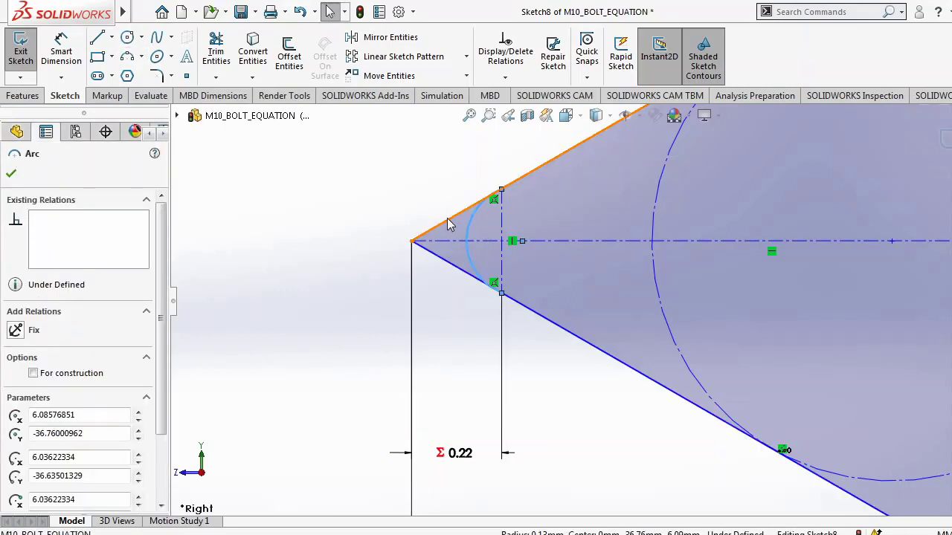
left_click(448, 220, "ctrl")
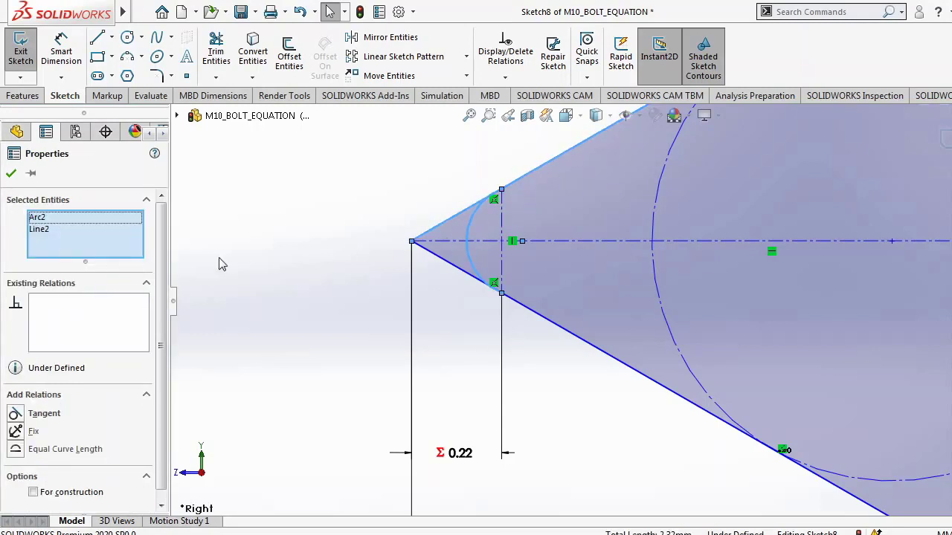
left_click(16, 414)
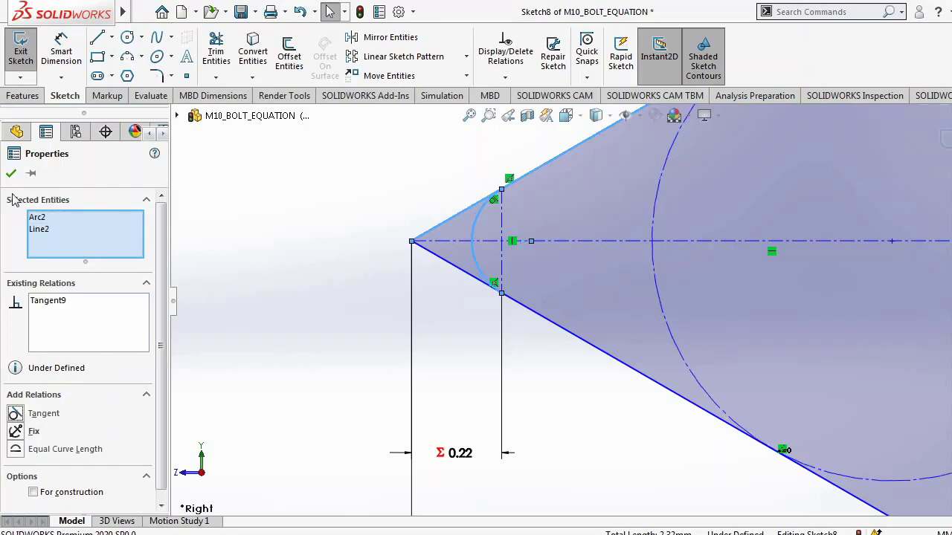
left_click(11, 172)
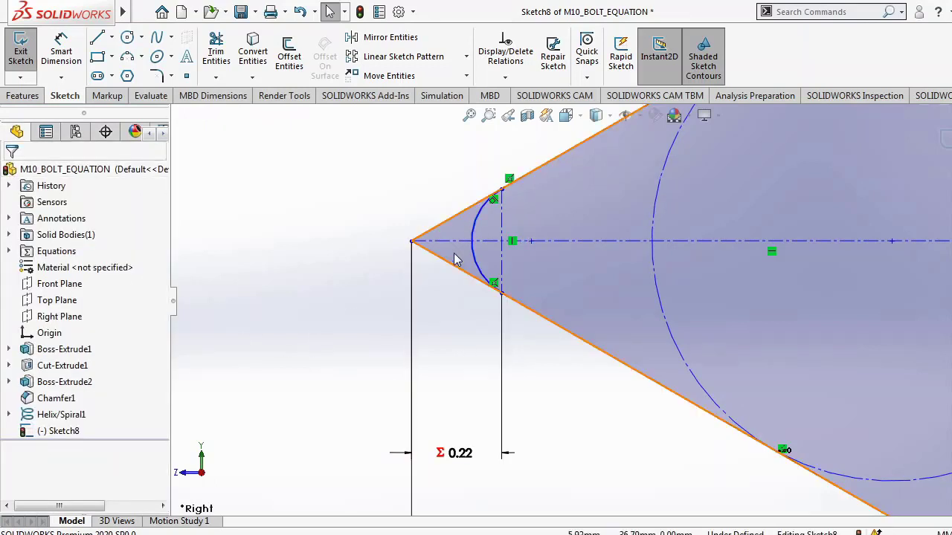
left_click(478, 266)
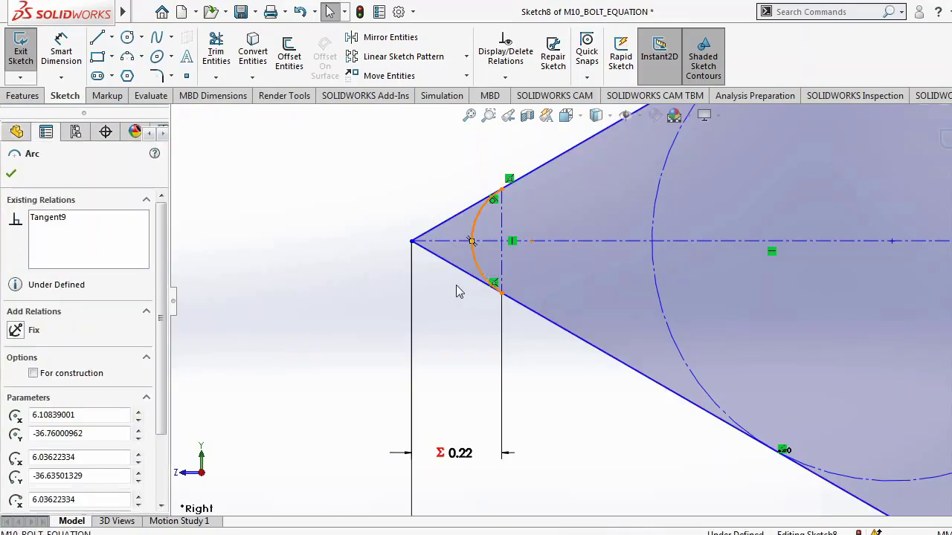
left_click(456, 269, "ctrl")
left_click(18, 413)
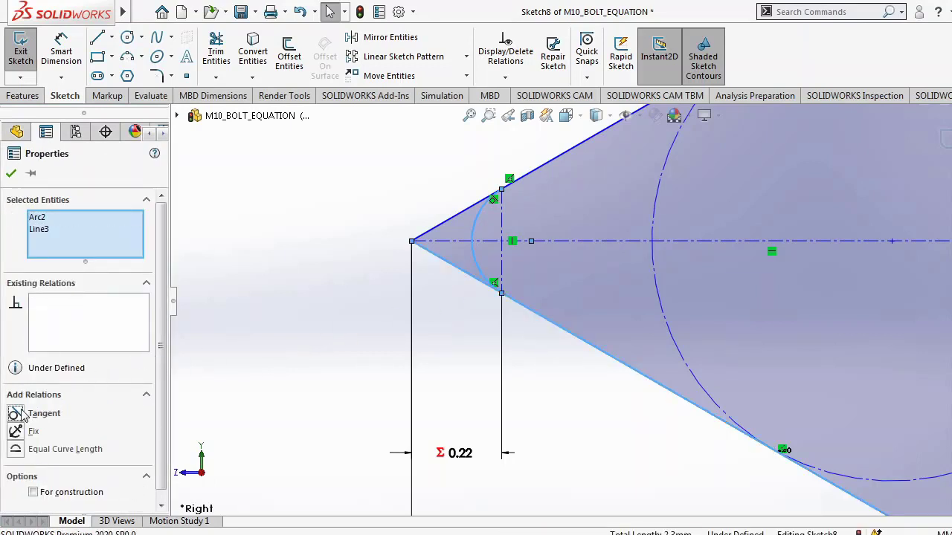
left_click(11, 176)
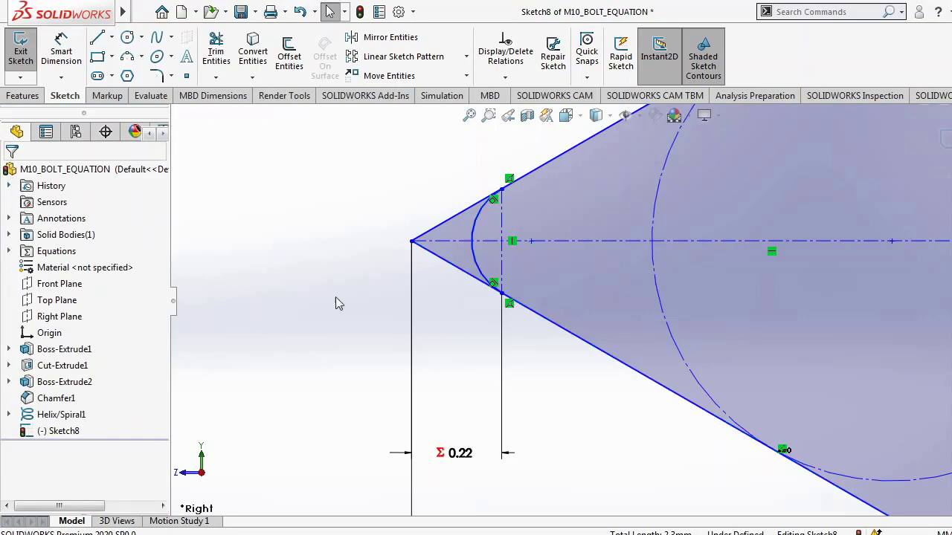
Trim away both slanted side segments between the small arc's endpoints and the bolt-side vertex using Trim to closest.
left_click(216, 57)
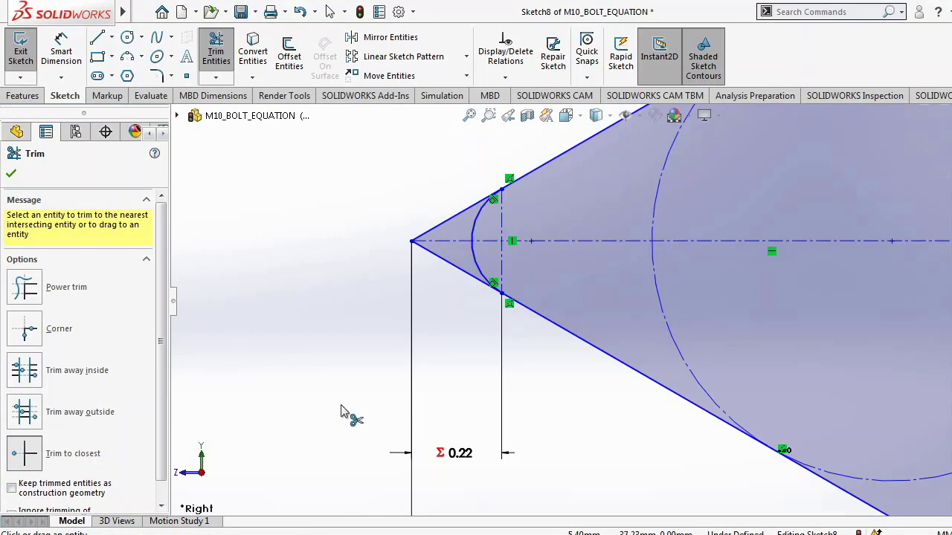
left_click(457, 215)
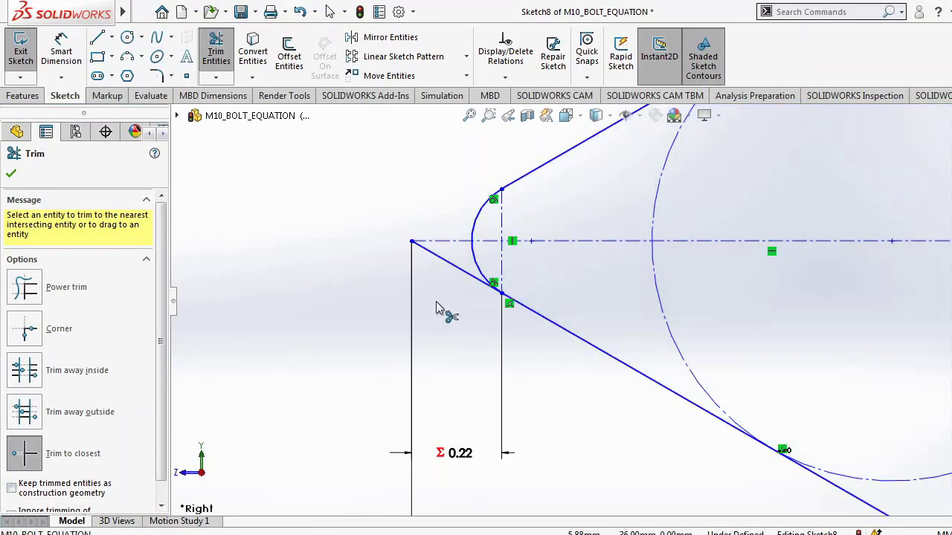
left_click(459, 273)
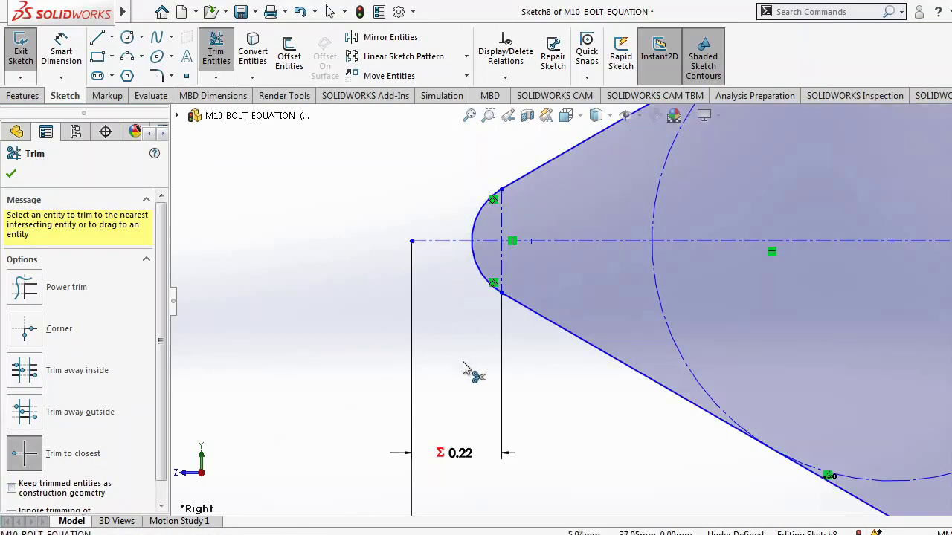
left_click(11, 173)
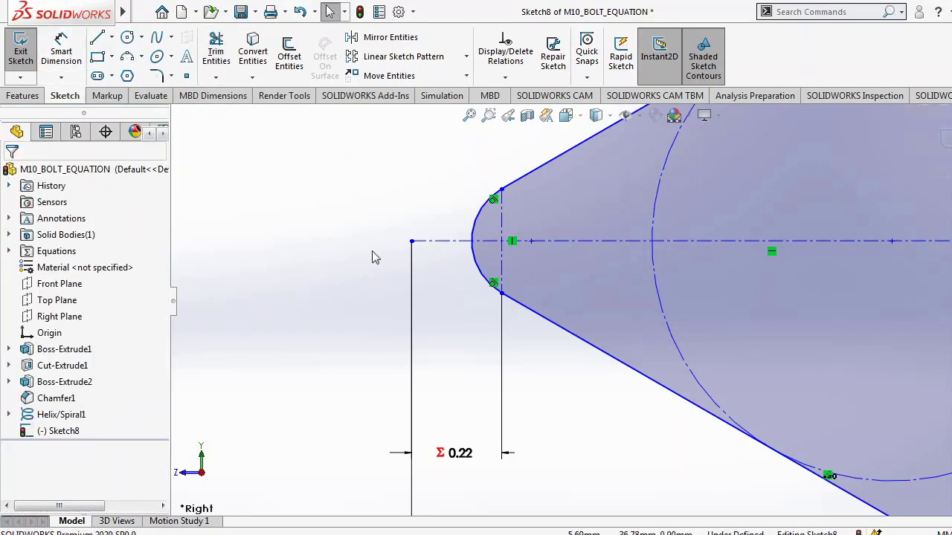
Dimension the radius of the small bolt-side arc and show the part's global variables for comparison.
left_click(474, 232)
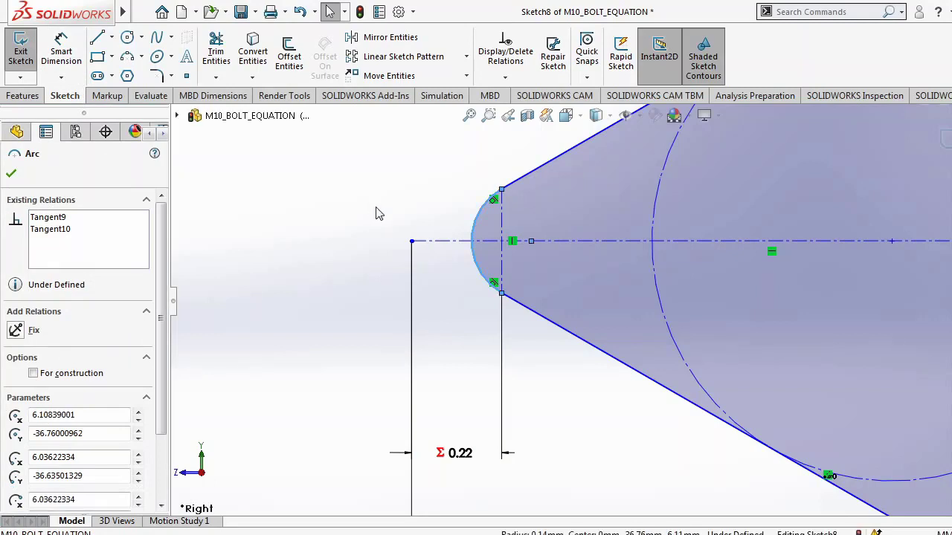
left_click(61, 52)
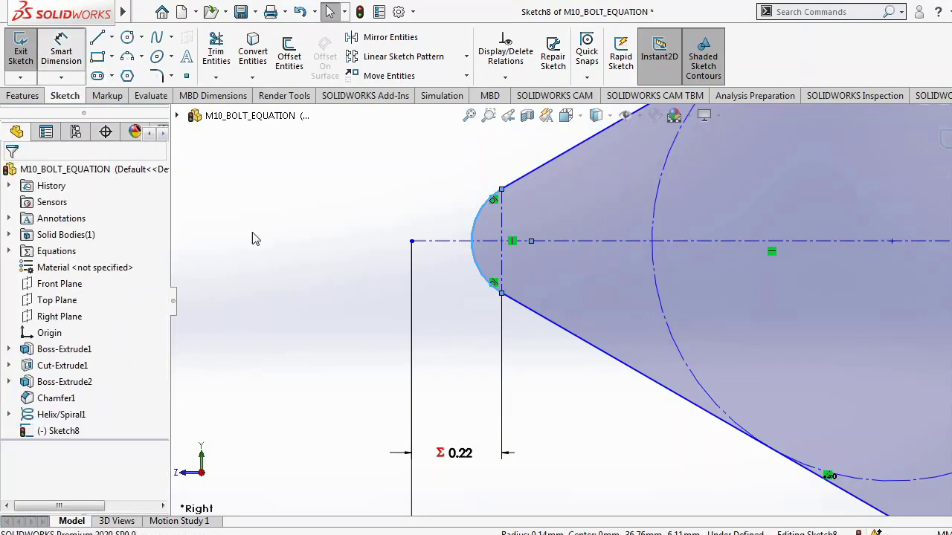
left_click(473, 237)
left_click(355, 186)
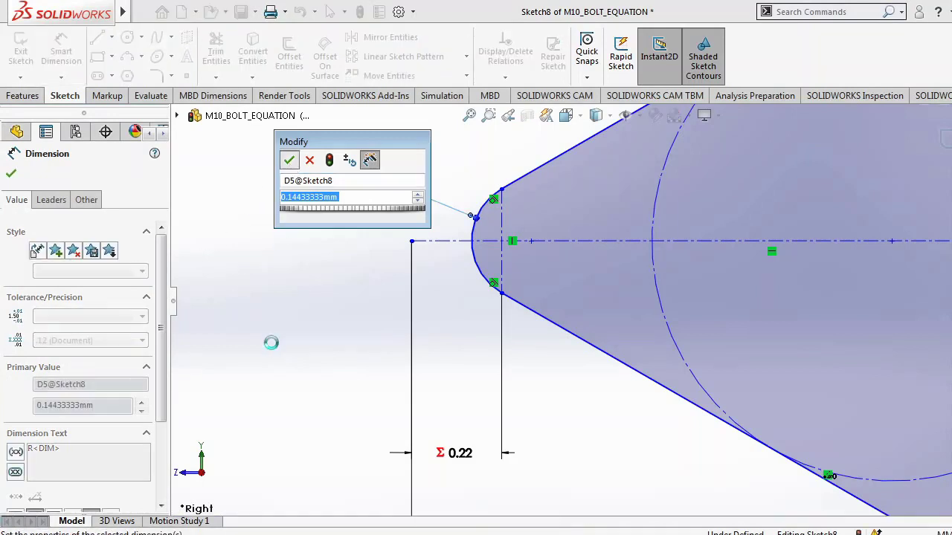
key("Return")
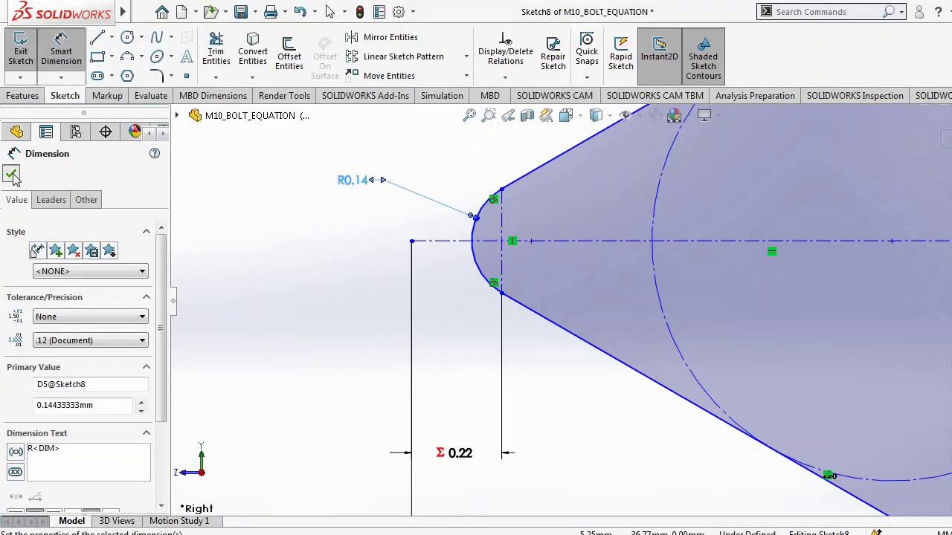
left_click(12, 176)
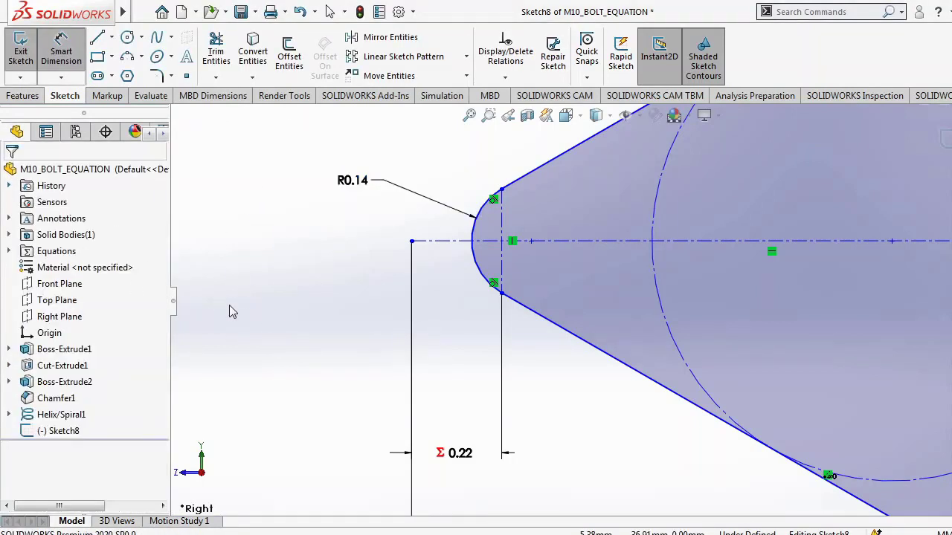
left_click(8, 251)
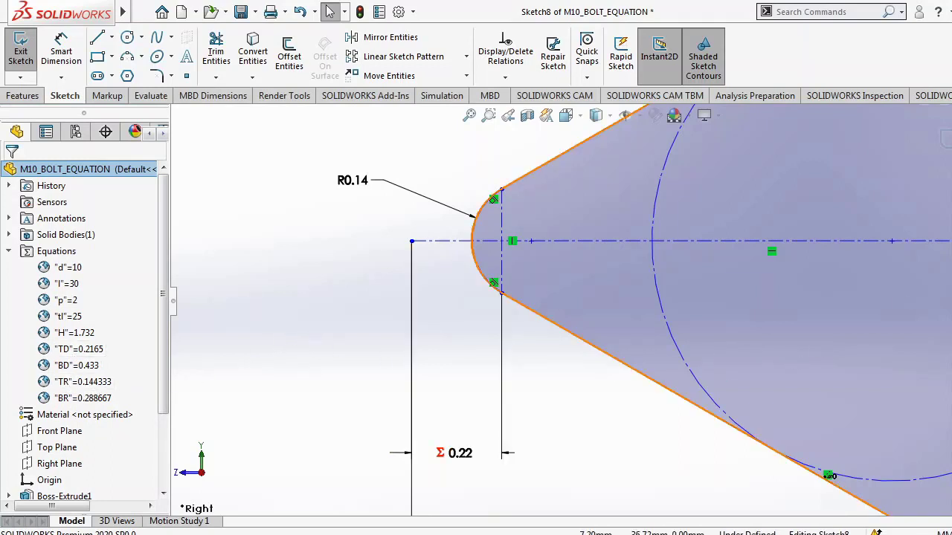
Add a Pierce relation between the helix and the half-height vertical centerline's endpoint on the horizontal centerline.
scroll(863, 350, "up", 6)
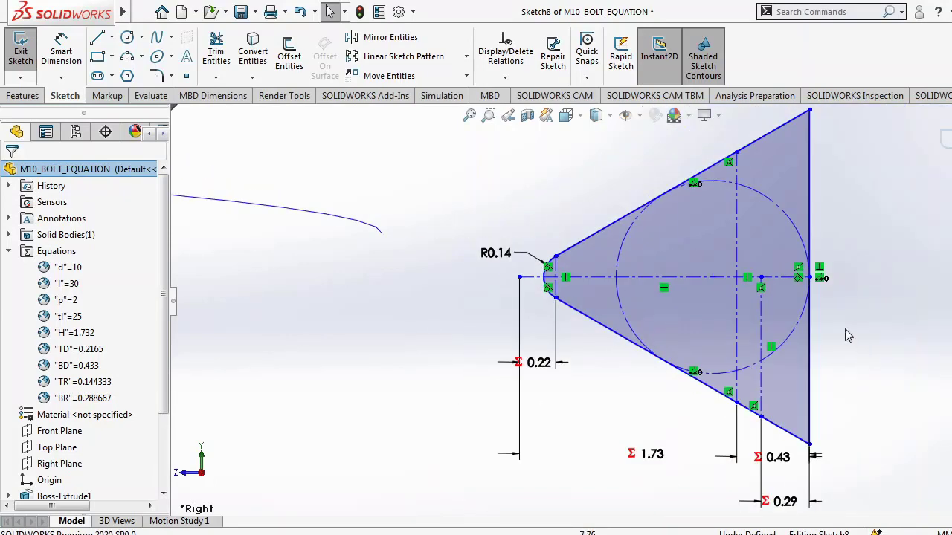
scroll(859, 345, "down", 2)
scroll(443, 312, "up", 1)
scroll(446, 310, "up", 1)
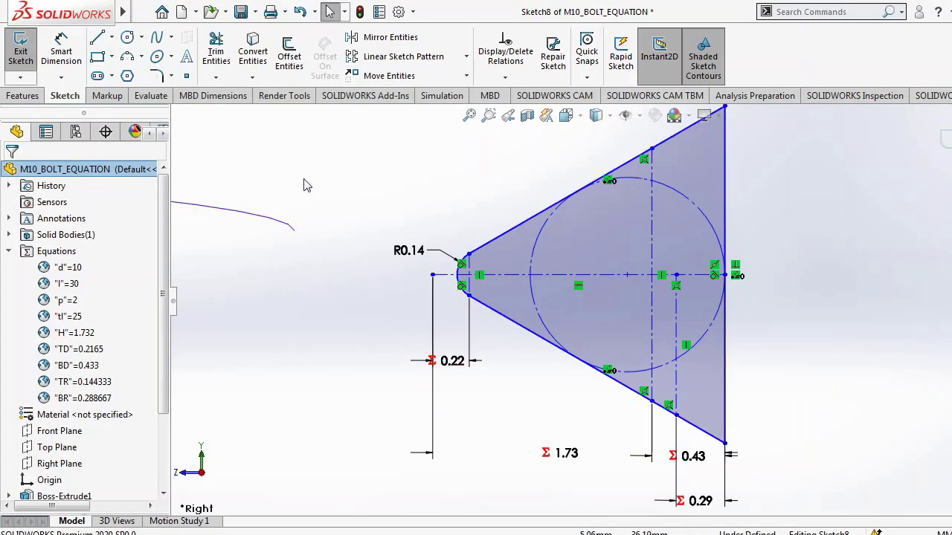
left_click(676, 277)
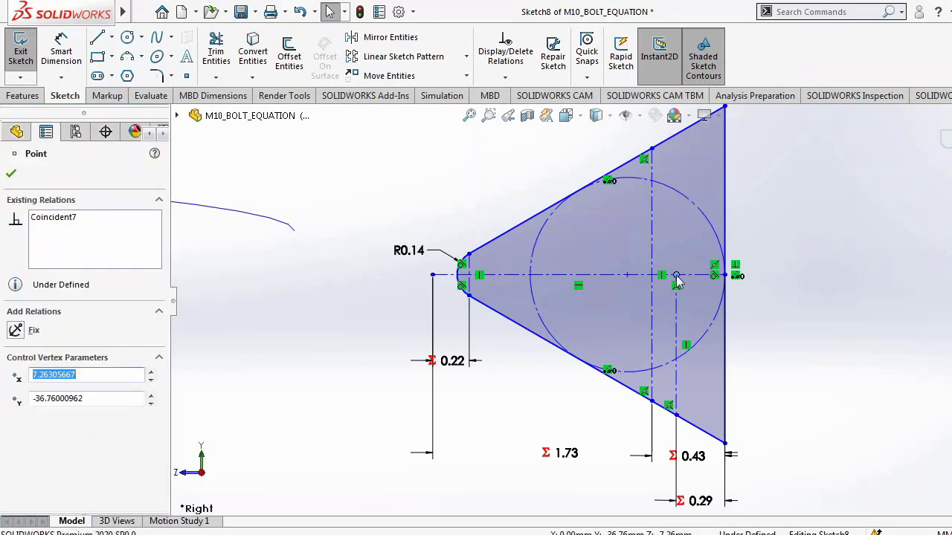
left_click(268, 223, "ctrl")
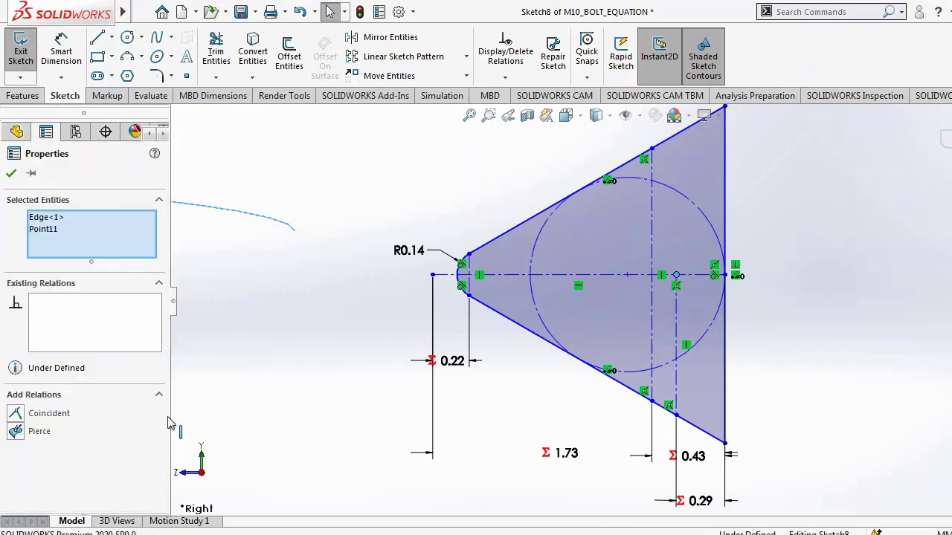
left_click(18, 437)
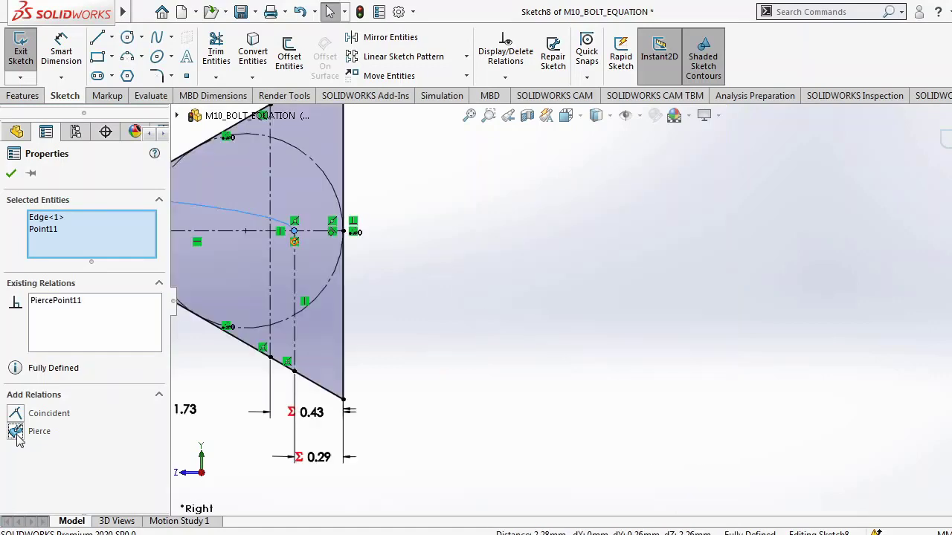
Examine how the thread profile sits at the helix end from several angles.
scroll(269, 359, "up", 5)
scroll(417, 262, "down", 3)
scroll(484, 291, "down", 4)
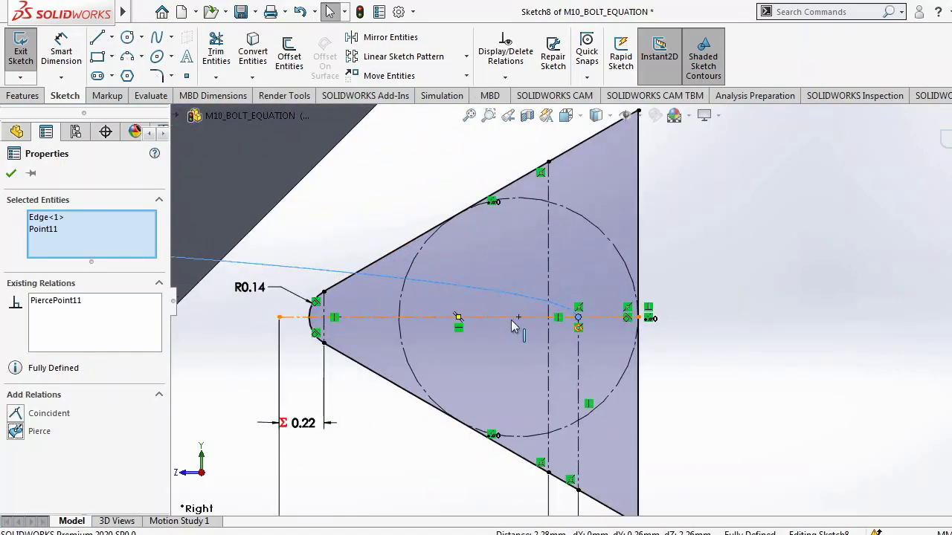
scroll(523, 337, "up", 2)
scroll(528, 337, "up", 3)
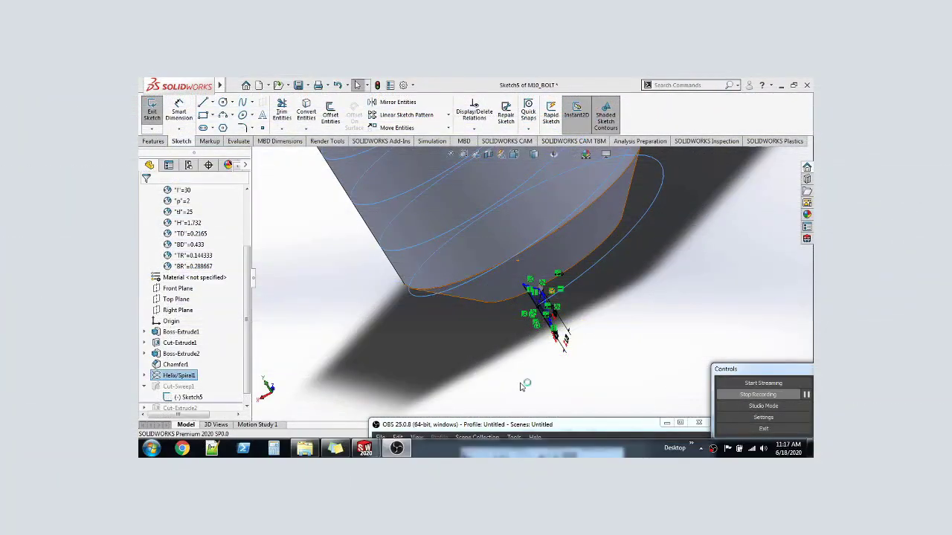
mouse_move(562, 340)
middle_mouse_down()
mouse_move(546, 379)
mouse_move(570, 365)
mouse_move(568, 337)
mouse_move(555, 365)
mouse_move(534, 374)
mouse_move(481, 374)
mouse_move(501, 387)
mouse_move(516, 368)
mouse_move(540, 376)
mouse_move(534, 385)
mouse_move(505, 374)
mouse_move(526, 388)
mouse_move(565, 374)
mouse_move(531, 365)
middle_mouse_up()
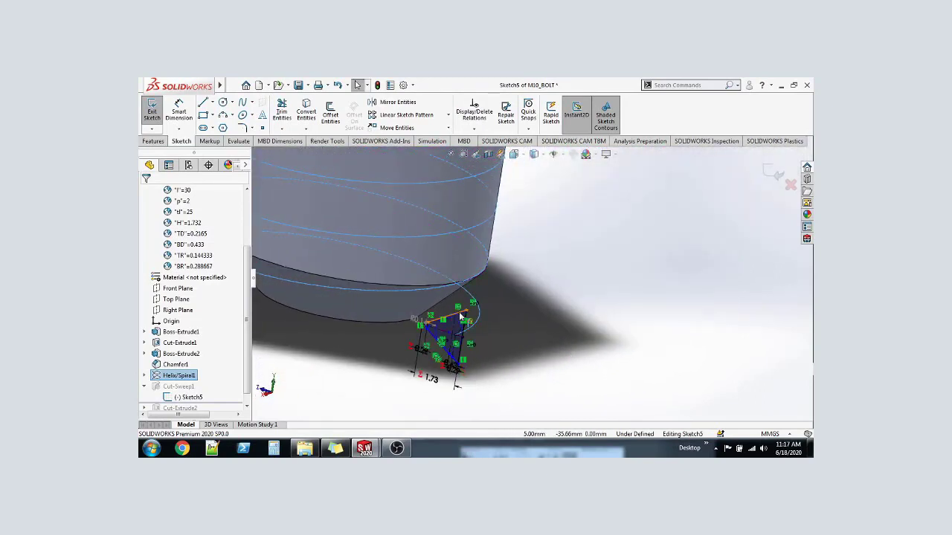
mouse_move(567, 336)
middle_mouse_down()
mouse_move(541, 351)
mouse_move(523, 314)
middle_mouse_up()
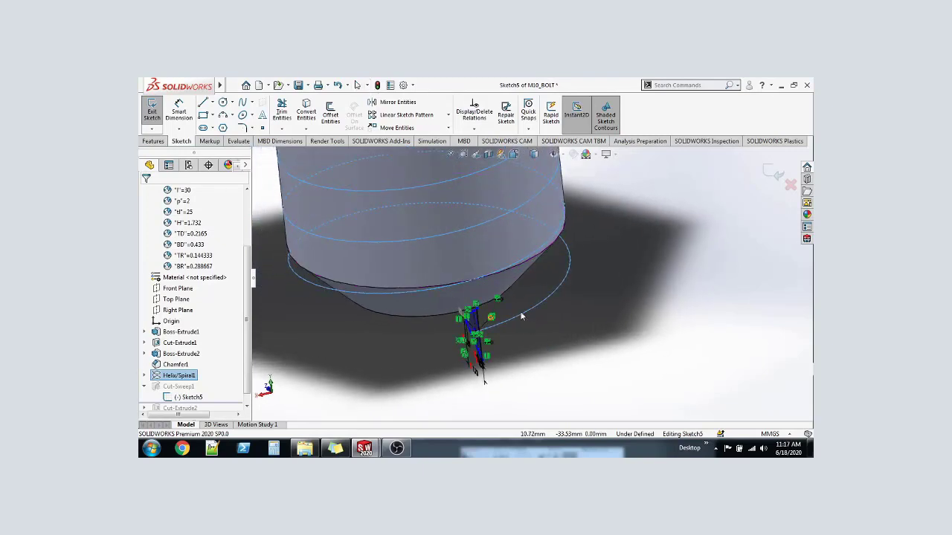
mouse_move(403, 369)
middle_mouse_down()
mouse_move(365, 365)
mouse_move(363, 348)
mouse_move(374, 366)
middle_mouse_up()
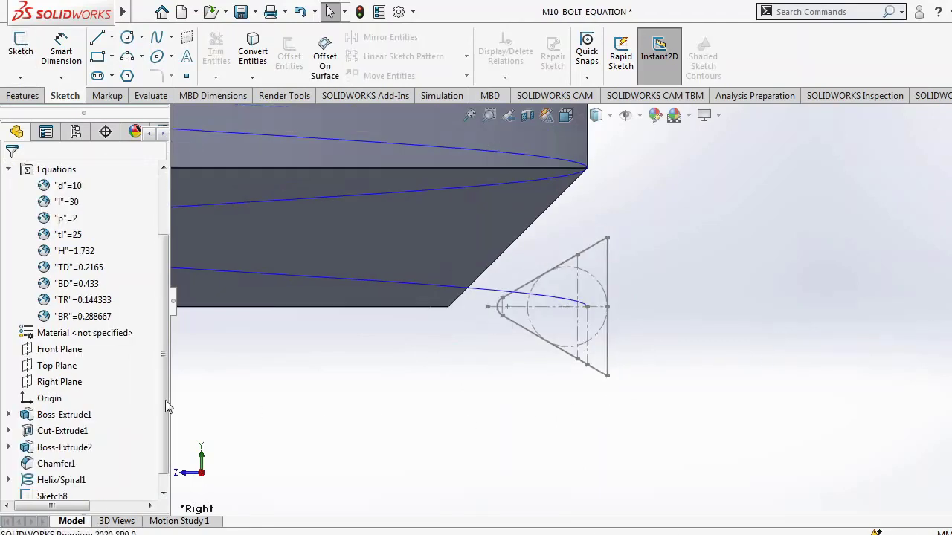
Cut the thread with a Swept Cut, using Sketch8 as the profile and Helix/Spiral1 as the path.
left_click_drag(163, 374, 162, 418)
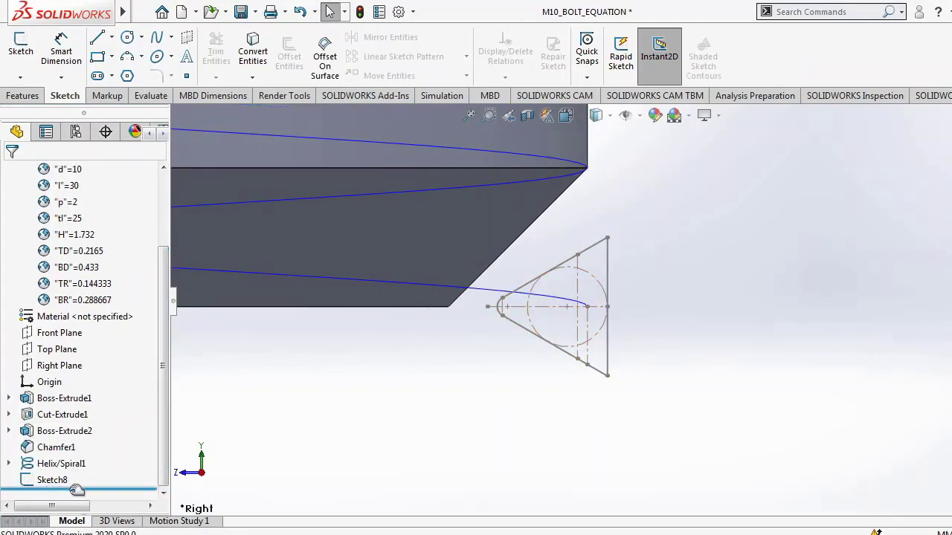
left_click(49, 481)
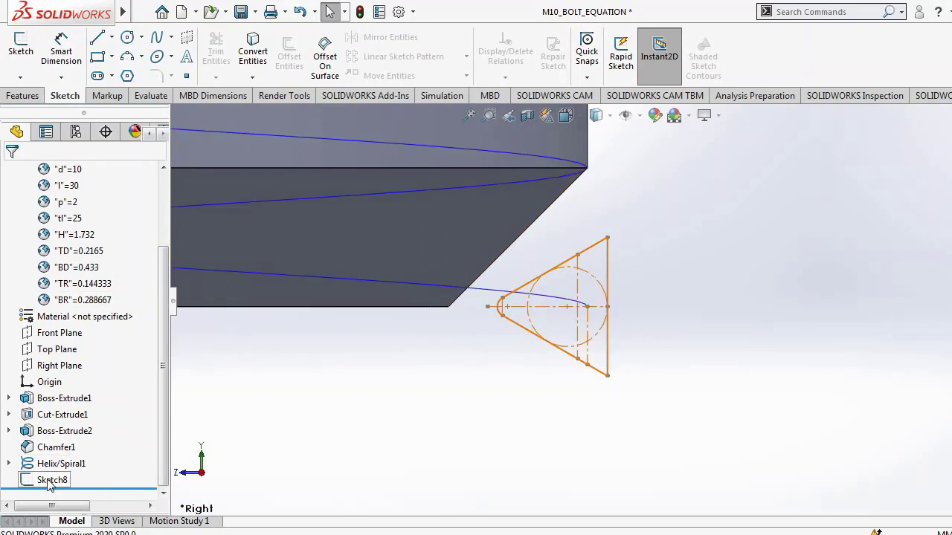
double_click(49, 481)
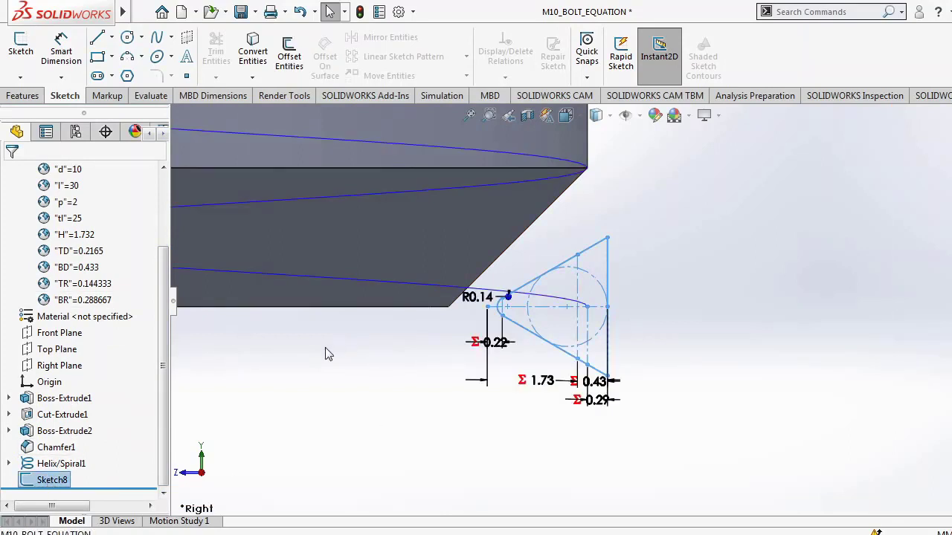
left_click(30, 100)
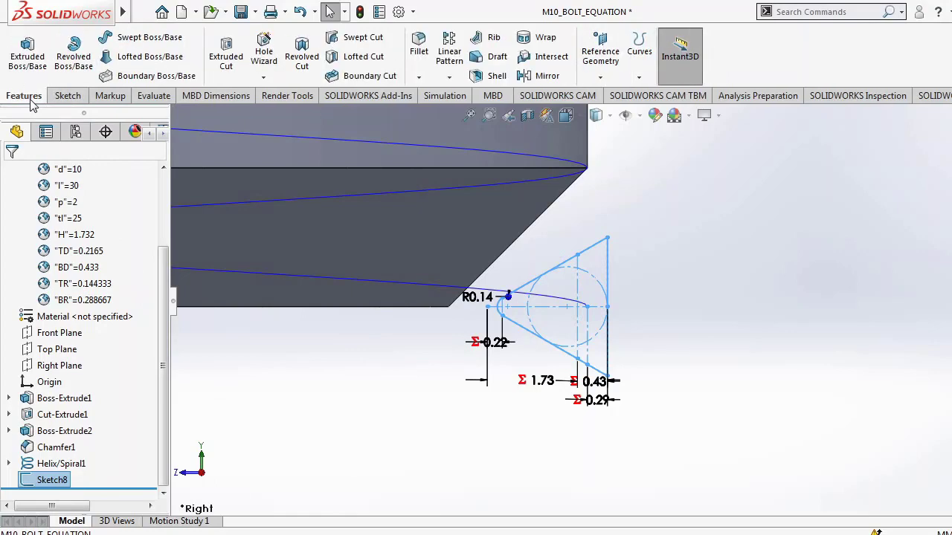
left_click(377, 43)
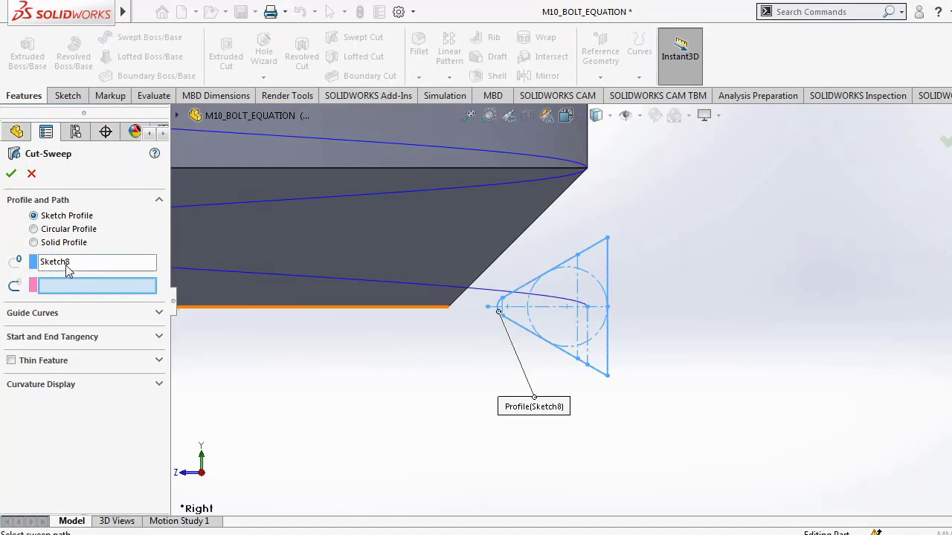
left_click(52, 289)
left_click(487, 295)
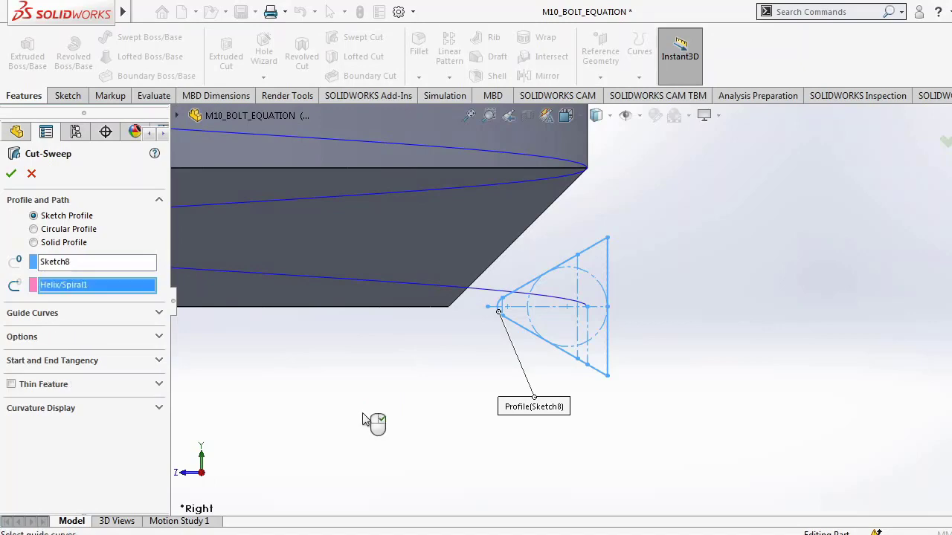
scroll(516, 207, "down", 4)
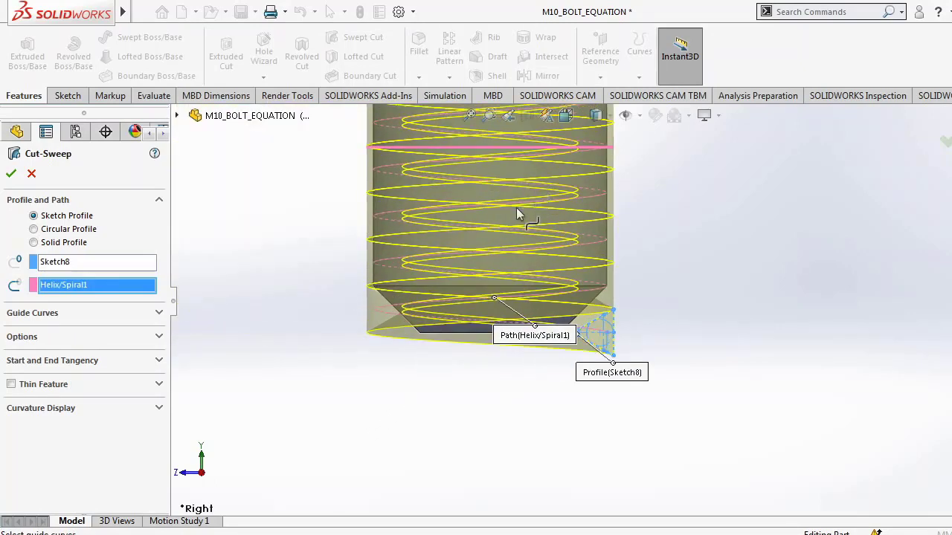
scroll(580, 199, "up", 6)
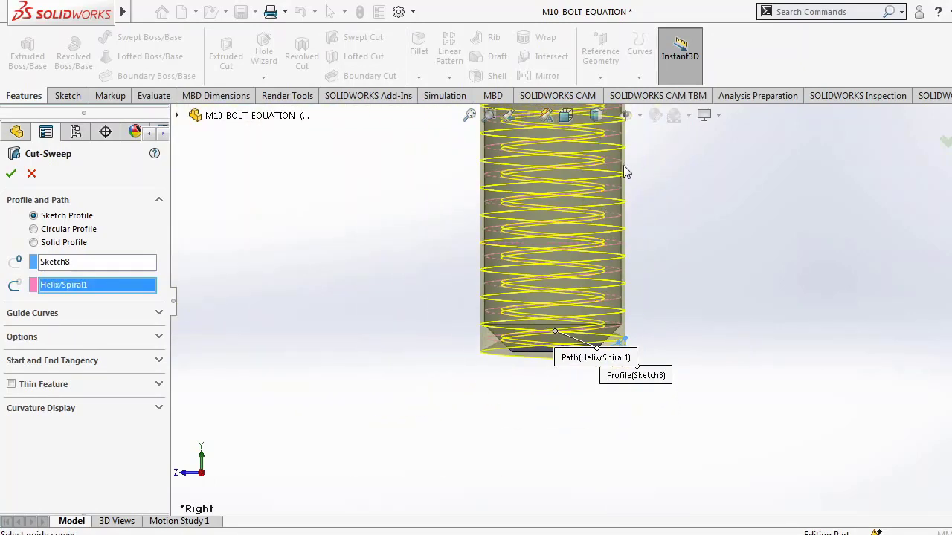
scroll(624, 167, "up", 3)
scroll(608, 157, "down", 2)
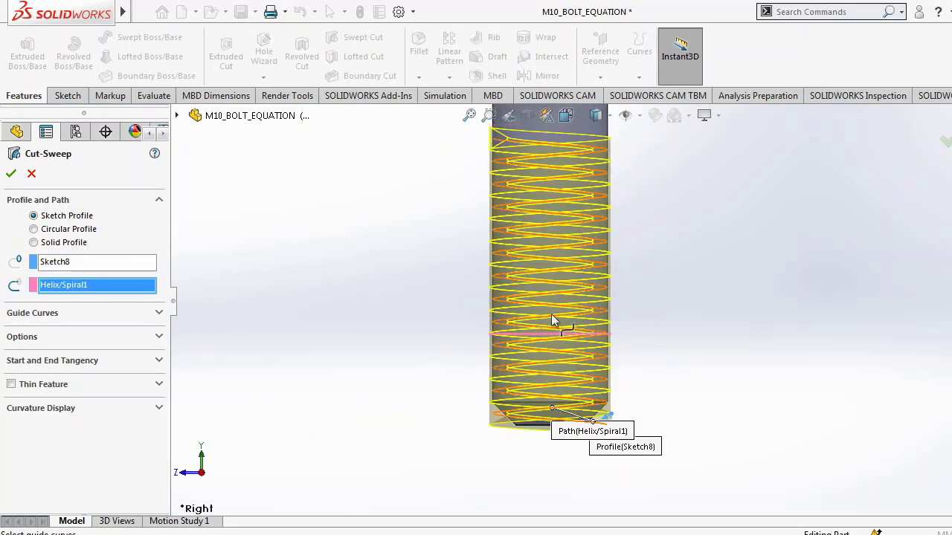
left_click(11, 173)
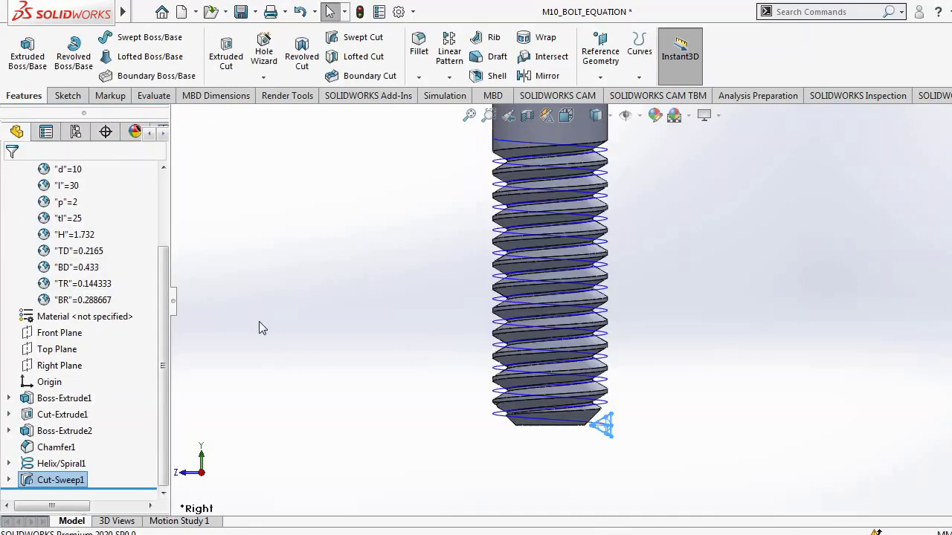
Hide the helix curve around the threaded shank.
scroll(638, 313, "down", 2)
middle_click_drag(429, 365, 361, 331)
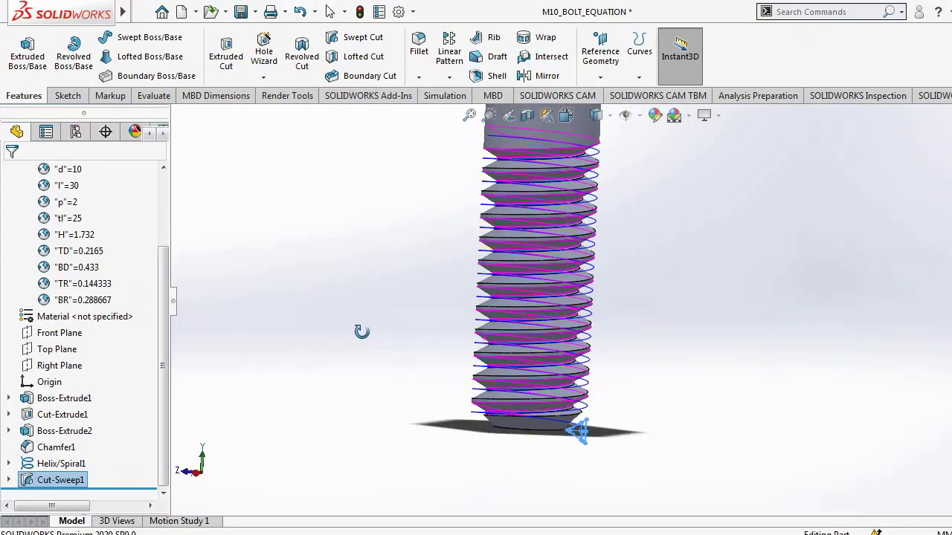
left_click(856, 334)
scroll(657, 359, "up", 2)
scroll(658, 313, "down", 2)
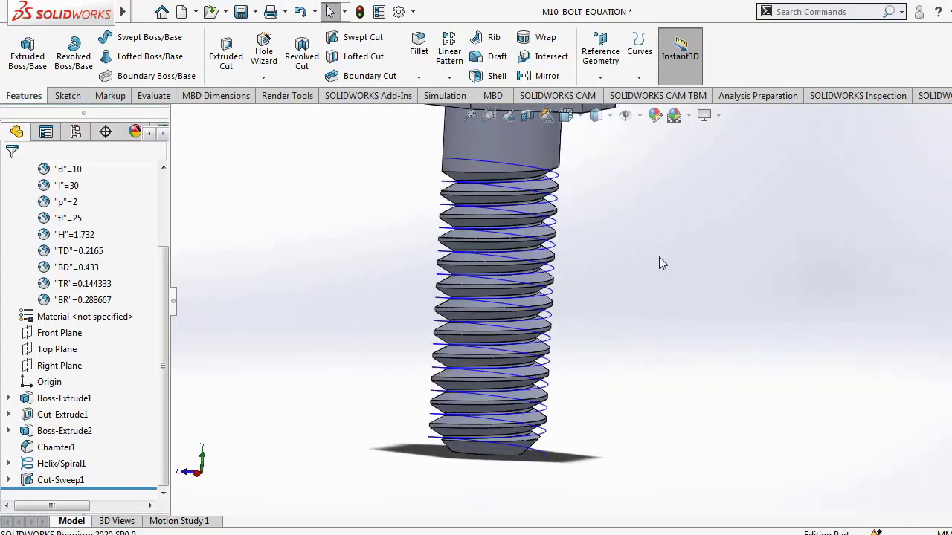
left_click(554, 181)
left_click(659, 382)
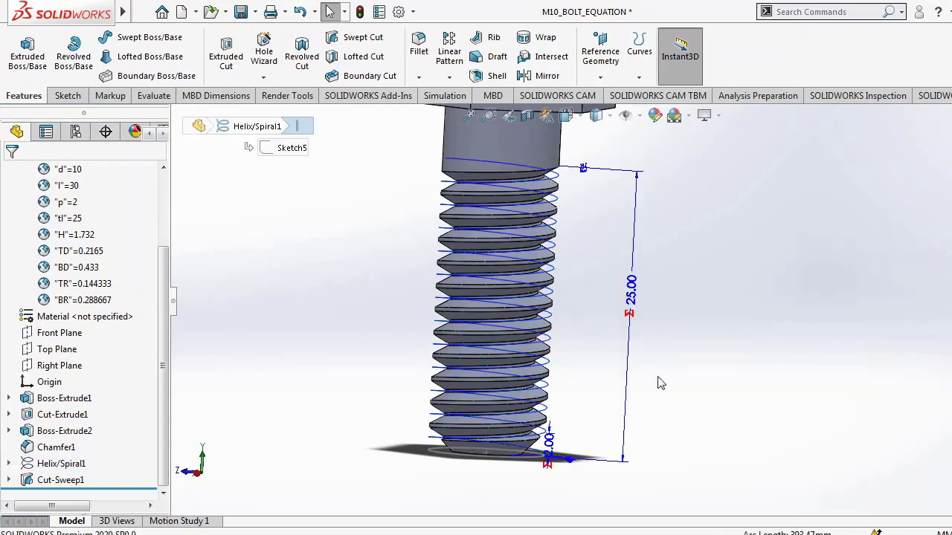
Start a sketch on the triangular end face of the thread cut below the head and convert the face's edges into it.
scroll(678, 320, "up", 2)
scroll(558, 279, "down", 1)
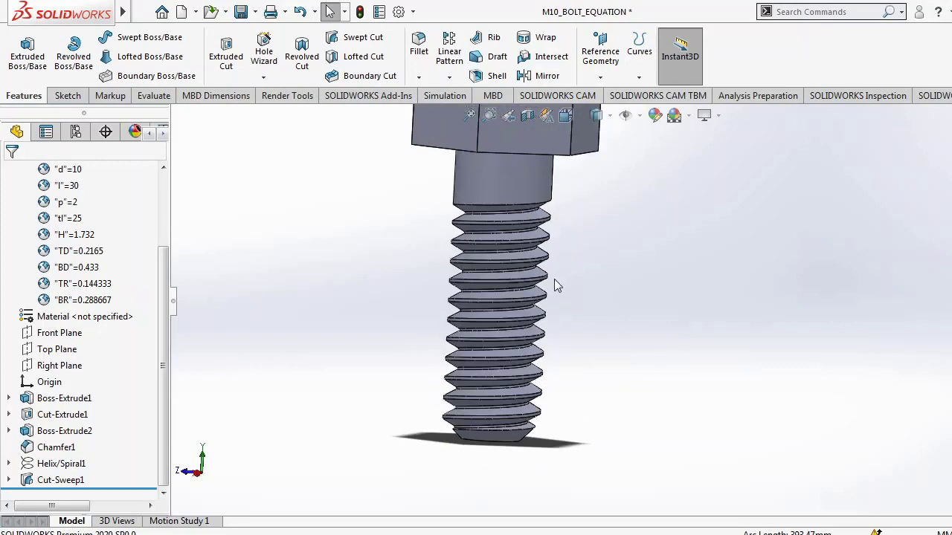
middle_click_drag(659, 312, 425, 338)
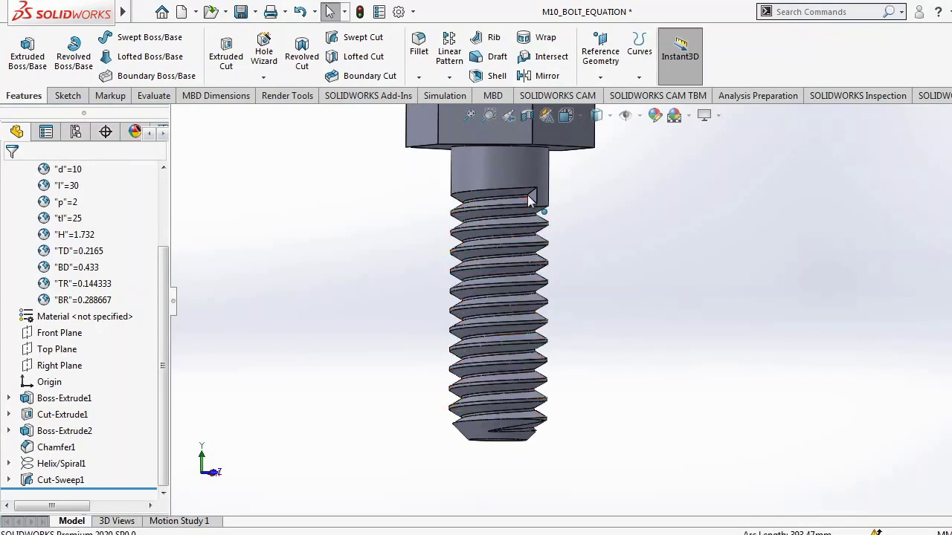
scroll(542, 199, "down", 8)
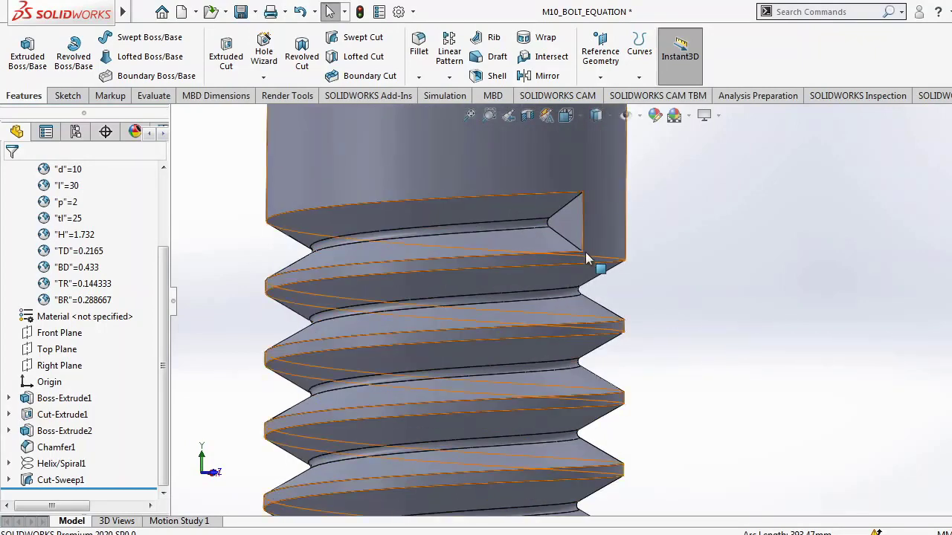
scroll(565, 215, "up", 5)
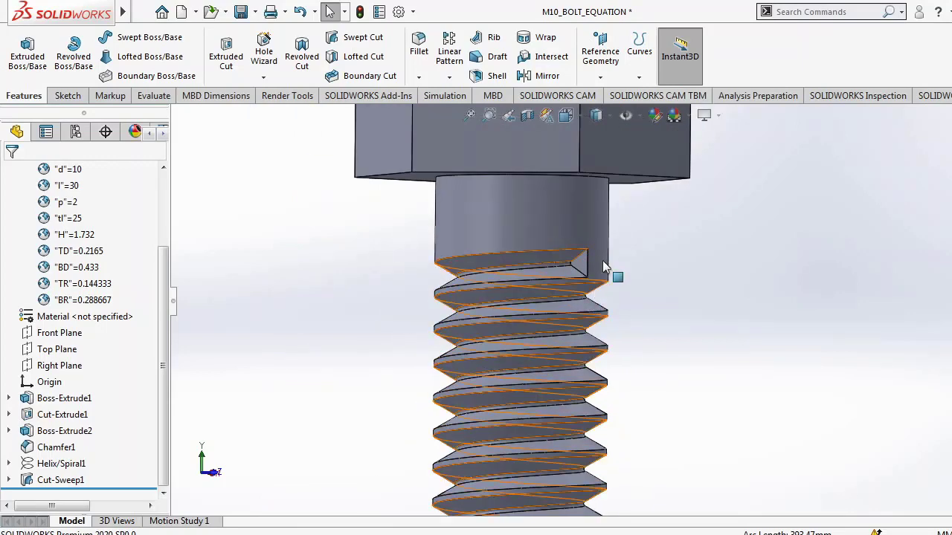
middle_click_drag(679, 328, 729, 329)
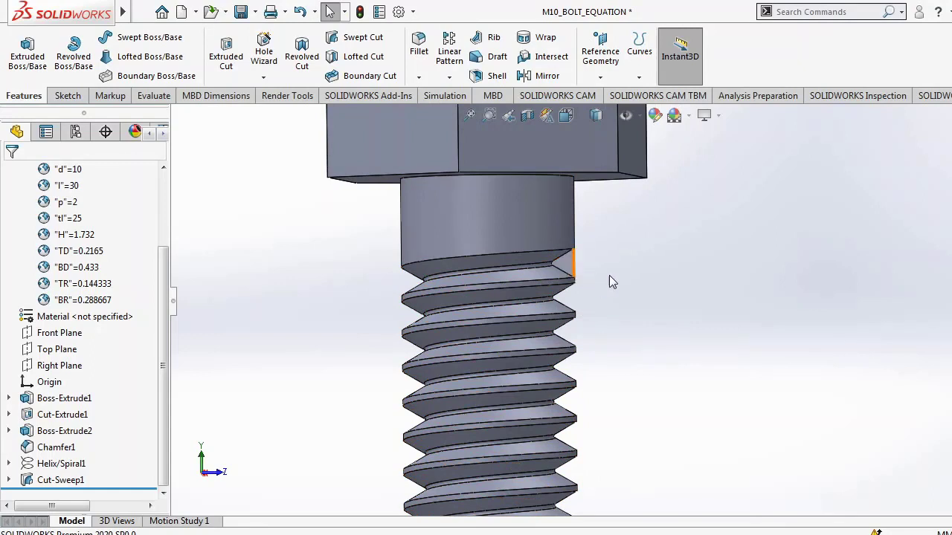
left_click(564, 266)
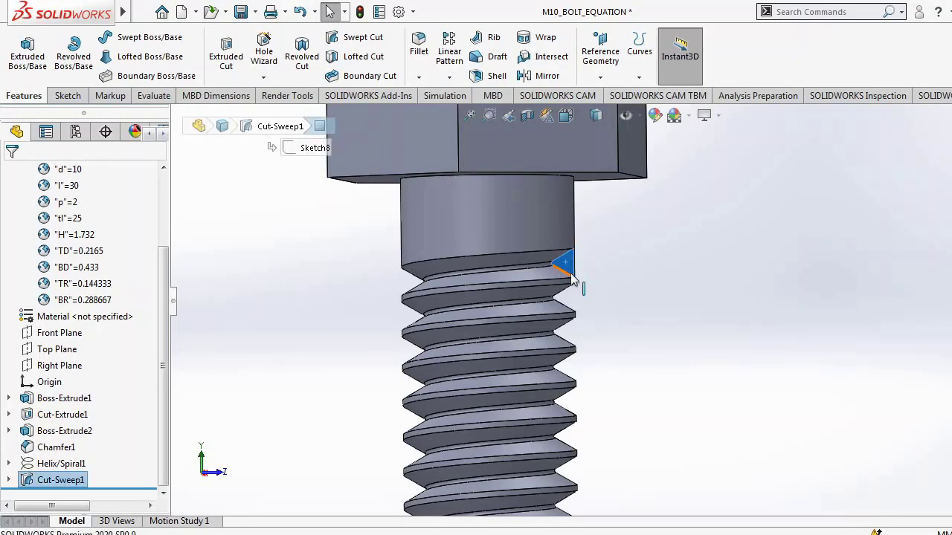
left_click(631, 221)
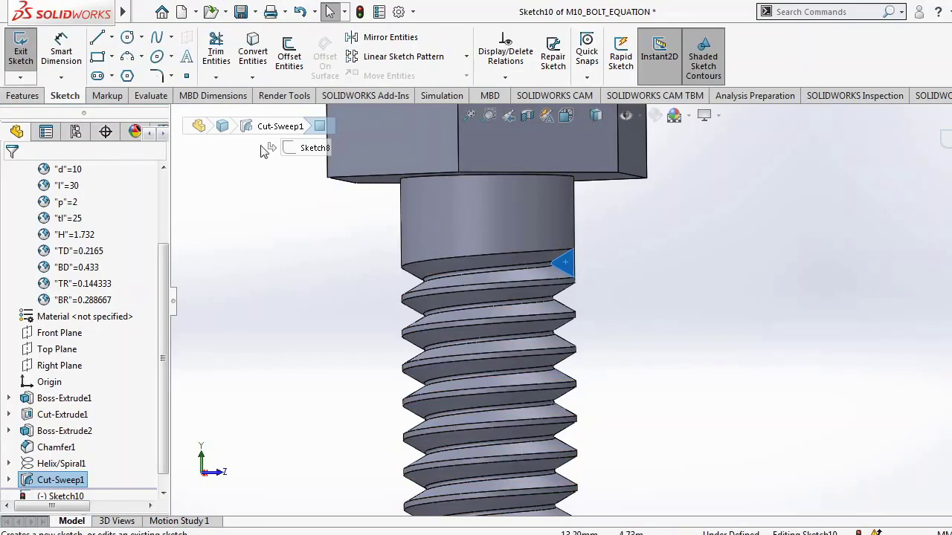
left_click(254, 51)
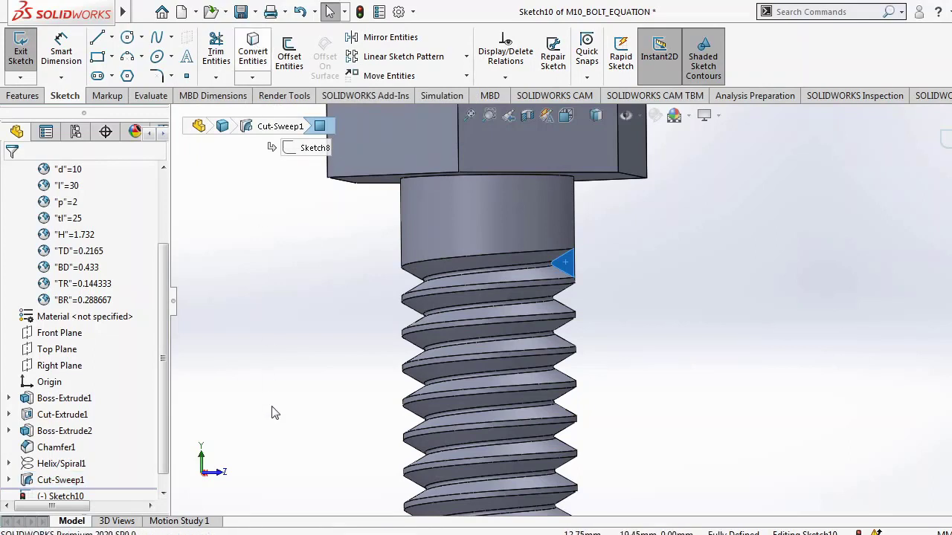
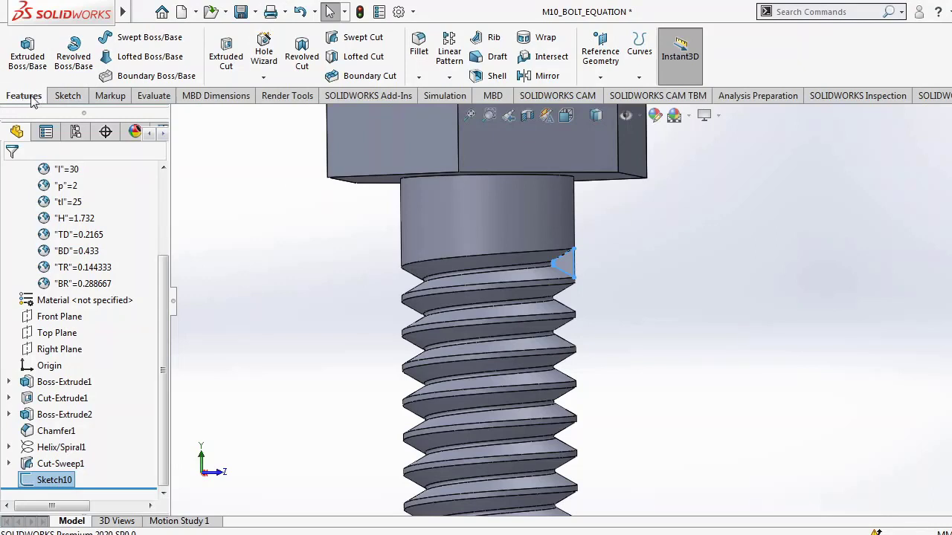
Cut the converted triangular profile out of the shank with an Extruded Cut set to Through All.
left_click(240, 68)
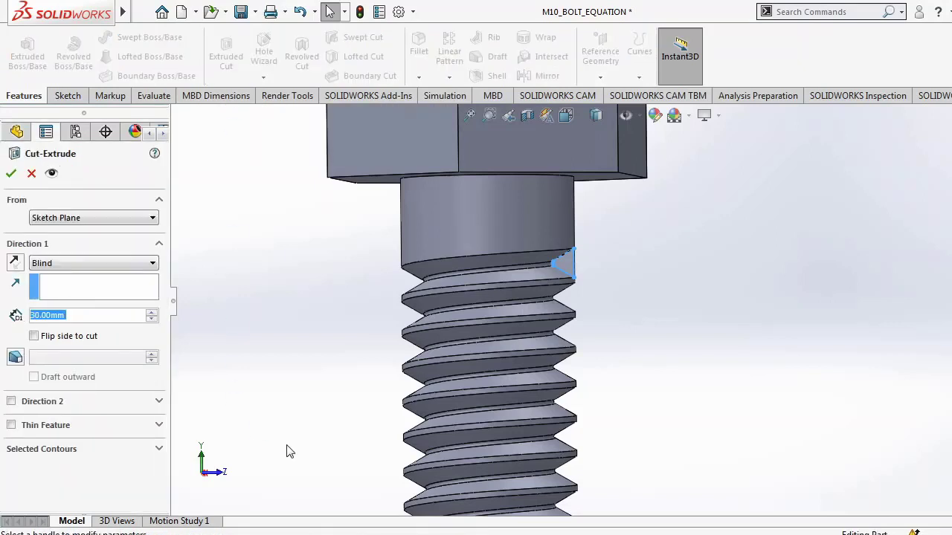
left_click(90, 264)
left_click(128, 280)
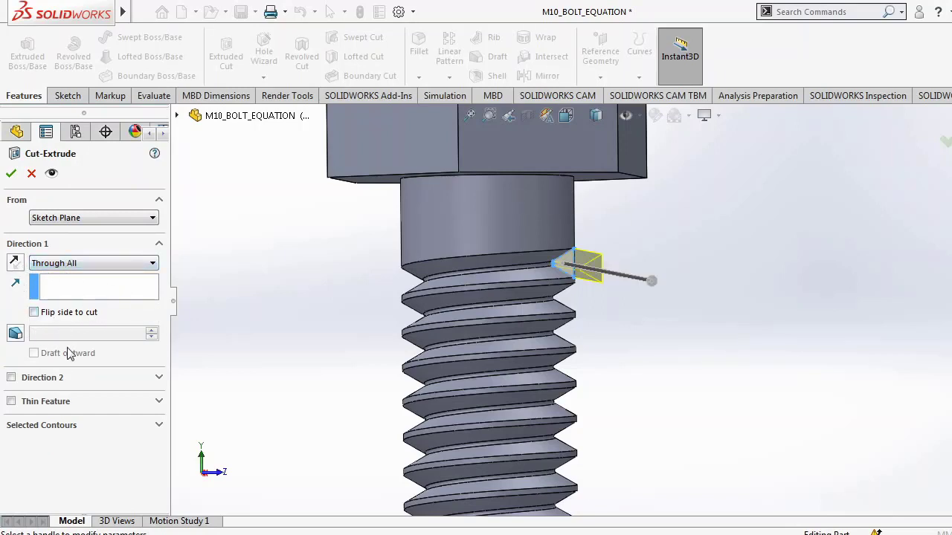
left_click(12, 174)
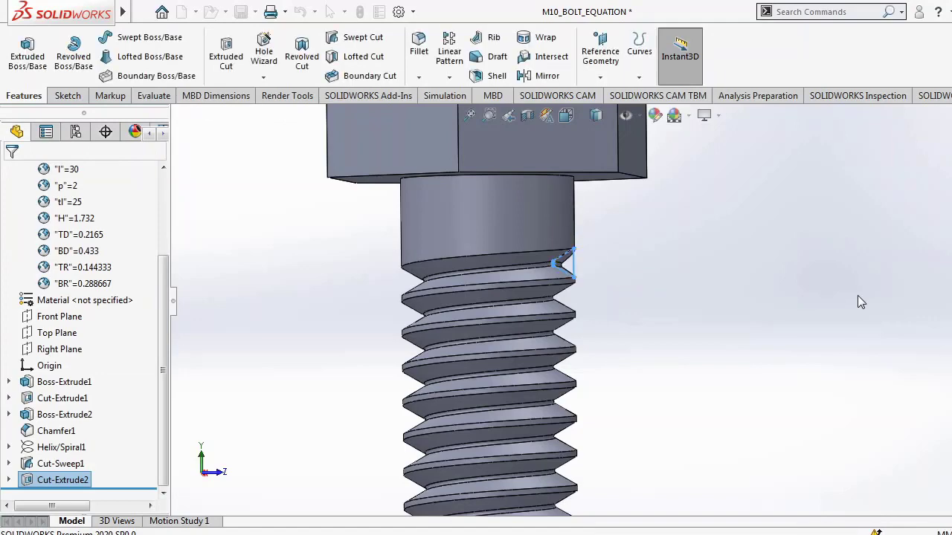
Examine the thread's runout below the head and the whole bolt from several angles.
scroll(636, 303, "up", 3)
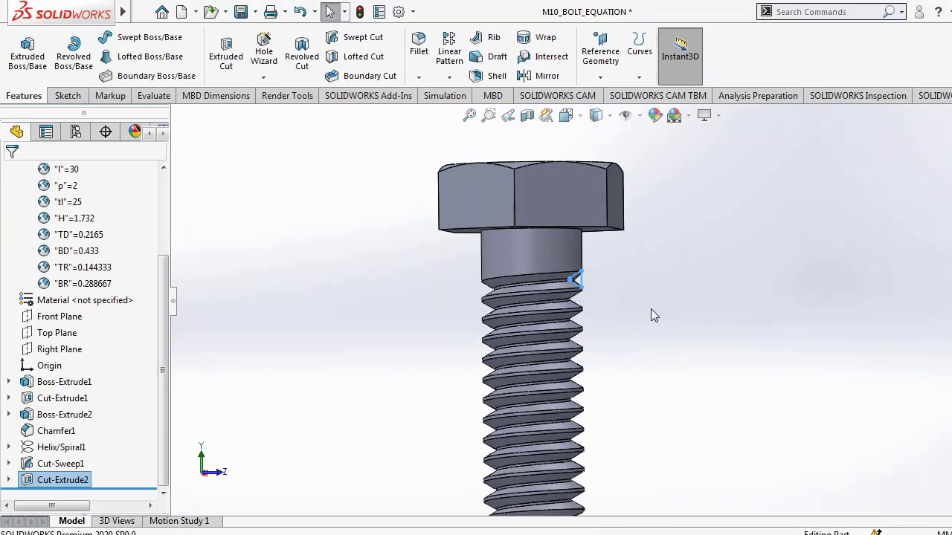
middle_click_drag(690, 323, 637, 317)
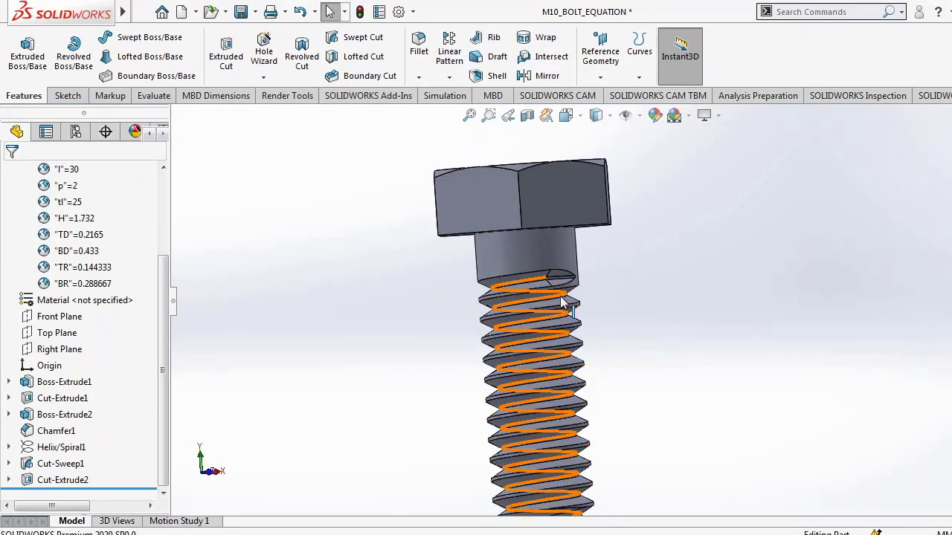
scroll(595, 309, "down", 3)
scroll(720, 317, "up", 3)
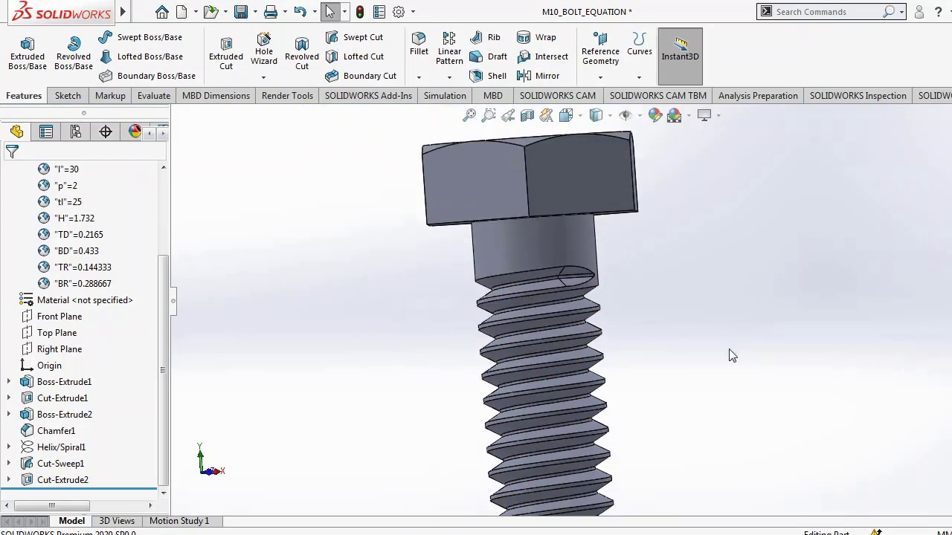
scroll(673, 385, "up", 3)
middle_click_drag(682, 393, 689, 369)
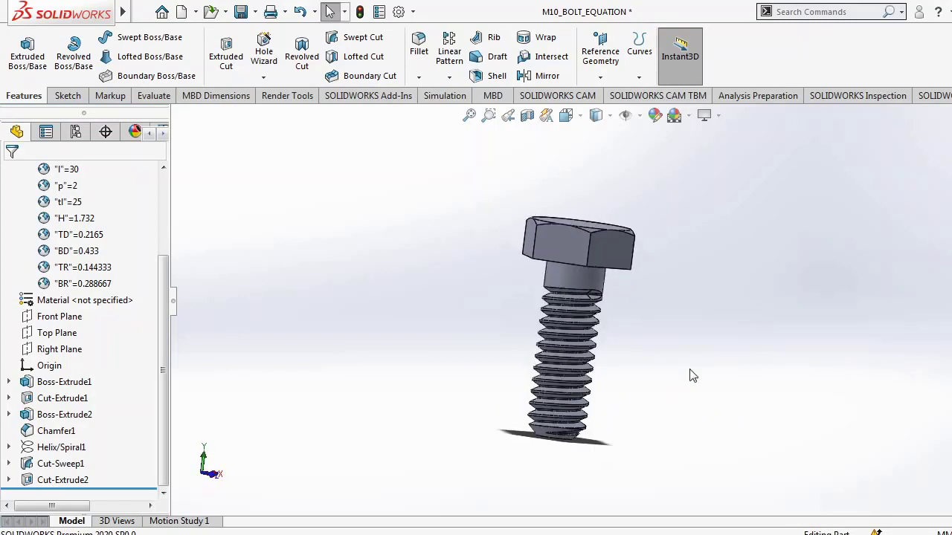
middle_click_drag(317, 342, 320, 313)
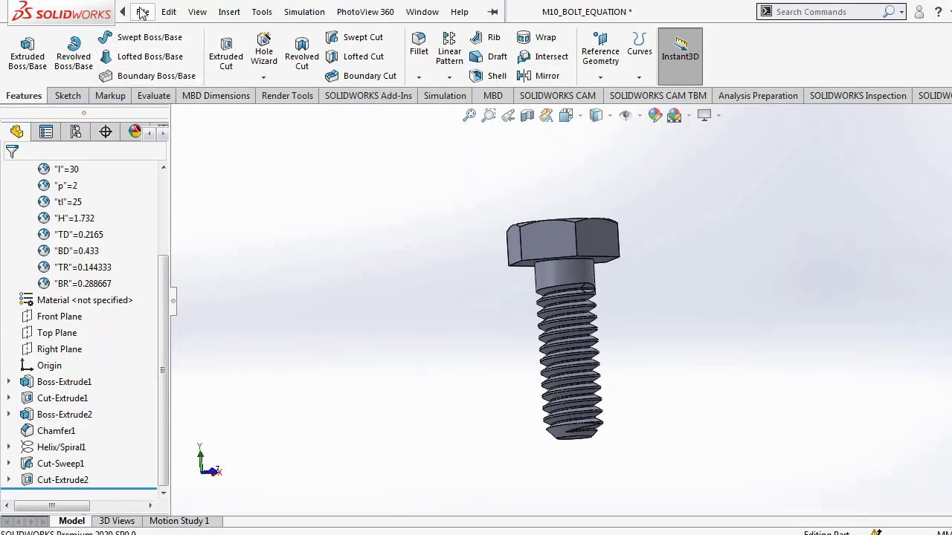
Save the part as M10_BOLT_EQUATION in the Nut_Bolt_Video folder, replacing the existing part file.
left_click(142, 13)
left_click(177, 193)
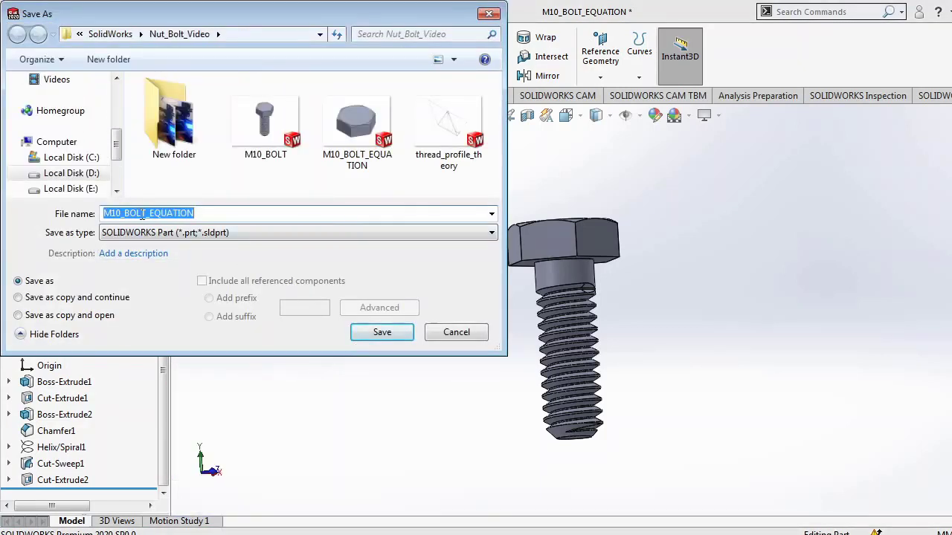
left_click(383, 333)
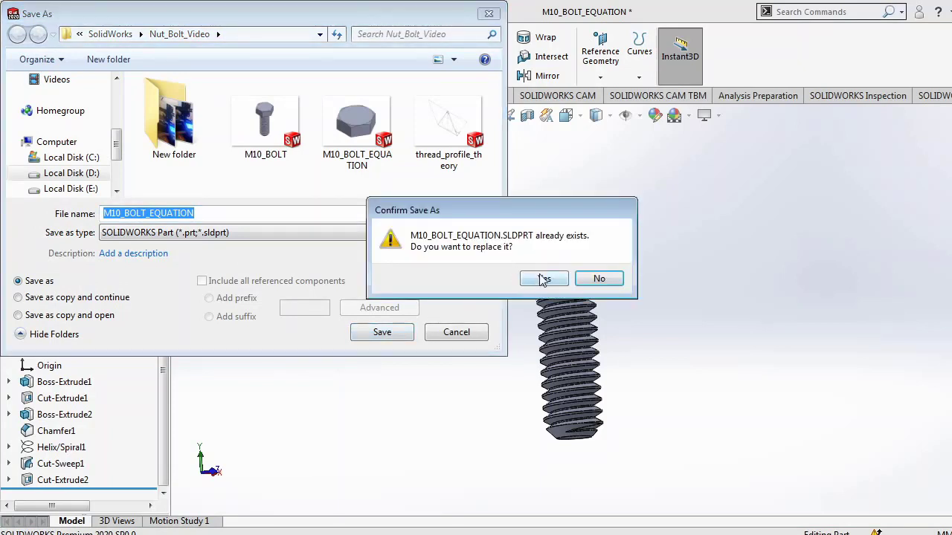
left_click(544, 280)
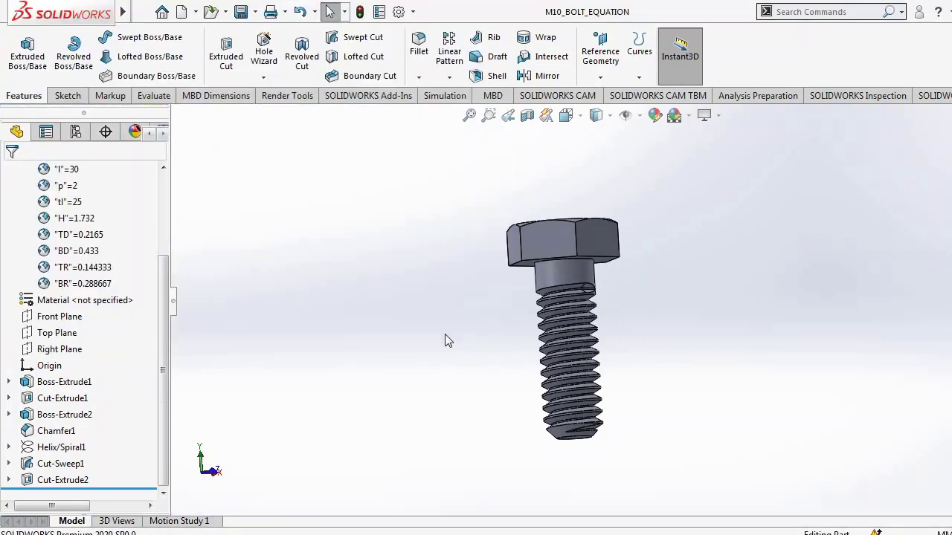
Export the bolt as the STL file M10_BOLT_EQUATION with binary output, millimetres and fine resolution.
left_click(142, 12)
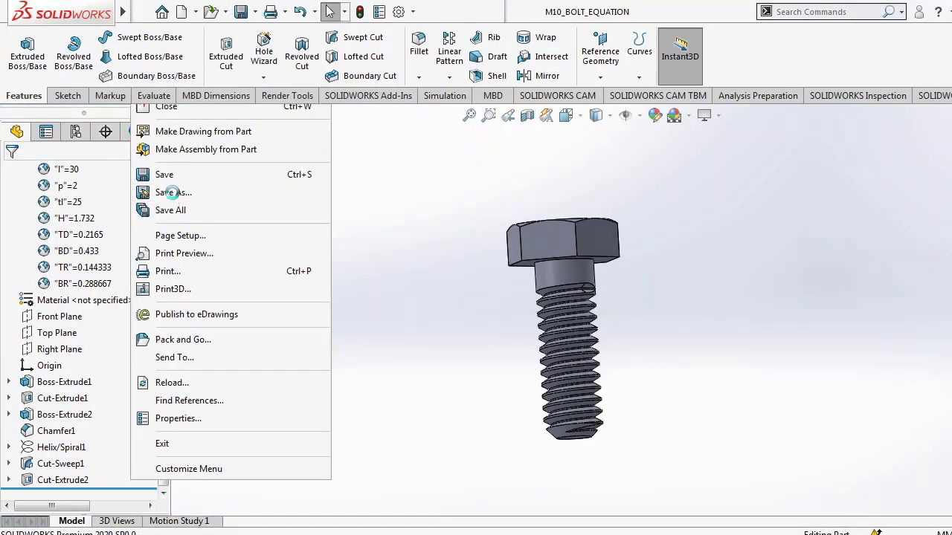
left_click(173, 195)
left_click(306, 233)
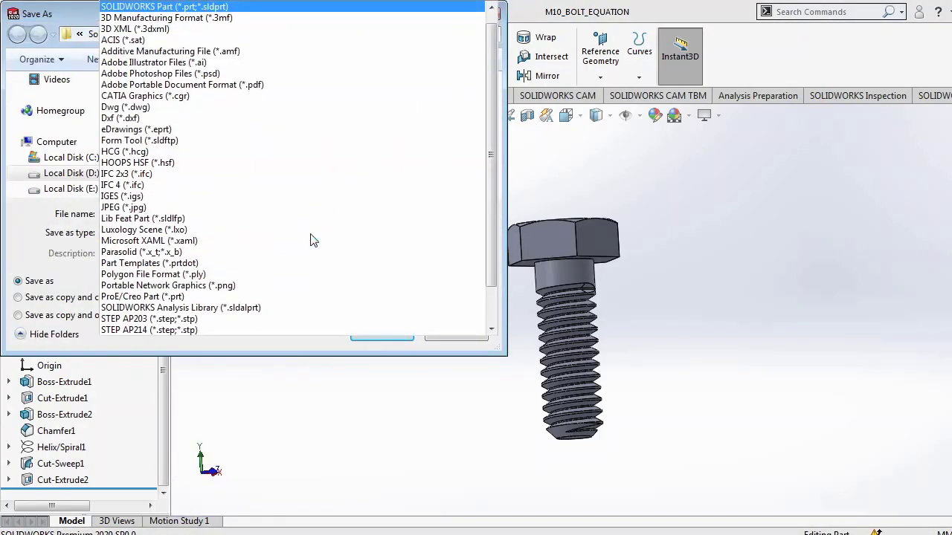
scroll(172, 307, "down", 2)
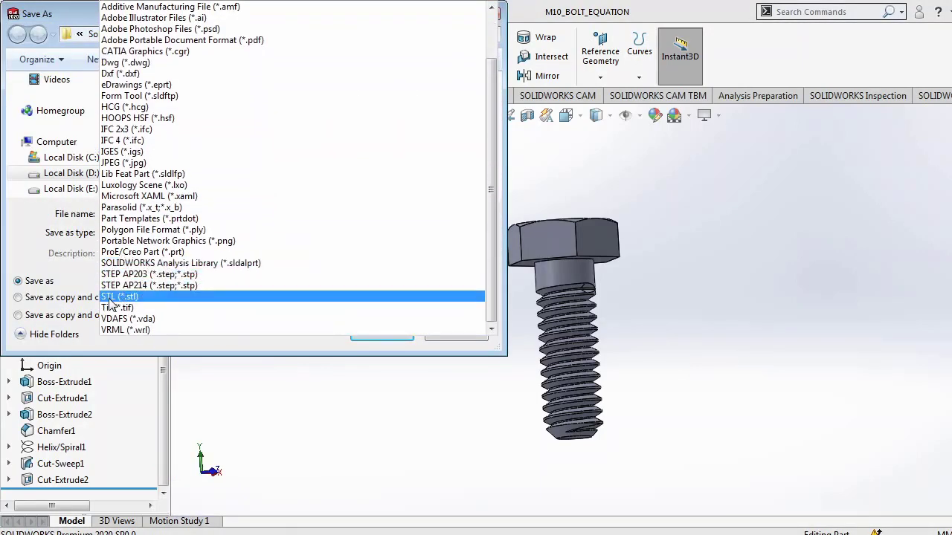
left_click(120, 298)
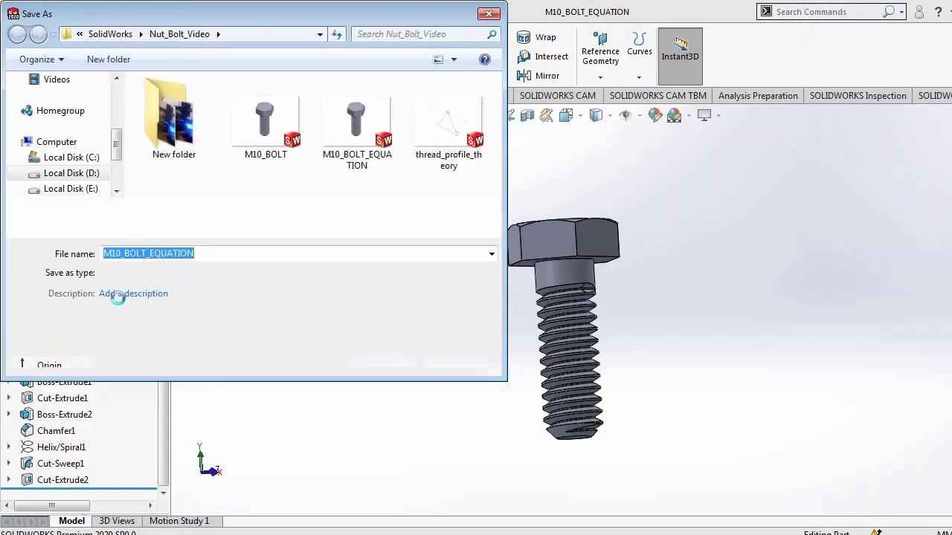
left_click(158, 330)
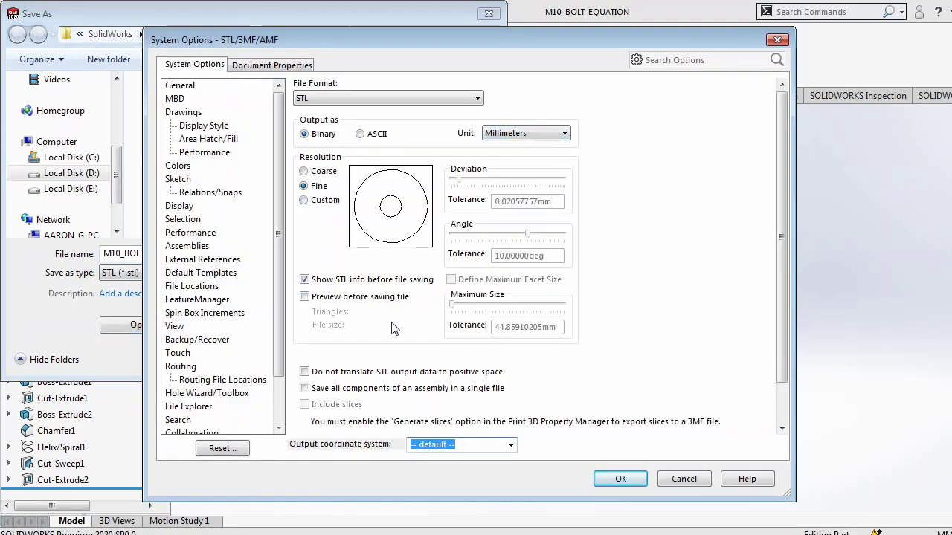
left_click(621, 479)
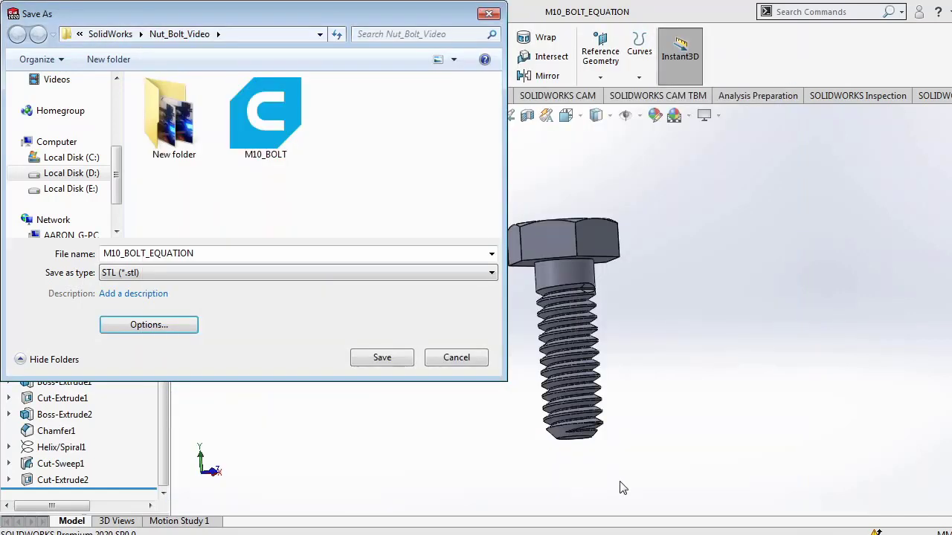
left_click(383, 358)
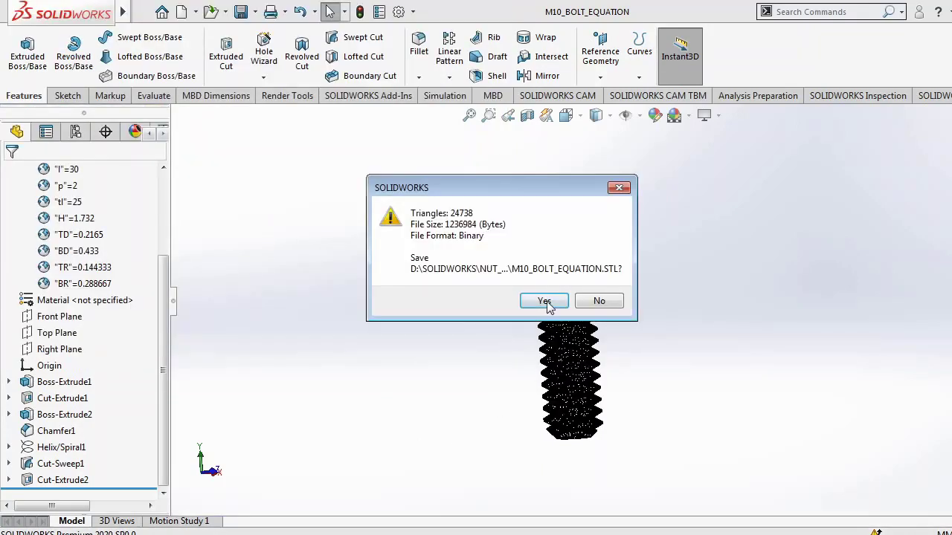
left_click(544, 302)
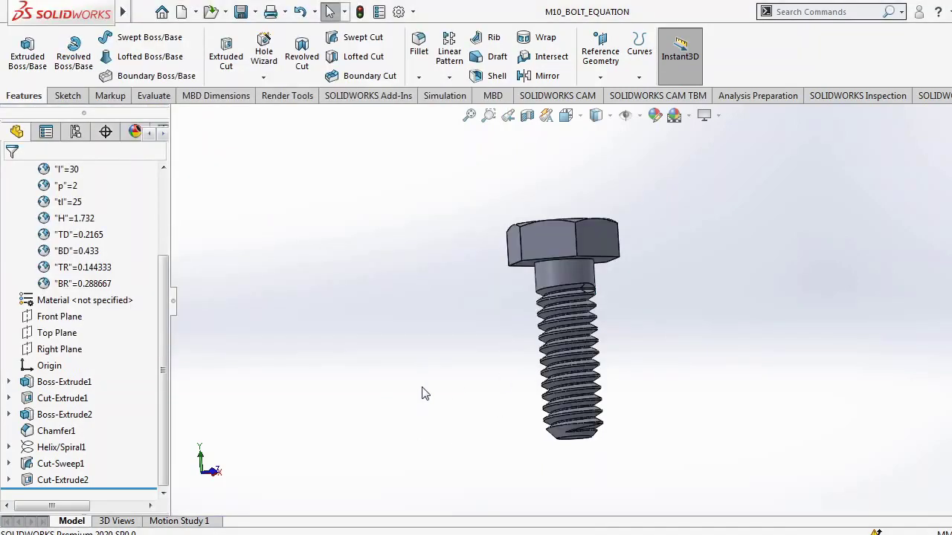
Switch to Ultimaker Cura and load the M10_BOLT_EQUATION model from the Nut_Bolt_Video folder onto the build plate.
middle_click_drag(422, 393, 384, 417)
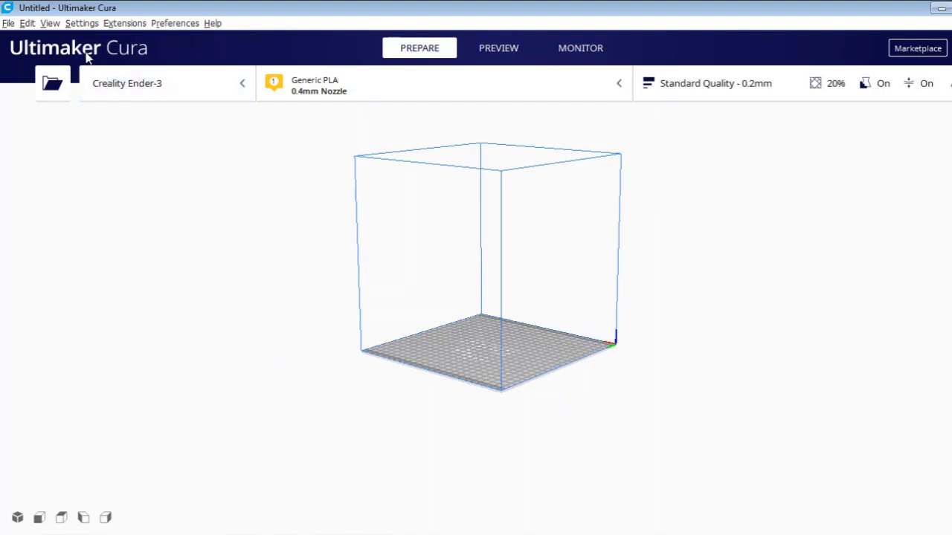
left_click(8, 23)
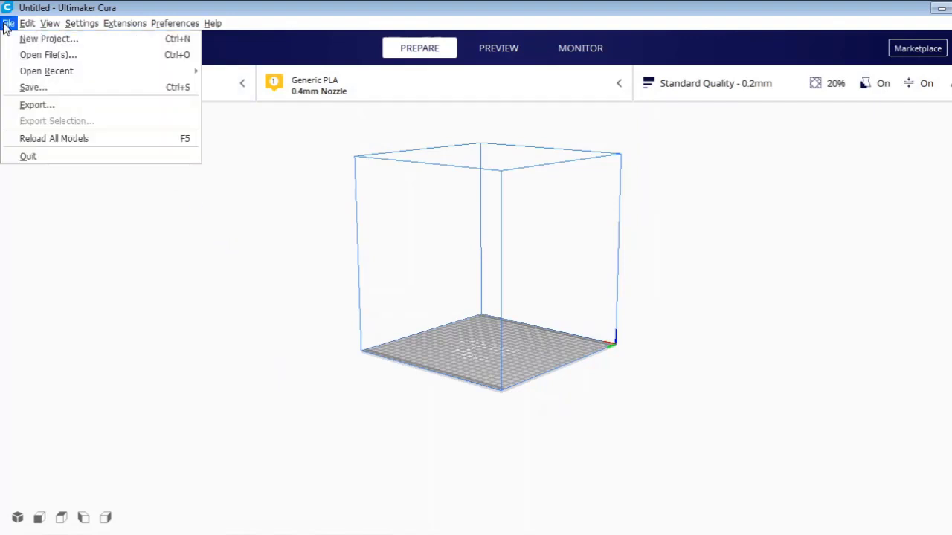
left_click(46, 56)
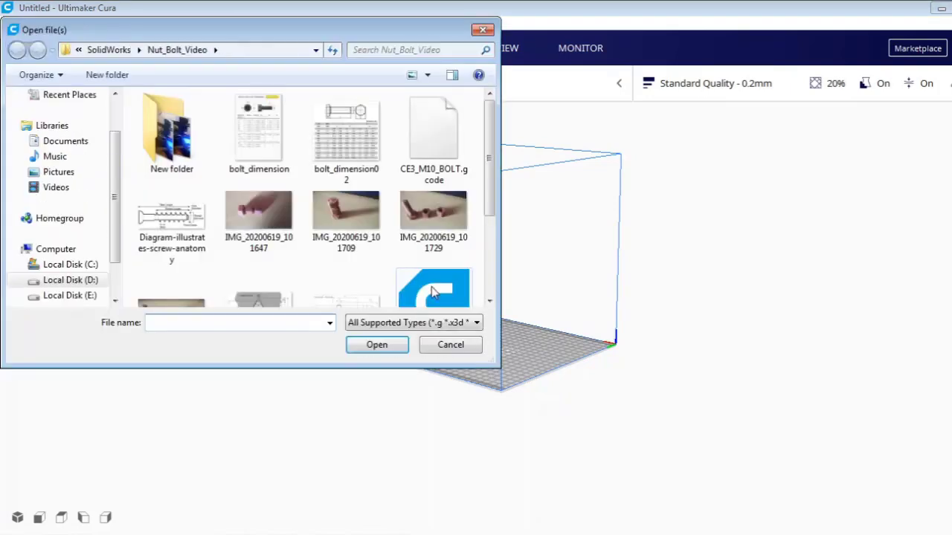
scroll(491, 130, "down", 3)
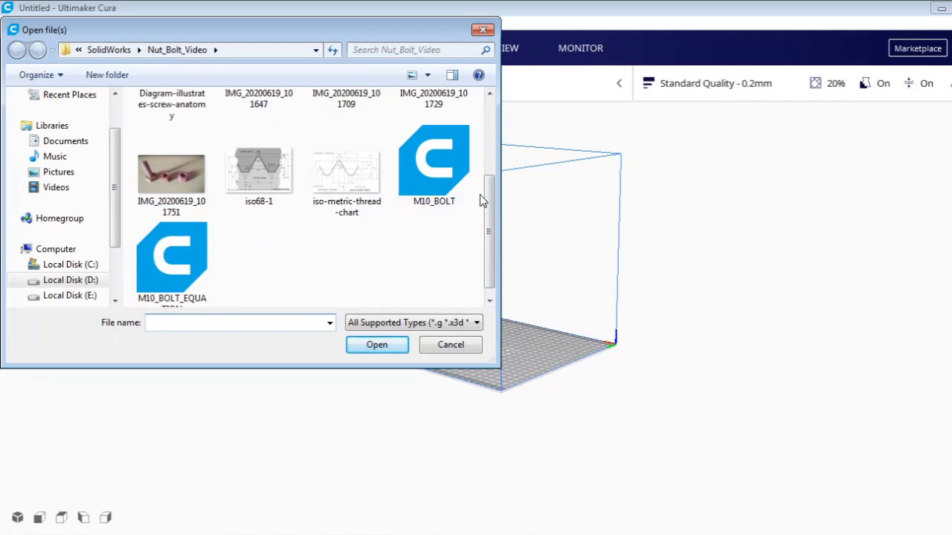
scroll(491, 223, "down", 1)
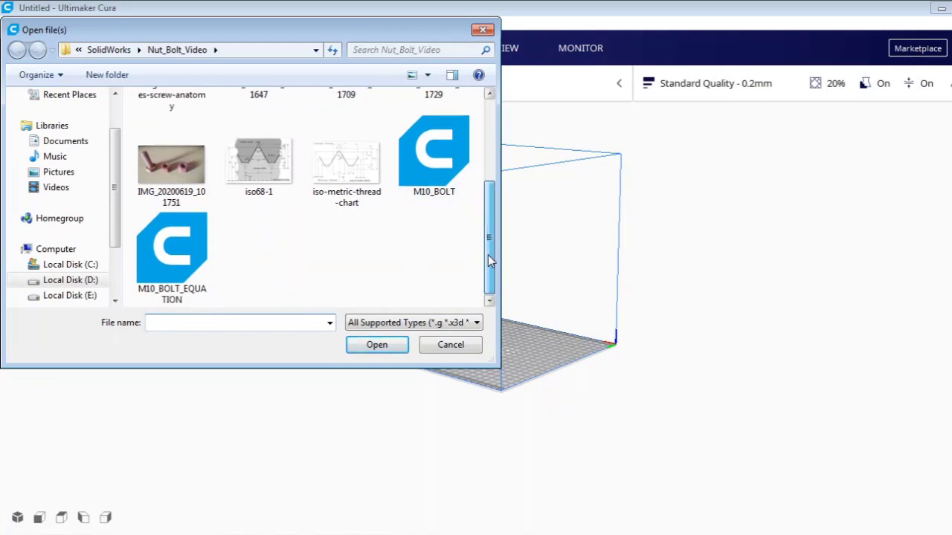
double_click(171, 256)
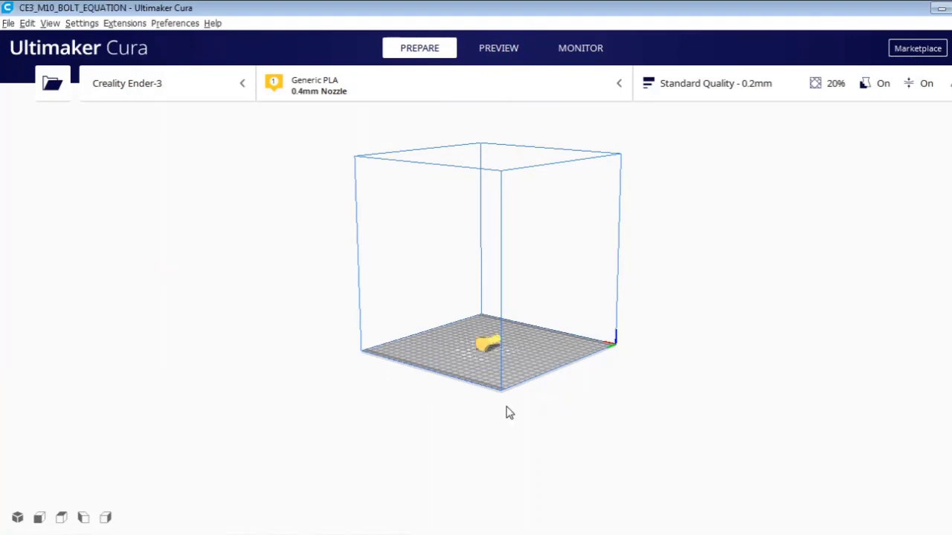
scroll(469, 383, "up", 3)
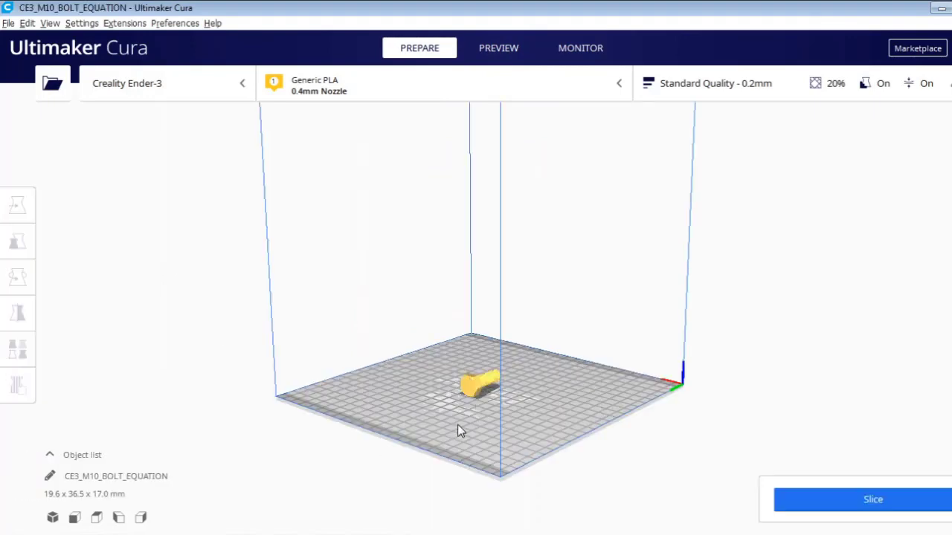
Stand the bolt upright by rotating it so the flat top face of its hex head rests on the build plate.
scroll(457, 424, "up", 1)
right_click_drag(418, 482, 413, 308)
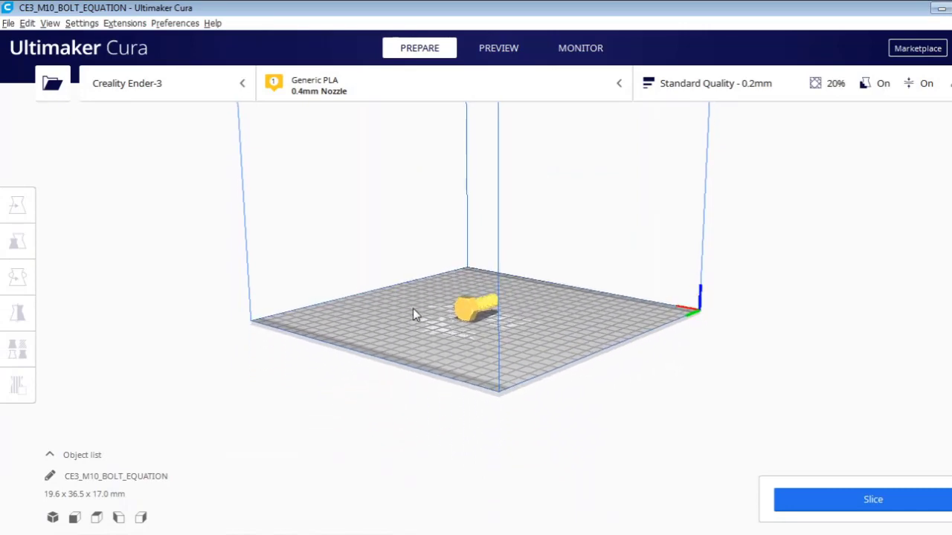
scroll(431, 350, "up", 3)
scroll(388, 393, "up", 2)
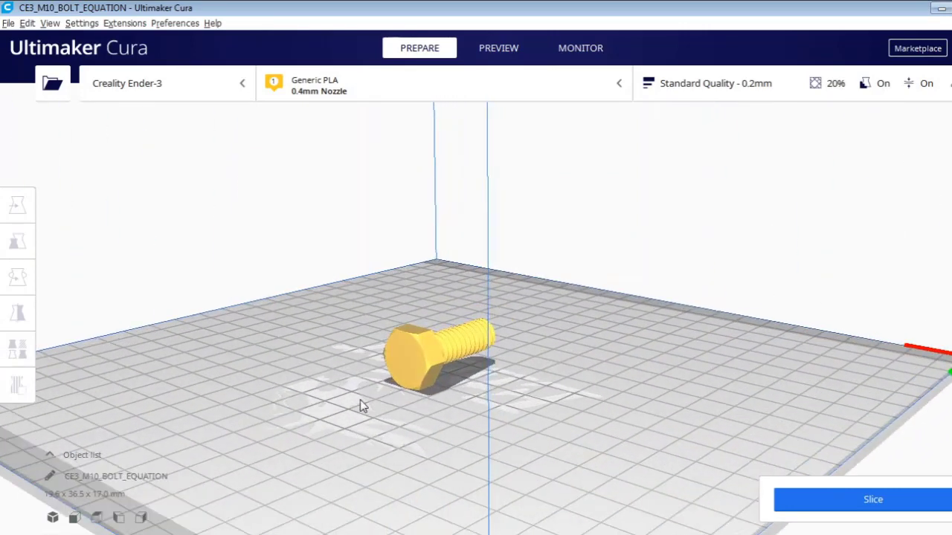
scroll(360, 400, "down", 2)
middle_click_drag(359, 360, 426, 343)
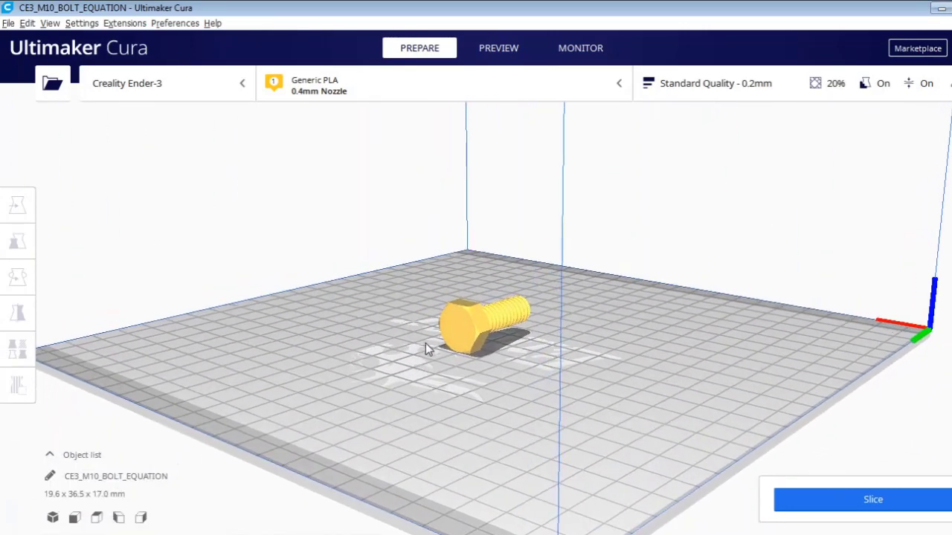
left_click(458, 325)
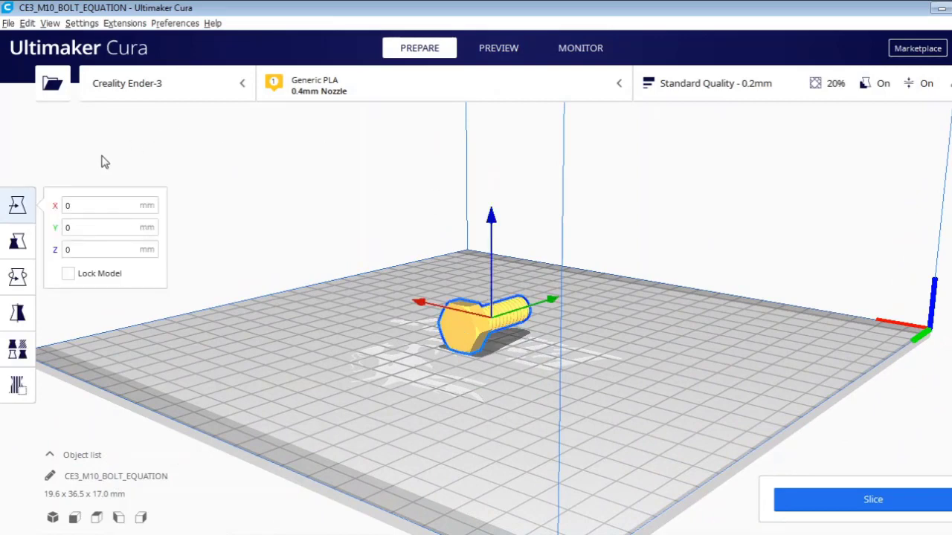
left_click(18, 278)
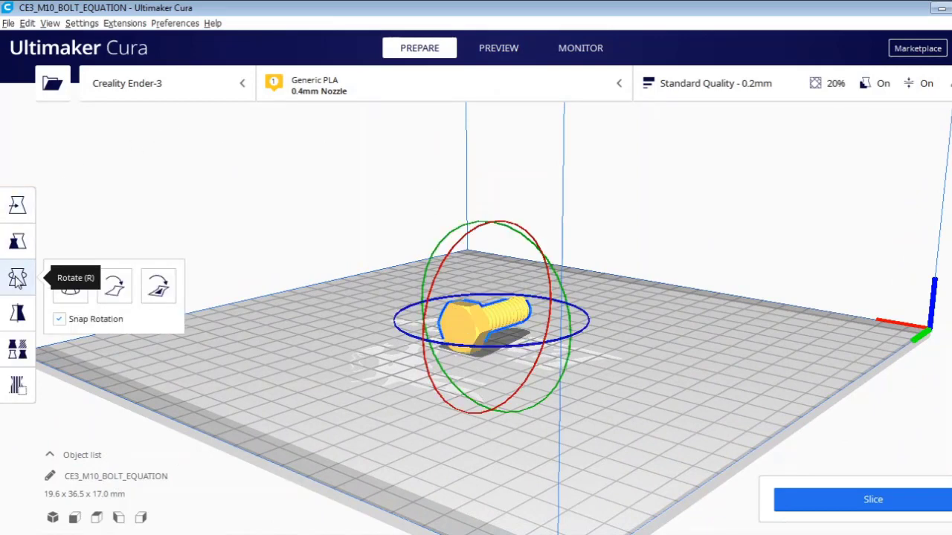
left_click(158, 289)
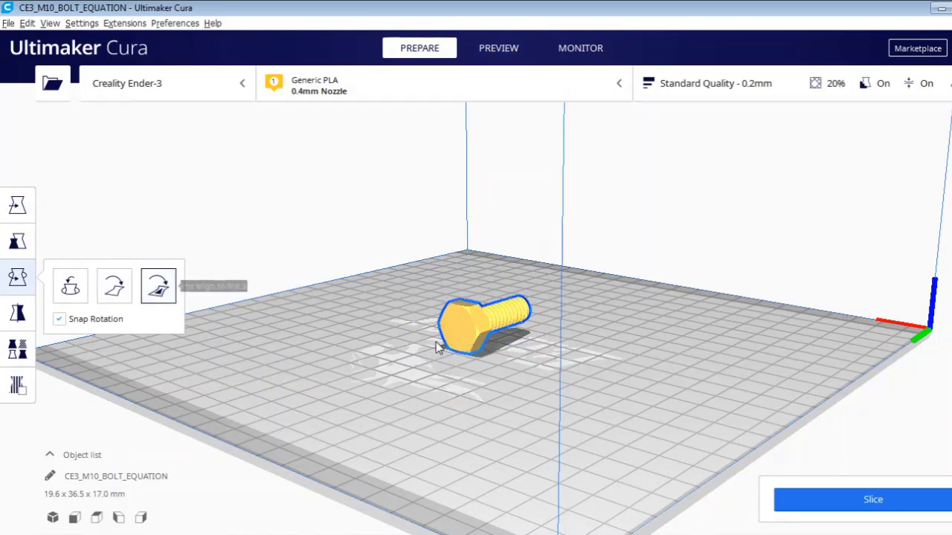
left_click(455, 331)
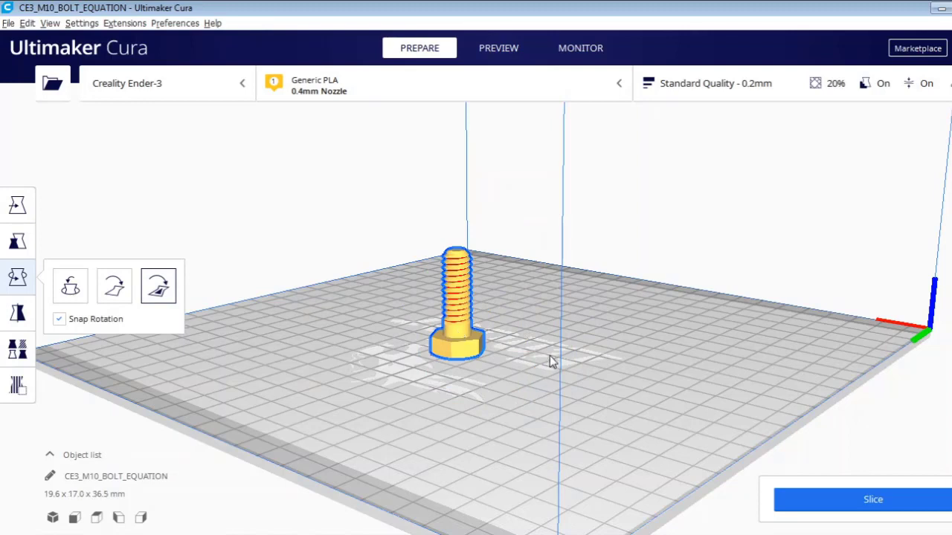
Centre the upright bolt on the build plate by setting its Y position to 0 mm.
left_click(18, 206)
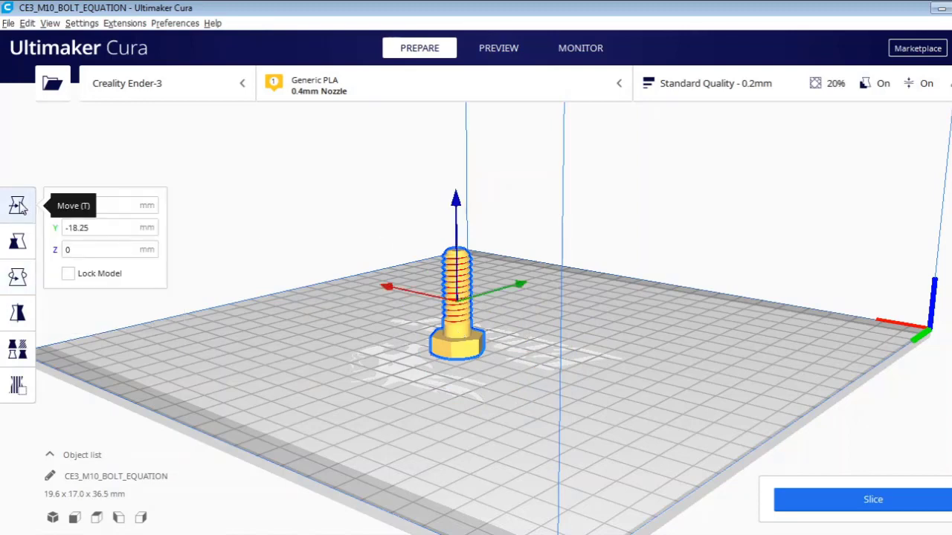
left_click_drag(110, 226, 45, 235)
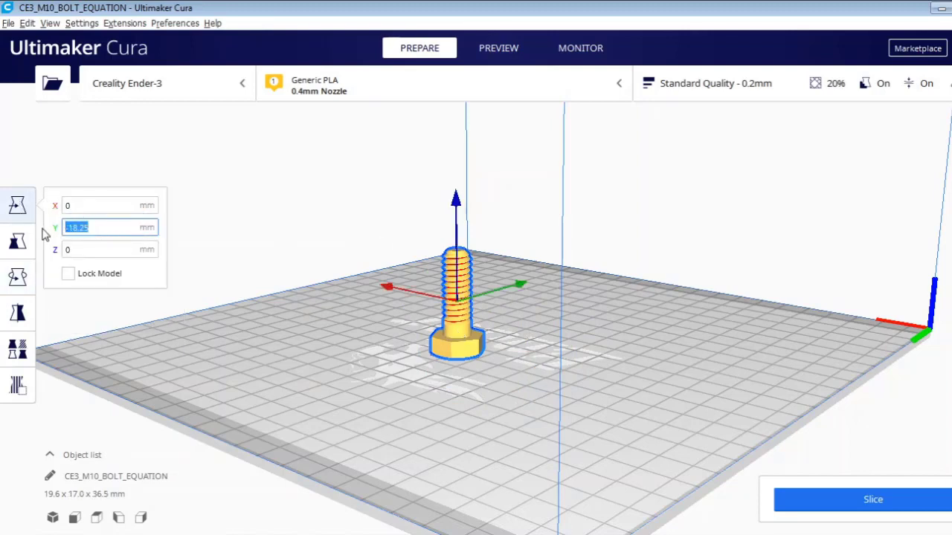
type("0")
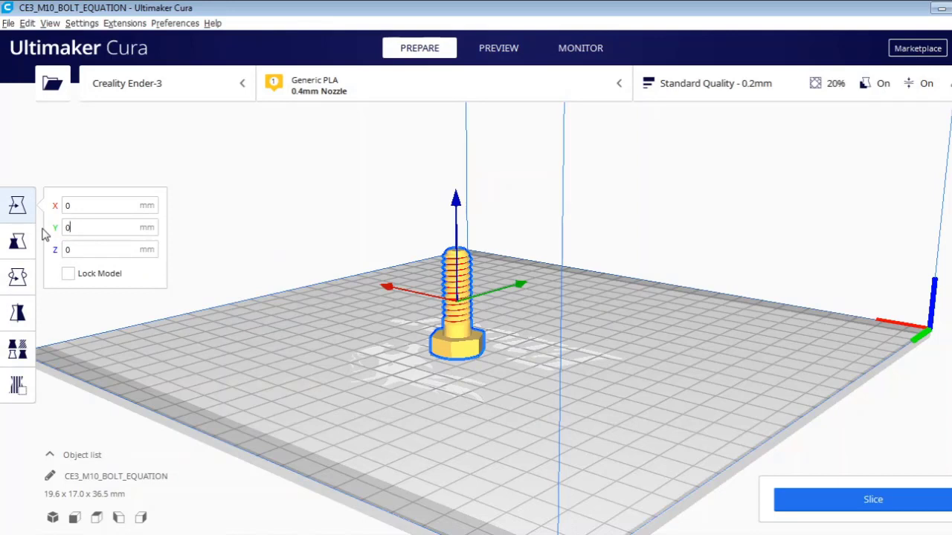
left_click(293, 248)
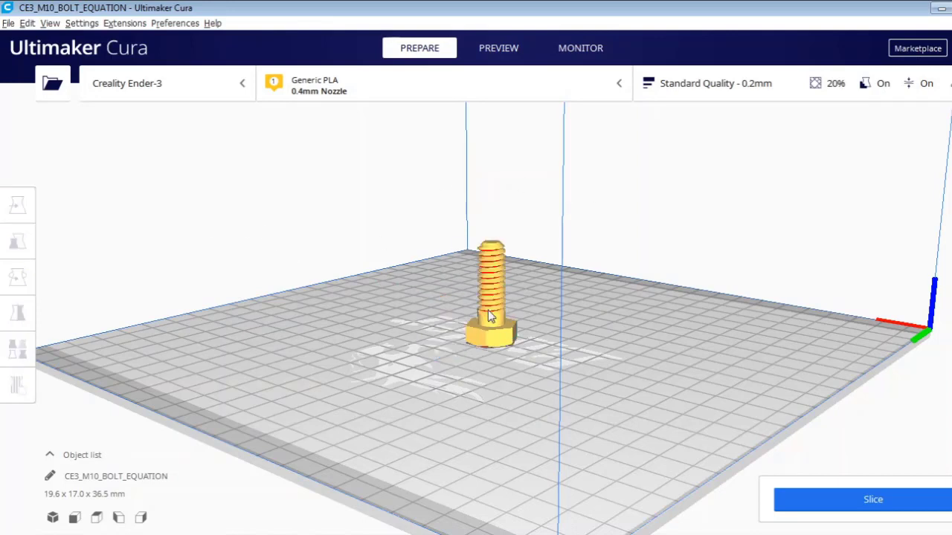
Set the print profile to 0.12 mm Super Quality and the infill to 100%.
scroll(520, 347, "up", 3)
scroll(490, 324, "down", 6)
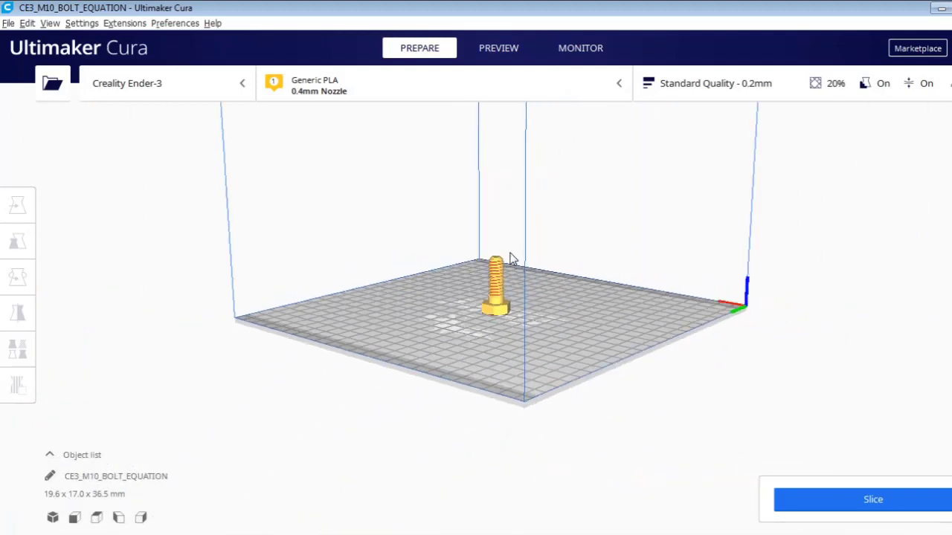
scroll(513, 267, "up", 5)
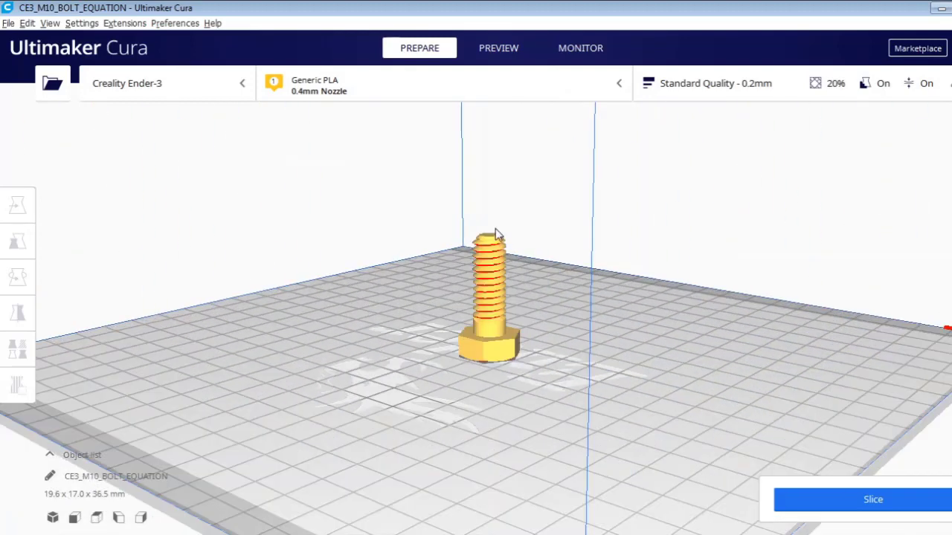
left_click(719, 89)
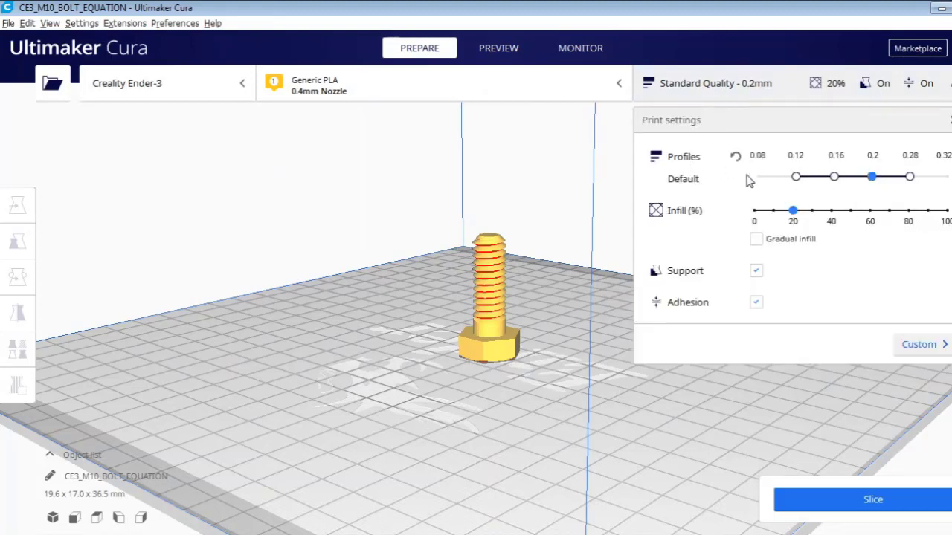
left_click(835, 182)
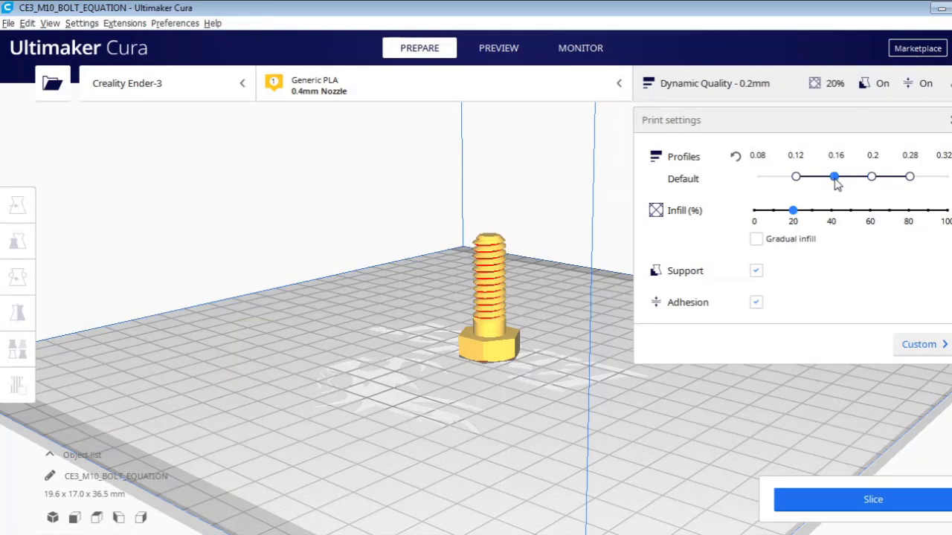
left_click(796, 179)
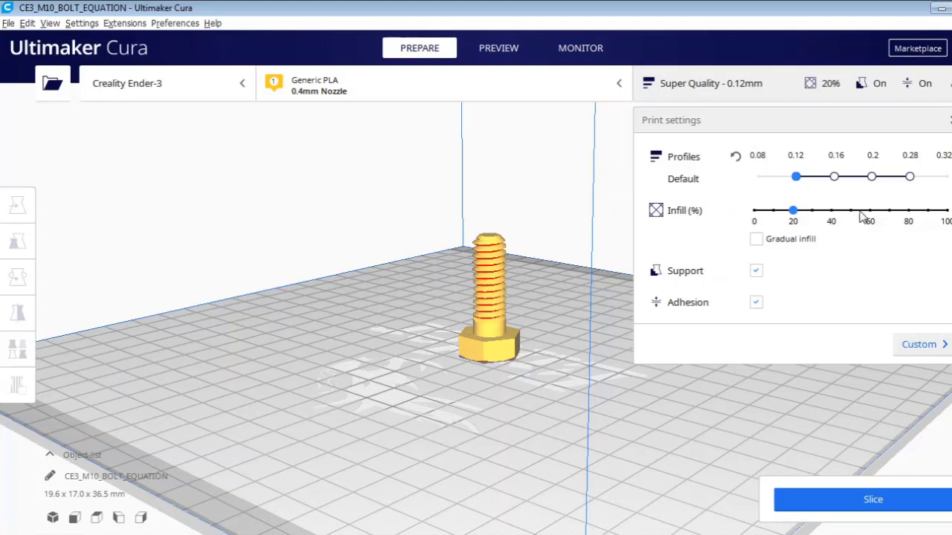
left_click(946, 211)
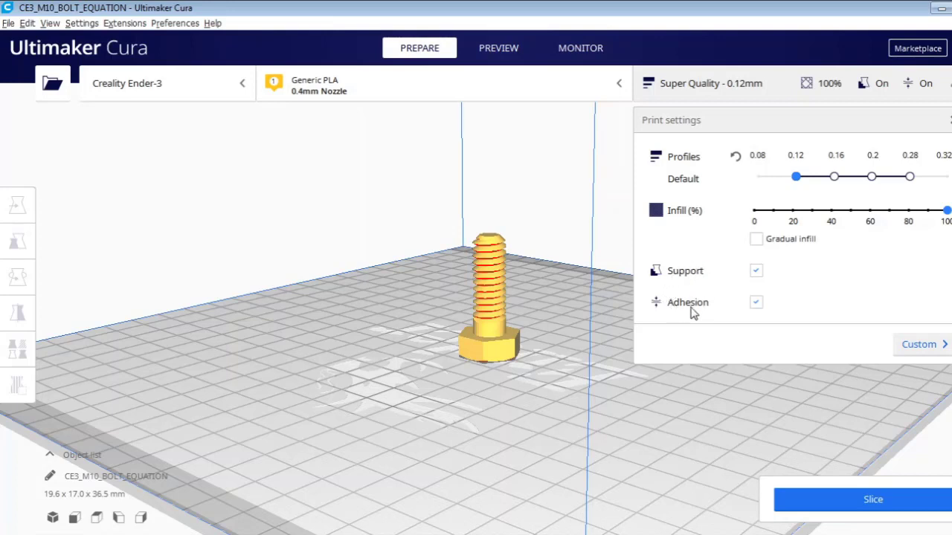
Clear the adhesion filter in the custom print settings and review the support and raft settings.
left_click(911, 344)
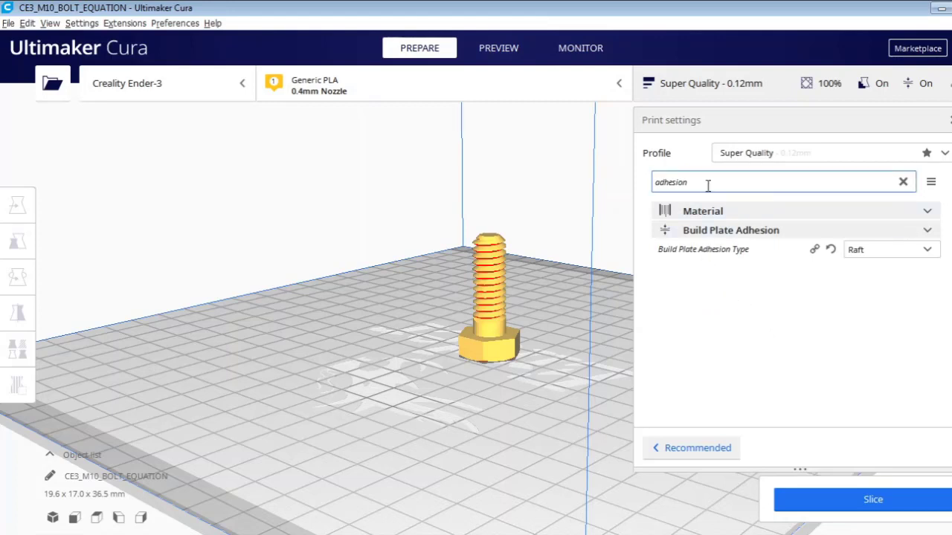
left_click(903, 182)
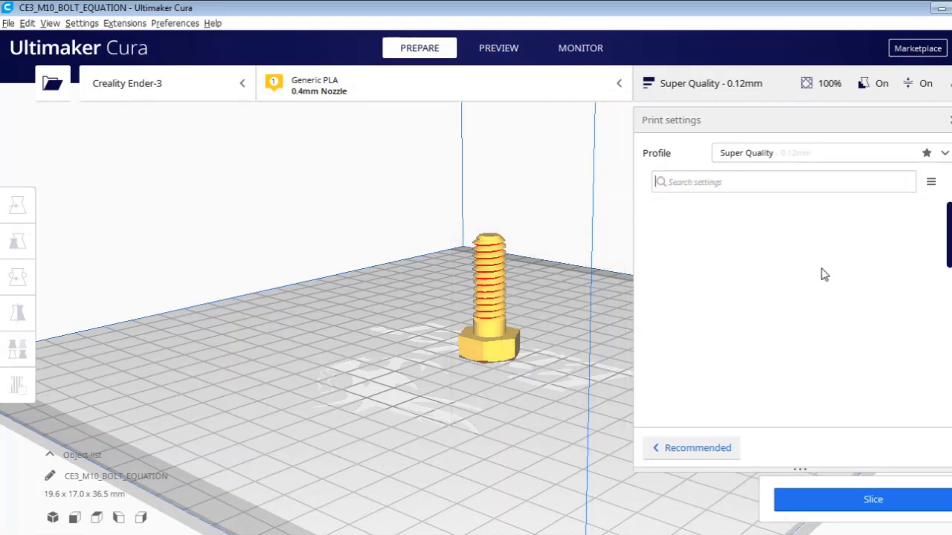
left_click_drag(951, 238, 950, 349)
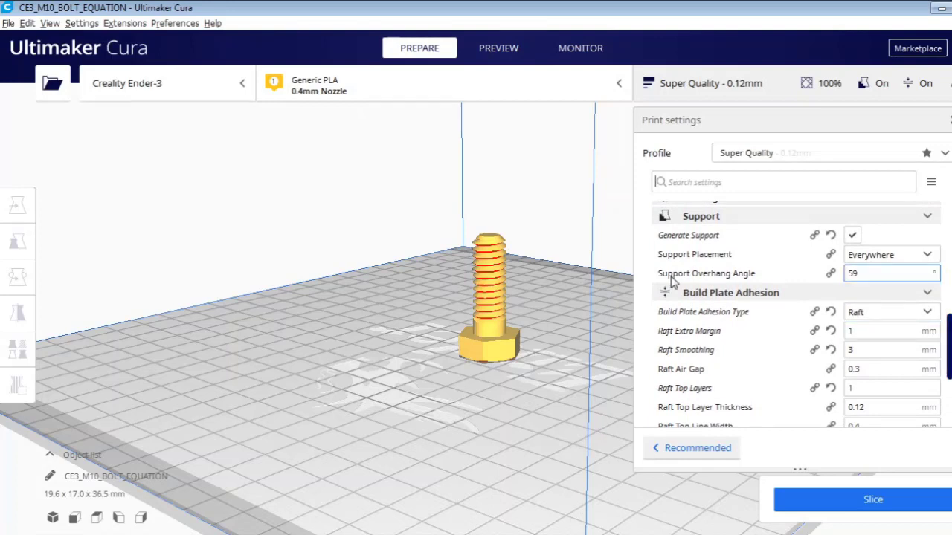
mouse_move(673, 281)
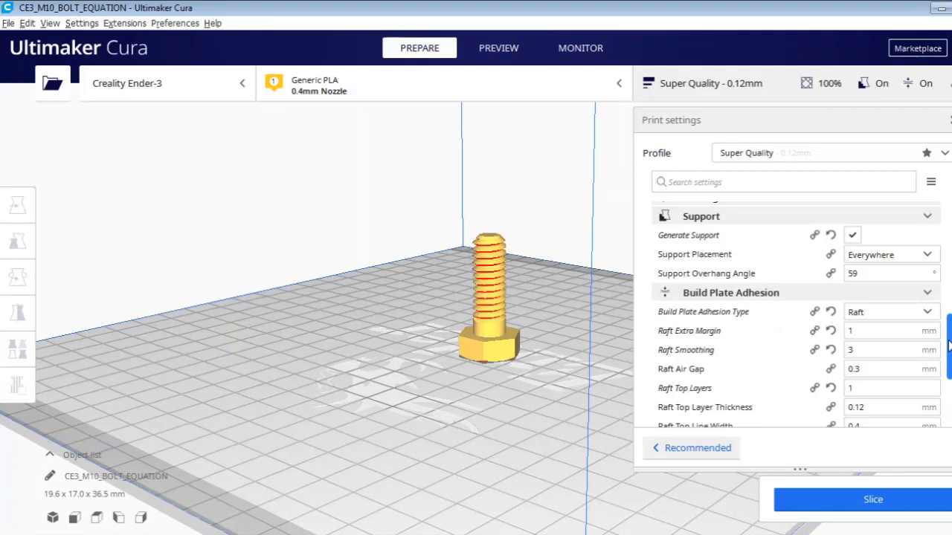
left_click_drag(950, 346, 949, 369)
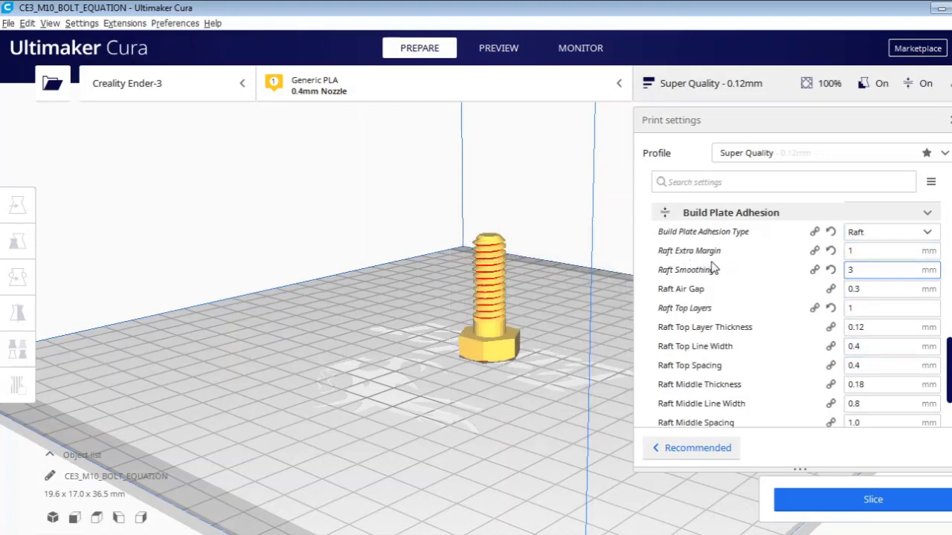
left_click_drag(949, 364, 950, 376)
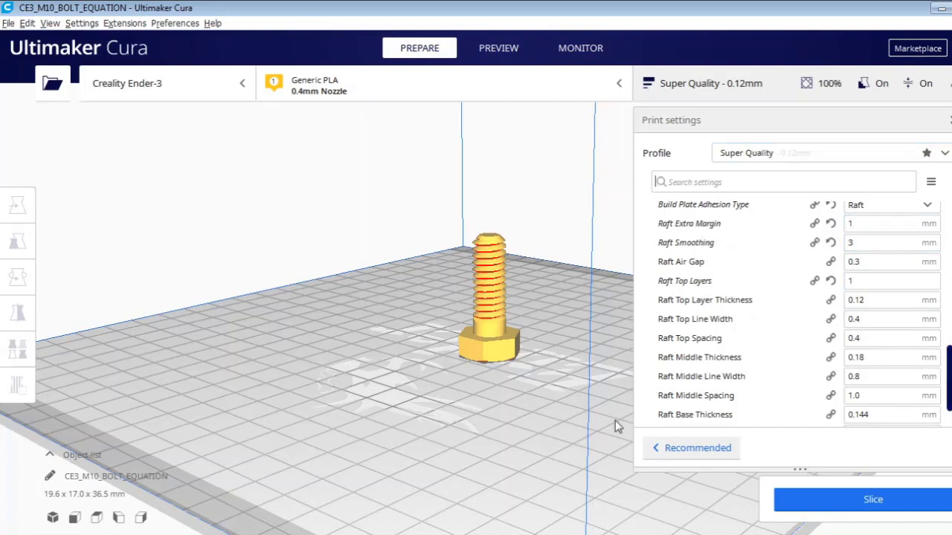
left_click(697, 448)
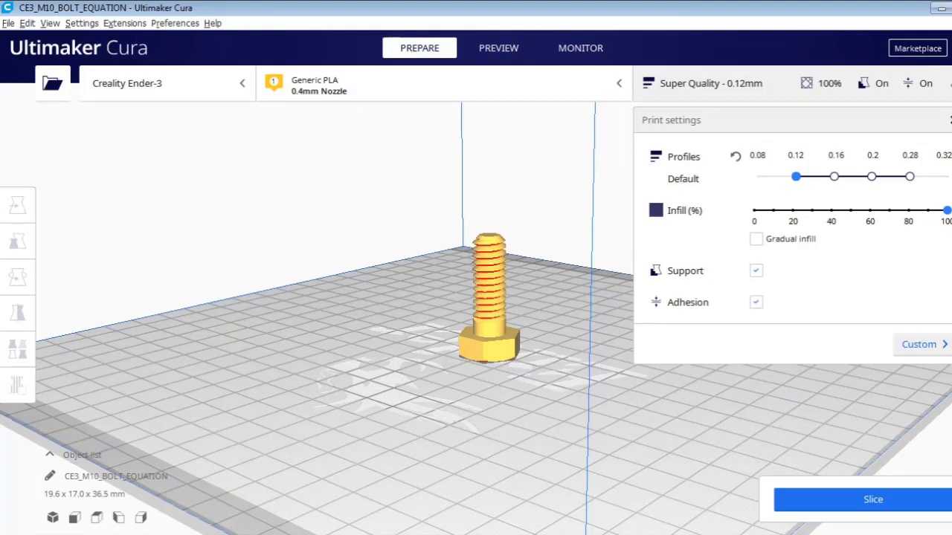
Slice the bolt and save the G-code as CE3_M10_BOLT_EQUATION in the Nut_Bolt_Video folder.
left_click(951, 120)
left_click(814, 499)
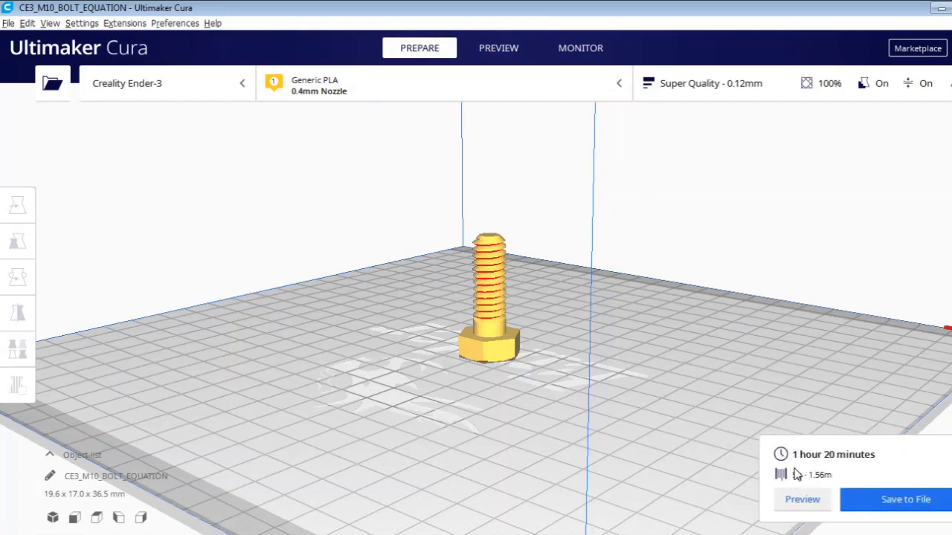
left_click(909, 500)
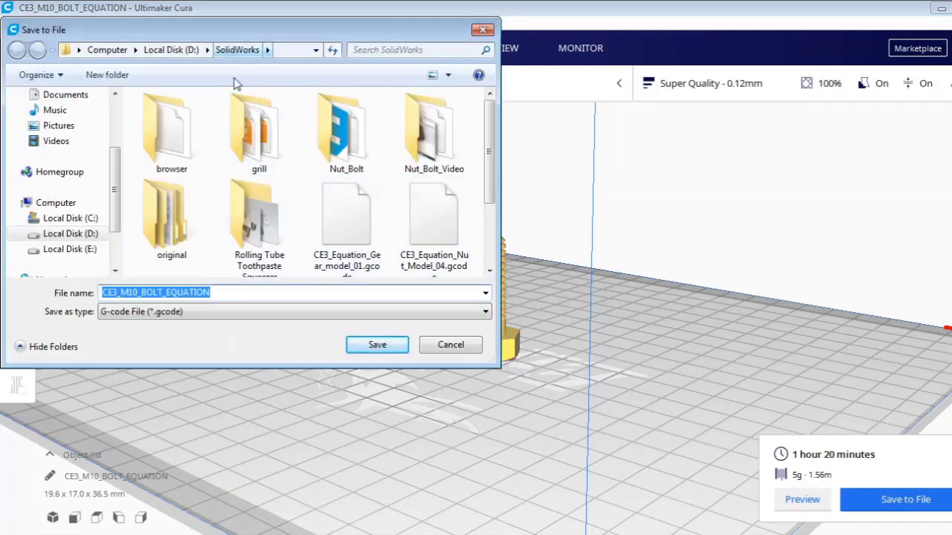
double_click(459, 141)
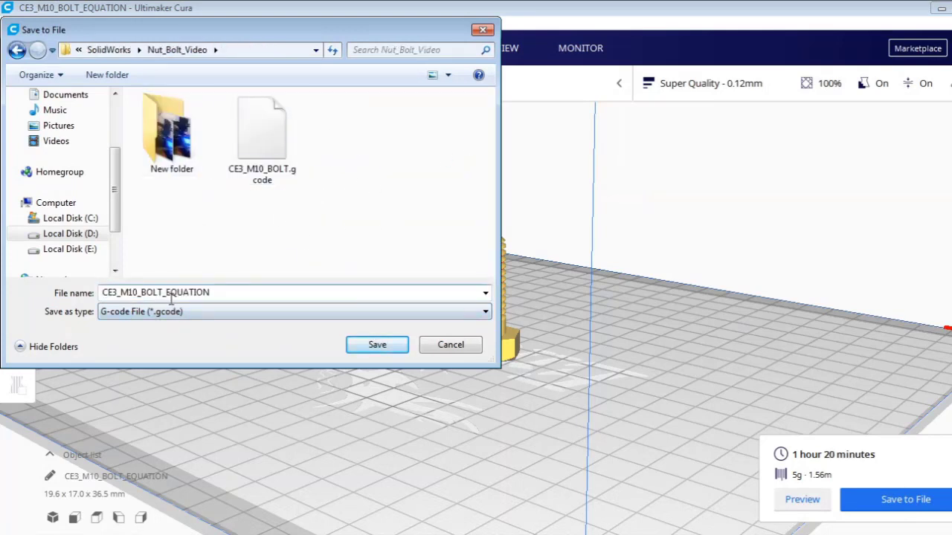
left_click(377, 346)
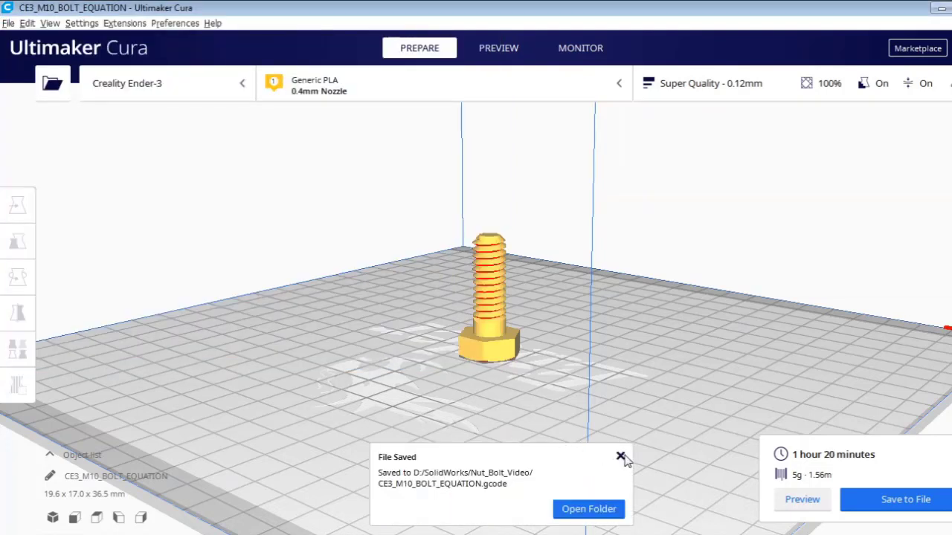
left_click(621, 457)
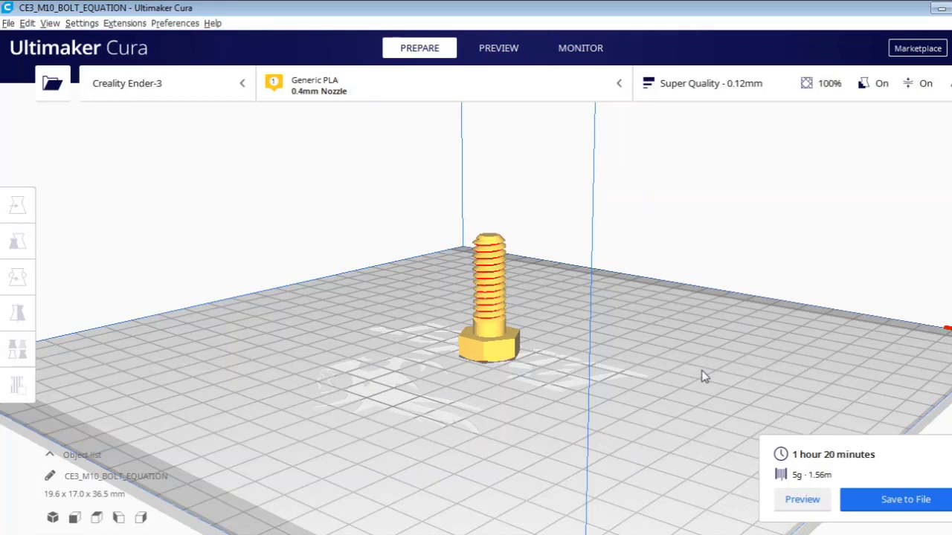
Preview the sliced bolt in layer view and play the print path simulation.
left_click(490, 53)
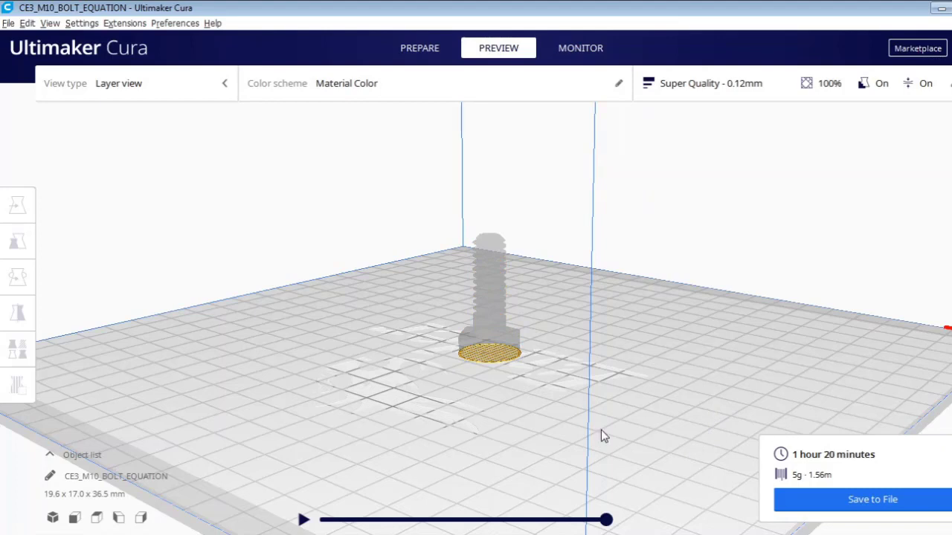
left_click(303, 519)
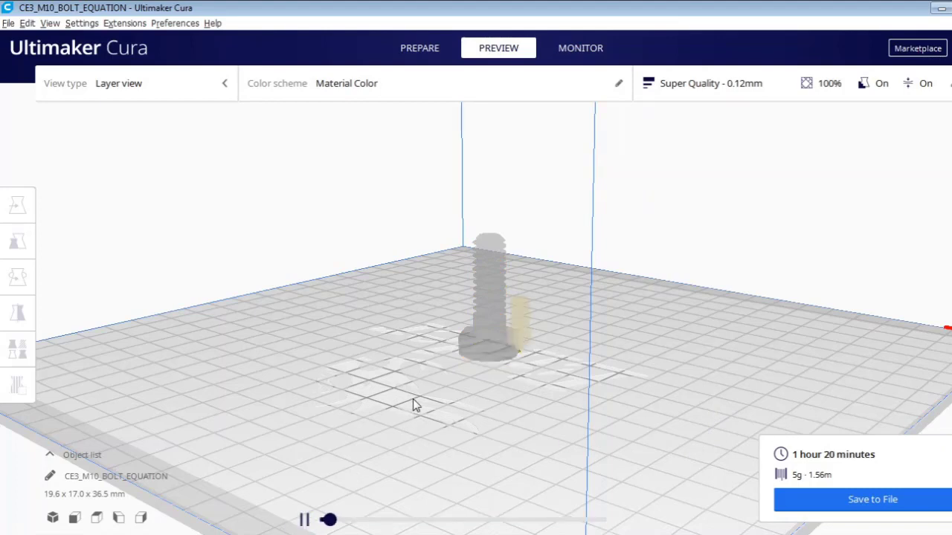